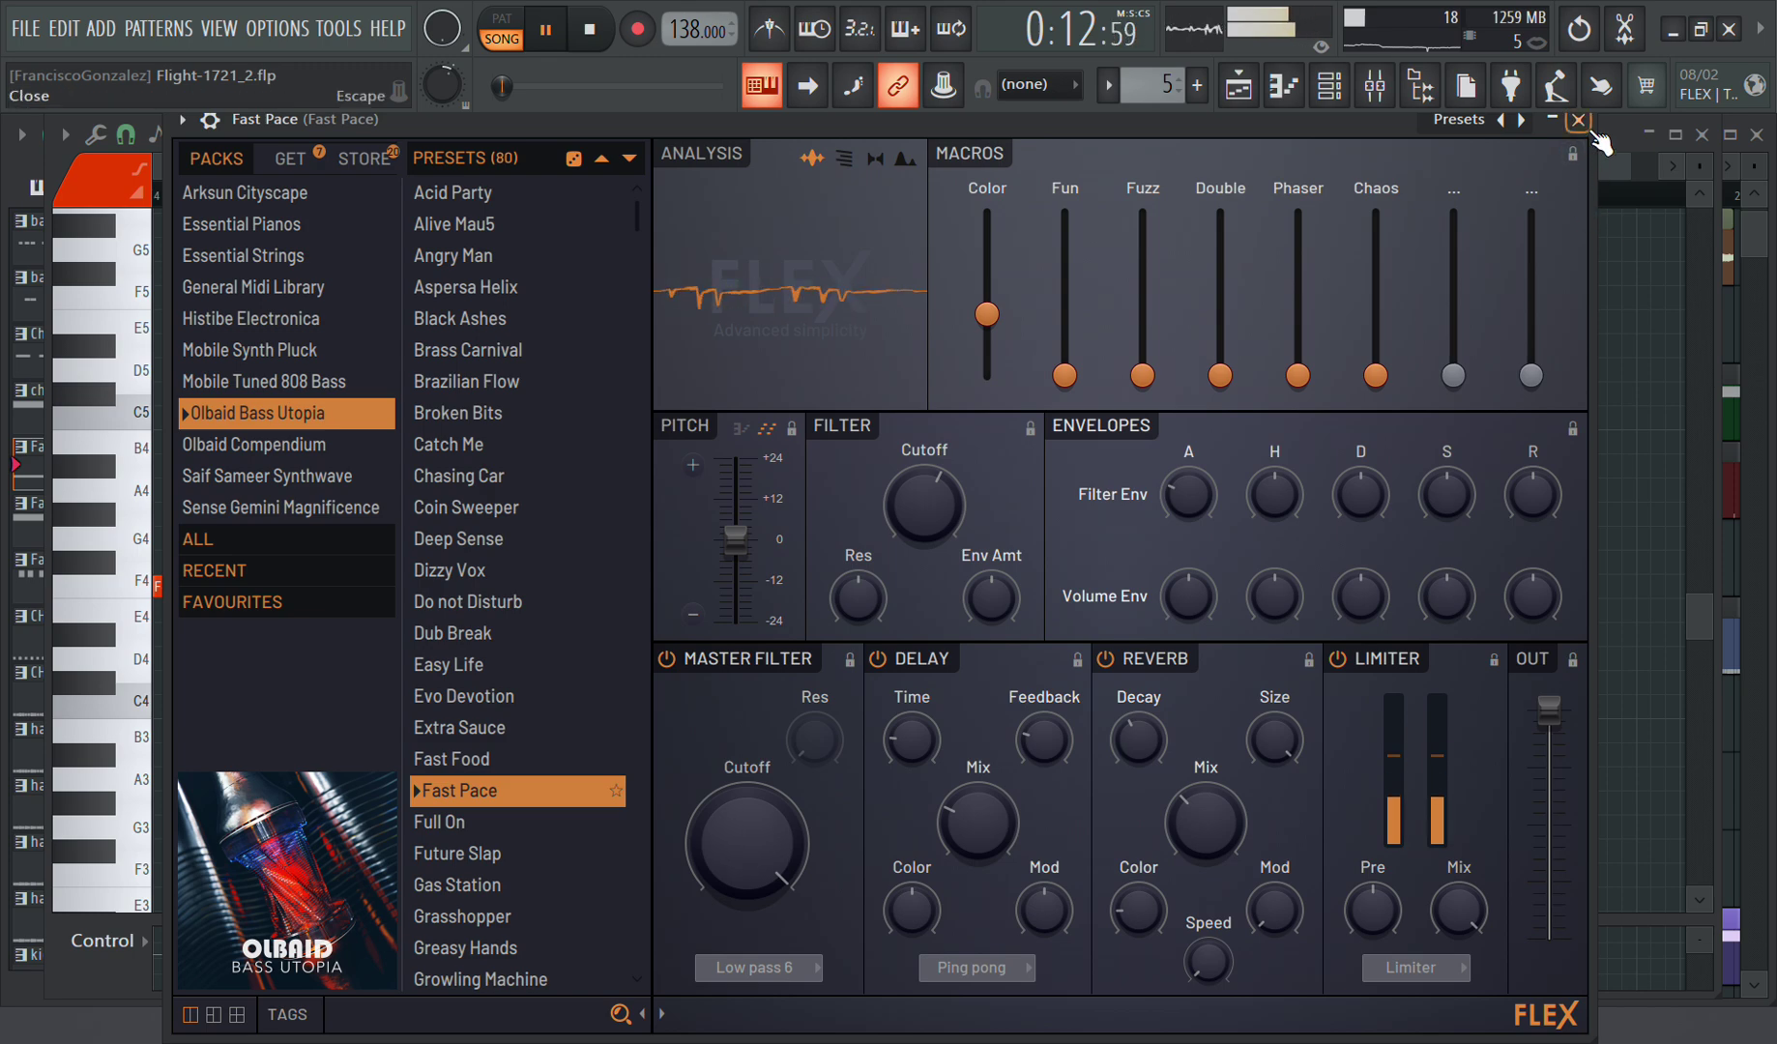
Step: Close the Fast Pace instrument, the channel rack and the Fast Pace piano roll to return to the playlist
click(1578, 119)
click(1114, 121)
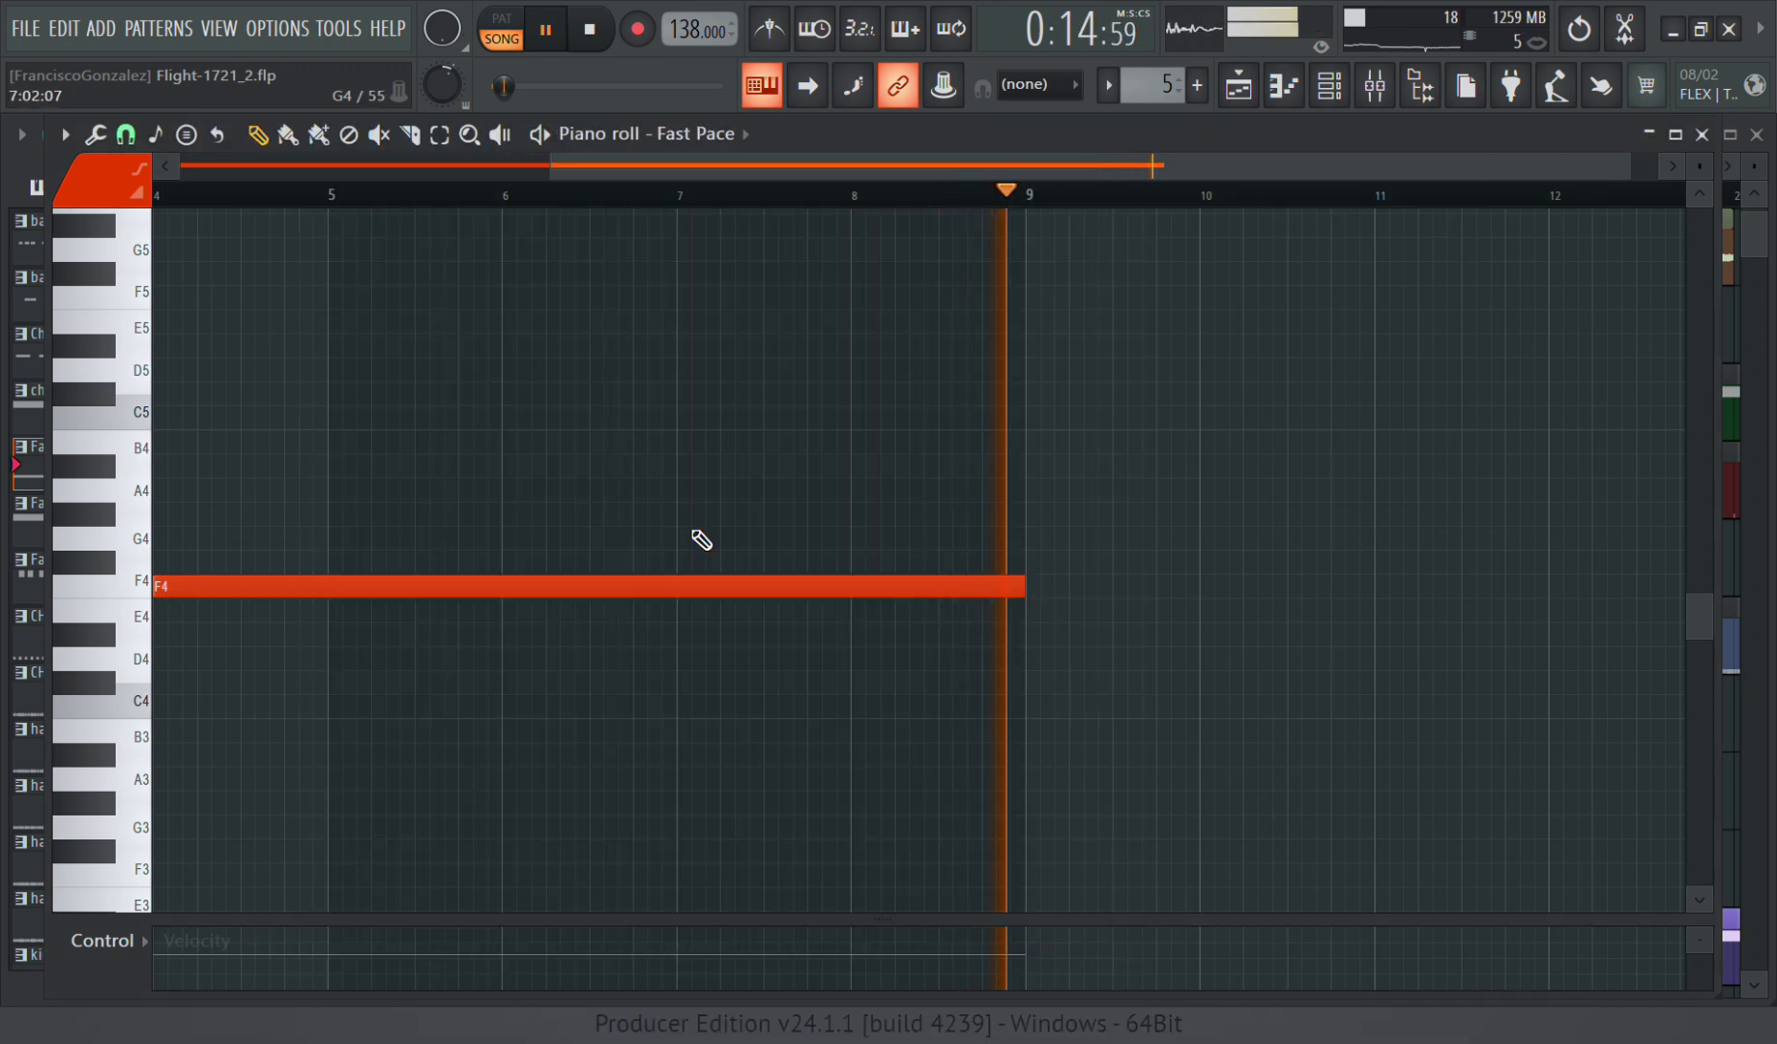
click(1701, 134)
Step: Open the CH&OP clip on the CH track to examine its OH-909l notes in the piano roll, and return to the playlist
scroll(586, 583, down, 2)
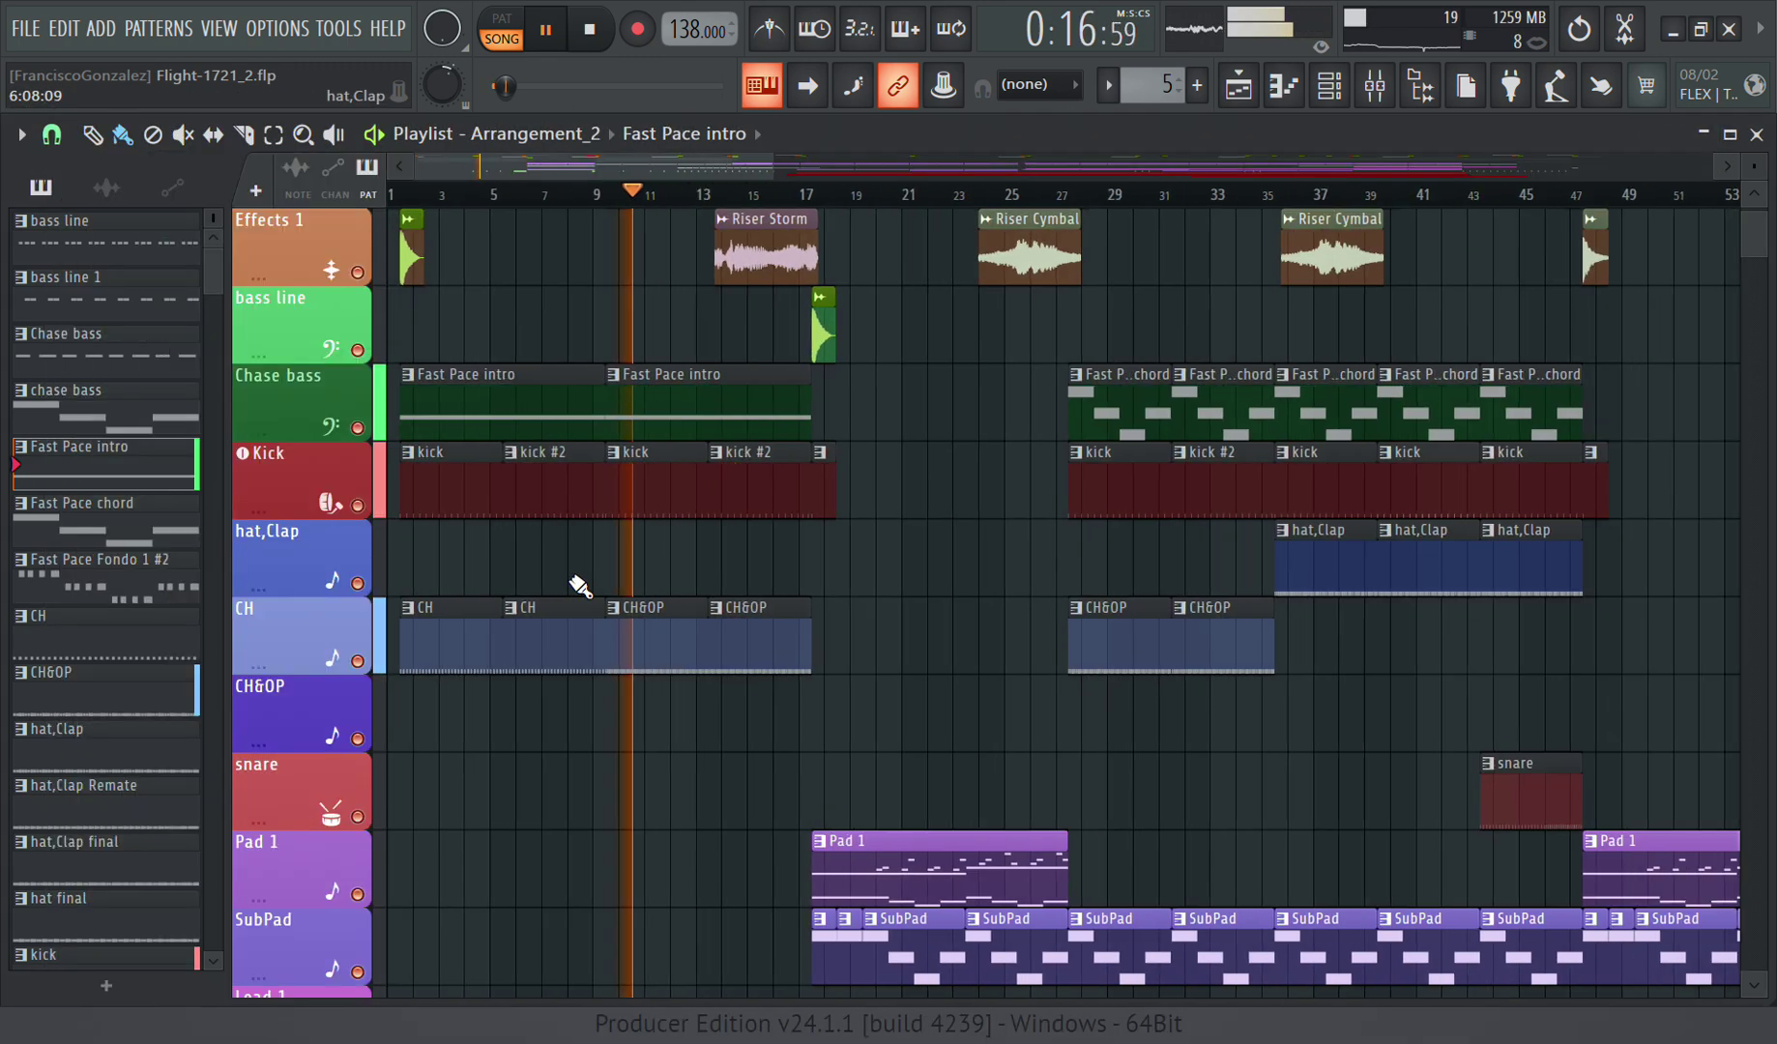
scroll(575, 594, up, 2)
scroll(663, 522, down, 3)
scroll(669, 556, up, 3)
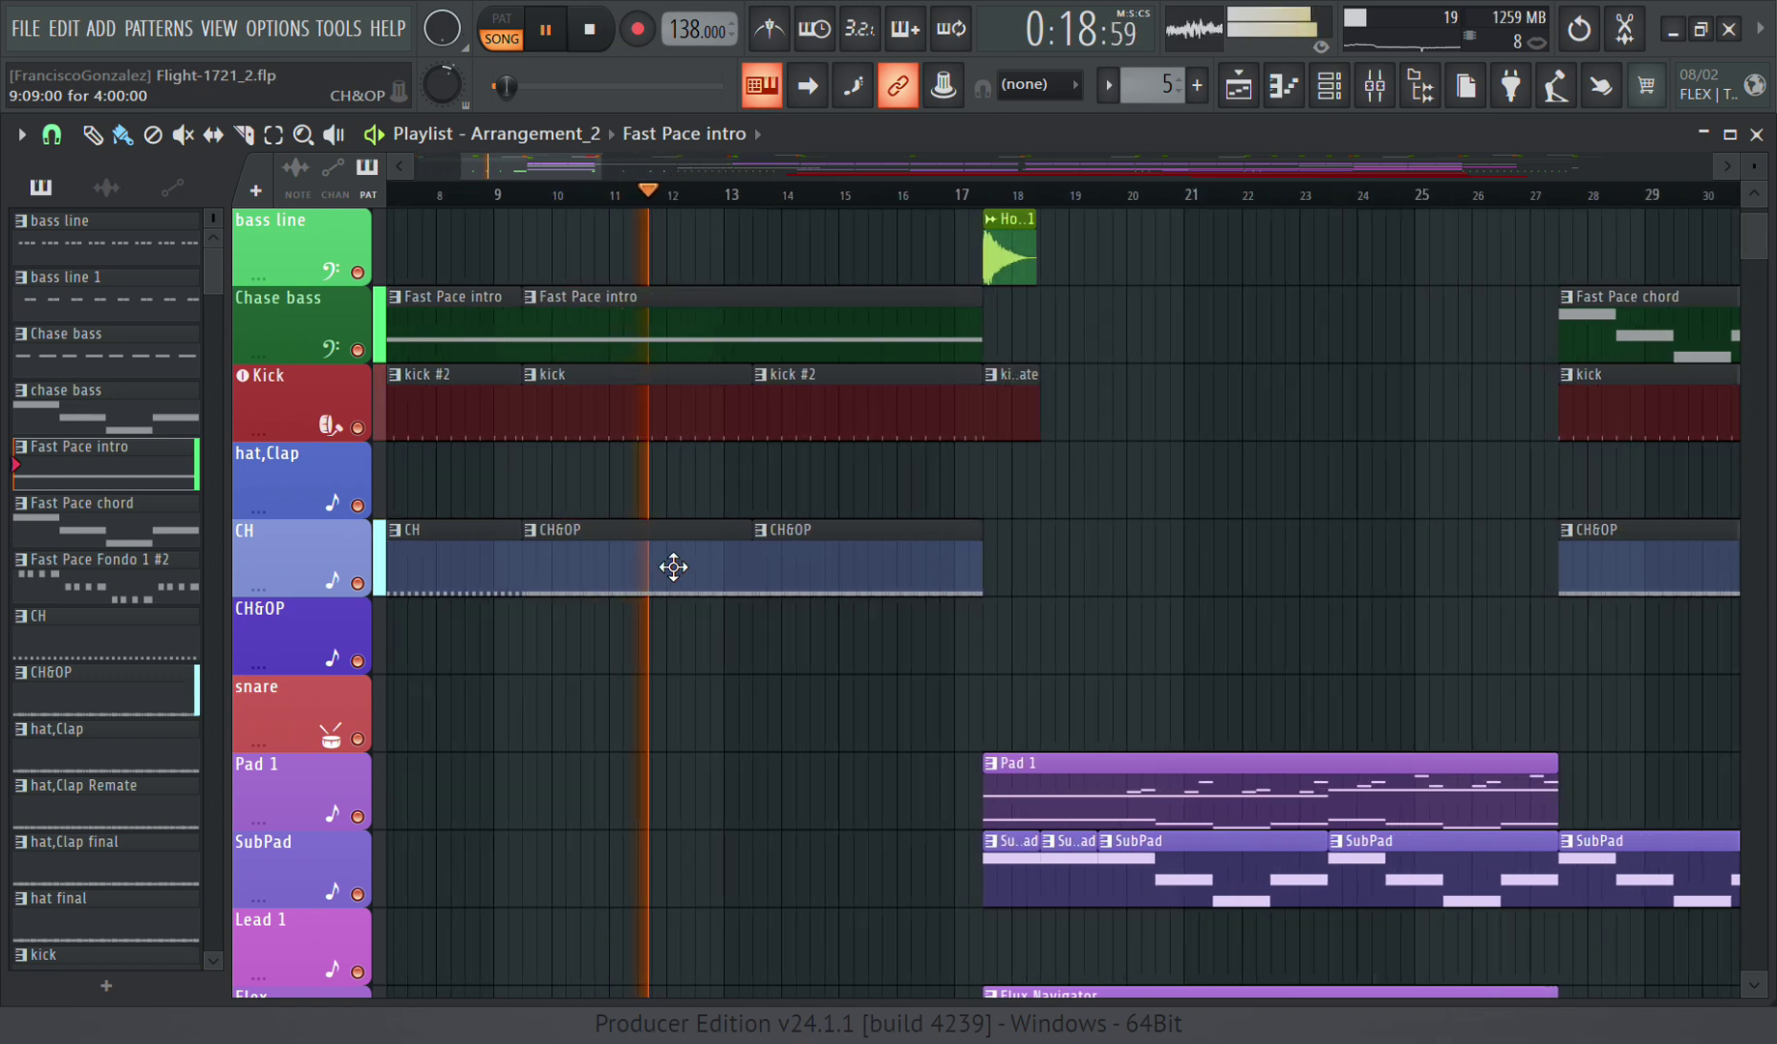
double_click(609, 565)
scroll(618, 575, up, 2)
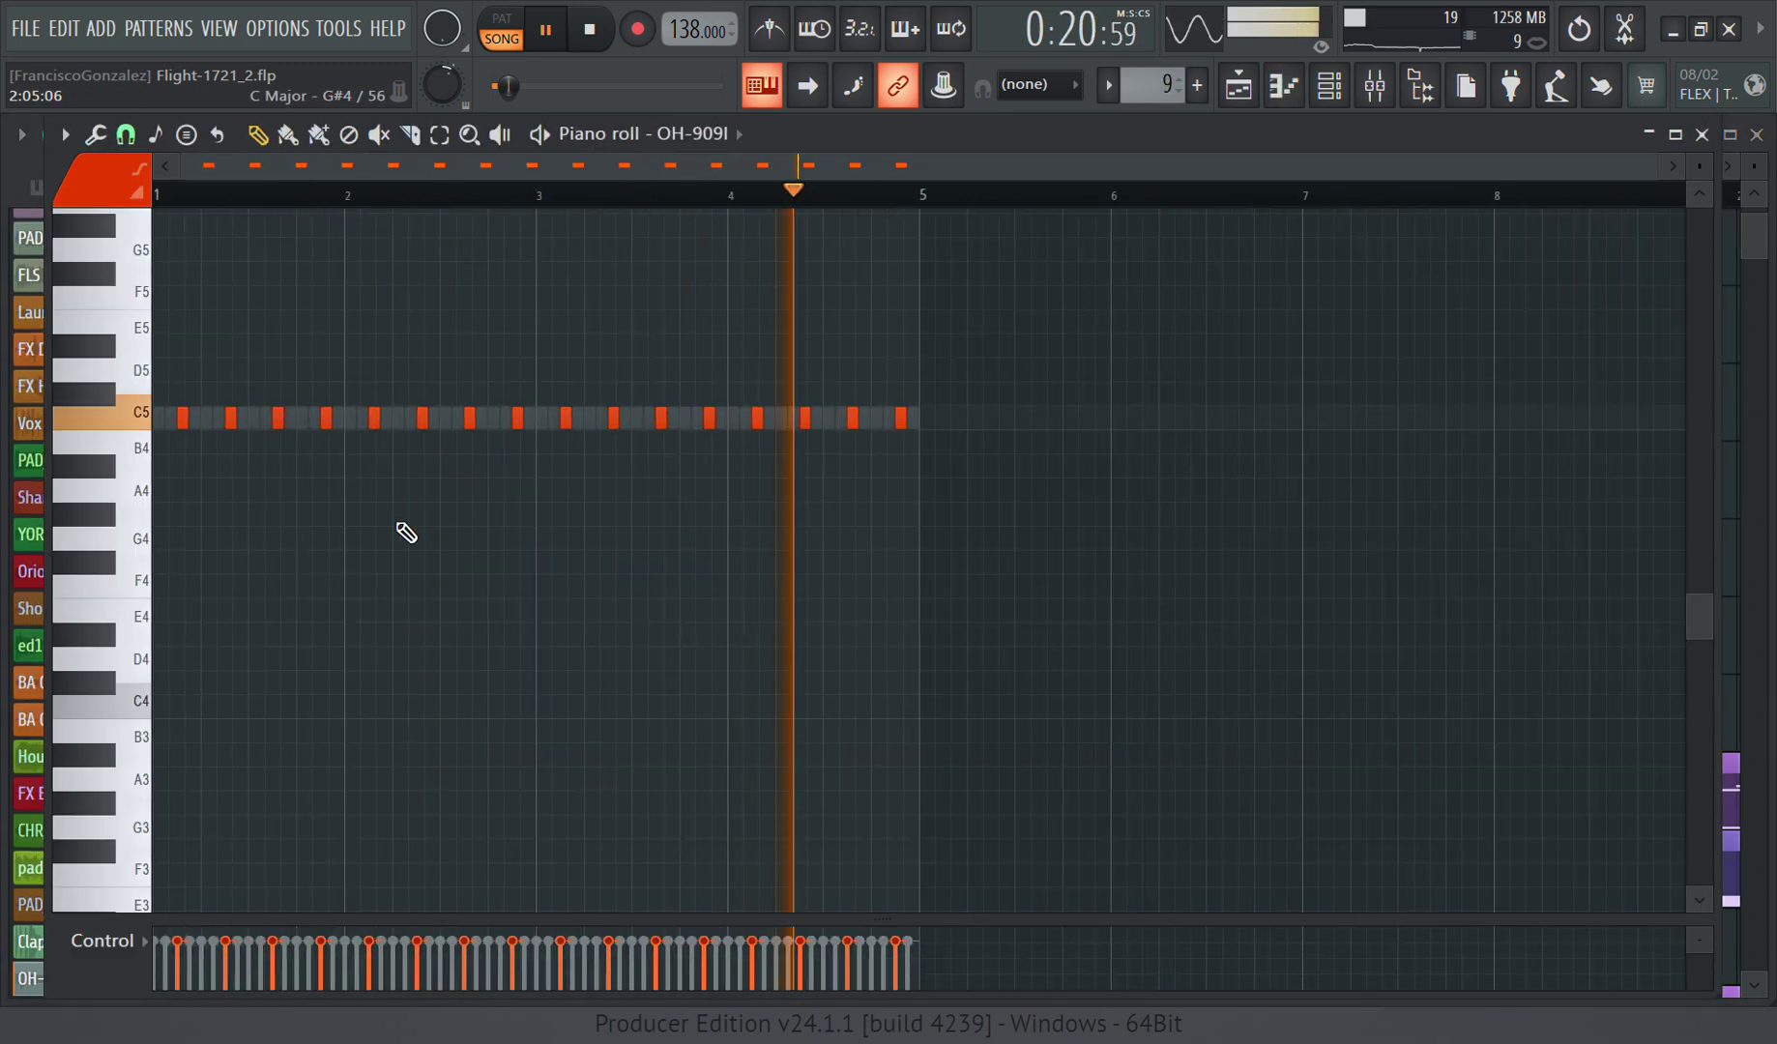
click(1703, 140)
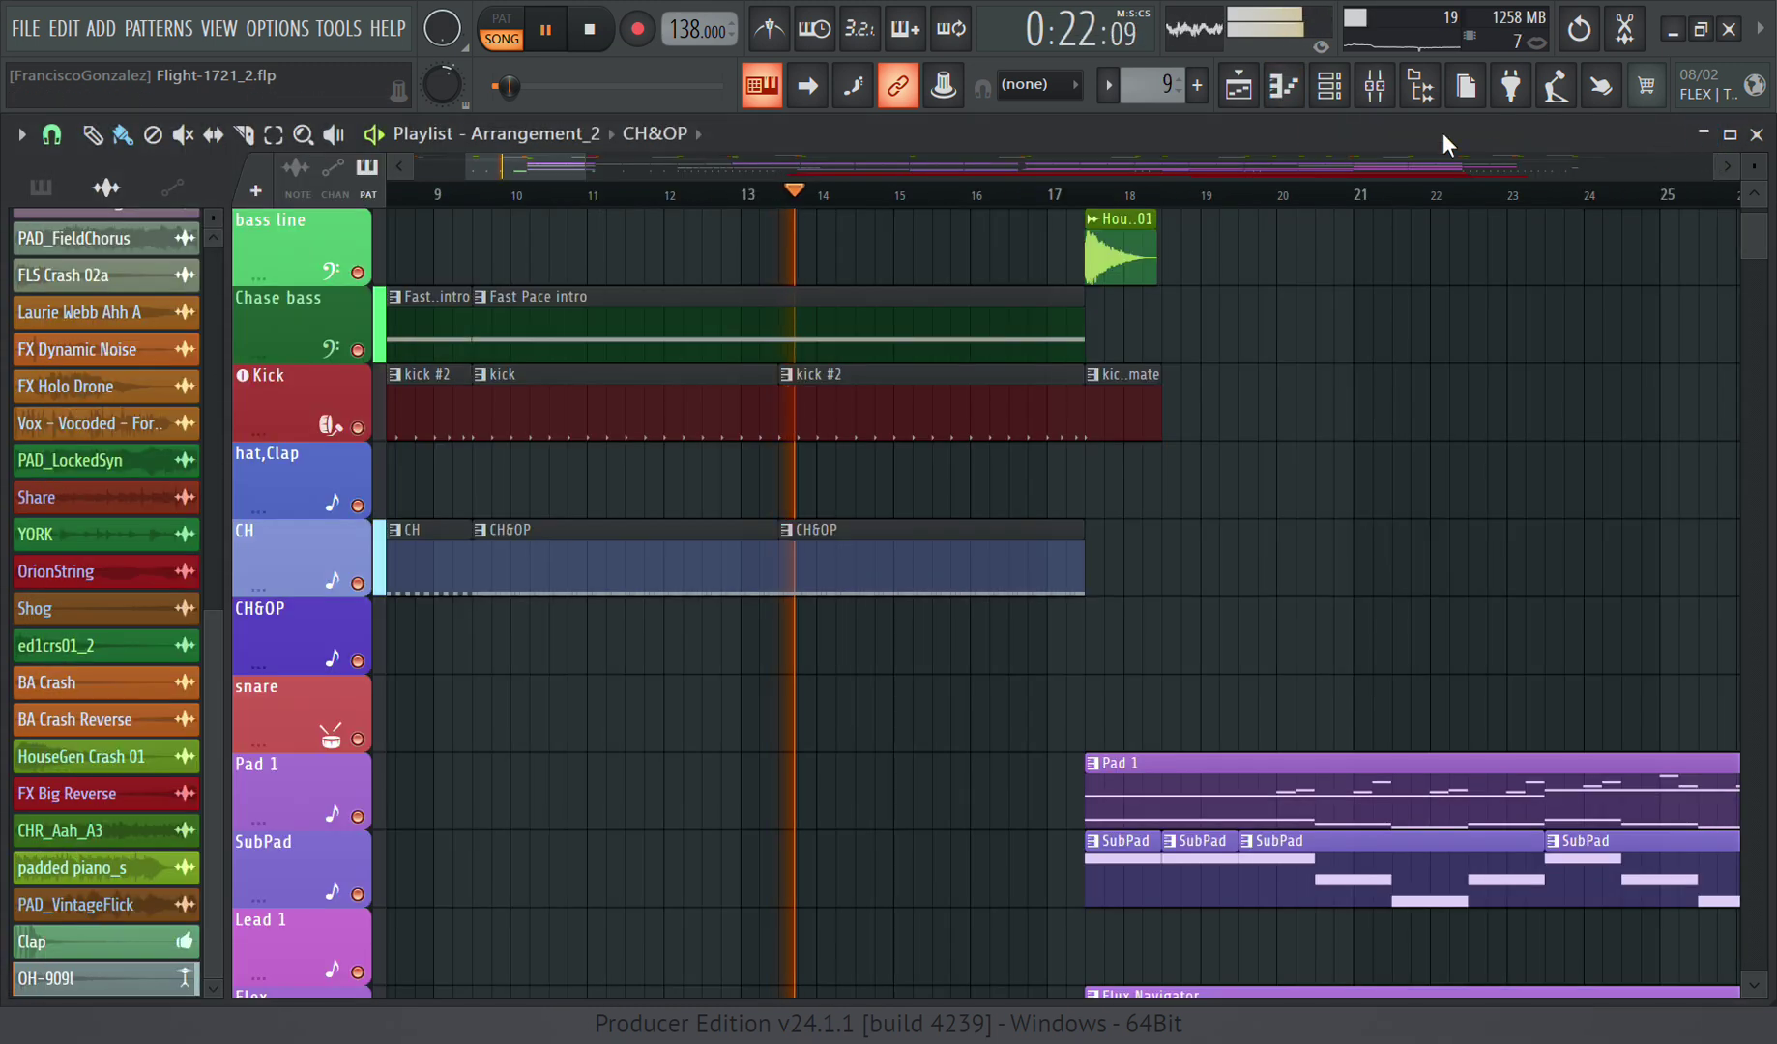
Step: View the sampler settings of the closed-hat and OH-909l channels in the channel rack, and close the rack
click(1328, 85)
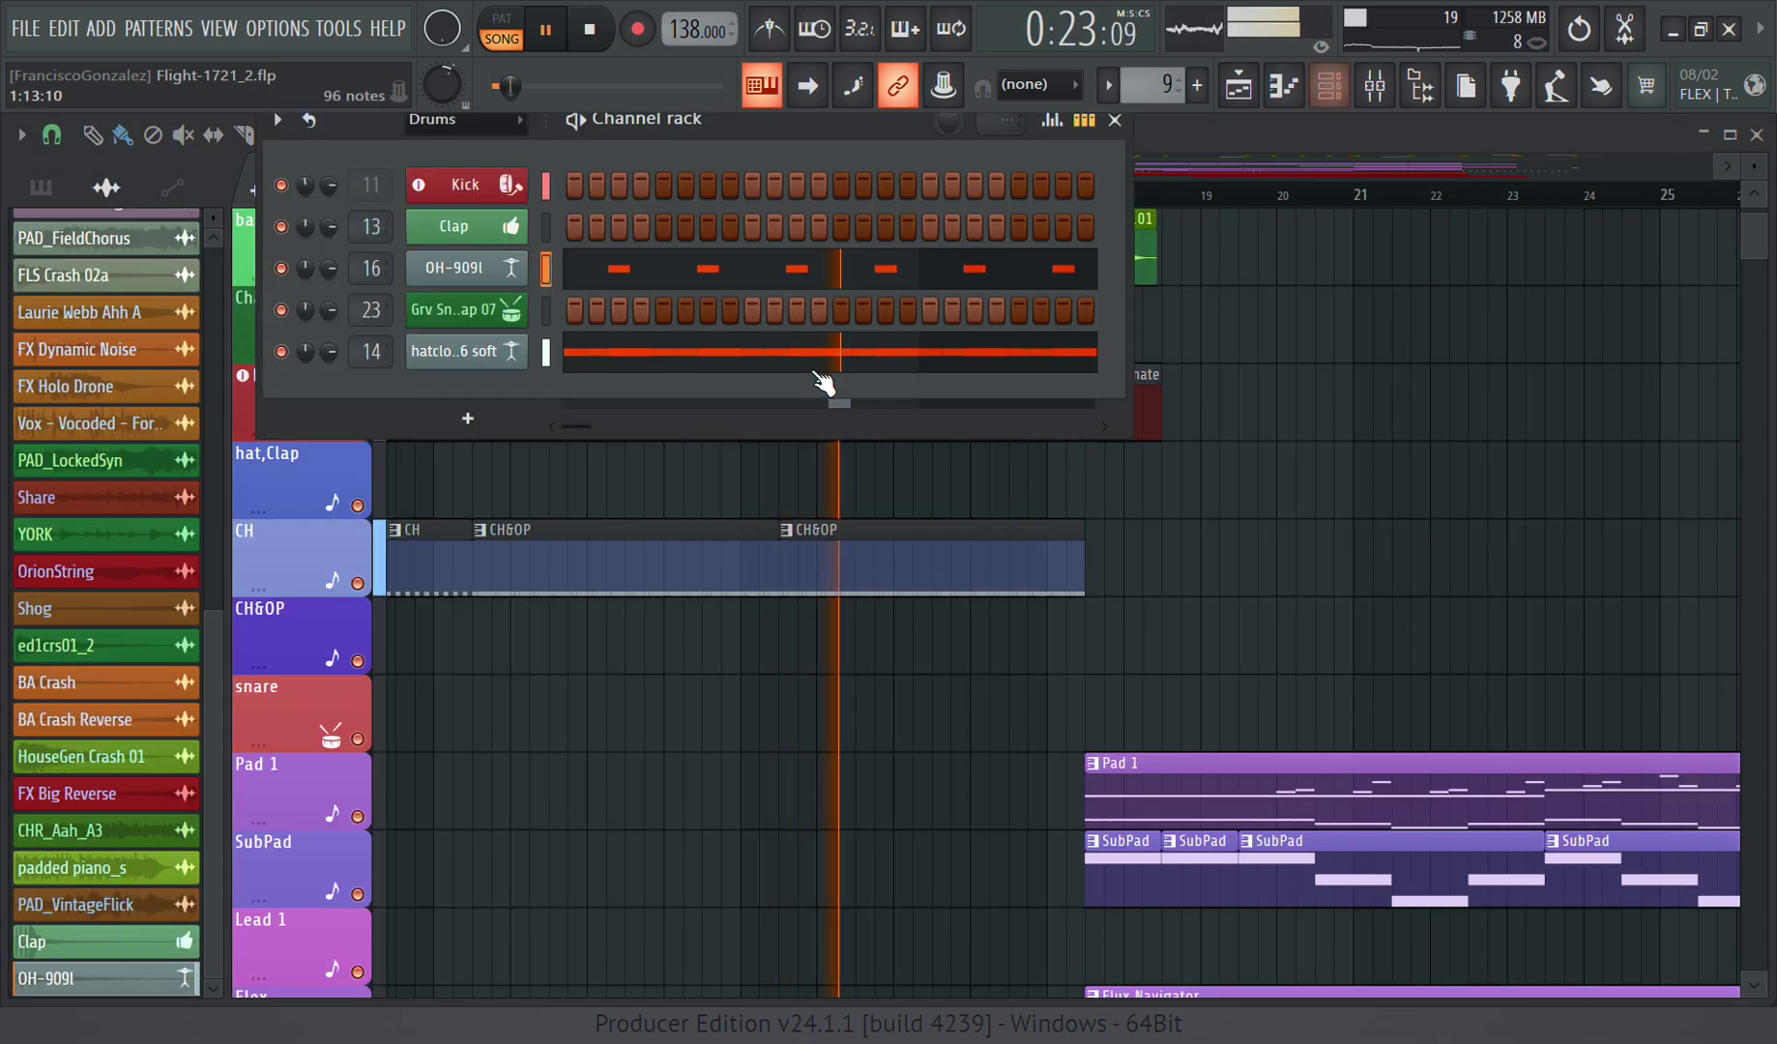
click(485, 351)
click(491, 353)
click(472, 285)
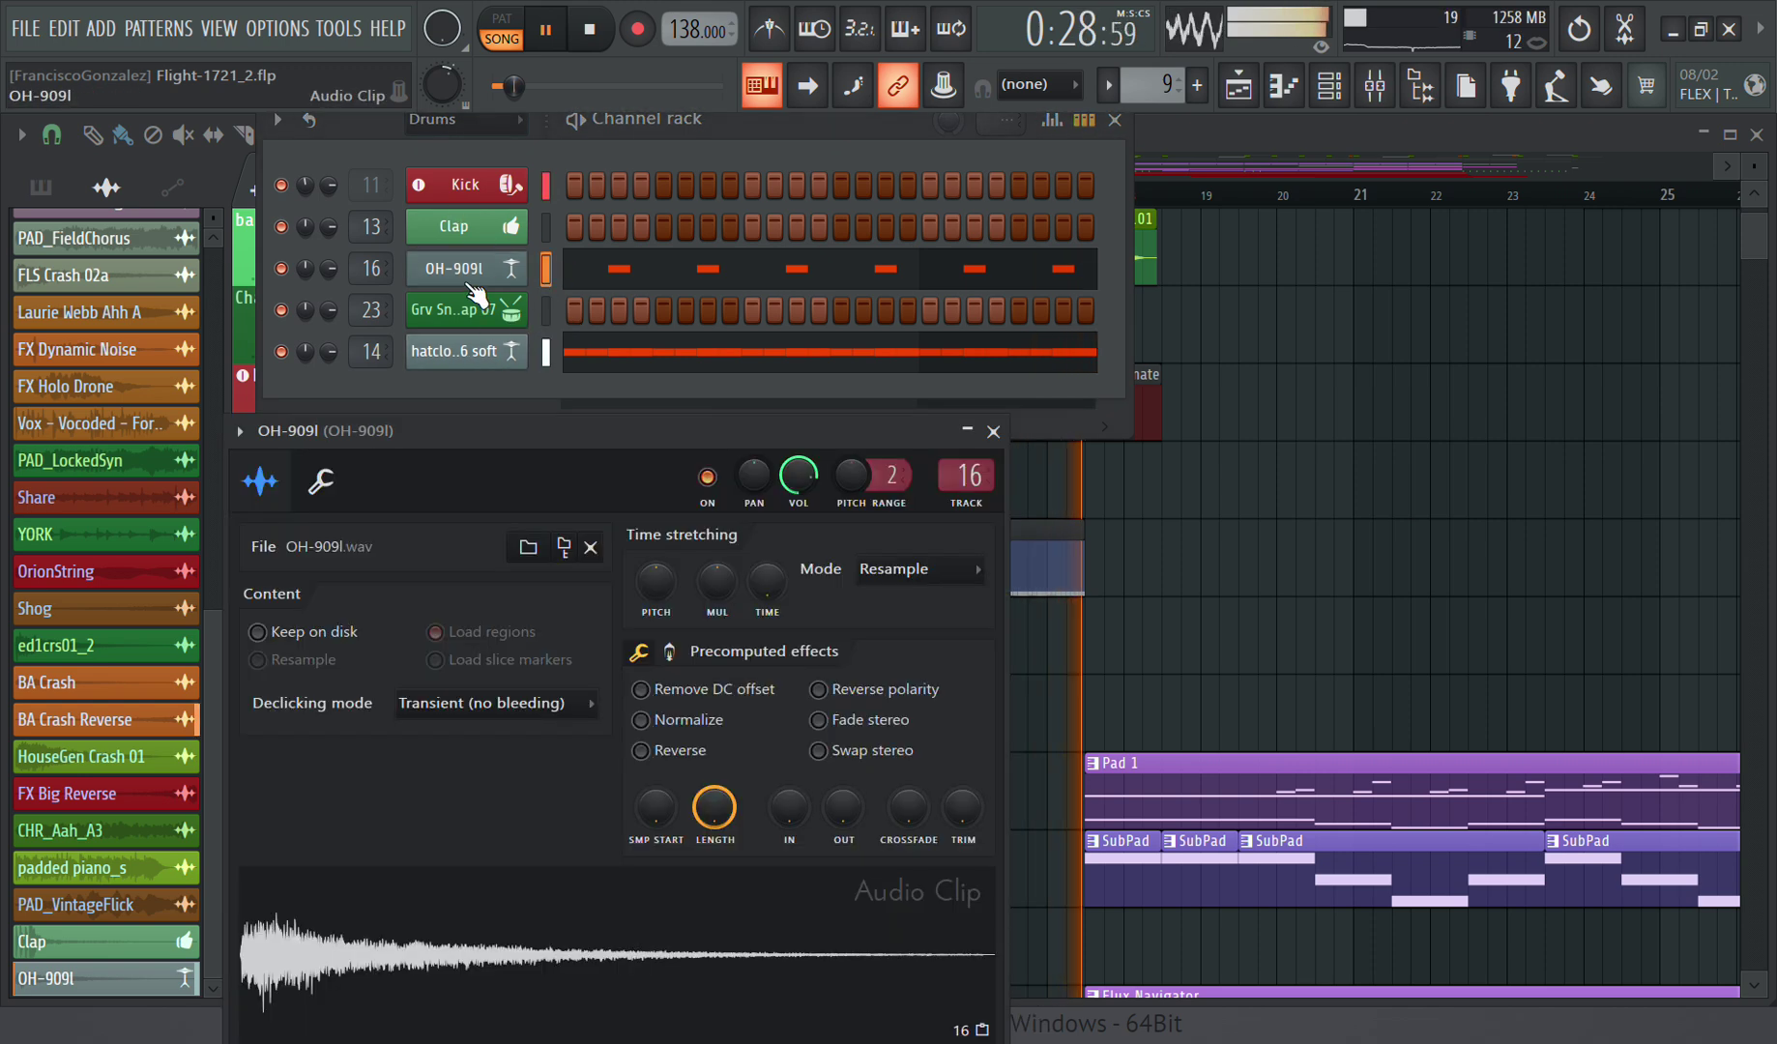
click(473, 285)
click(1115, 119)
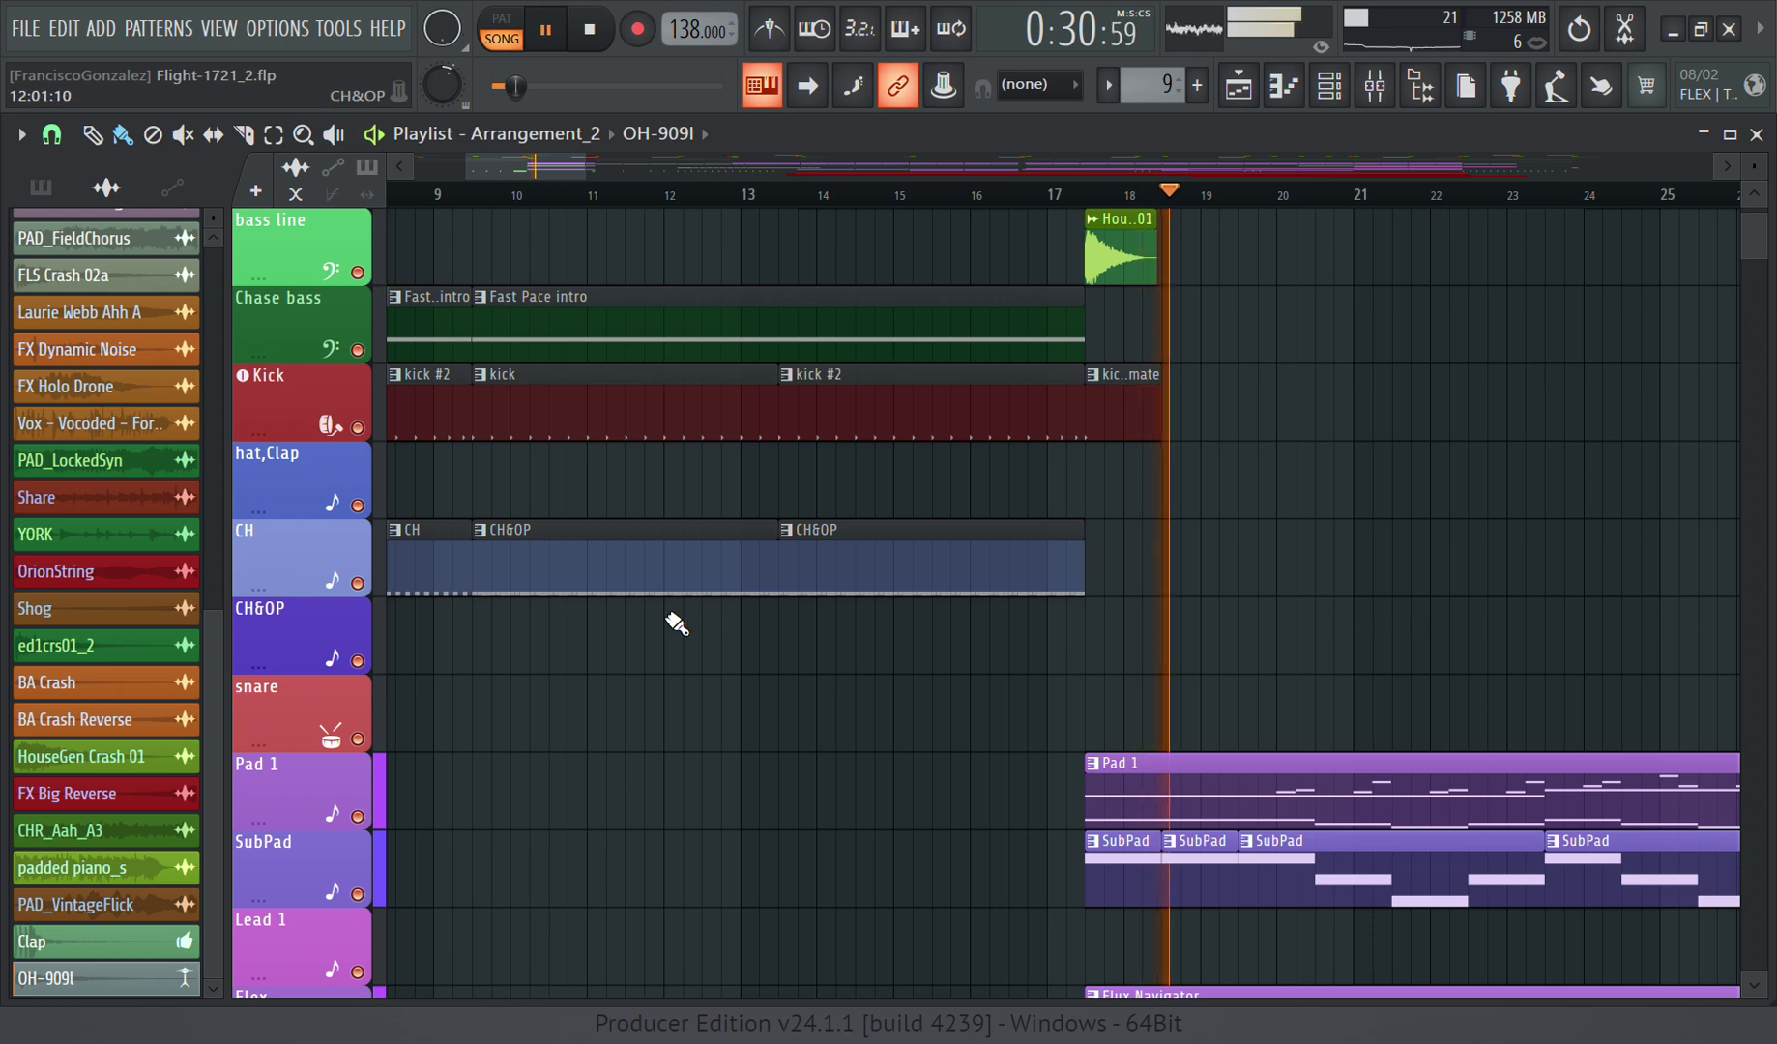
Step: Examine the Pad 1 clip's notes in the piano roll and its Sytrus instrument settings, and return to the playlist
scroll(754, 619, down, 5)
scroll(1199, 962, up, 6)
double_click(972, 780)
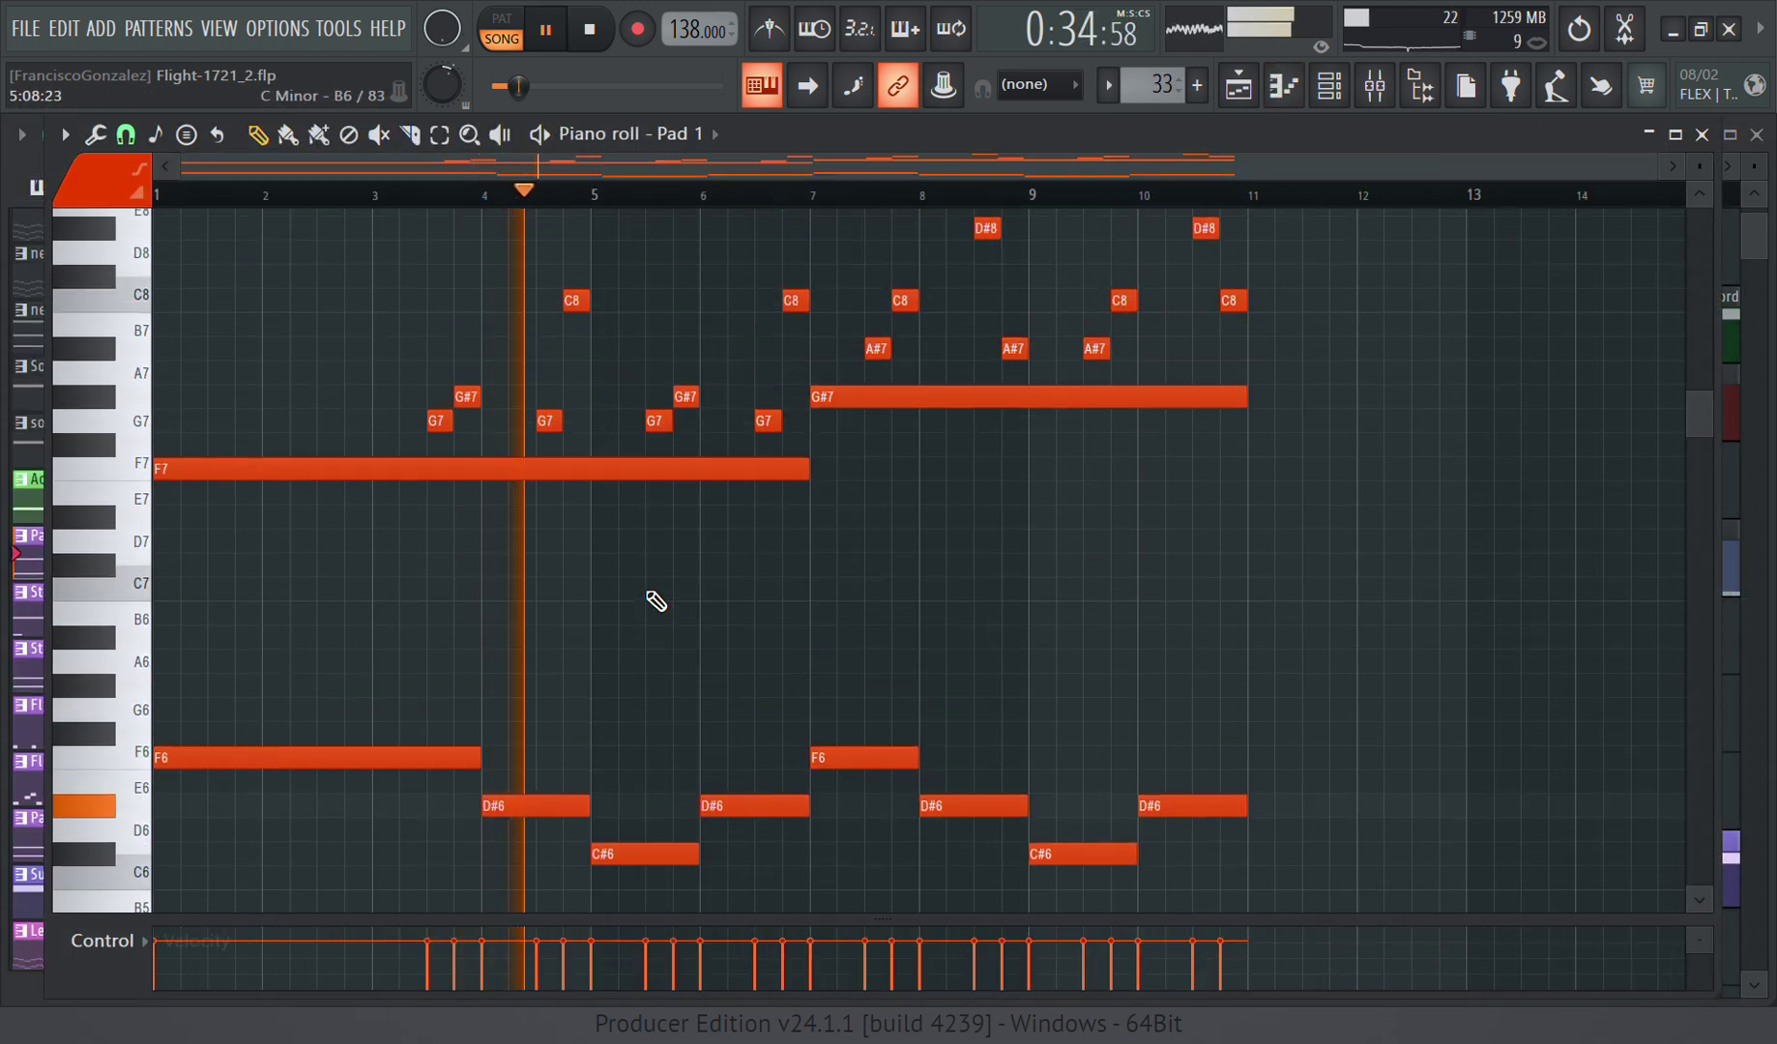
click(1329, 87)
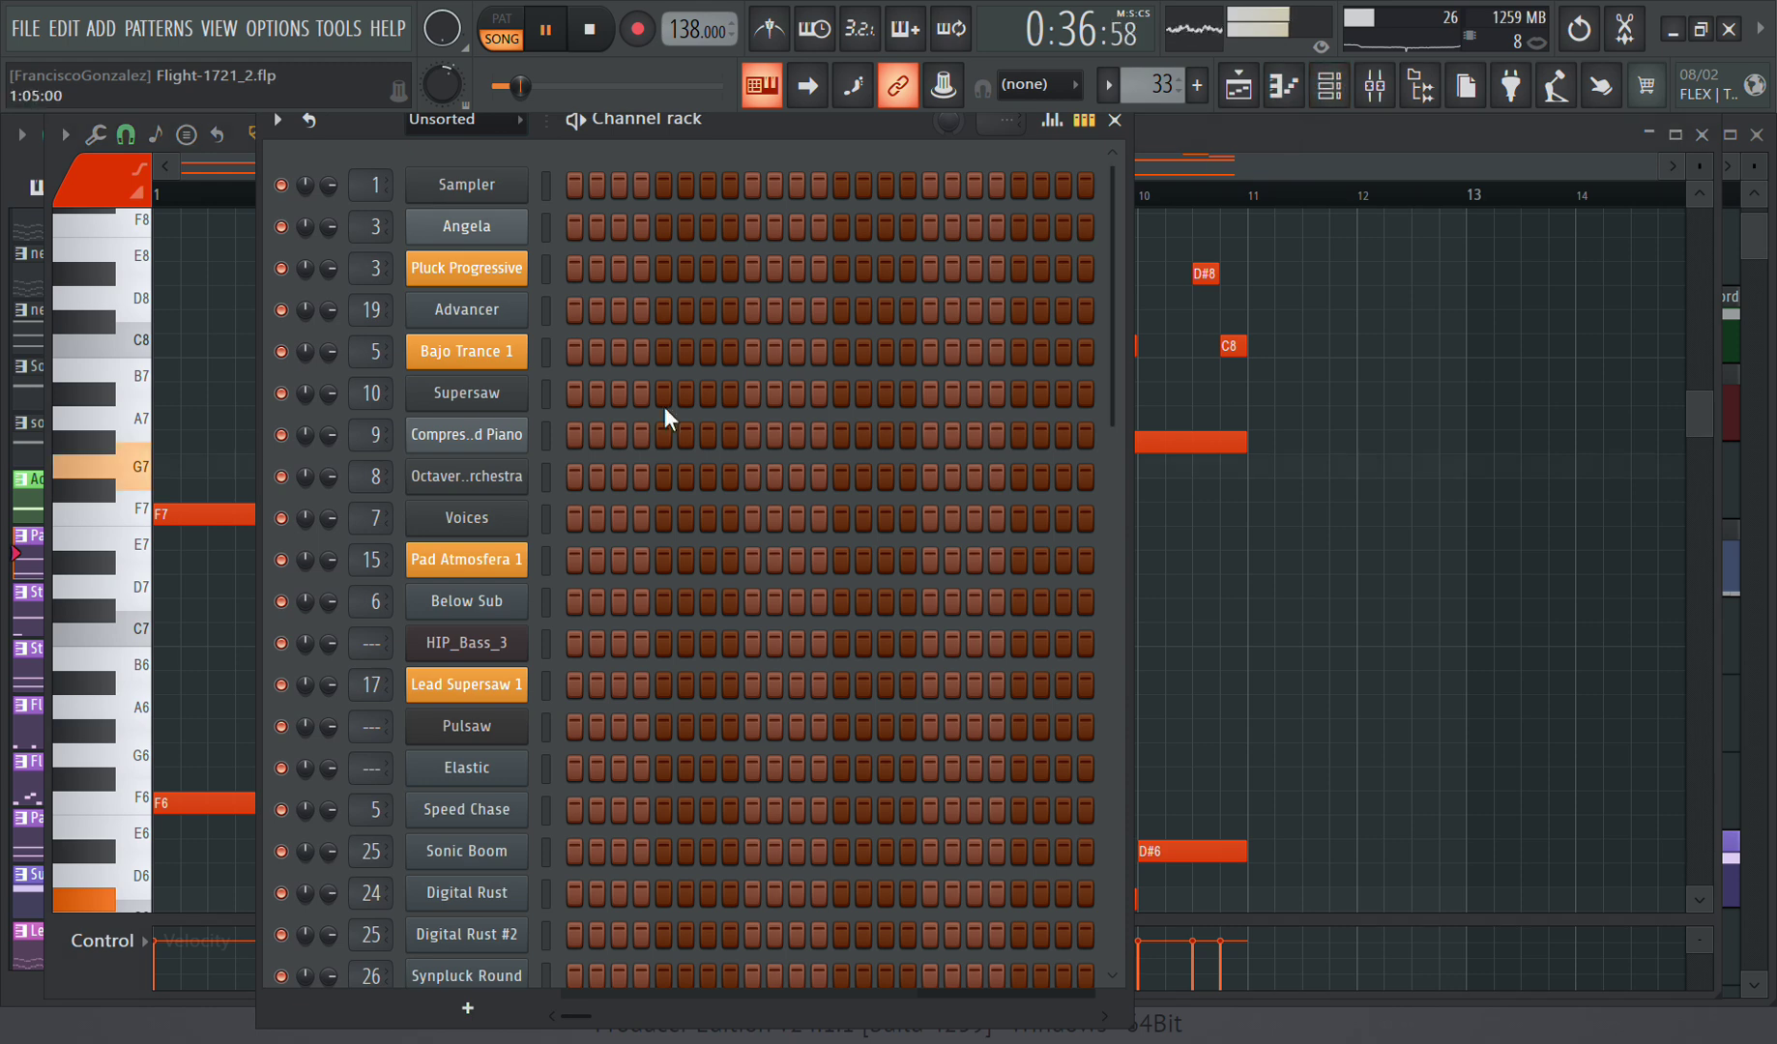
scroll(663, 416, down, 5)
click(473, 694)
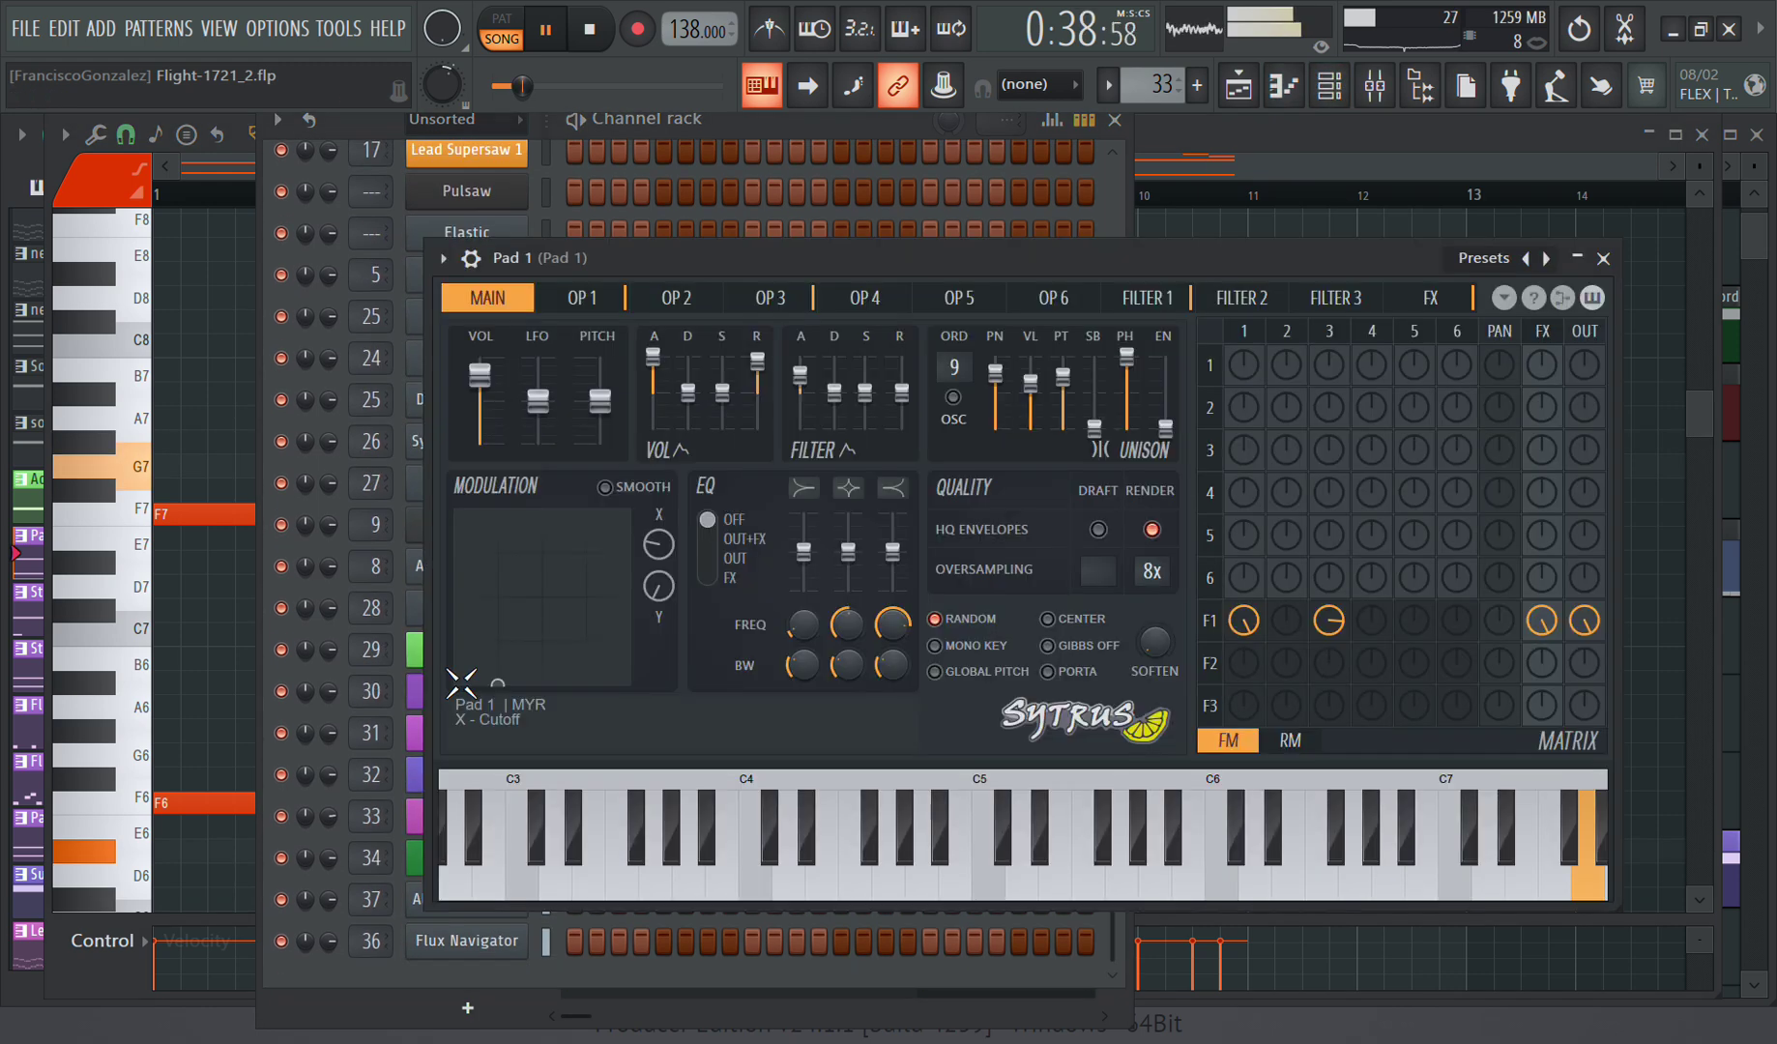
click(1602, 258)
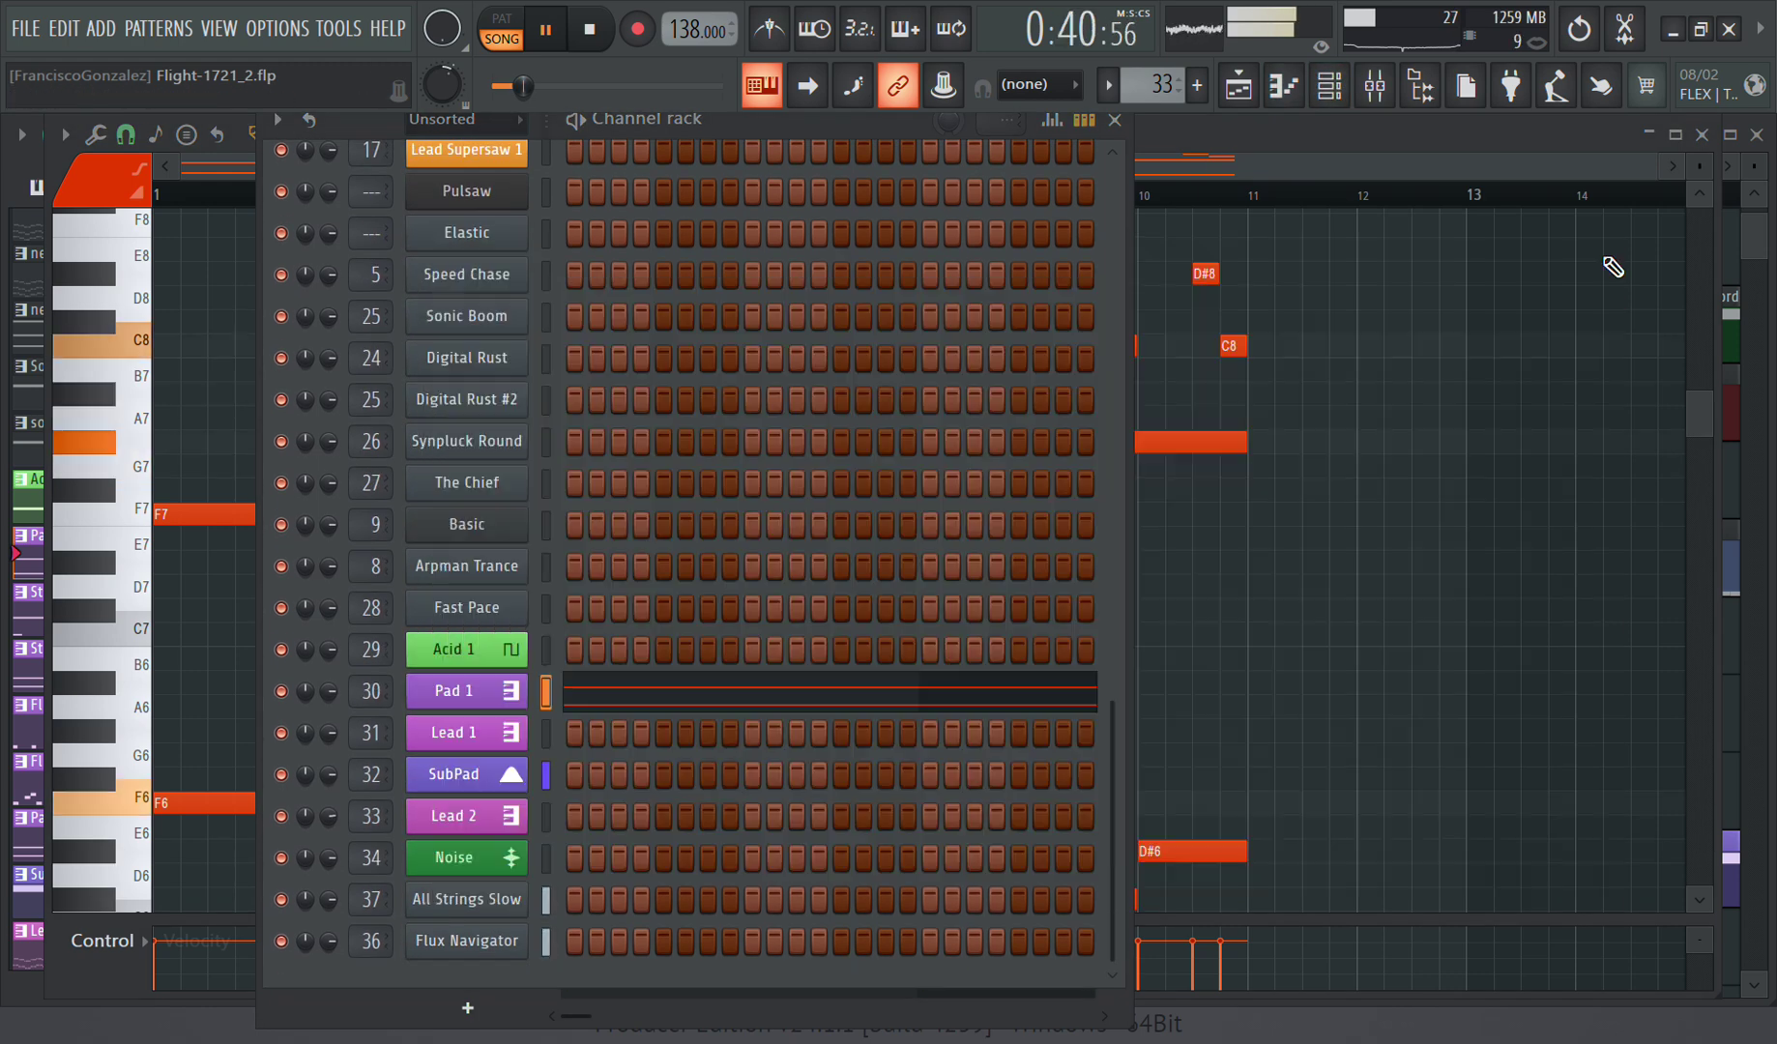
click(1116, 121)
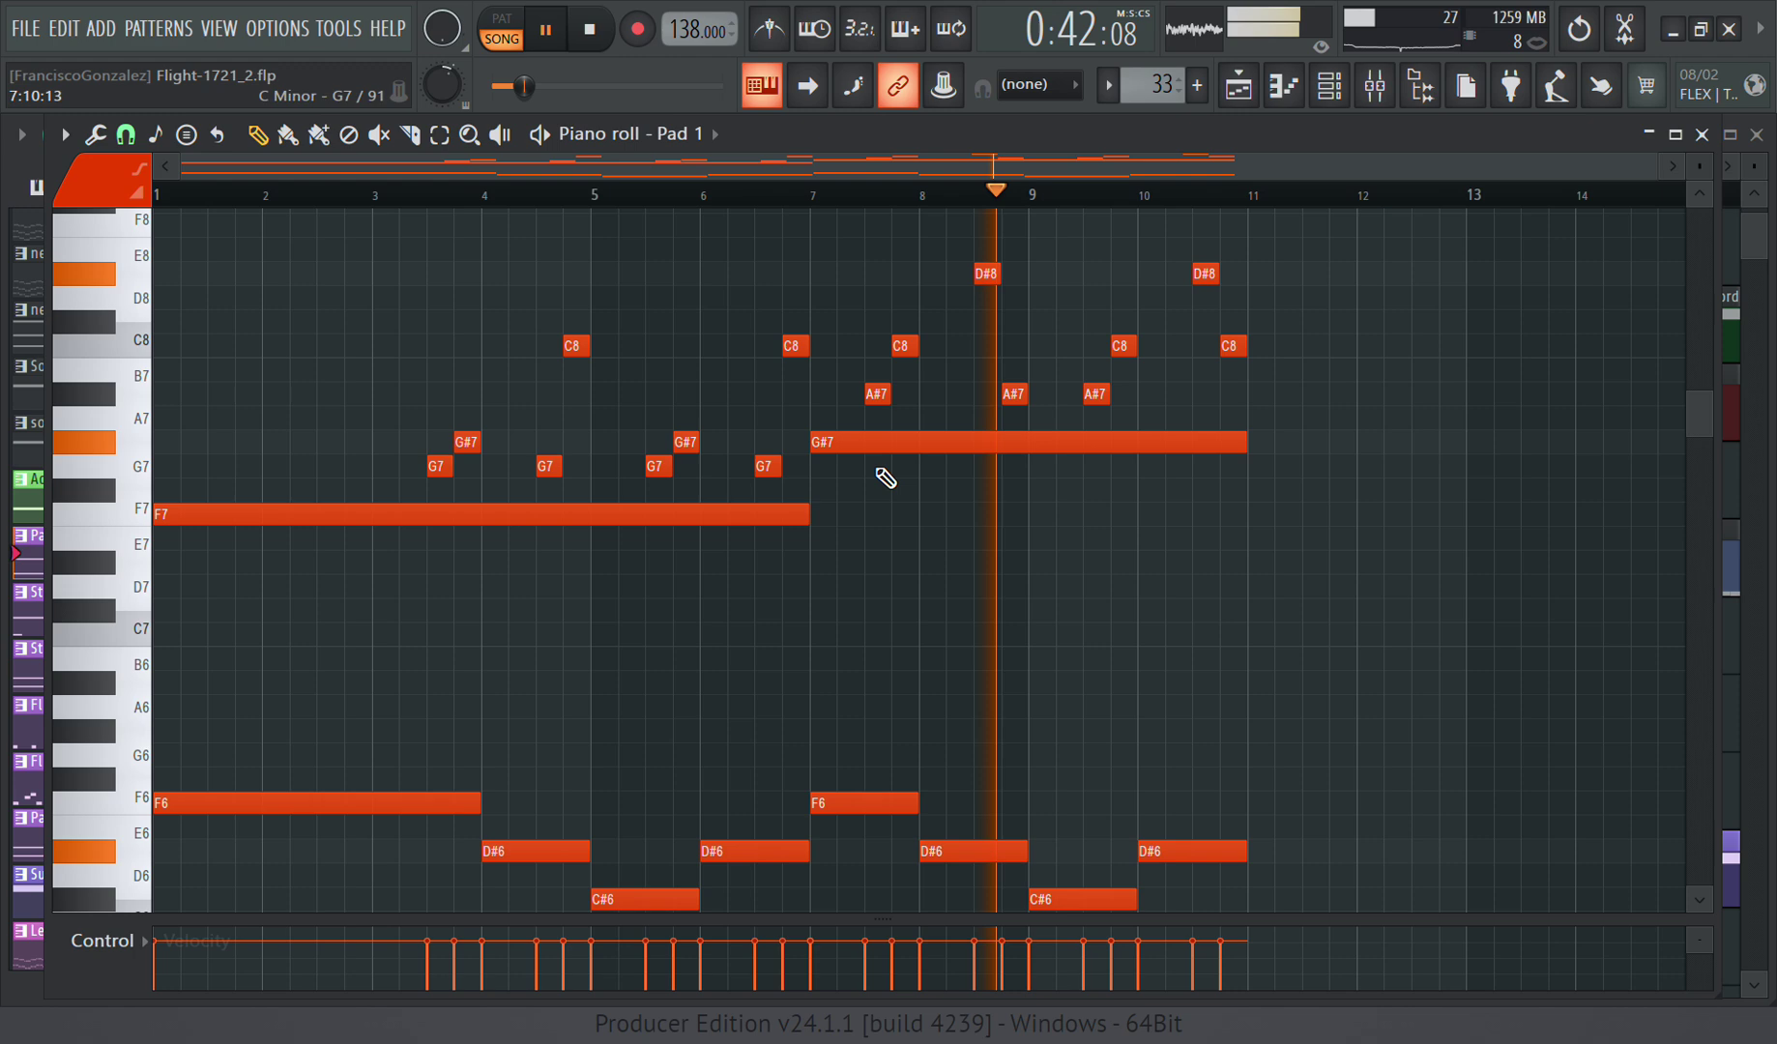
click(1703, 135)
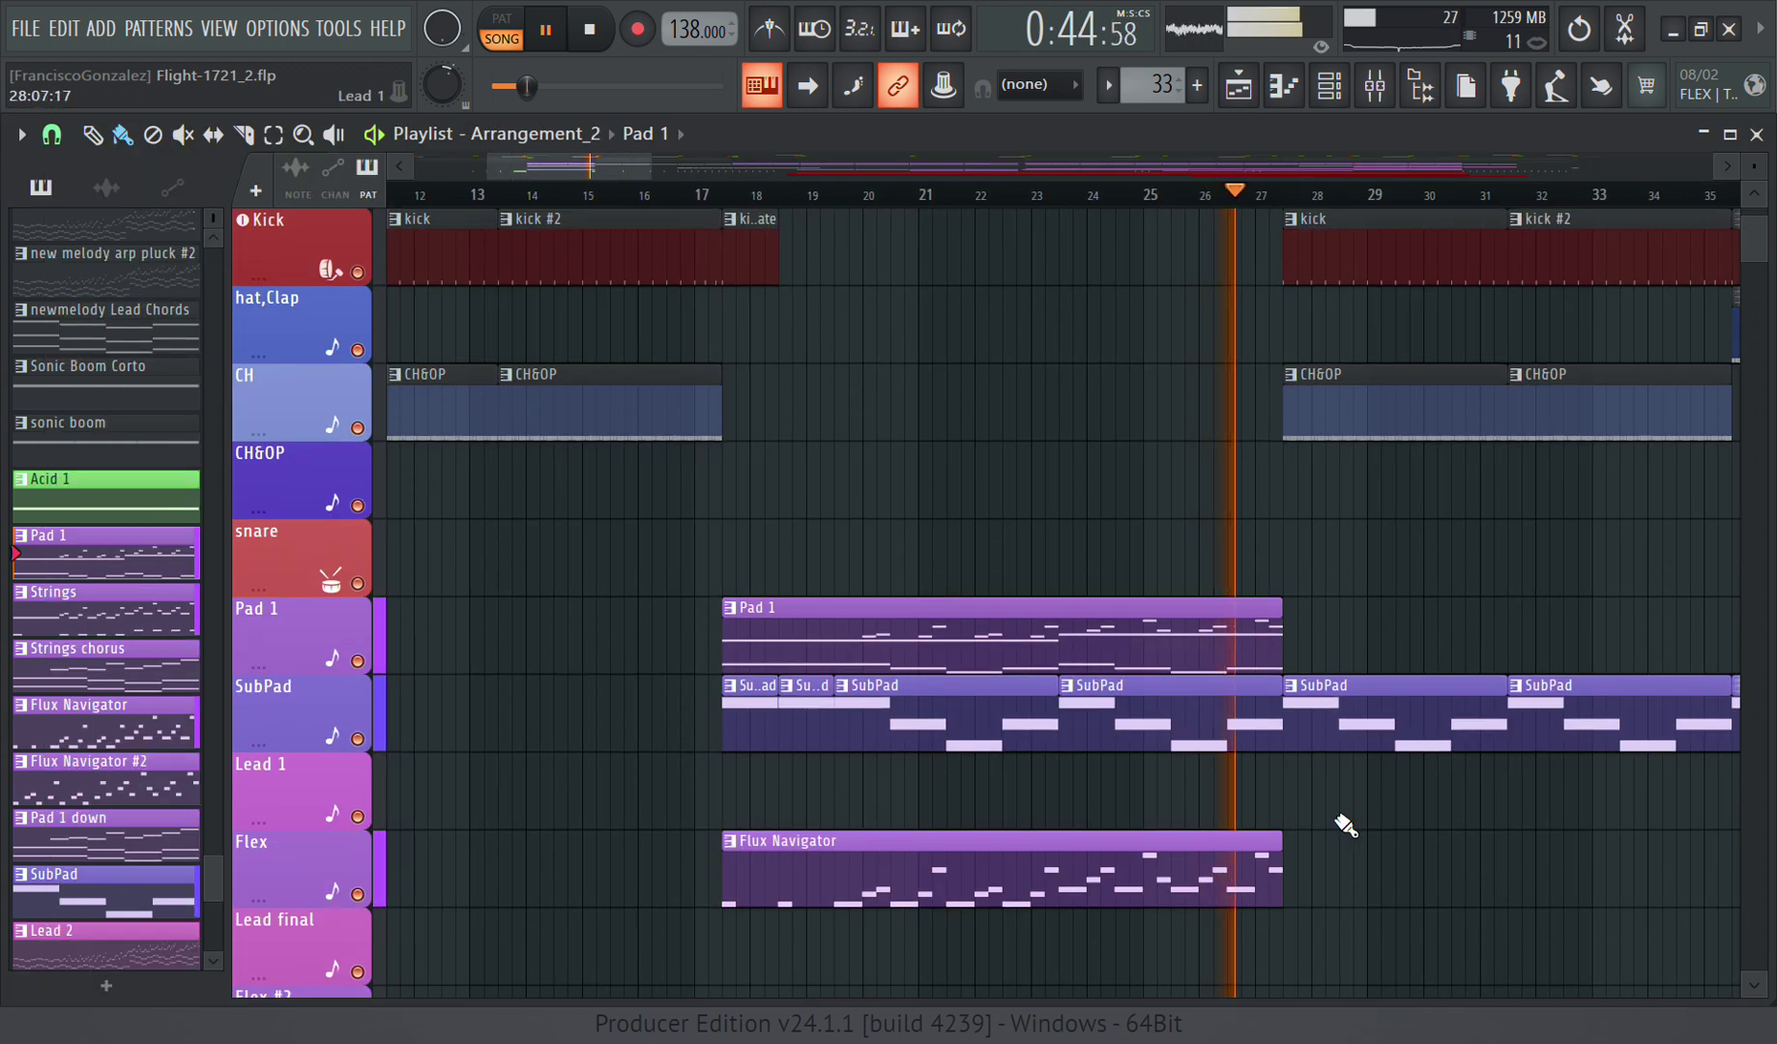
Step: Examine the SubPad clip's notes in the piano roll and its Sytrus instrument settings, and return to the playlist
double_click(1141, 730)
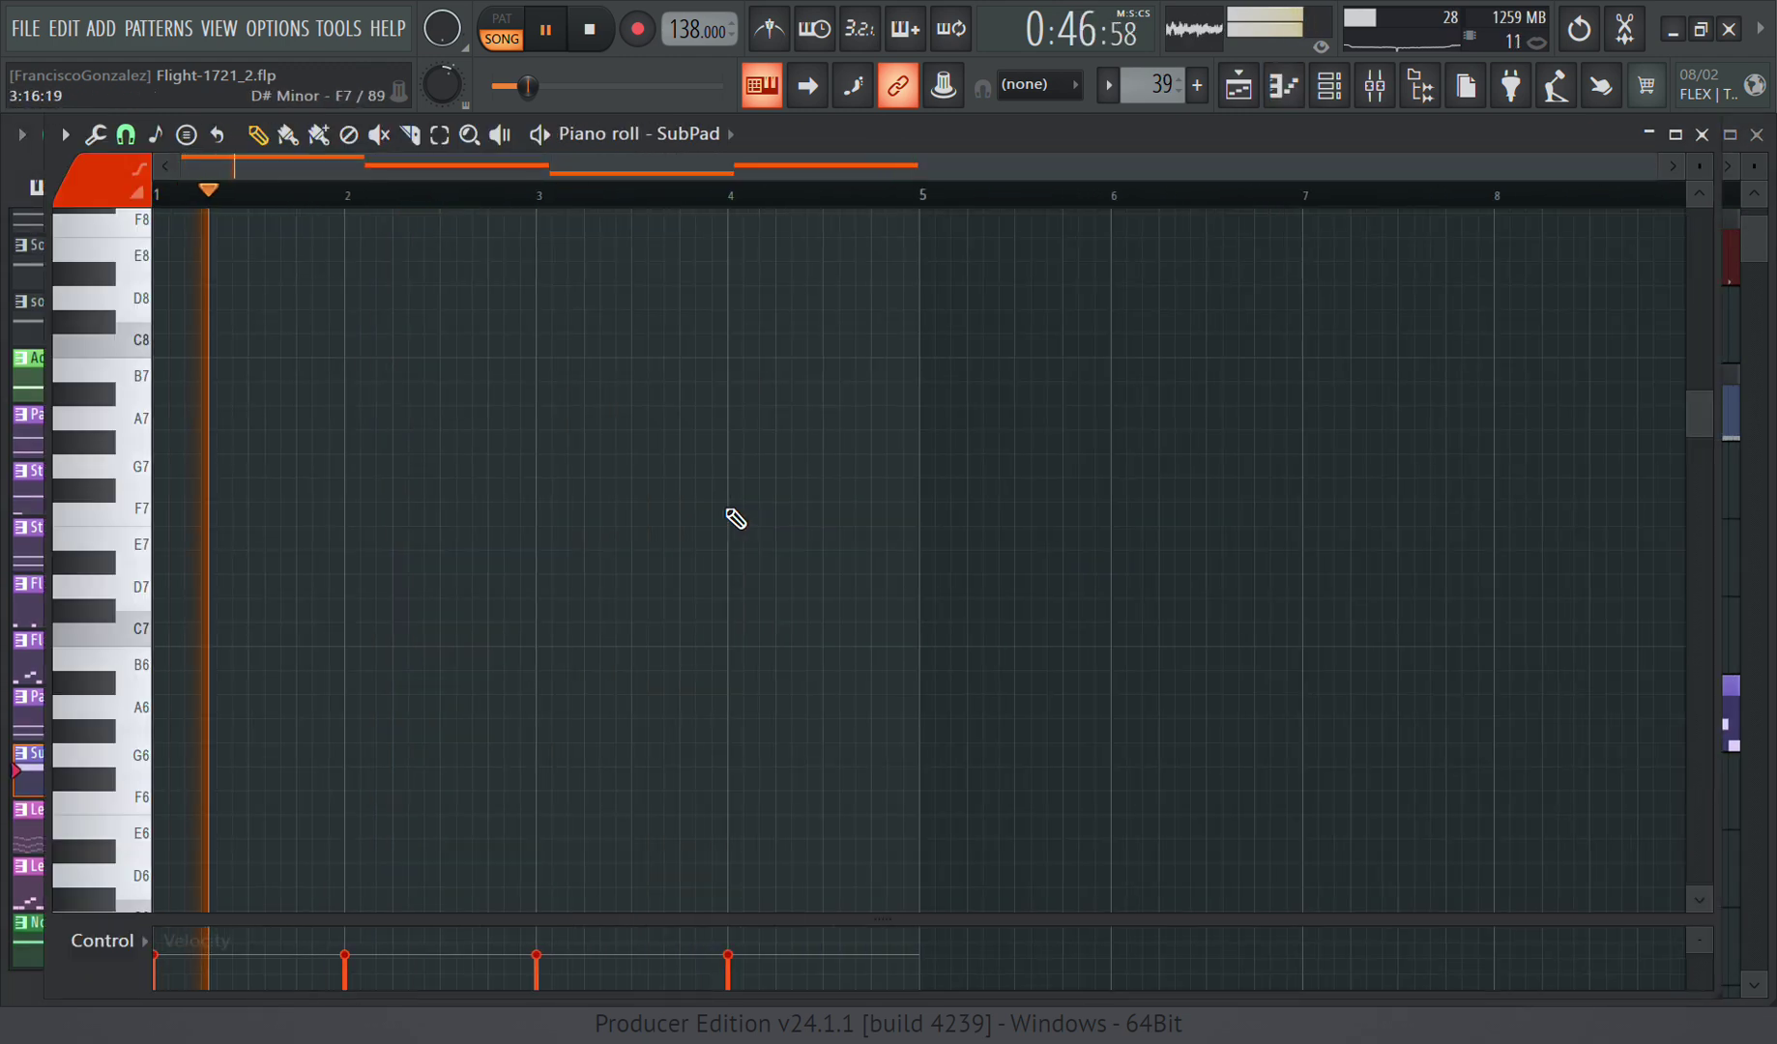
scroll(733, 519, down, 10)
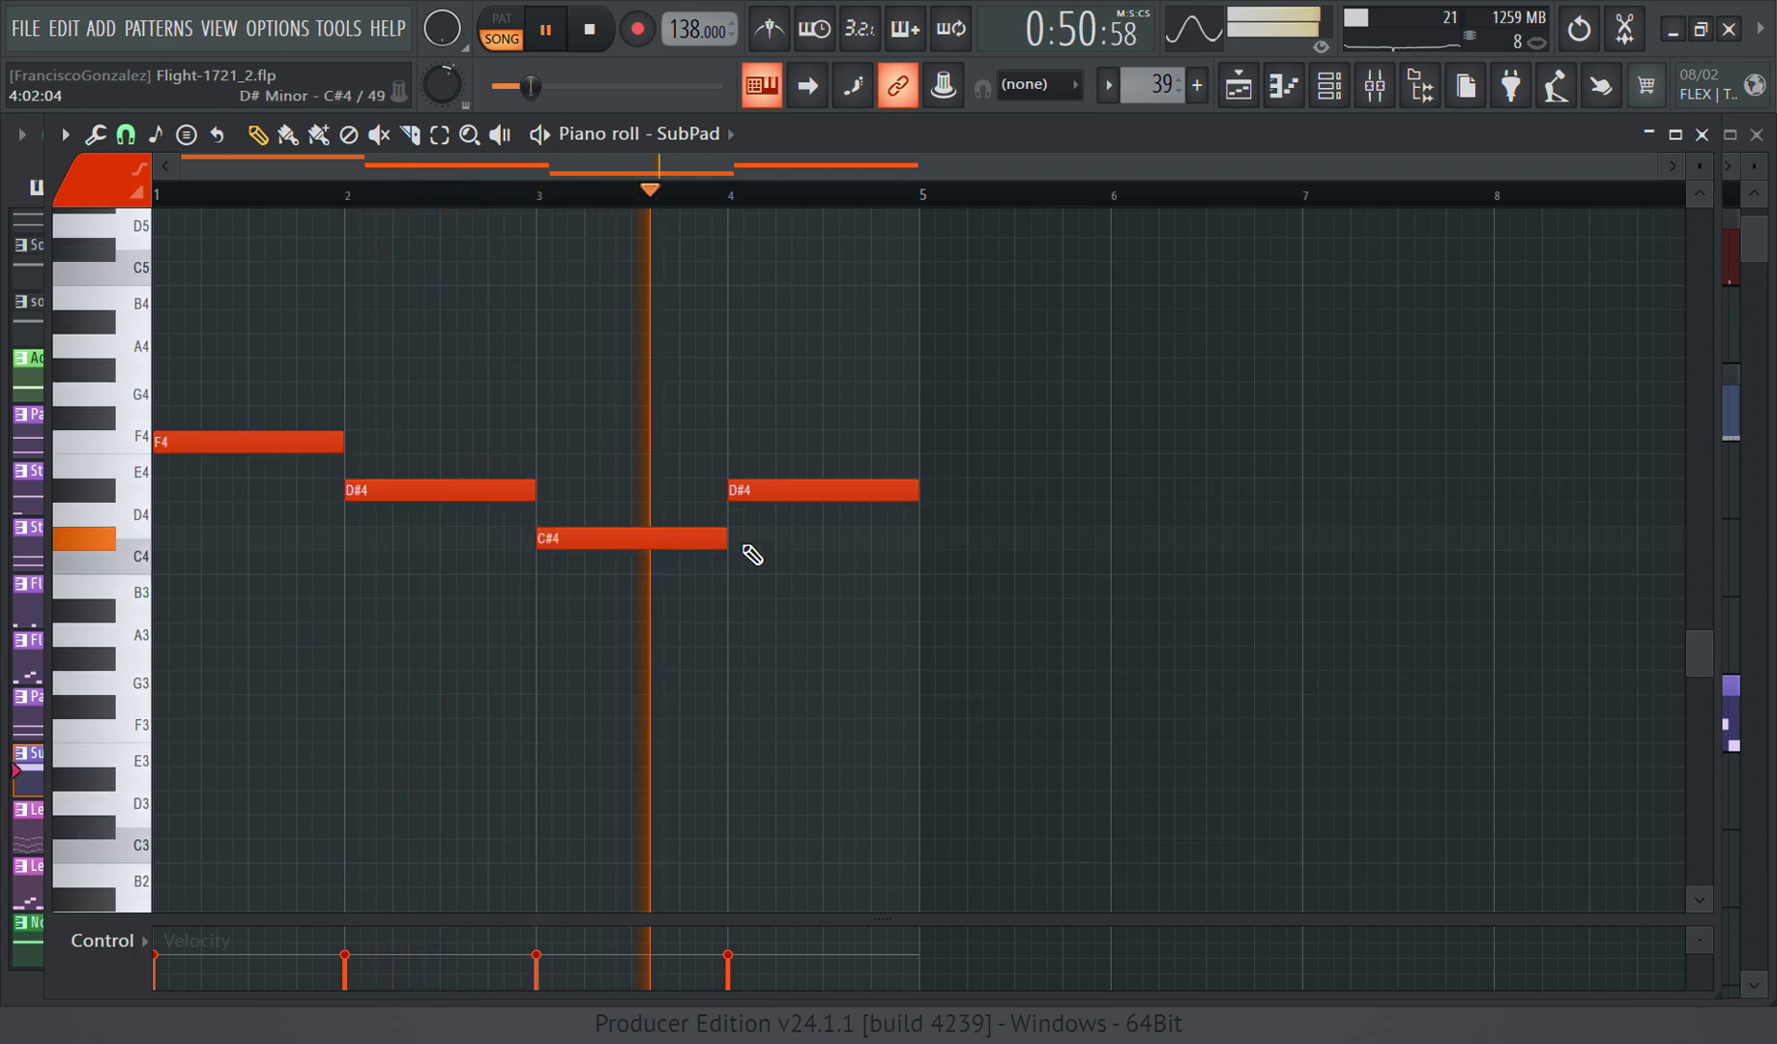
key(F6)
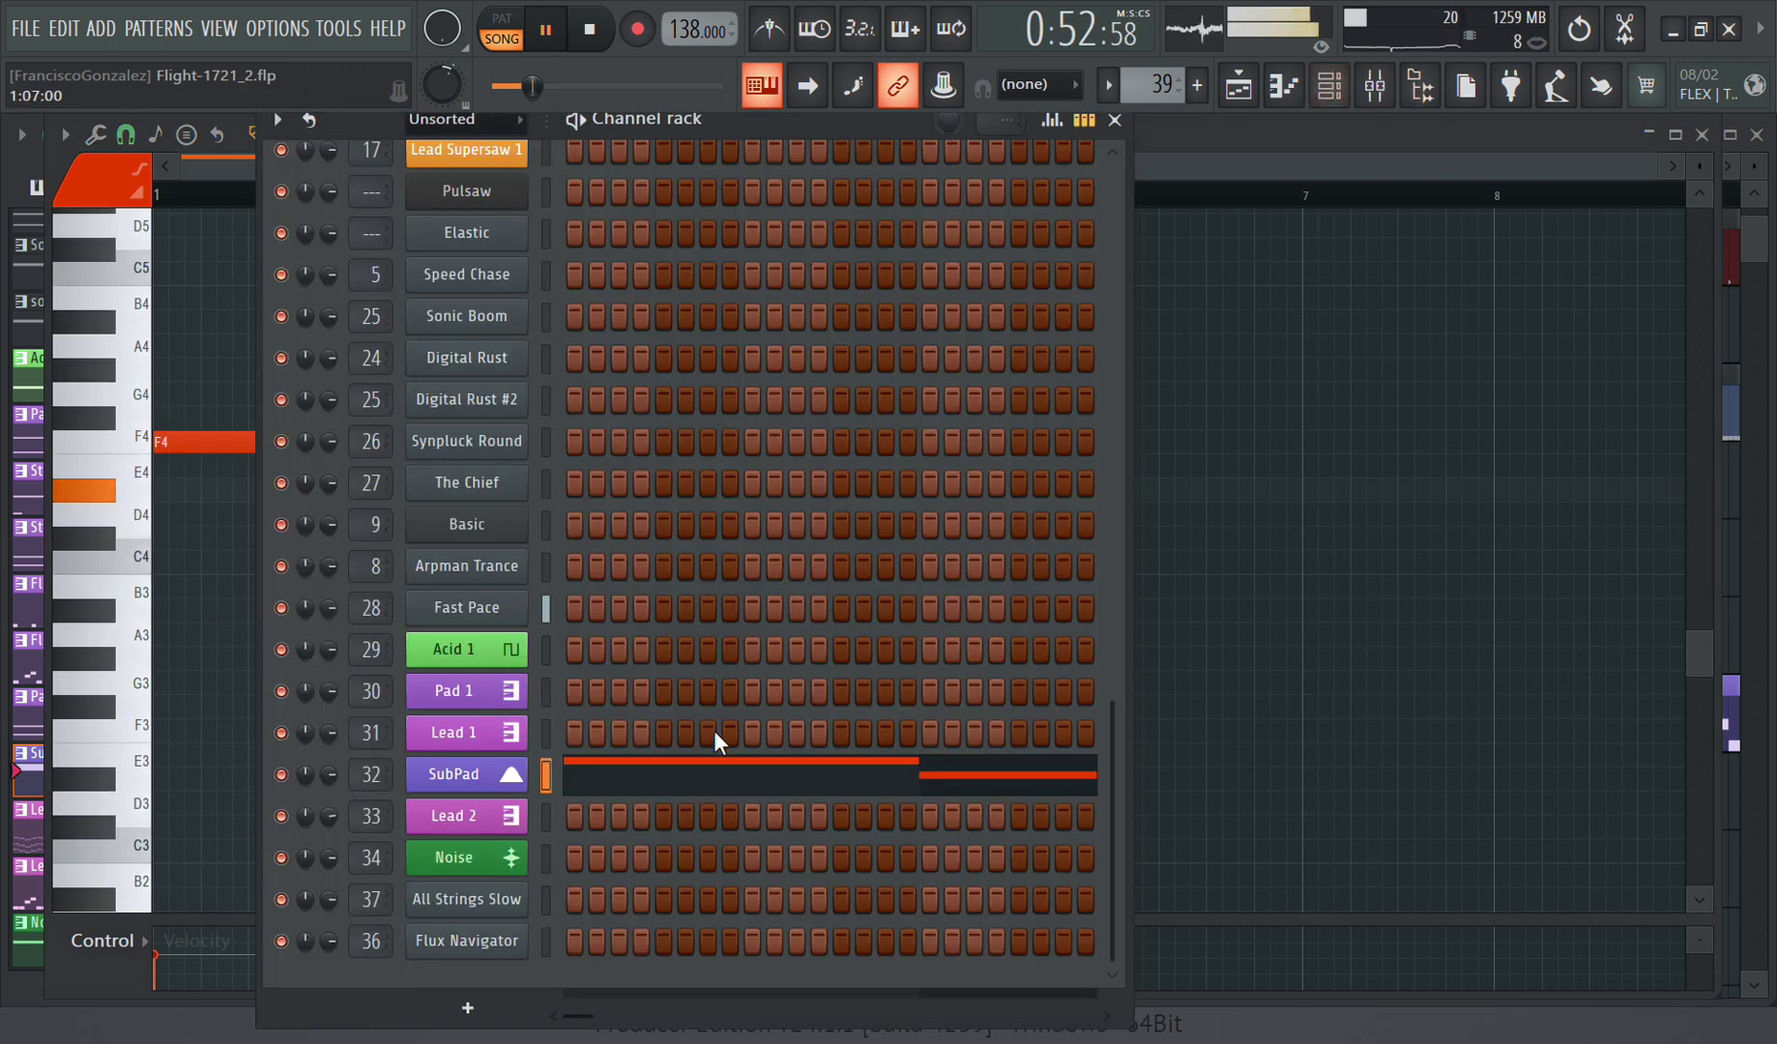
click(480, 781)
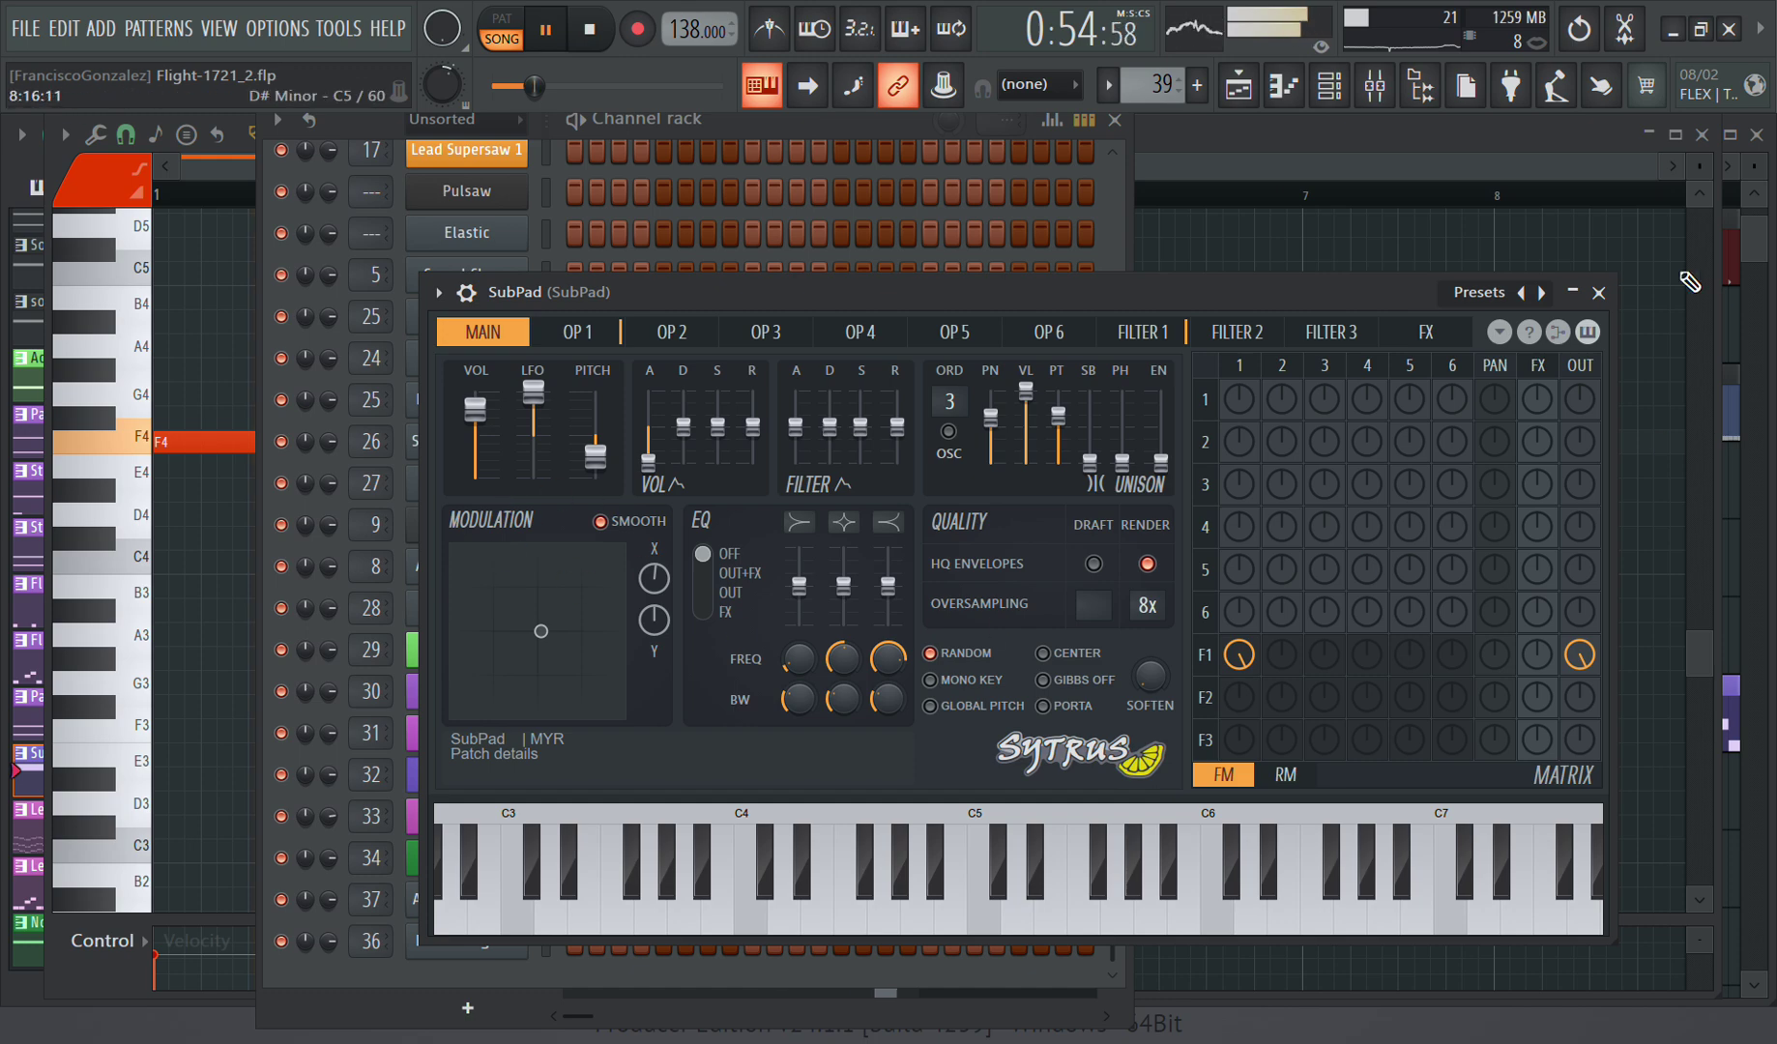
click(1595, 293)
click(1117, 123)
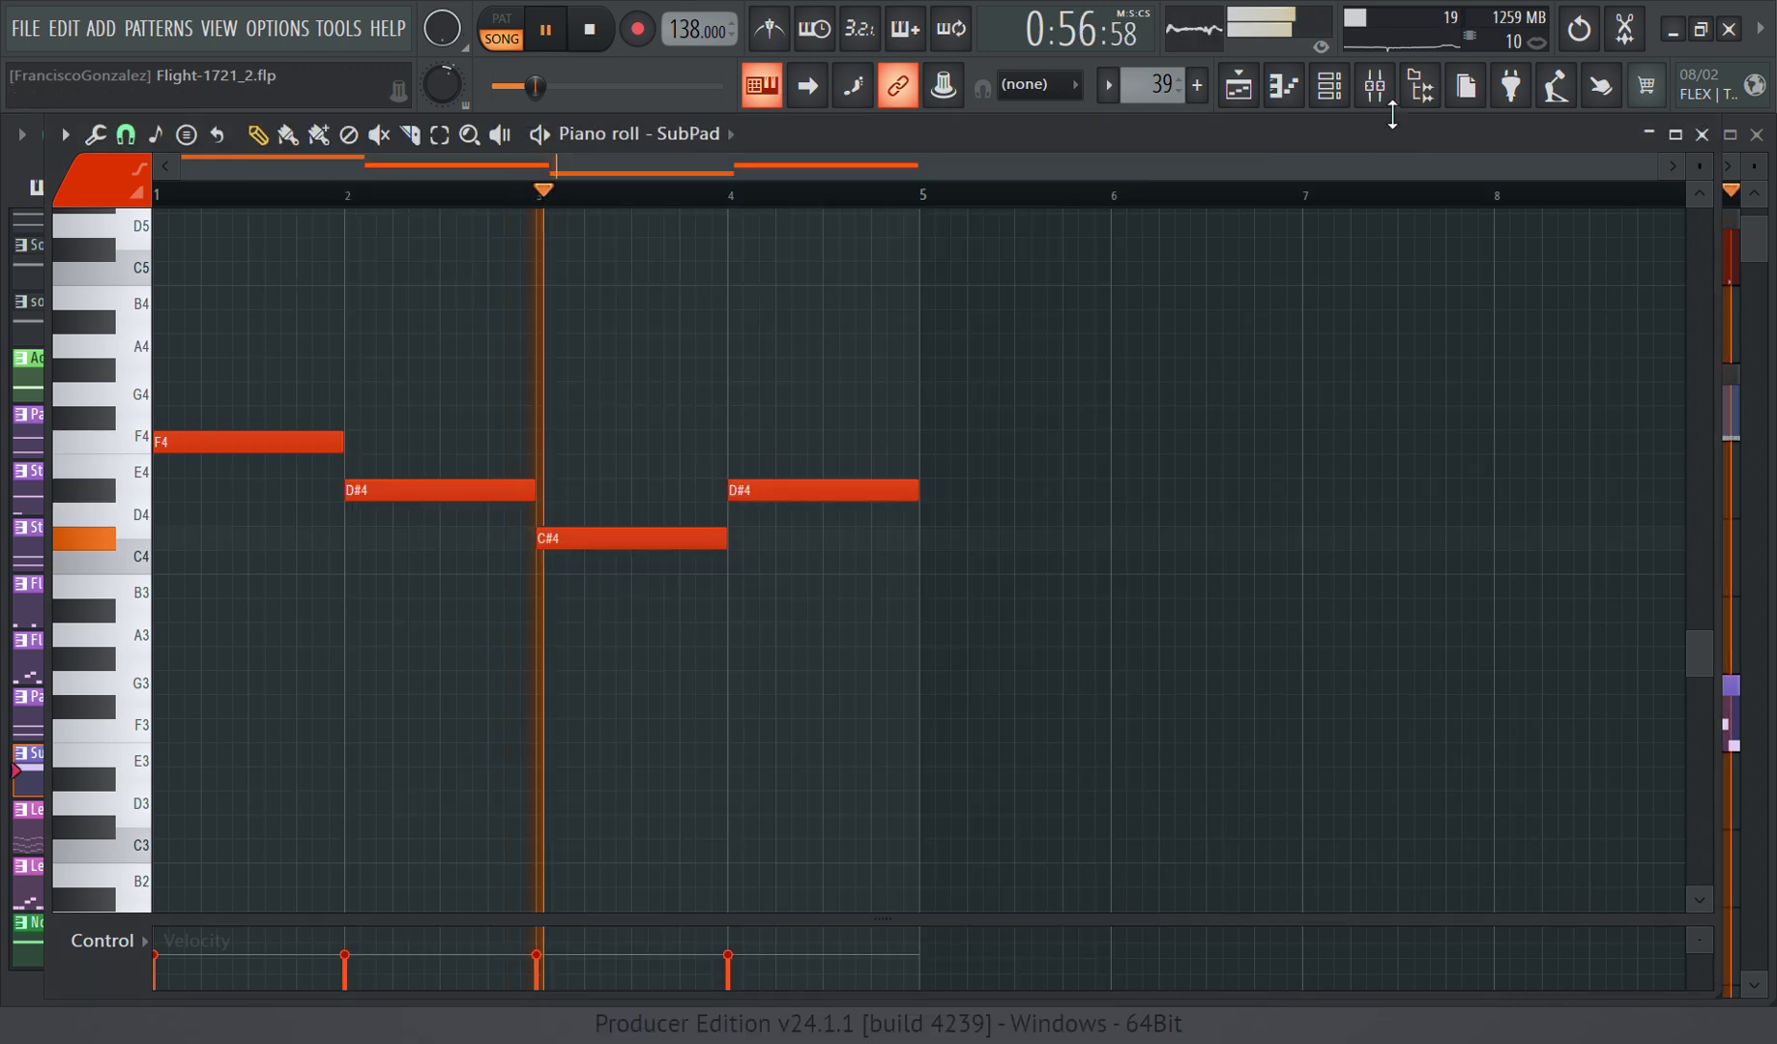
click(1702, 135)
Step: Open the Riser Cymbal clip on the Effects 1 track, check its miscellaneous functions and sample settings, and close them
scroll(820, 549, down, 1)
scroll(819, 548, down, 9)
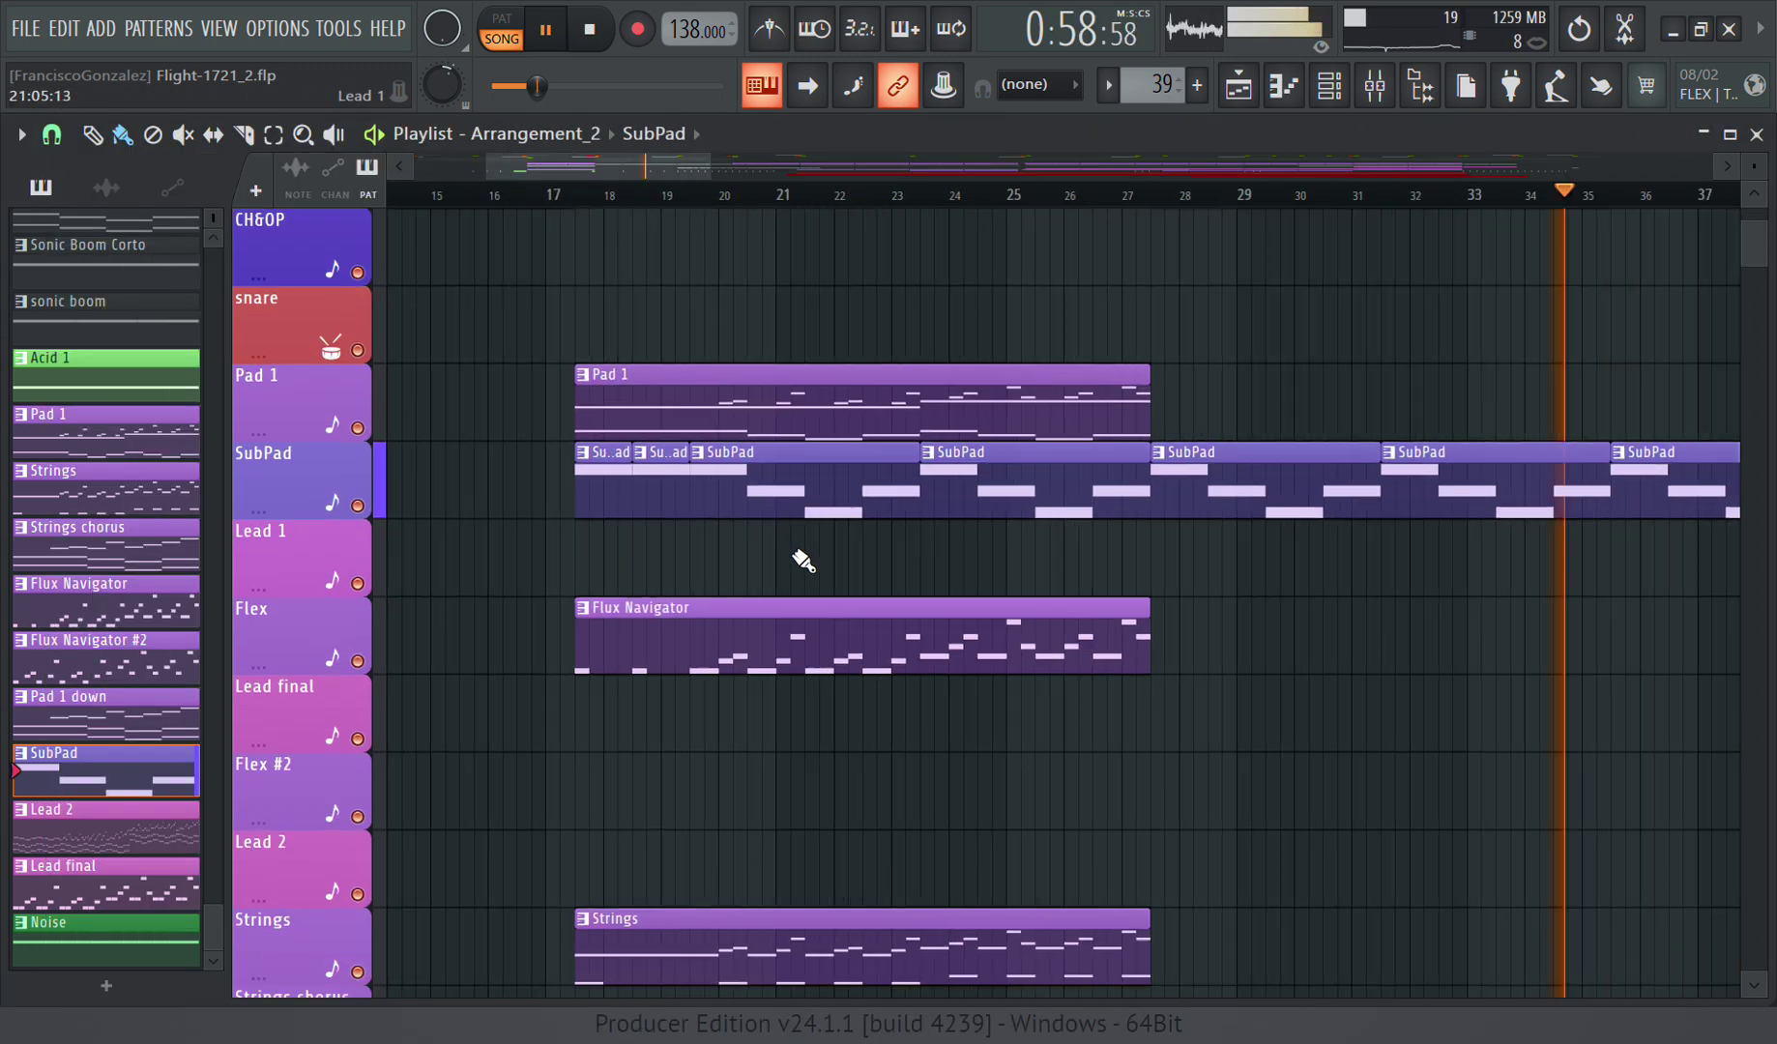
scroll(1212, 747, up, 5)
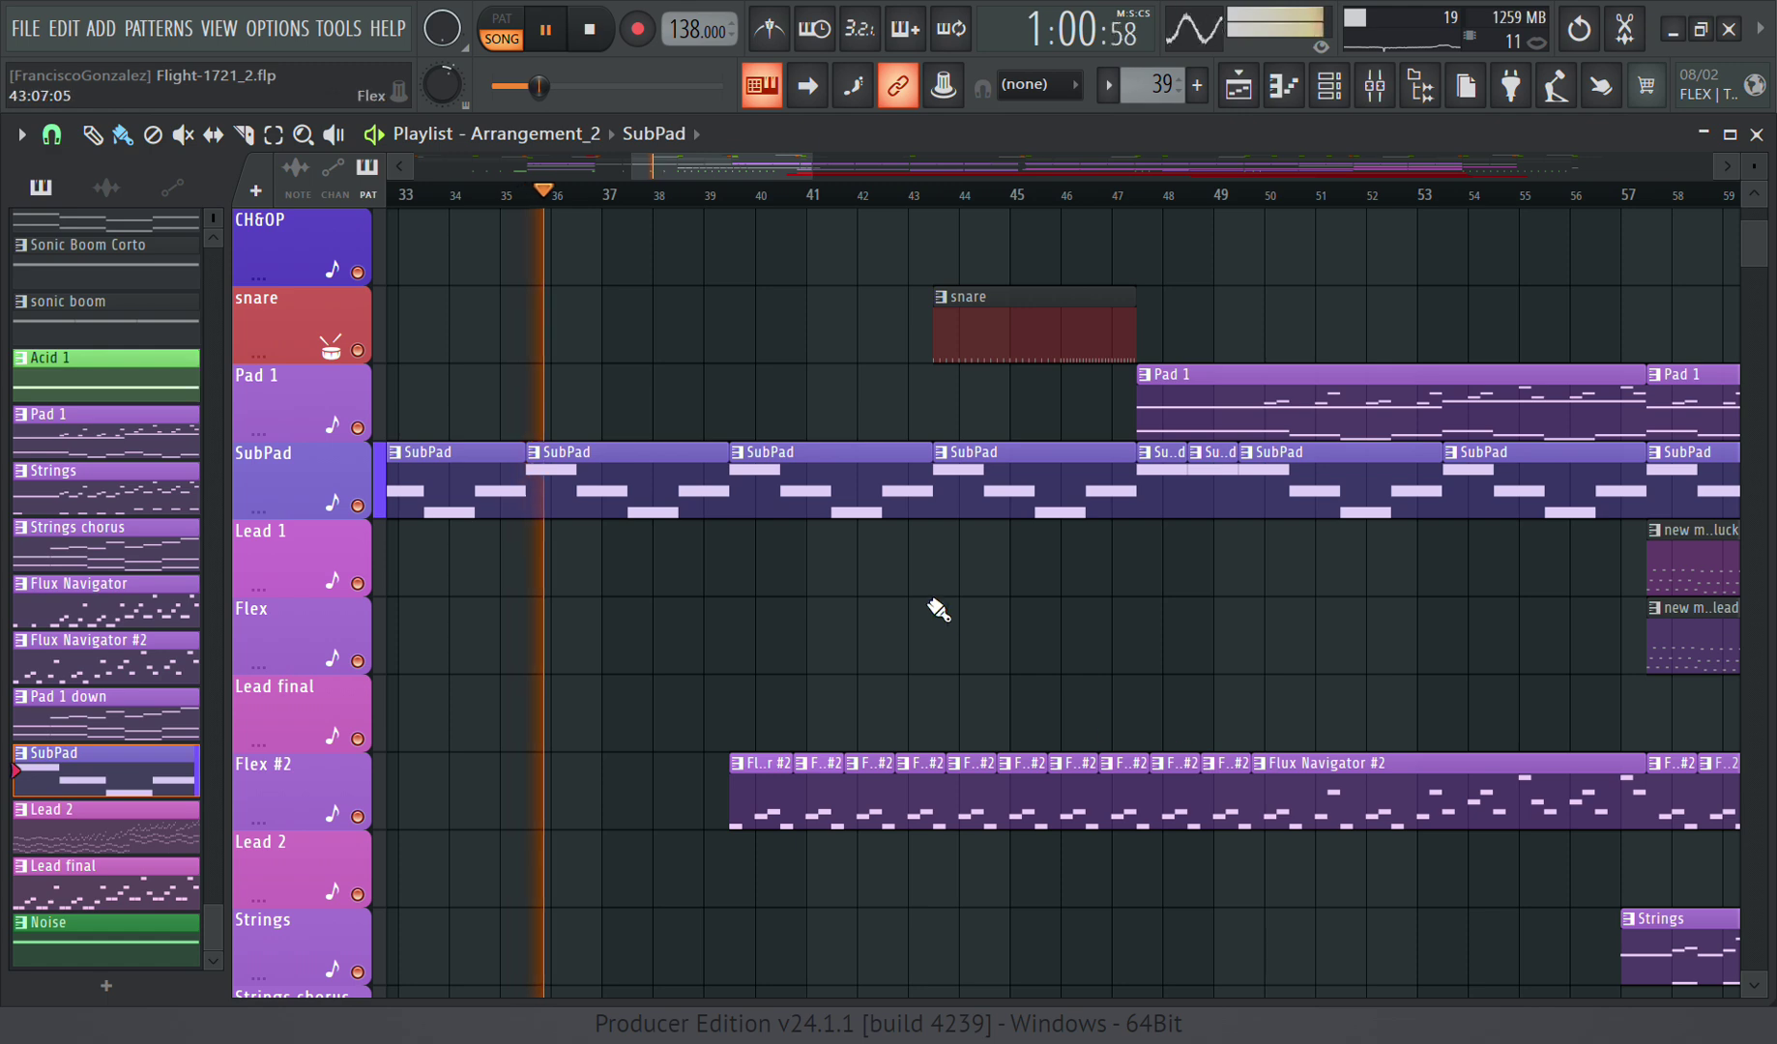
scroll(937, 609, up, 5)
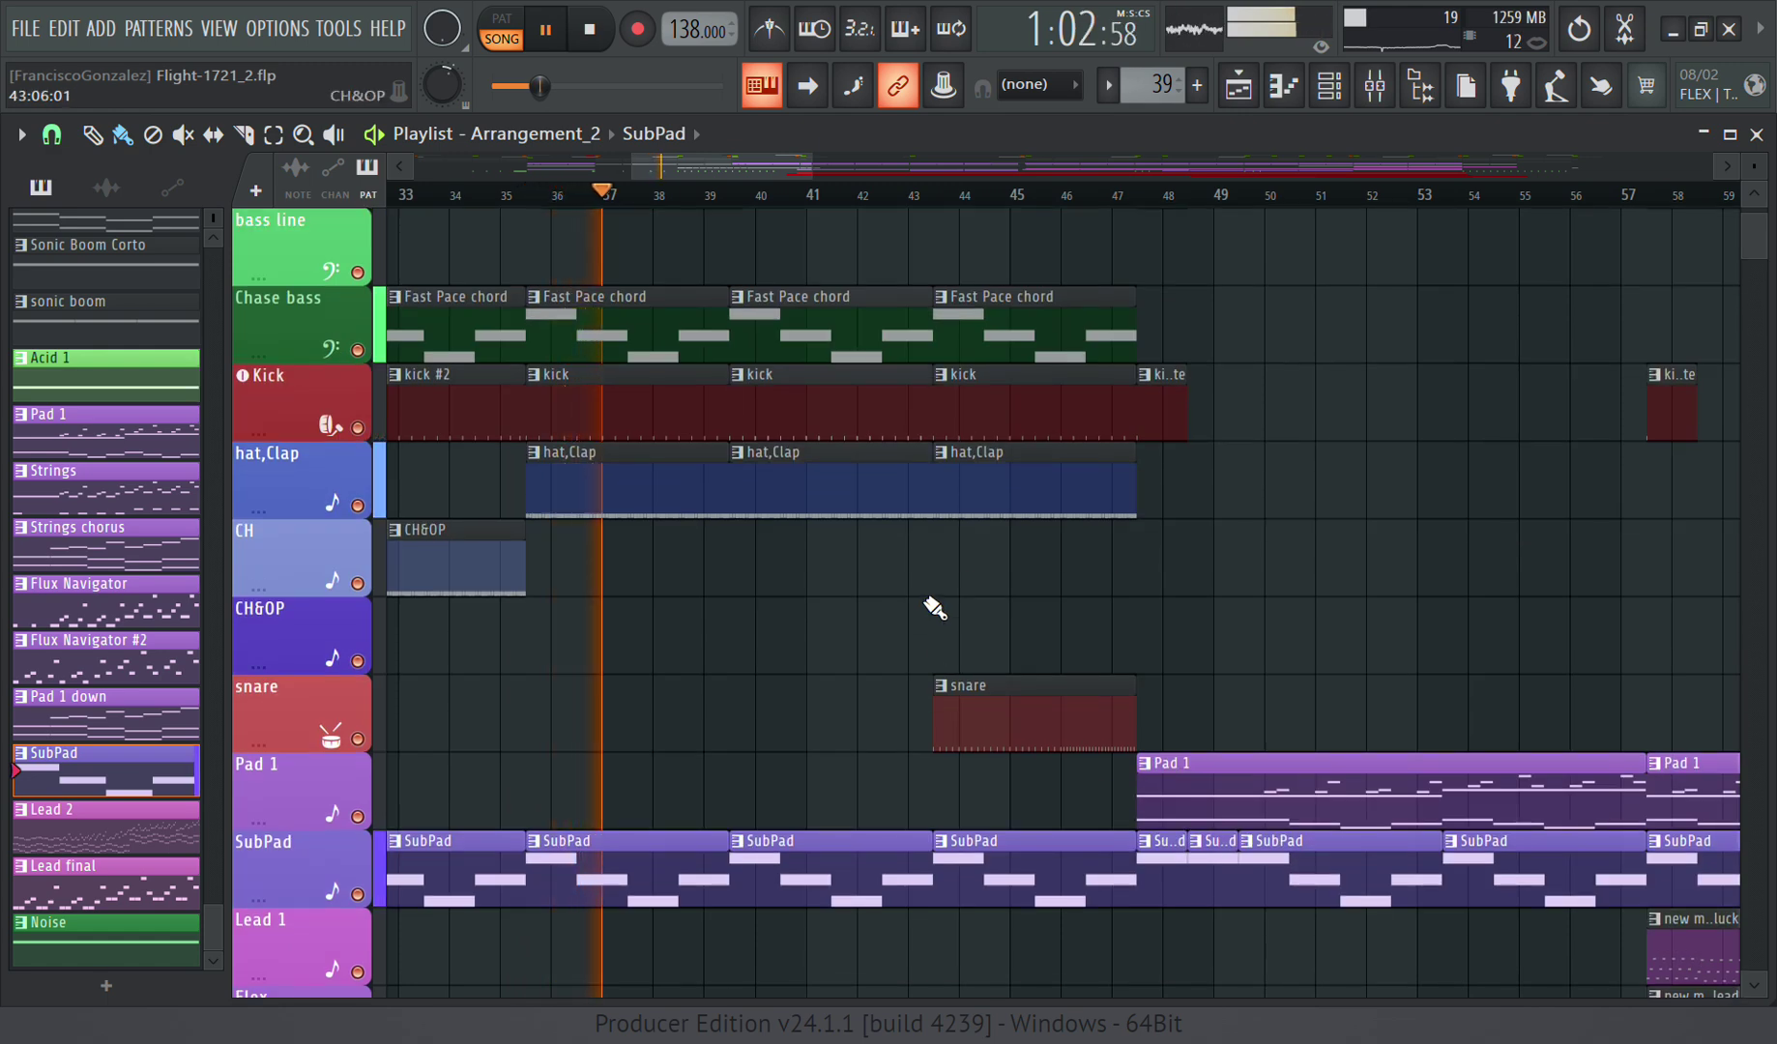
scroll(935, 607, down, 5)
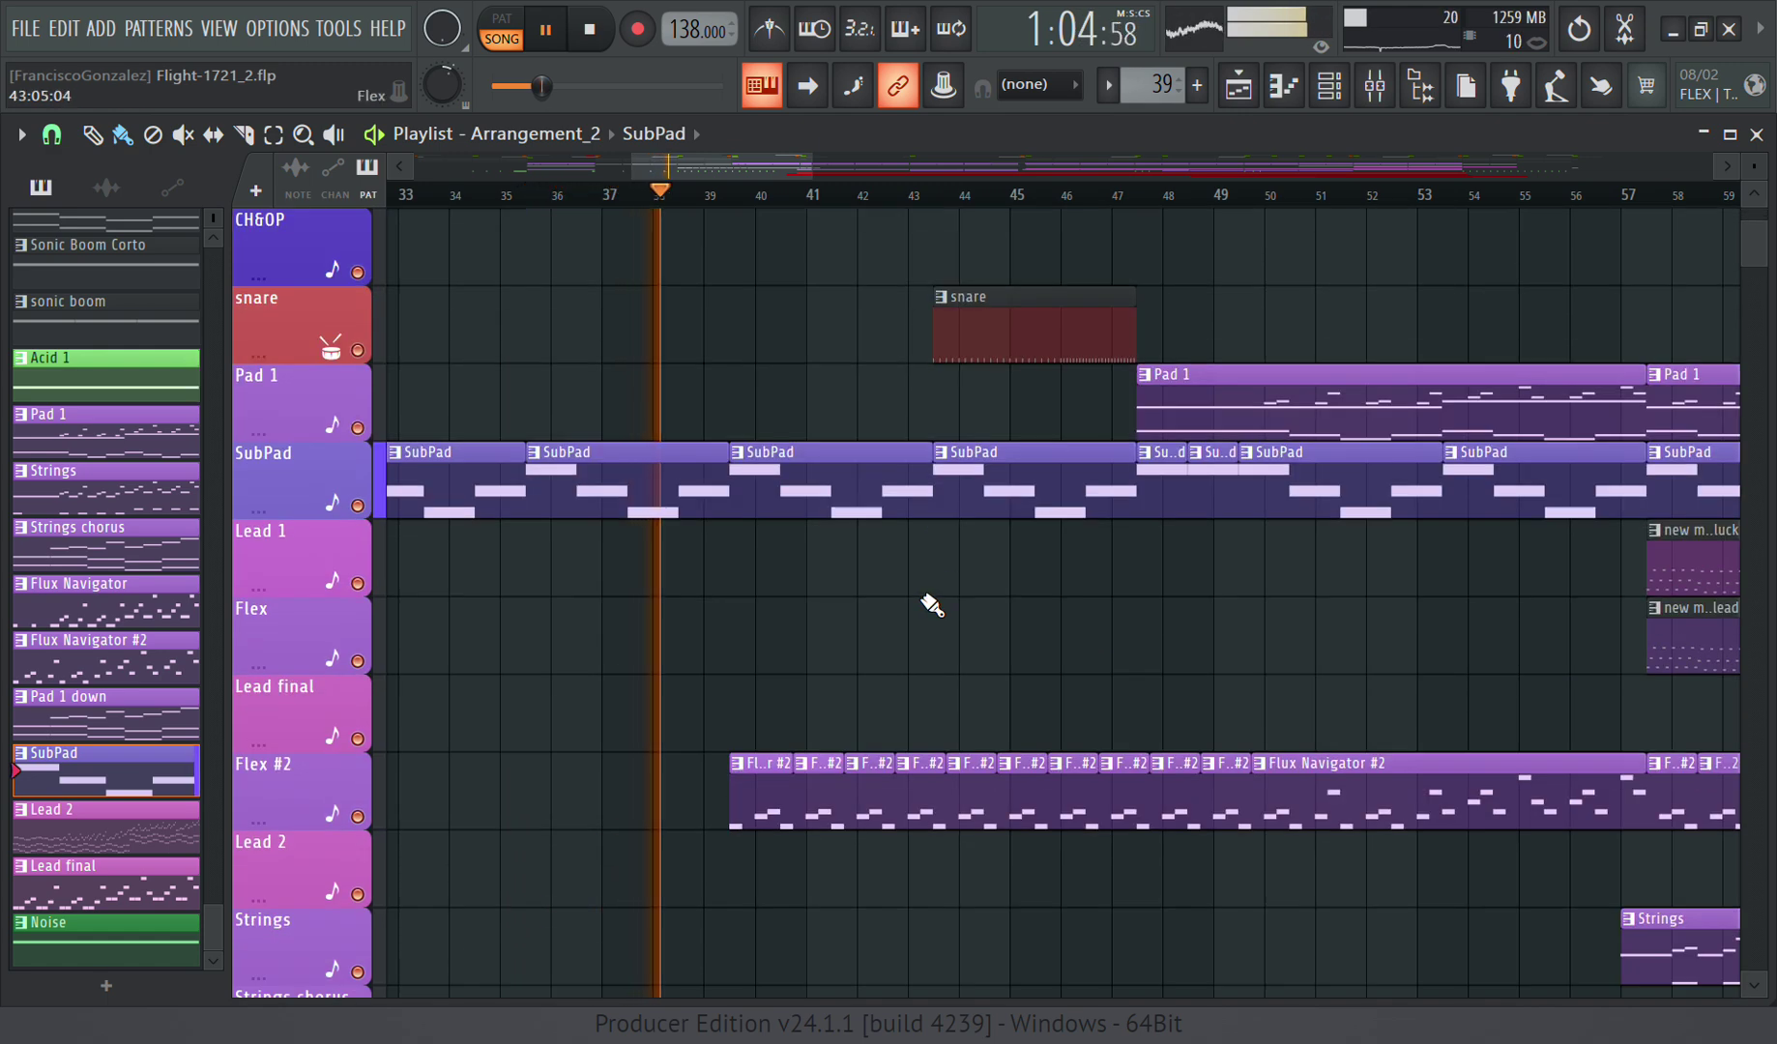
scroll(745, 544, up, 8)
scroll(615, 416, up, 4)
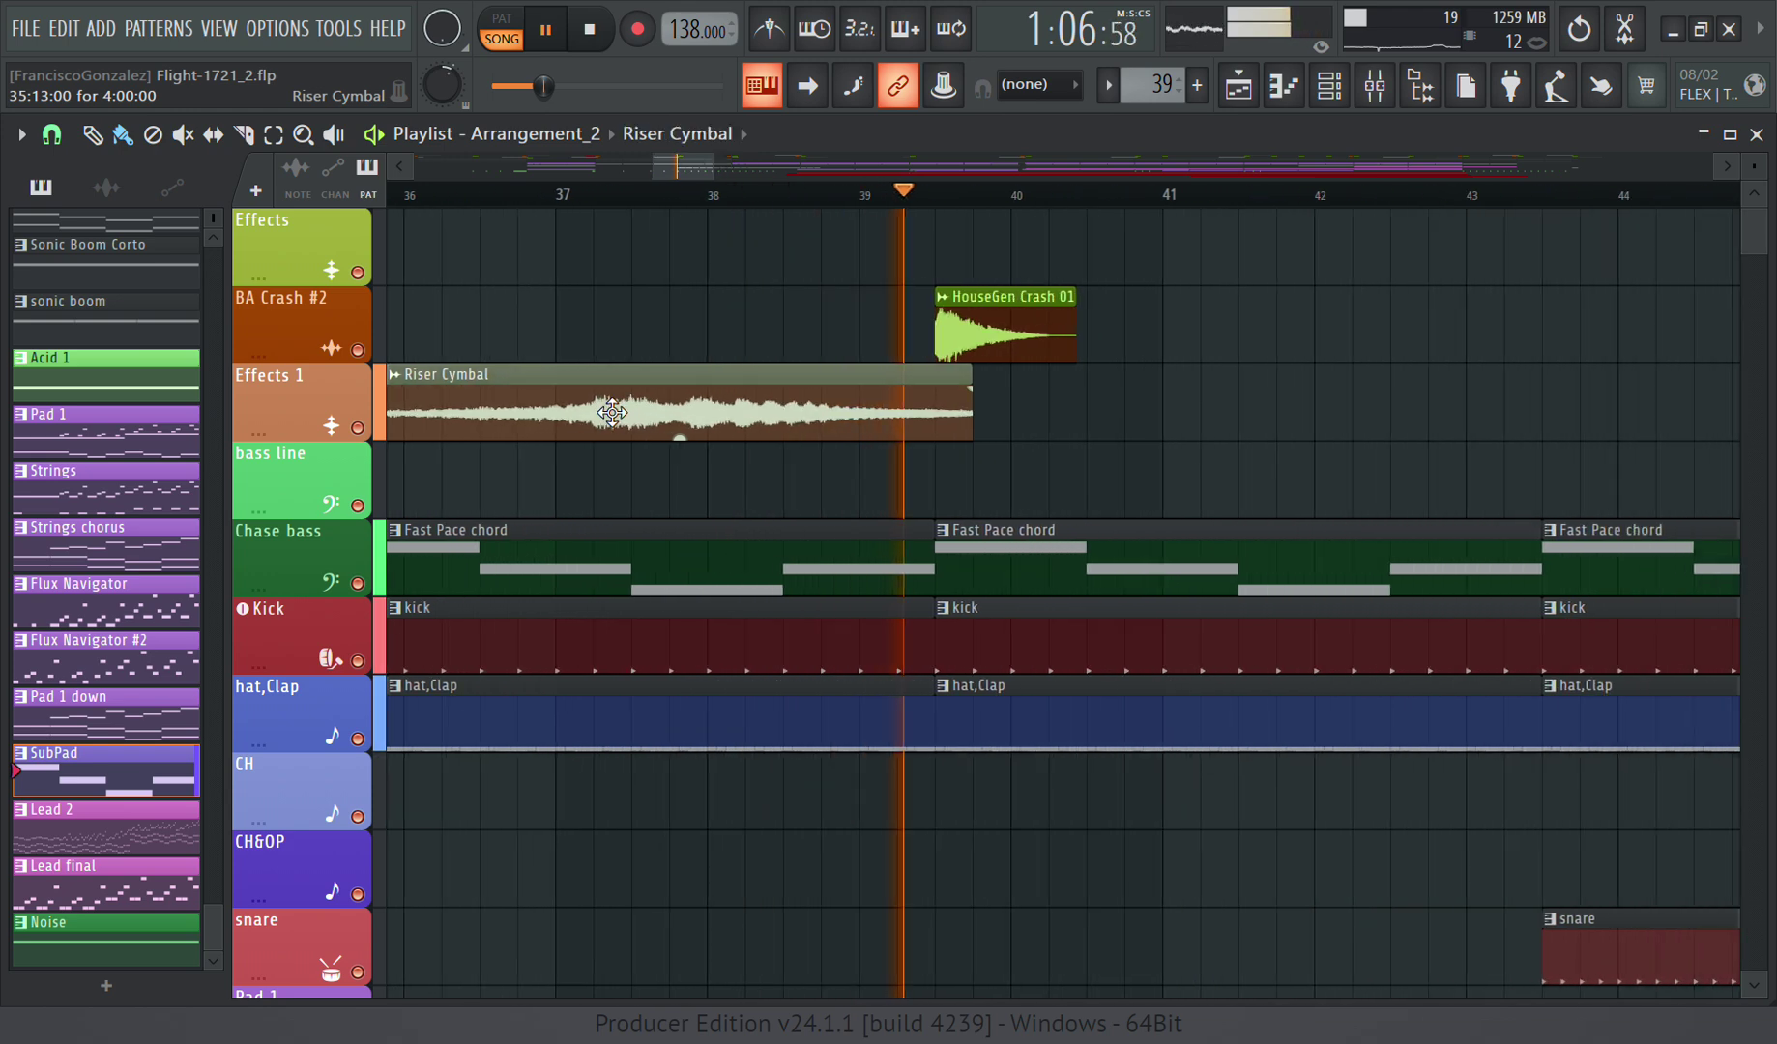
double_click(612, 413)
click(176, 335)
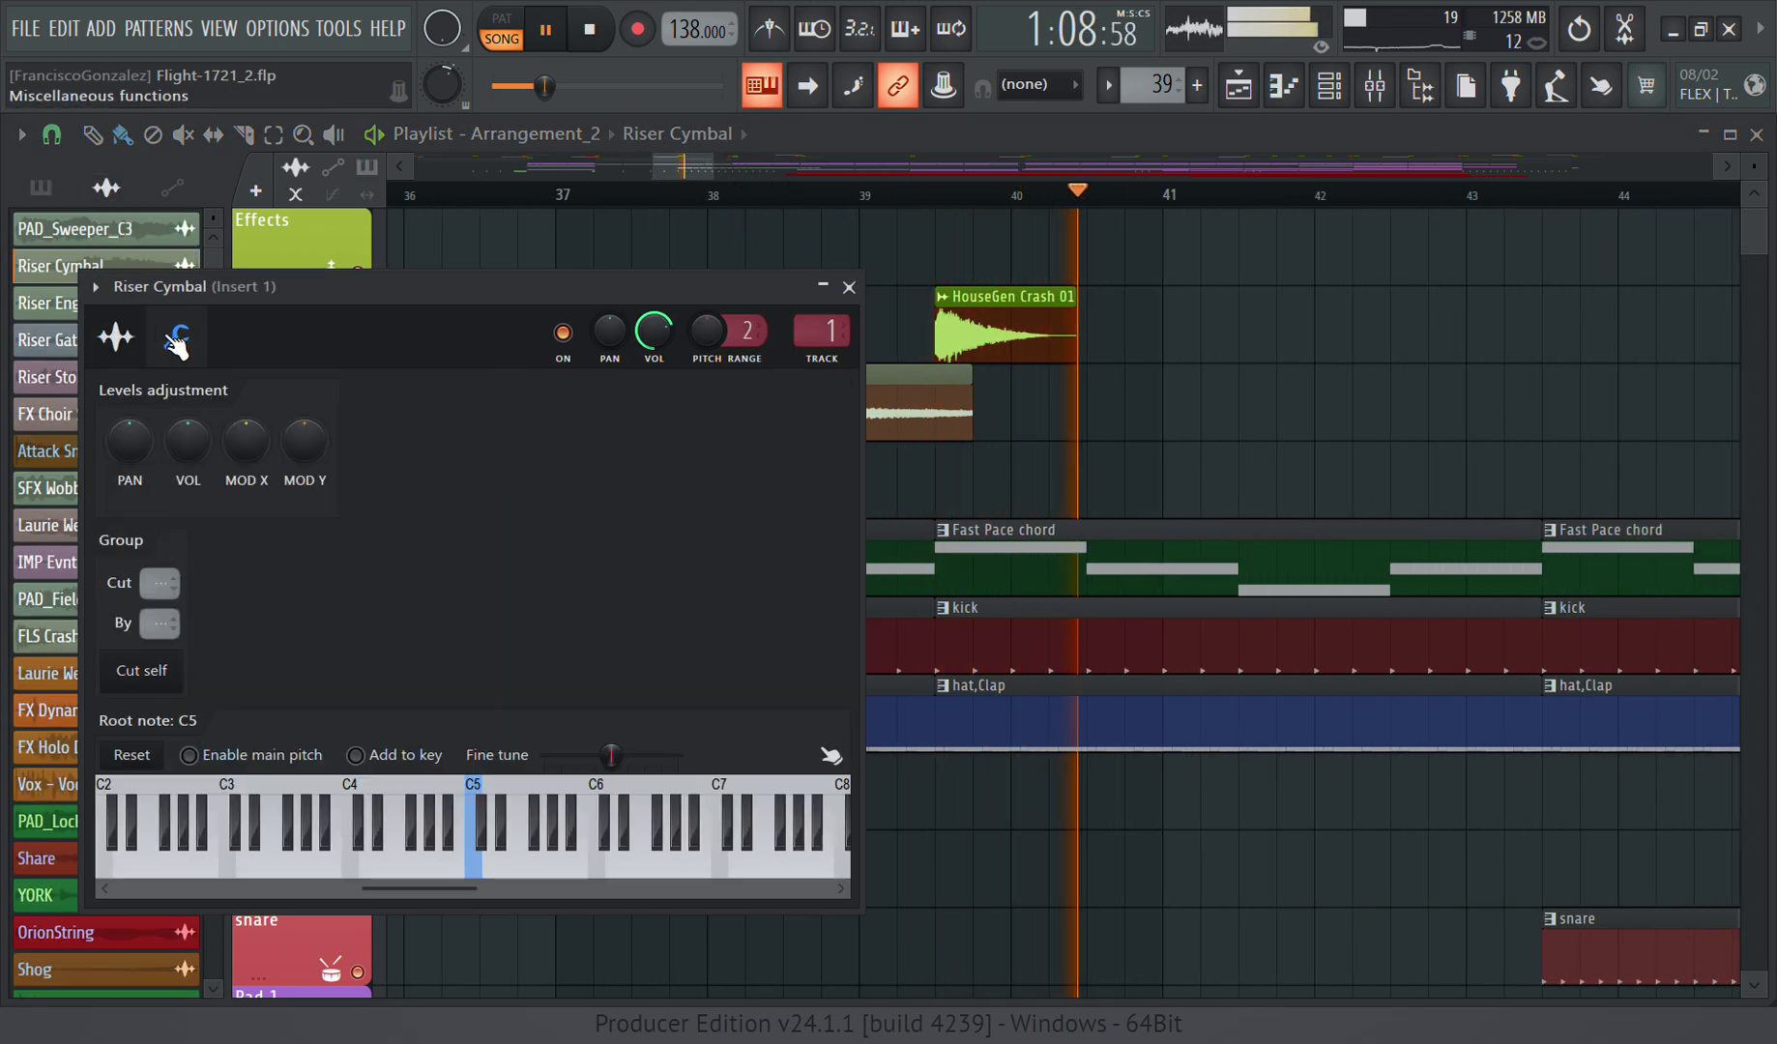
click(118, 337)
click(848, 287)
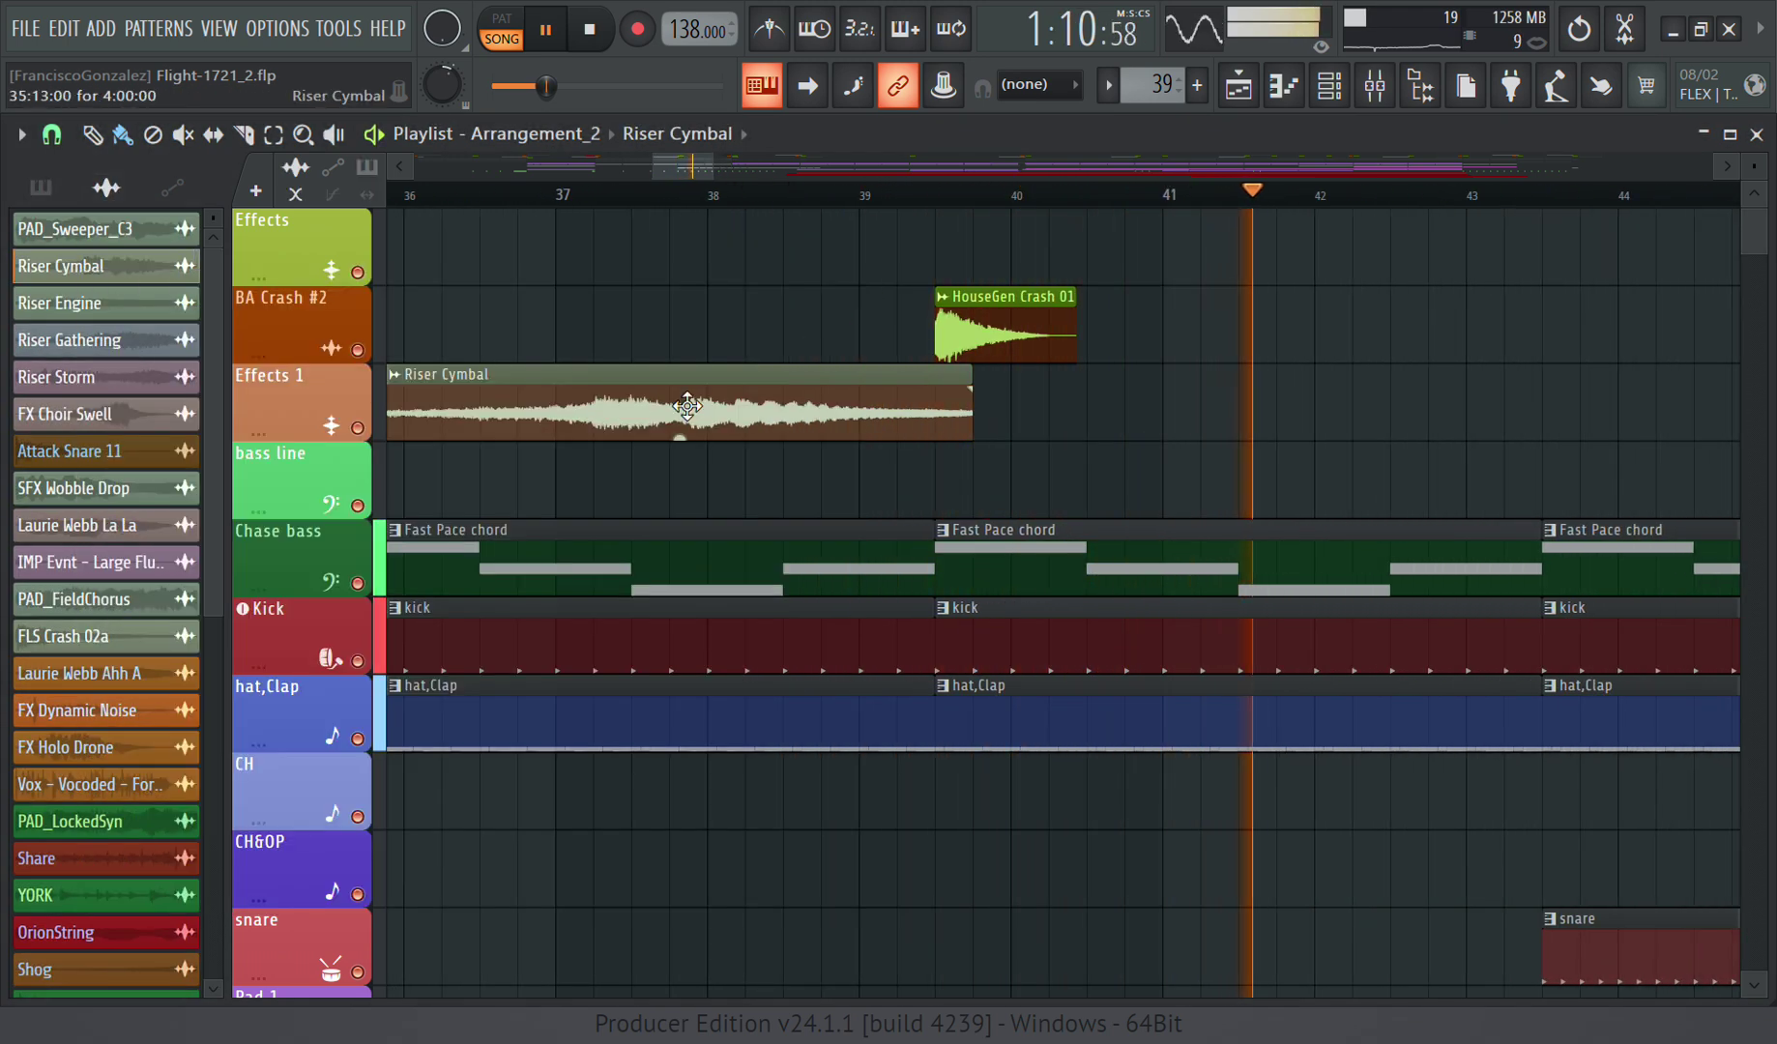
Step: Open the Flux Navigator #2 clip on the Flex #2 track to examine its notes in the piano roll
scroll(634, 413, down, 3)
scroll(638, 413, down, 5)
scroll(876, 485, down, 3)
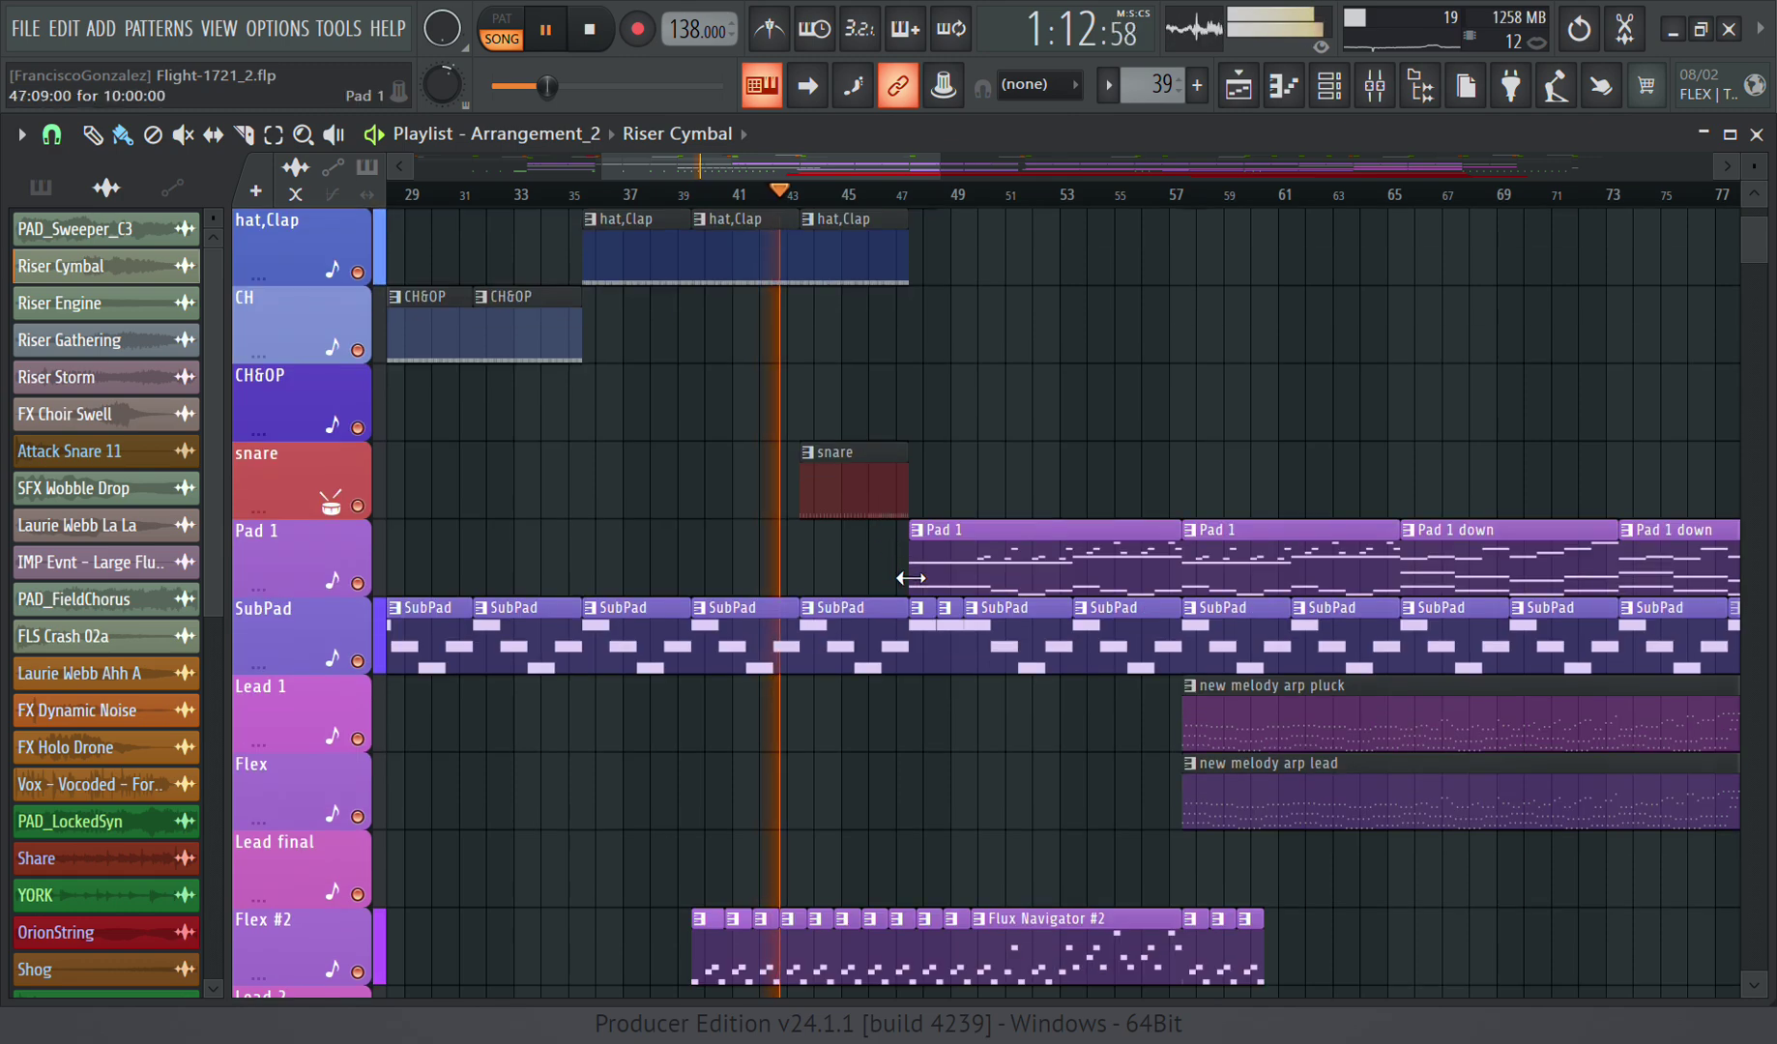
scroll(857, 519, up, 3)
scroll(836, 645, down, 4)
scroll(836, 645, down, 3)
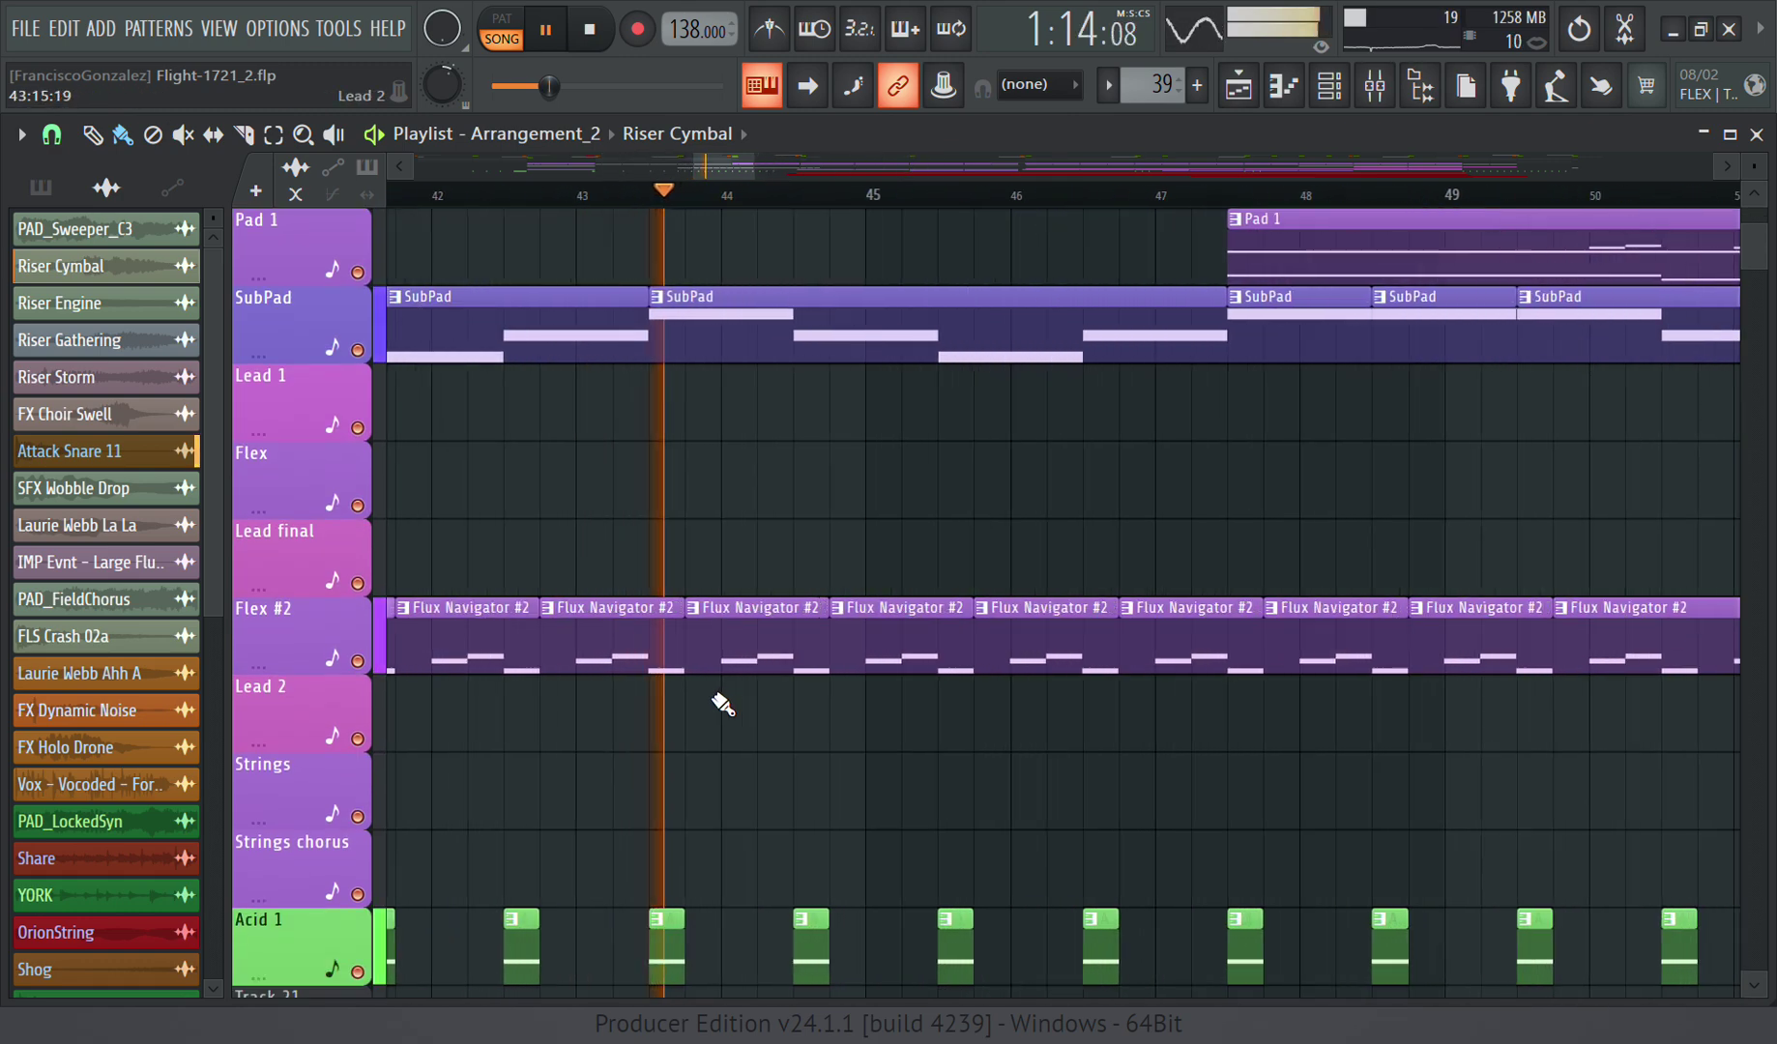
double_click(722, 638)
scroll(468, 539, up, 3)
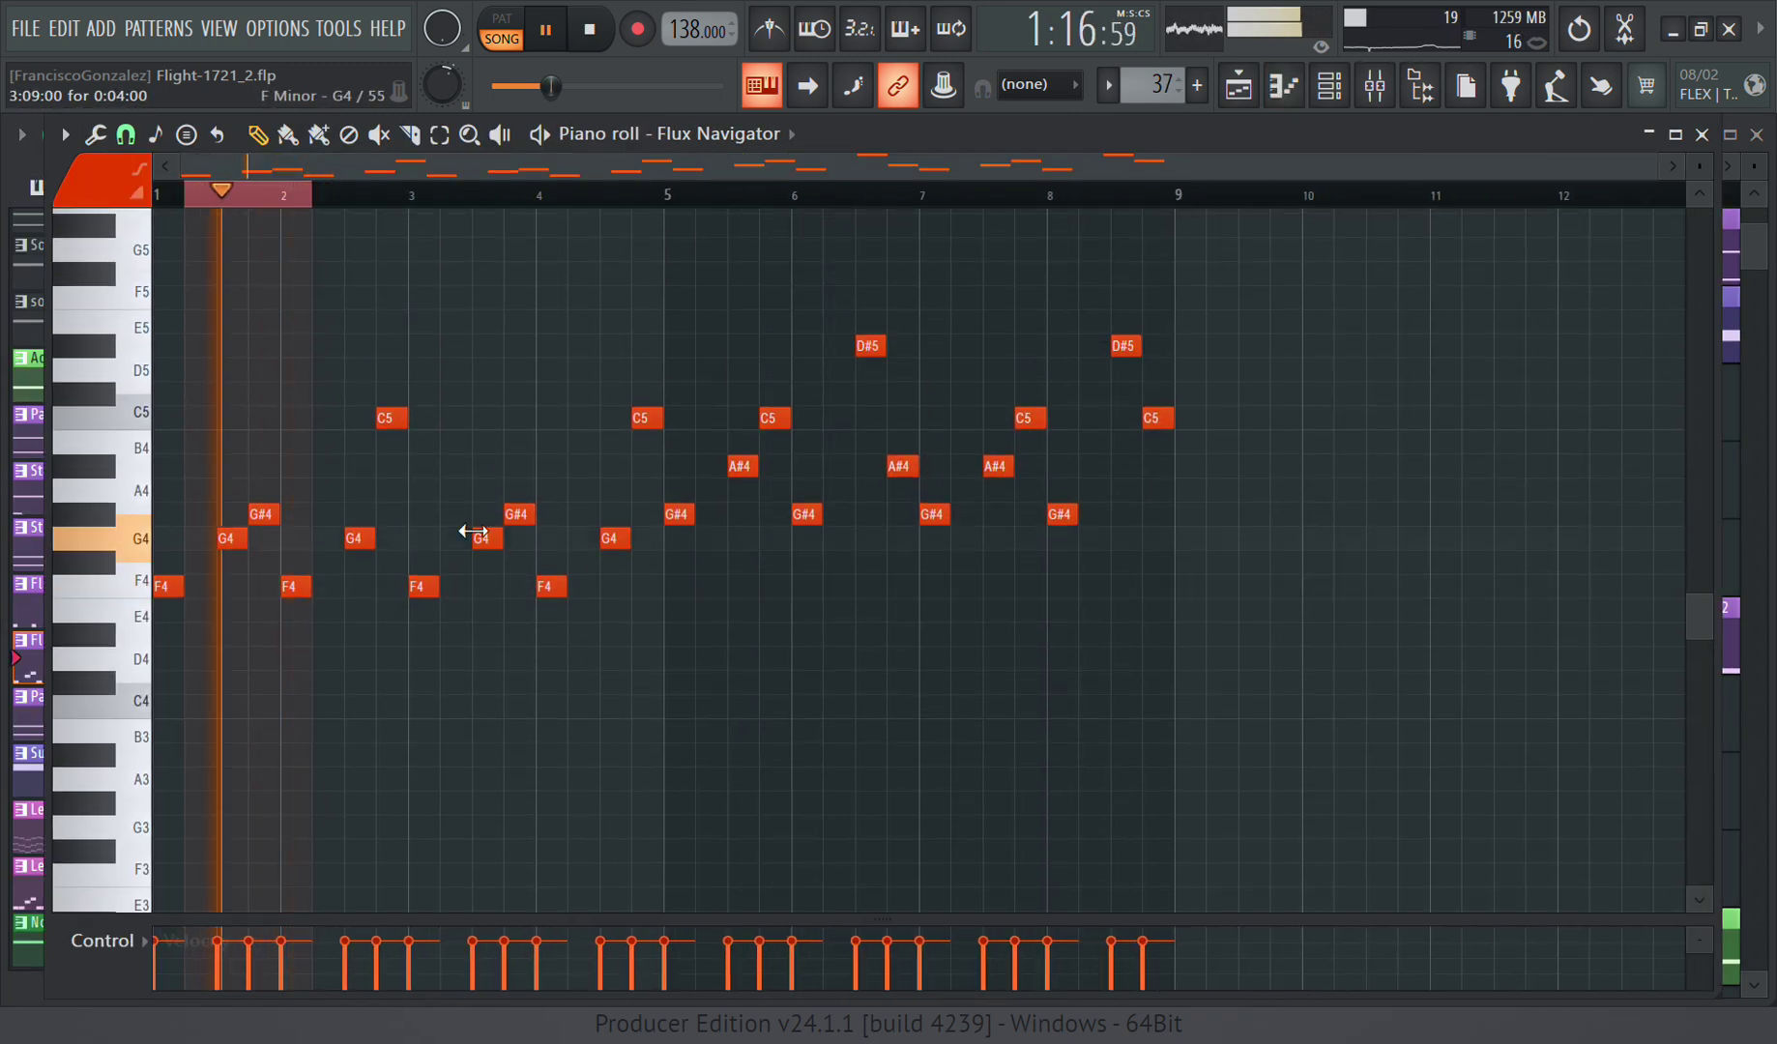
Step: View the Flux Navigator channel's FLEX preset from the channel rack, and close everything to return to the playlist
click(1353, 102)
scroll(557, 651, down, 3)
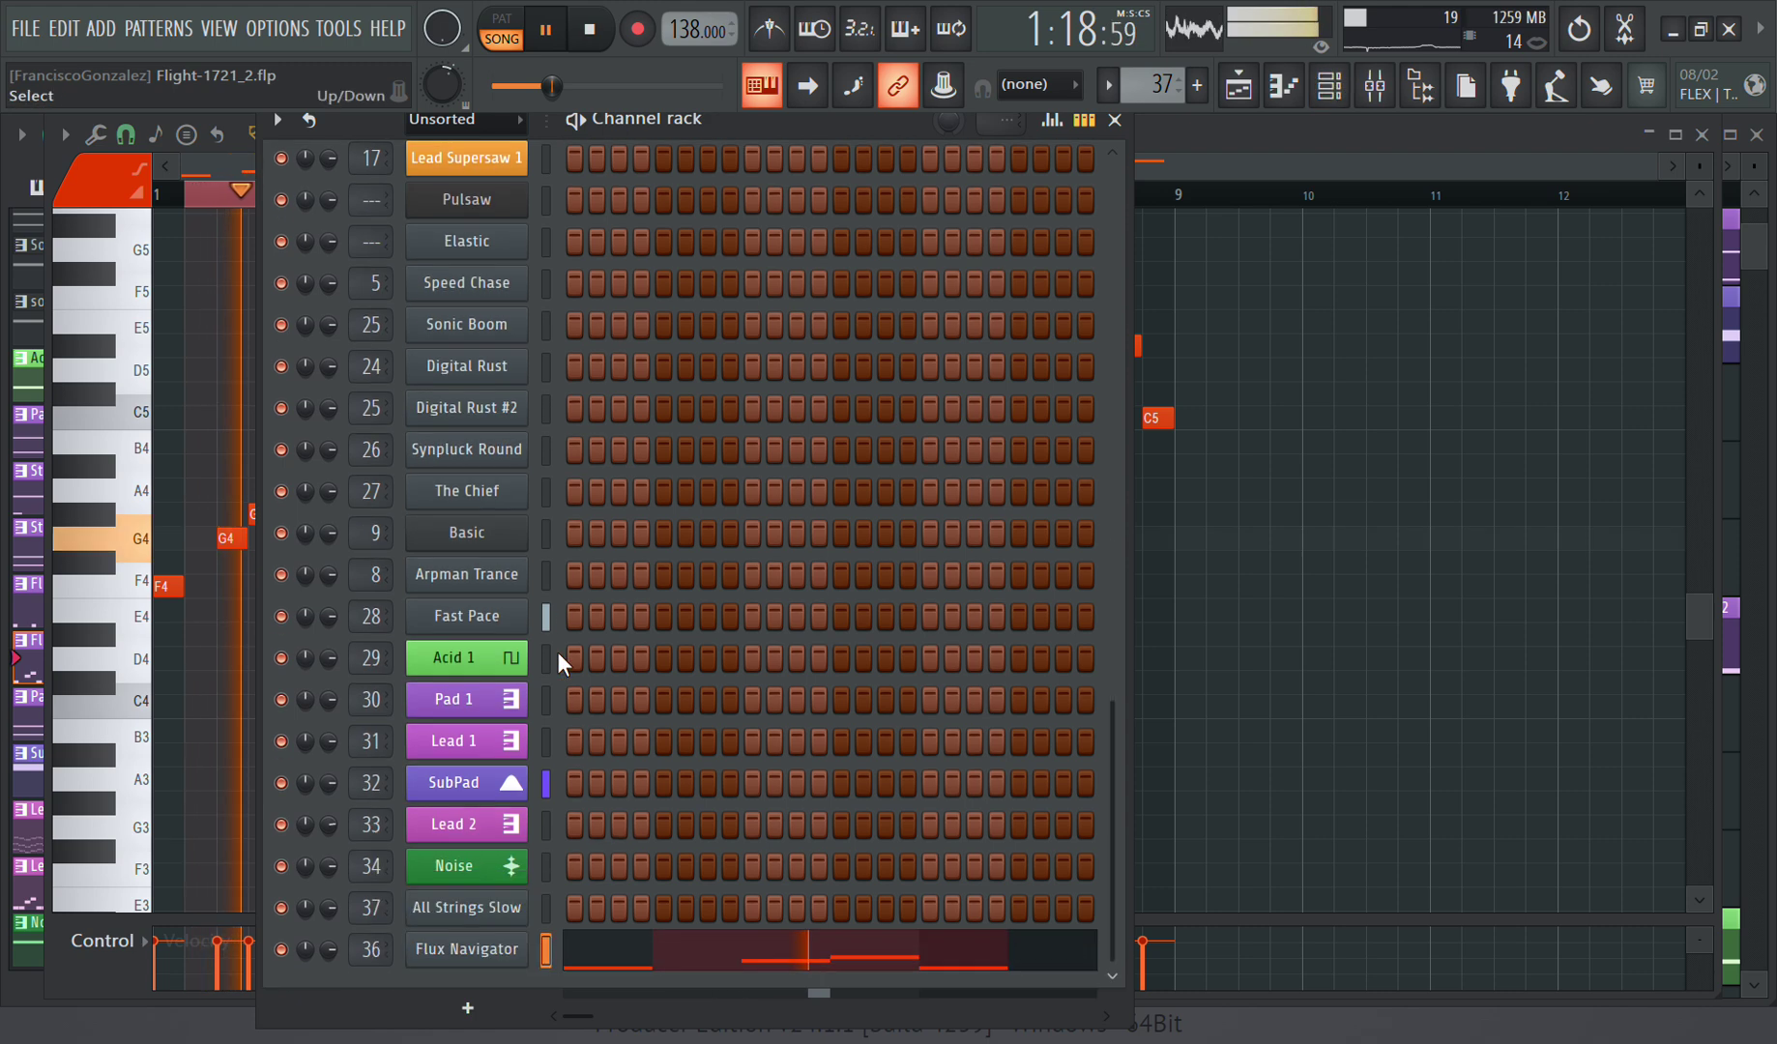
click(478, 944)
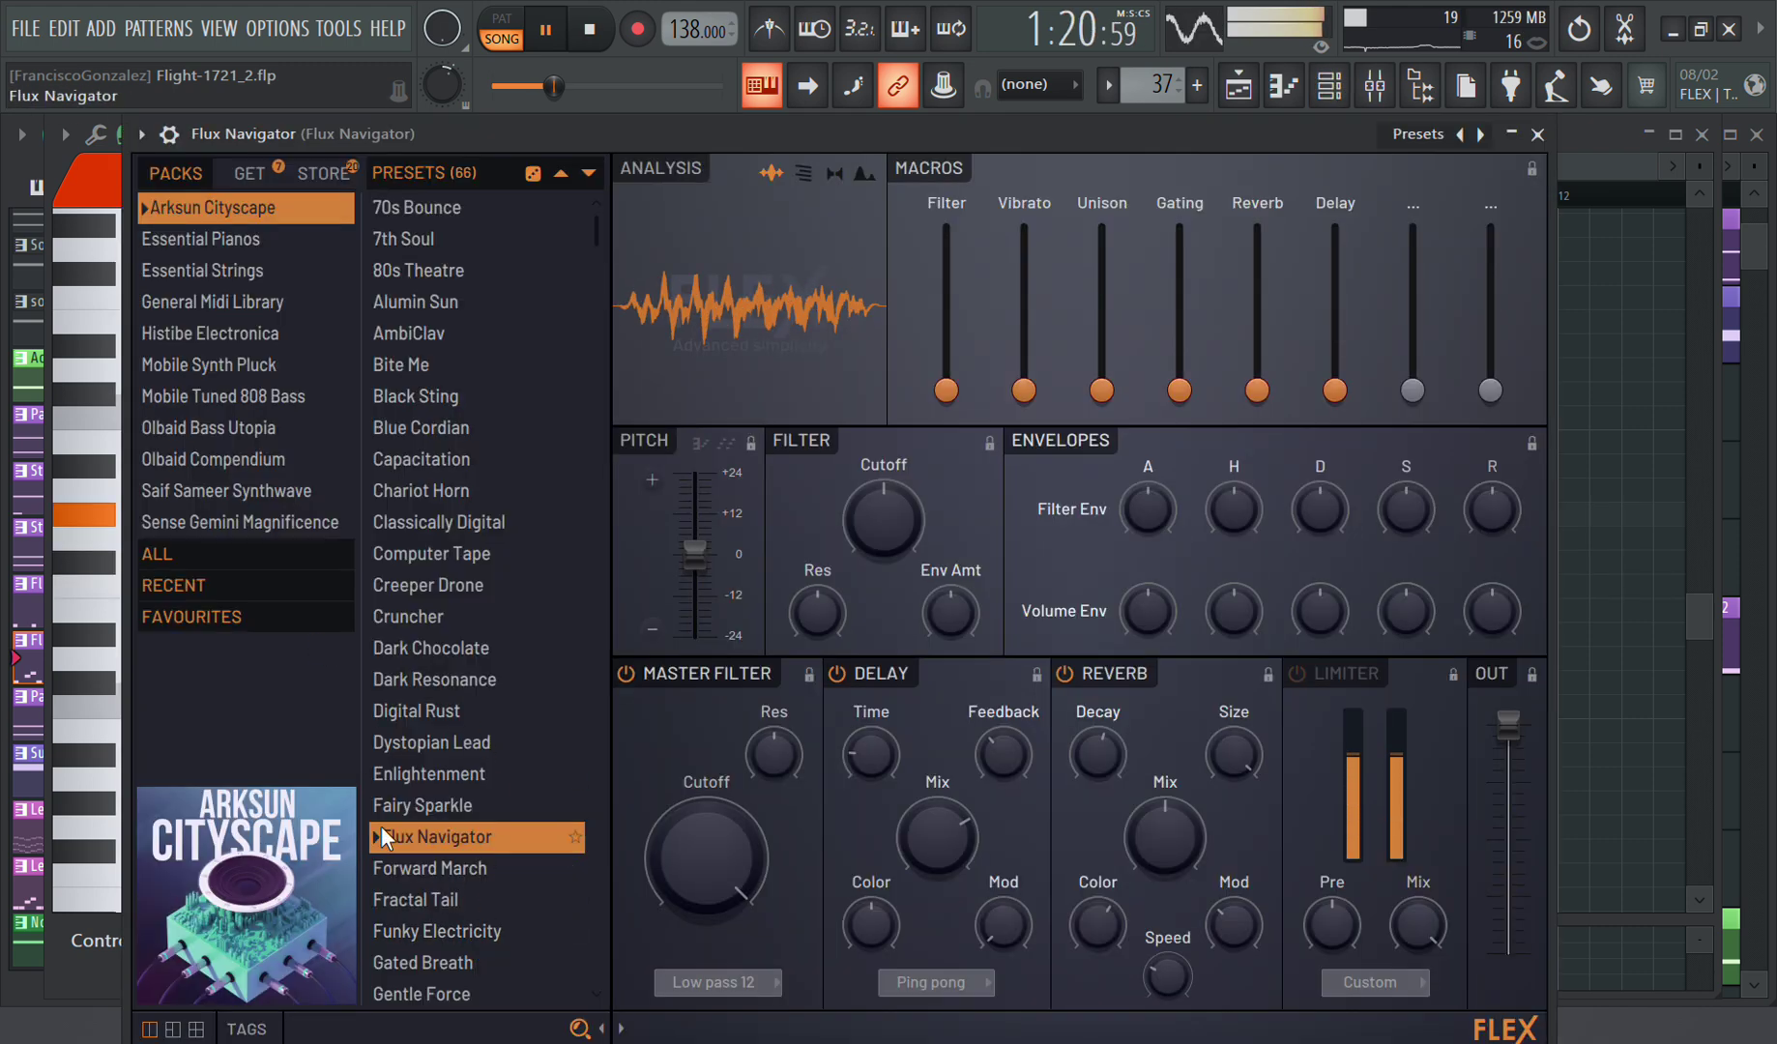
click(1534, 136)
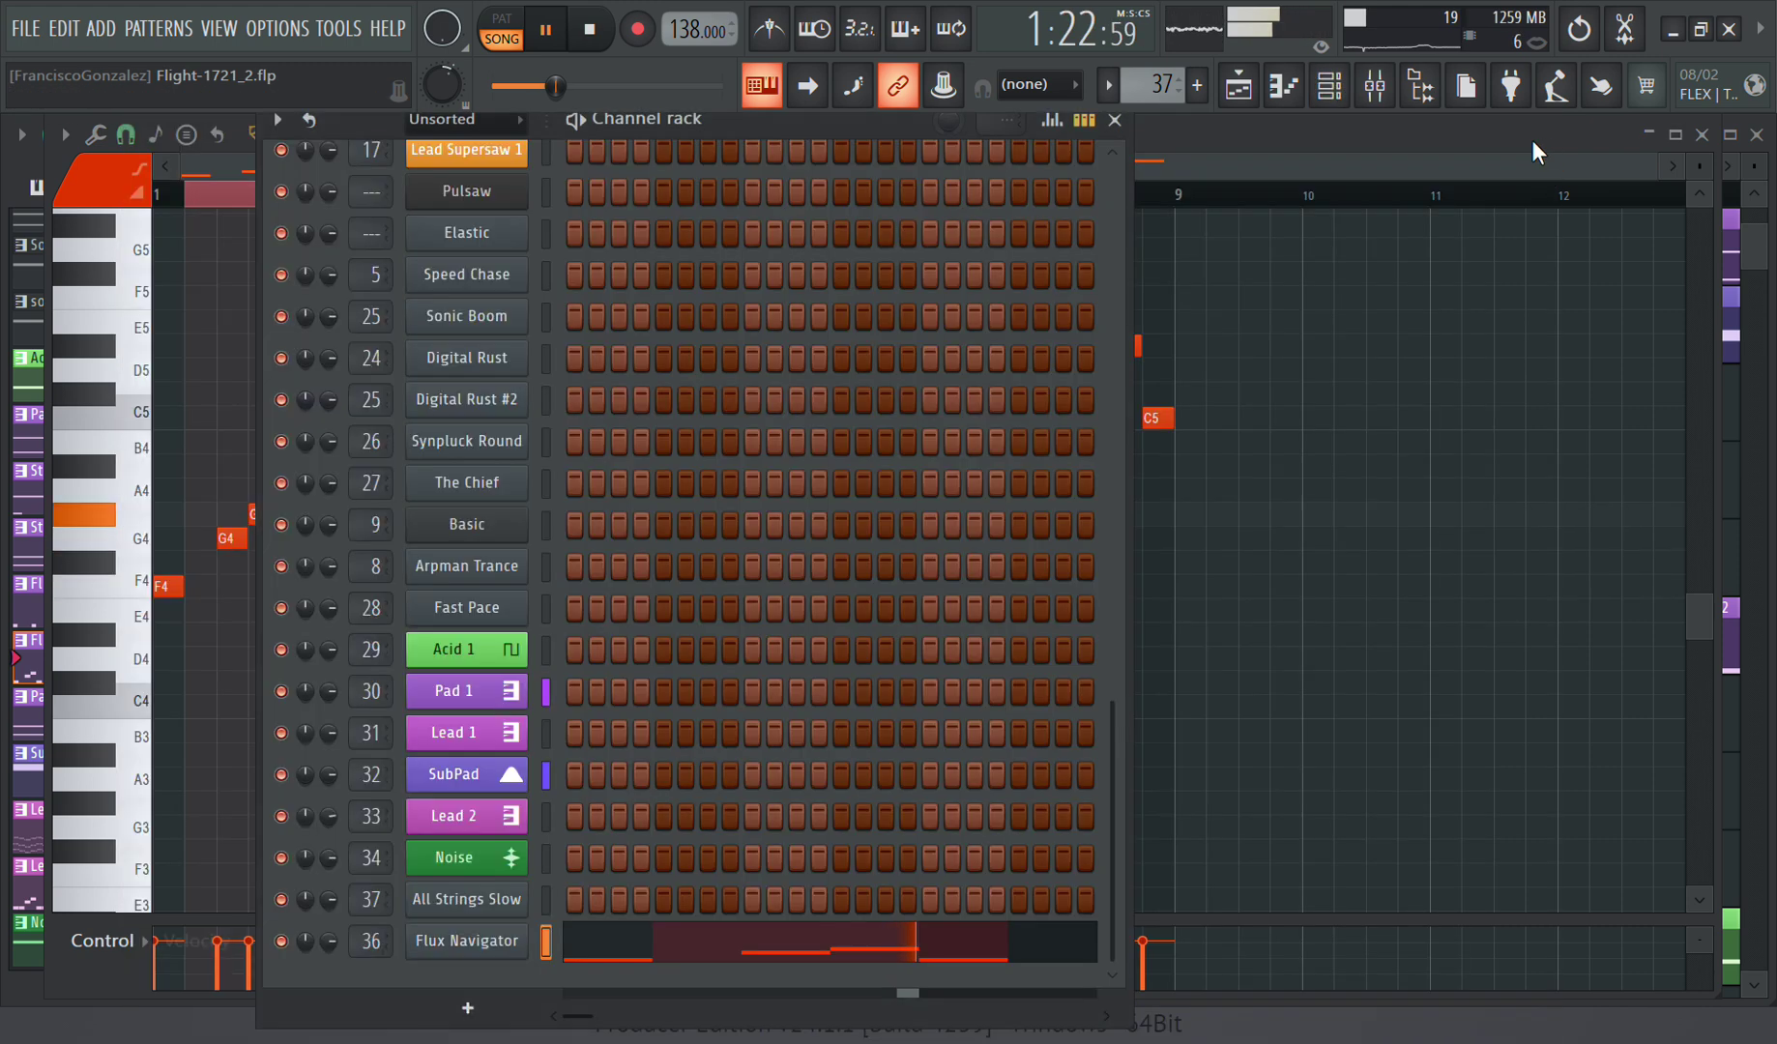
click(1115, 120)
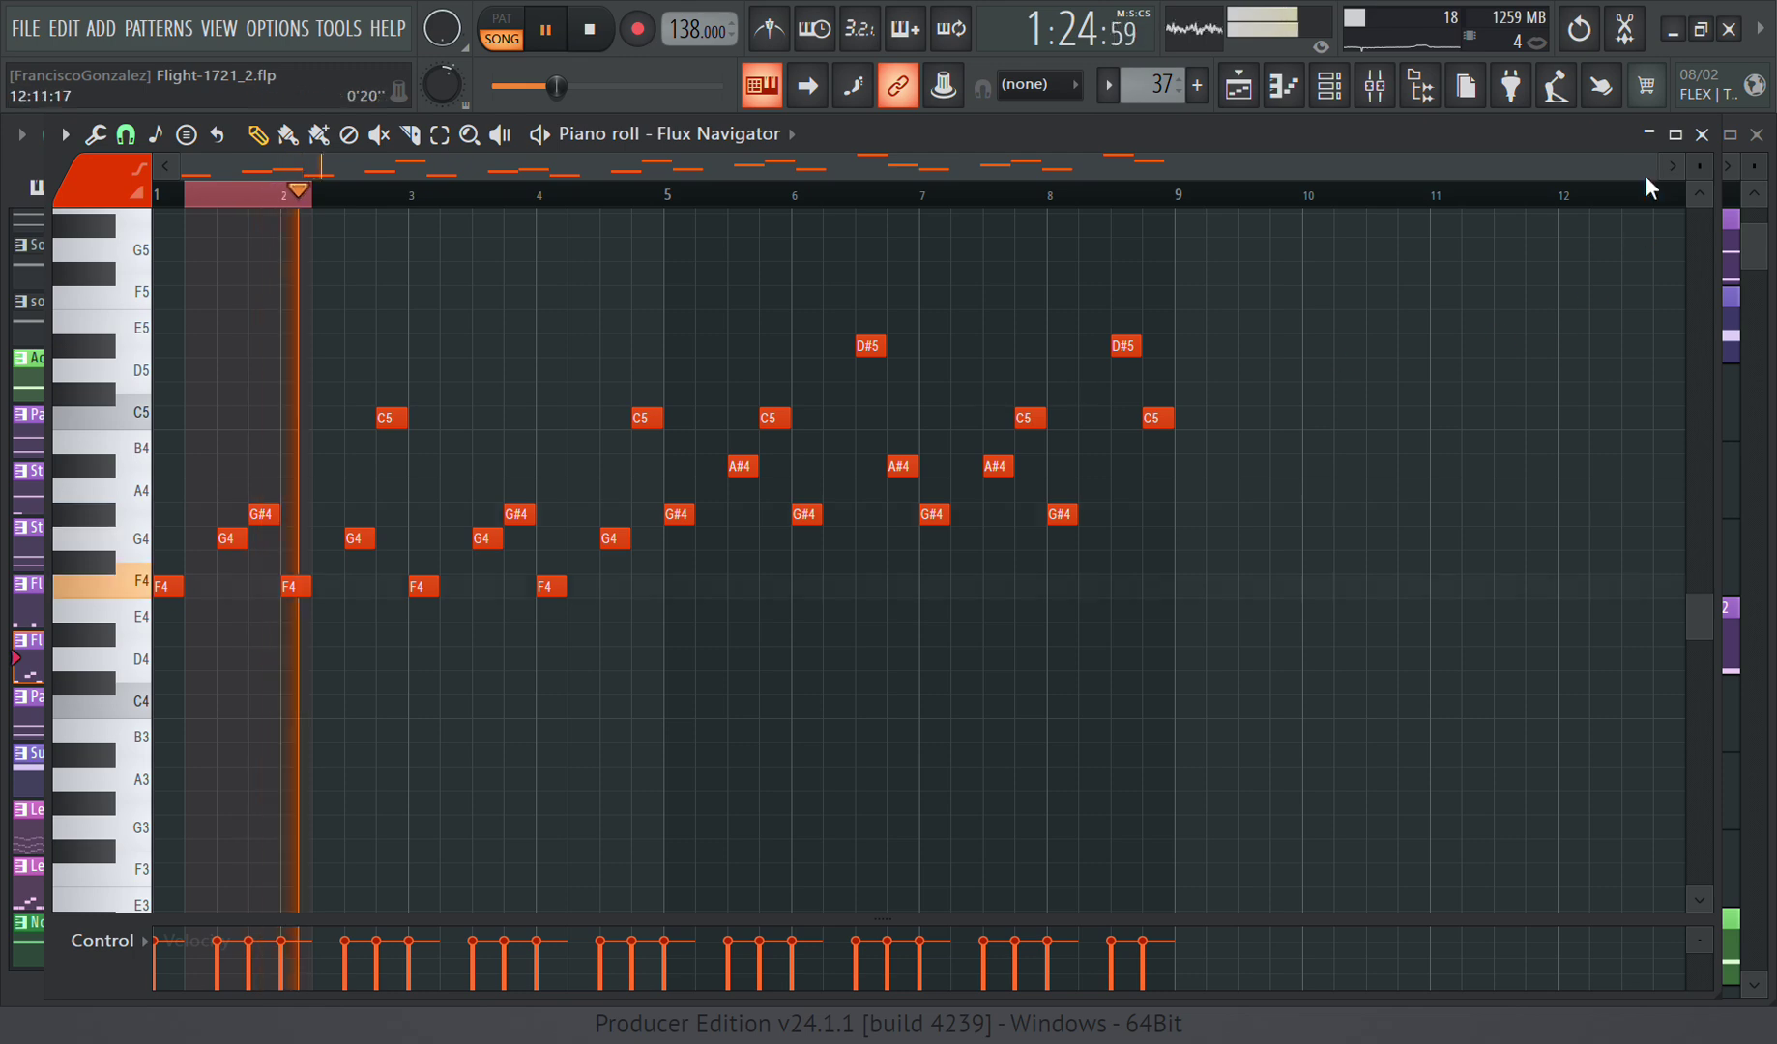
click(1701, 134)
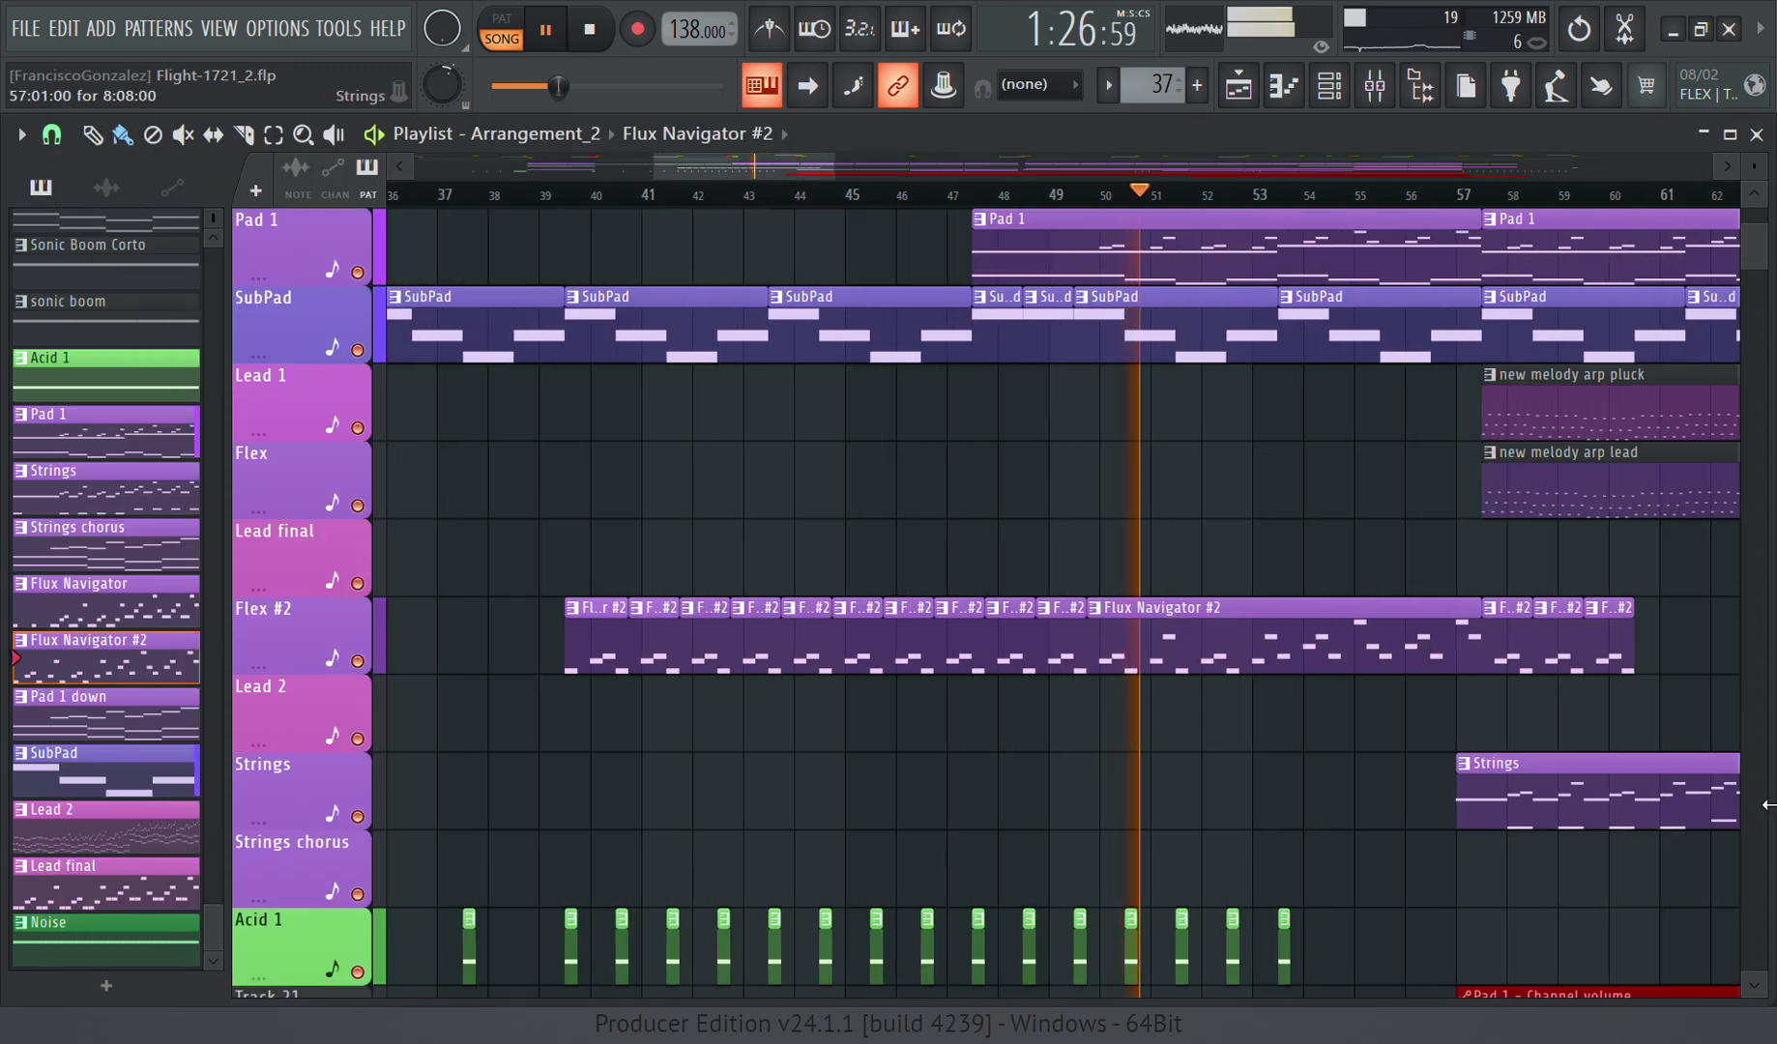
scroll(1122, 445, up, 3)
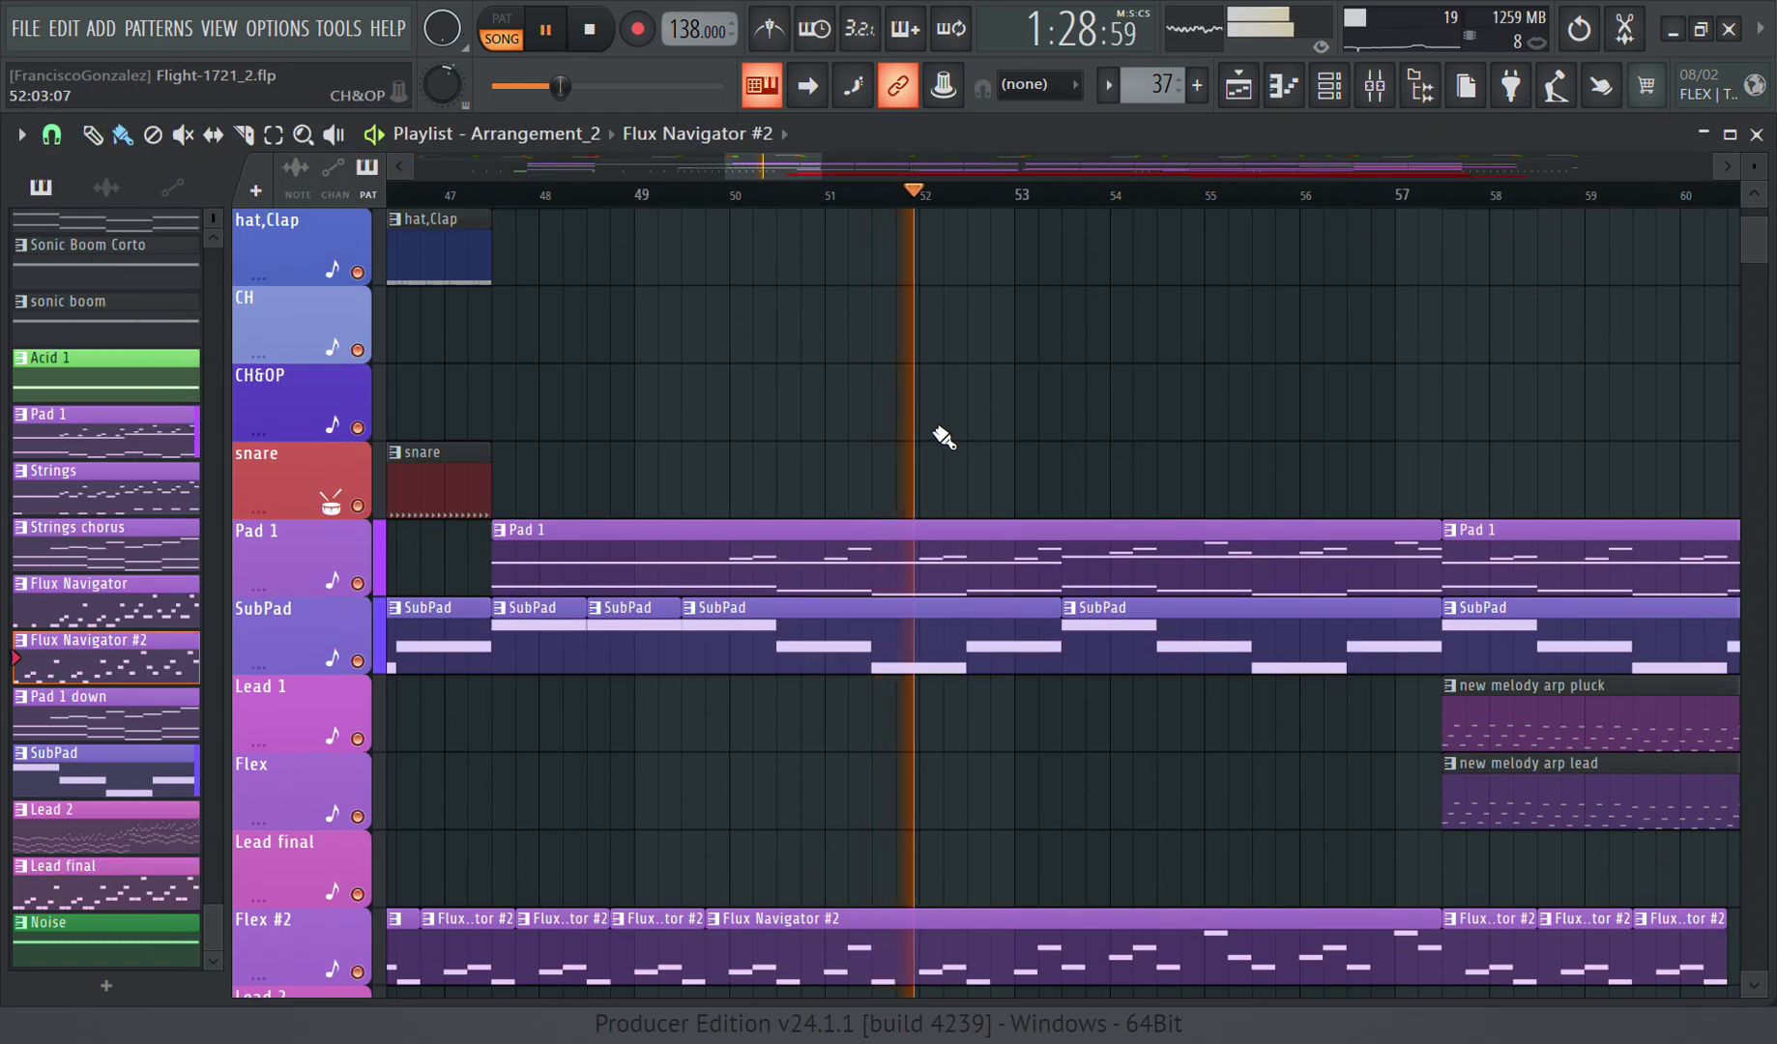
Step: Look over the pad, lead, Flex and strings tracks in the playlist from about bar 47 to bar 72
scroll(957, 449, down, 3)
scroll(979, 461, down, 6)
scroll(1177, 387, up, 4)
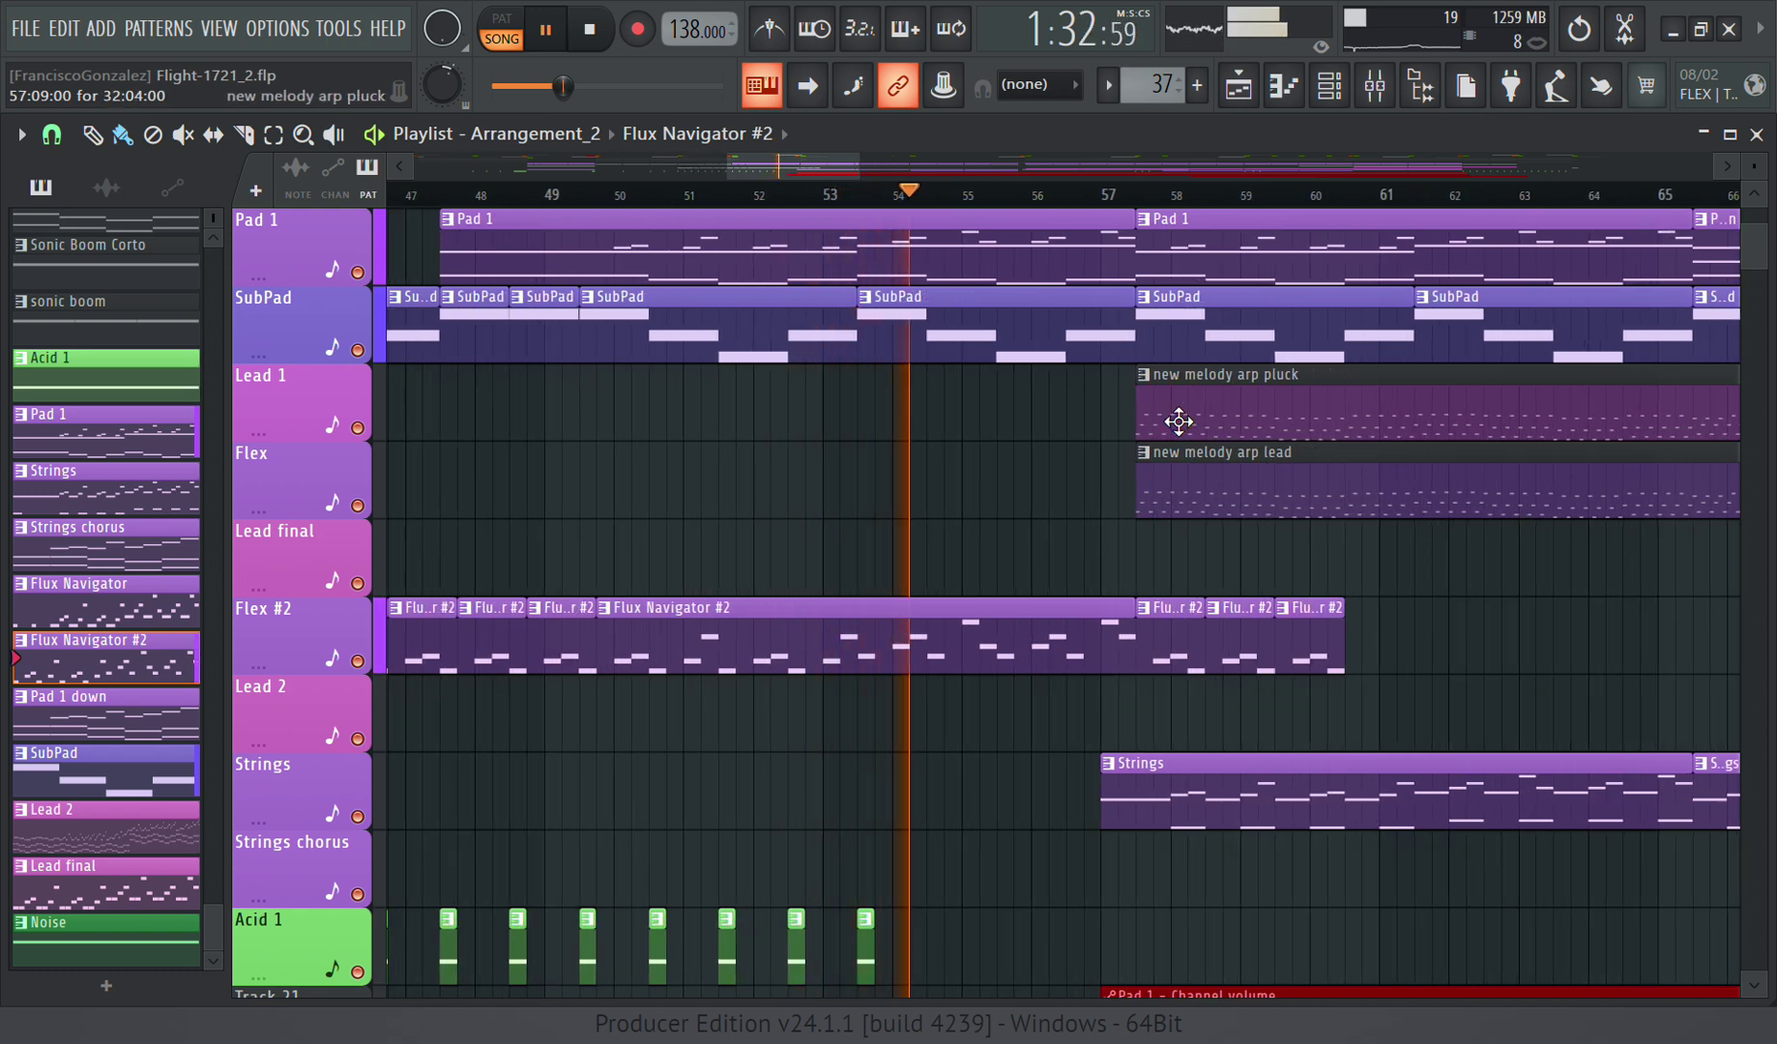
scroll(1179, 422, up, 1)
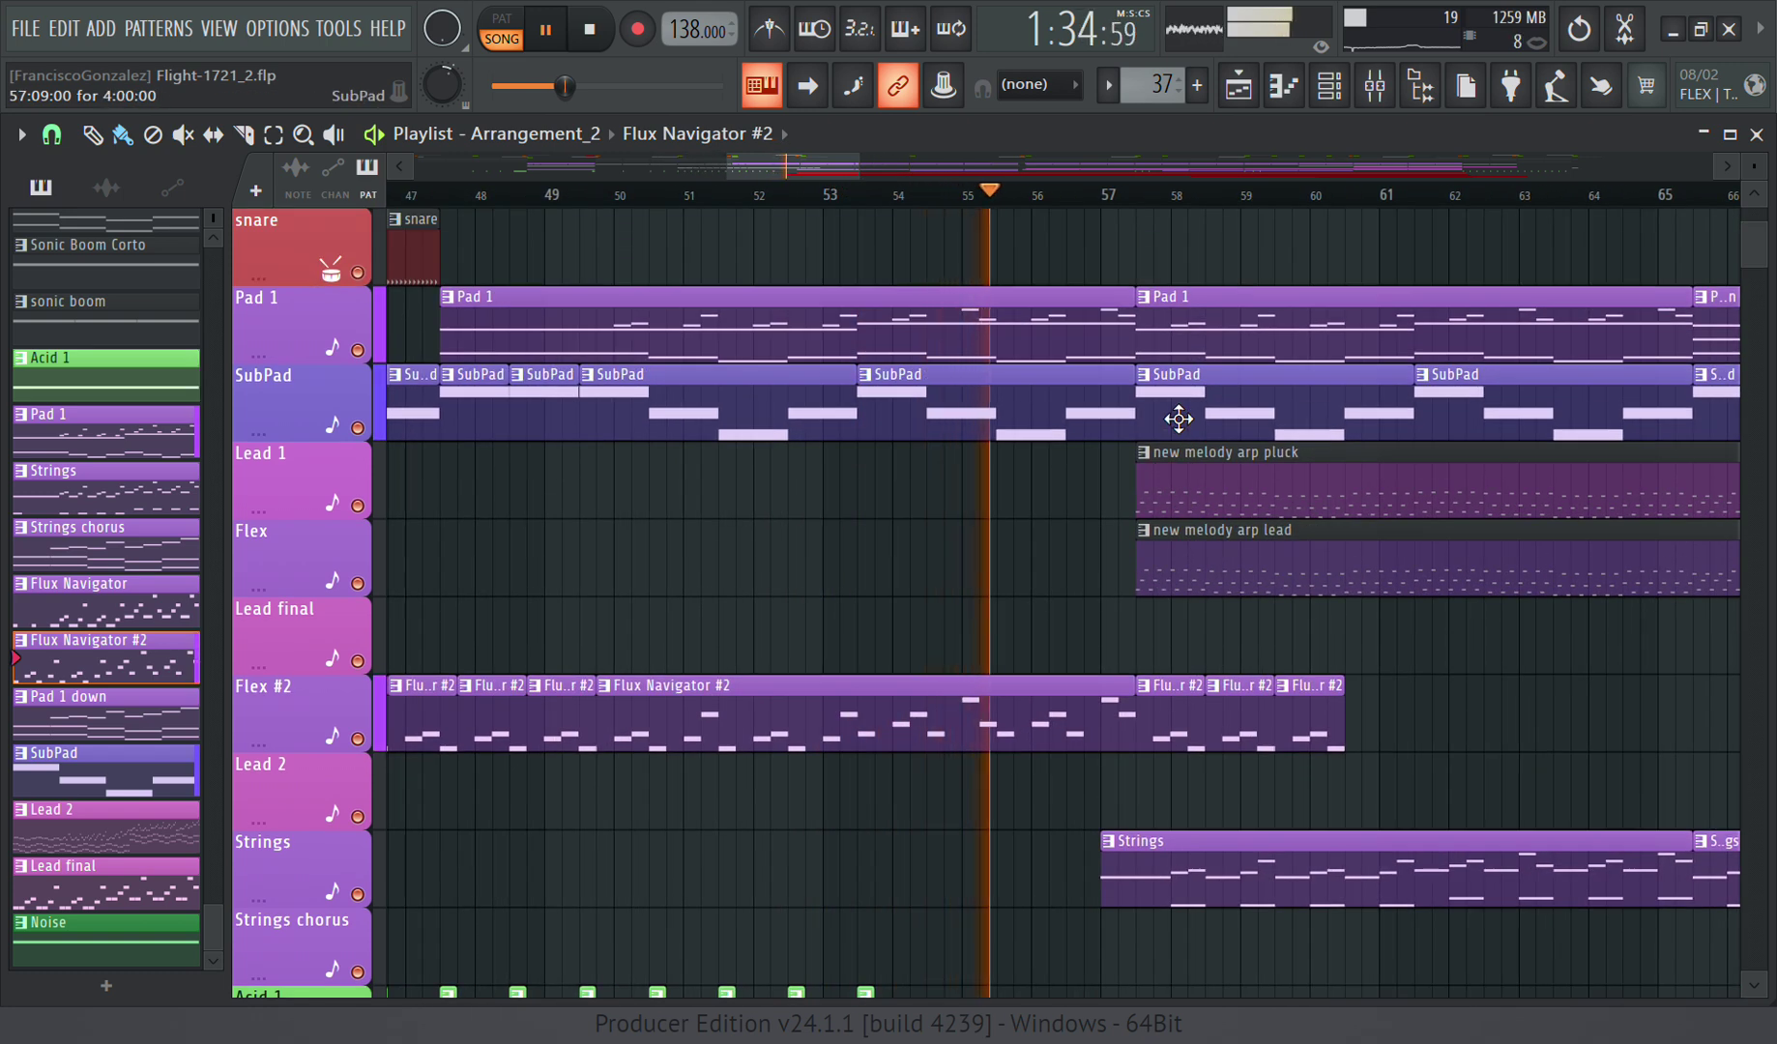
scroll(1178, 419, down, 4)
scroll(1451, 524, up, 5)
scroll(554, 533, down, 1)
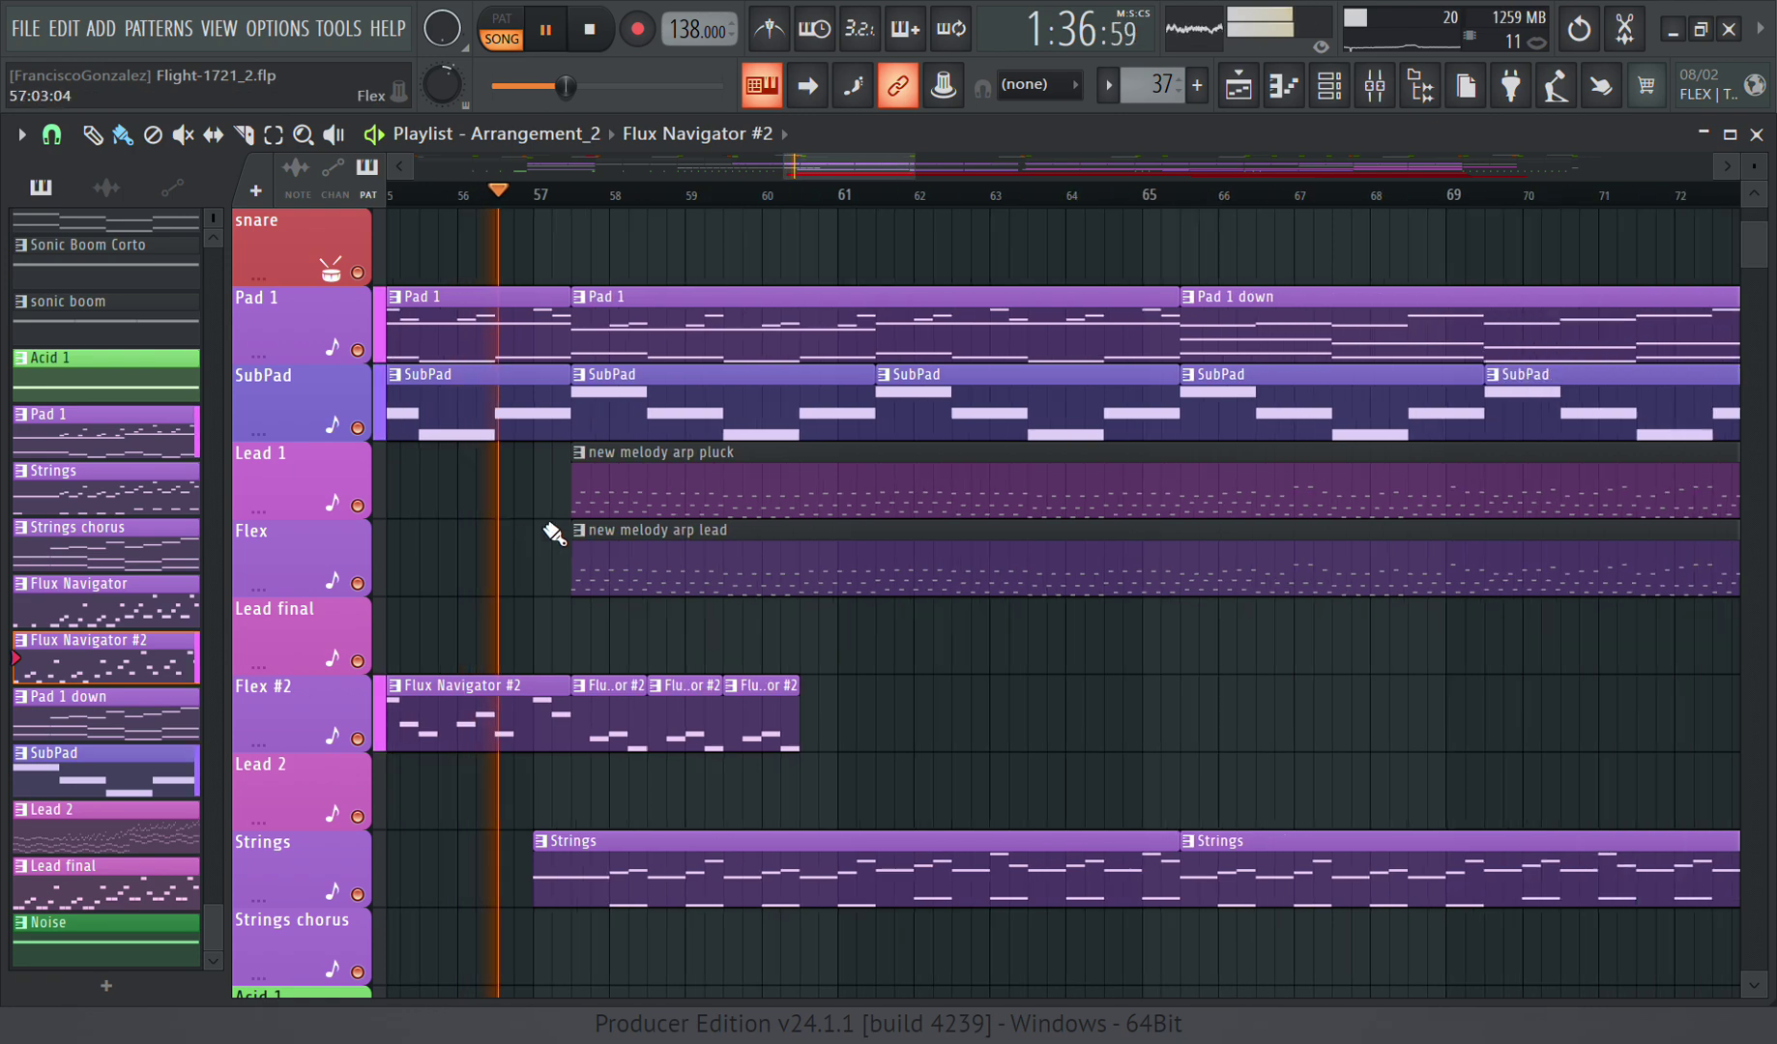
scroll(554, 534, up, 3)
Step: Open the new melody arp pluck clip on the Lead 1 track, examine its notes across the whole pattern, and return to the playlist
click(642, 502)
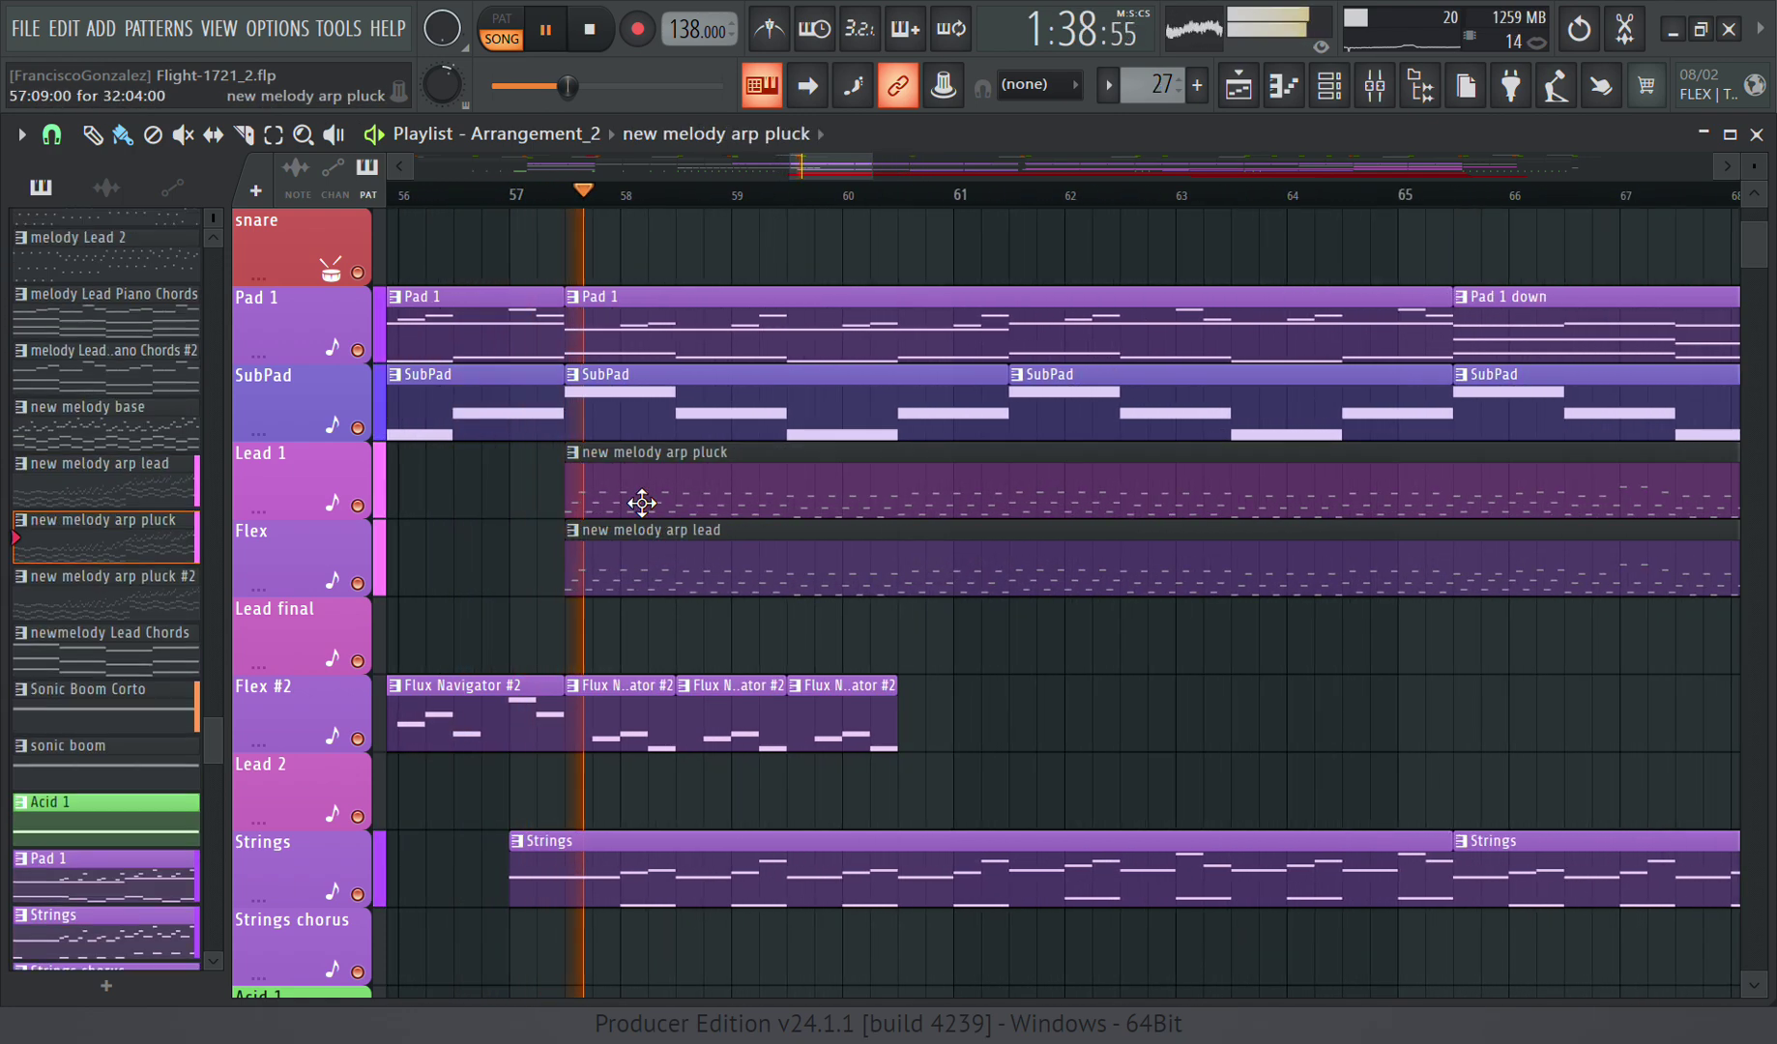
double_click(642, 503)
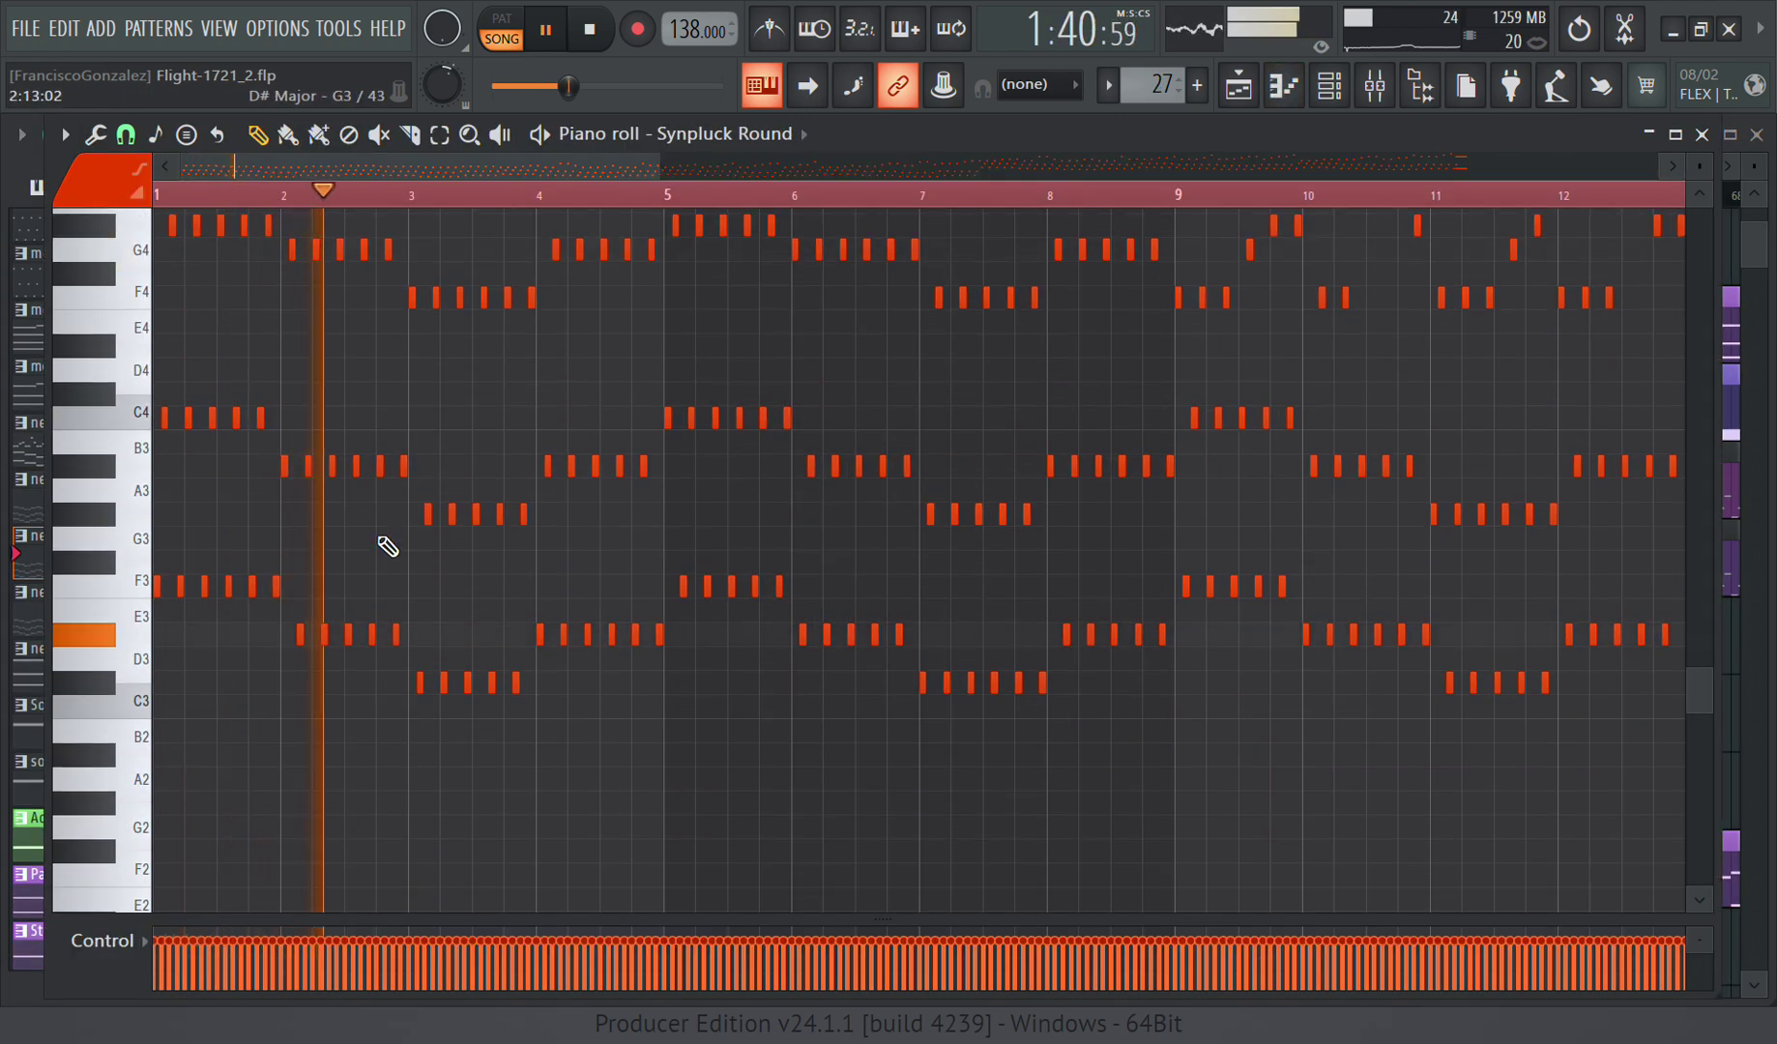
scroll(388, 547, up, 3)
scroll(387, 556, up, 5)
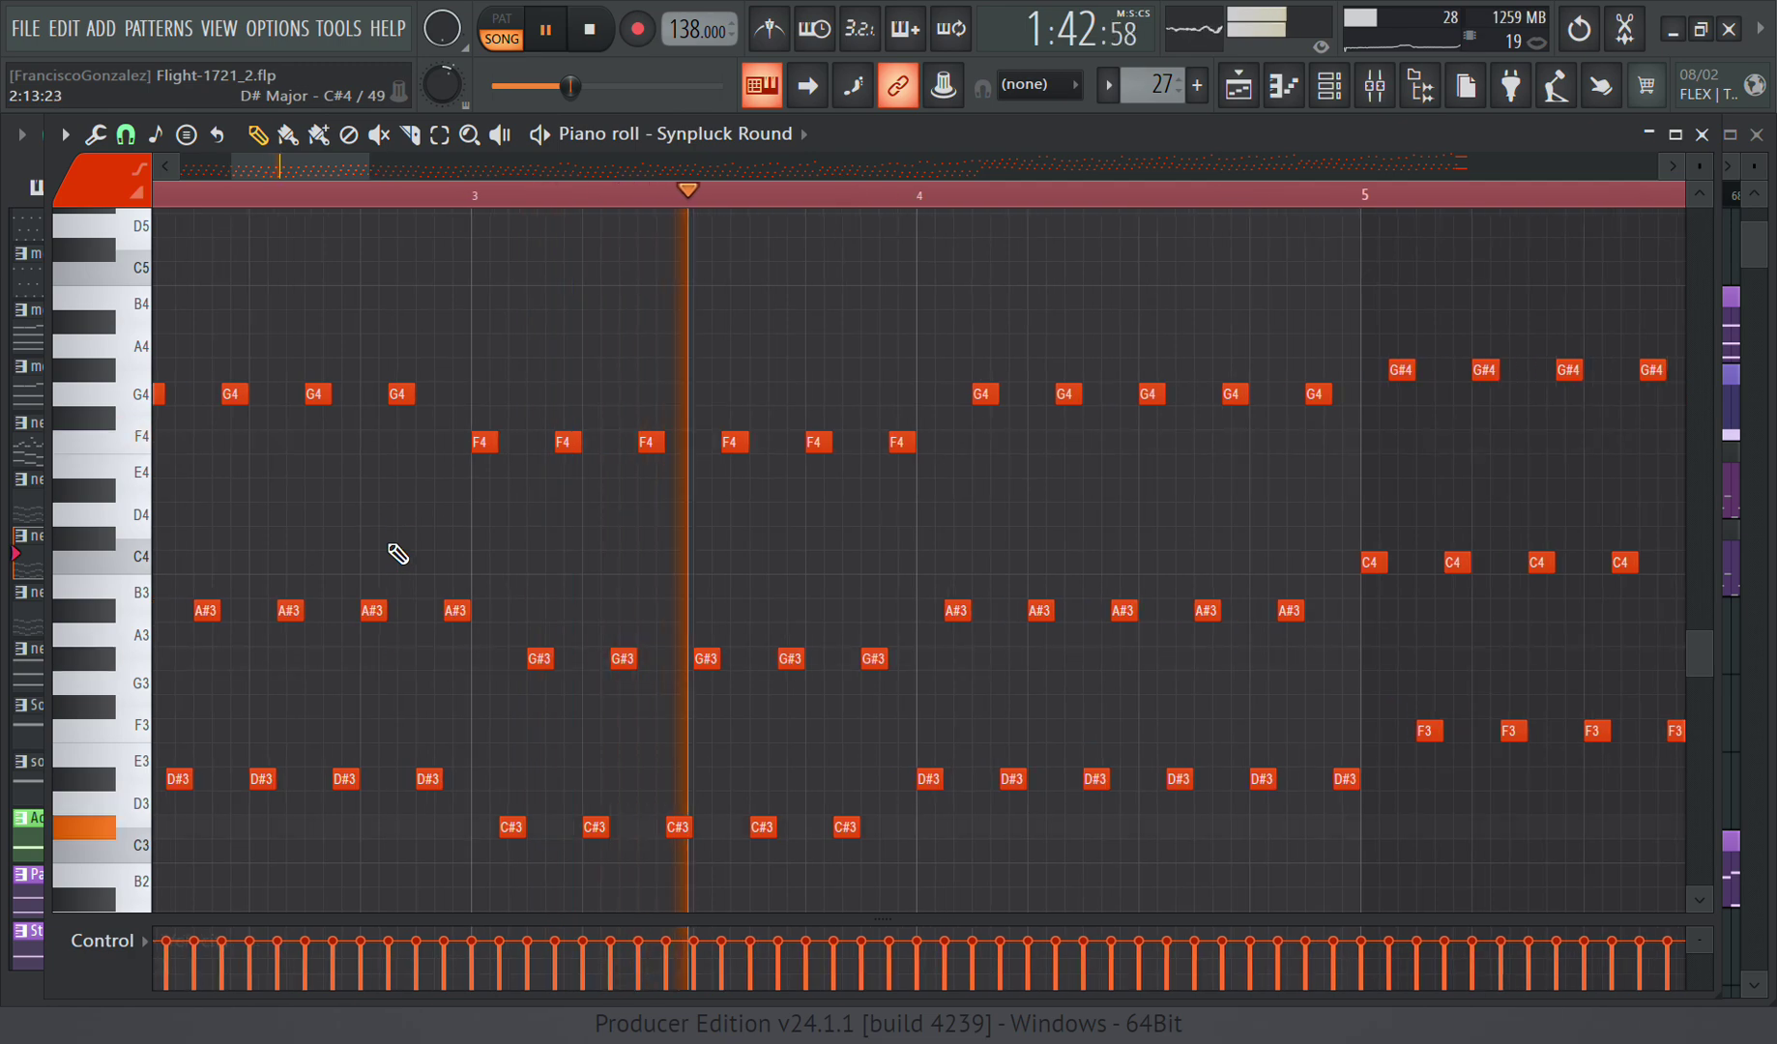
scroll(402, 552, down, 8)
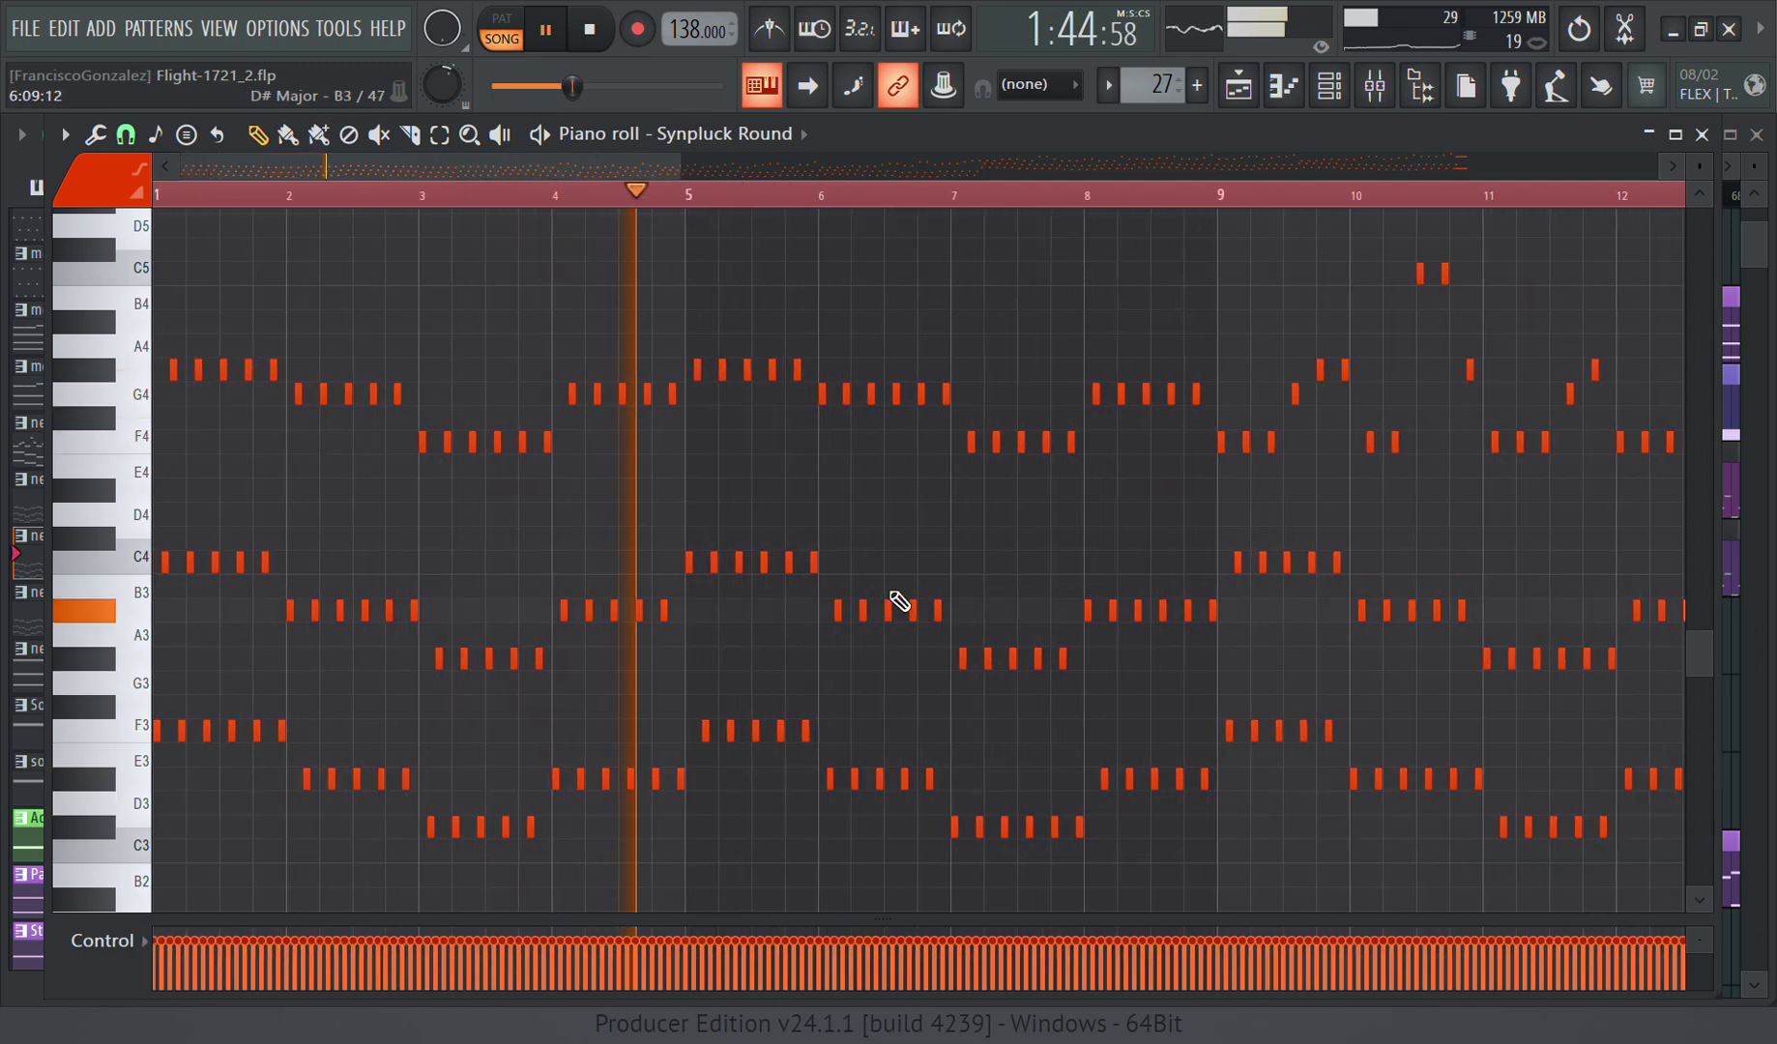
scroll(943, 582, down, 2)
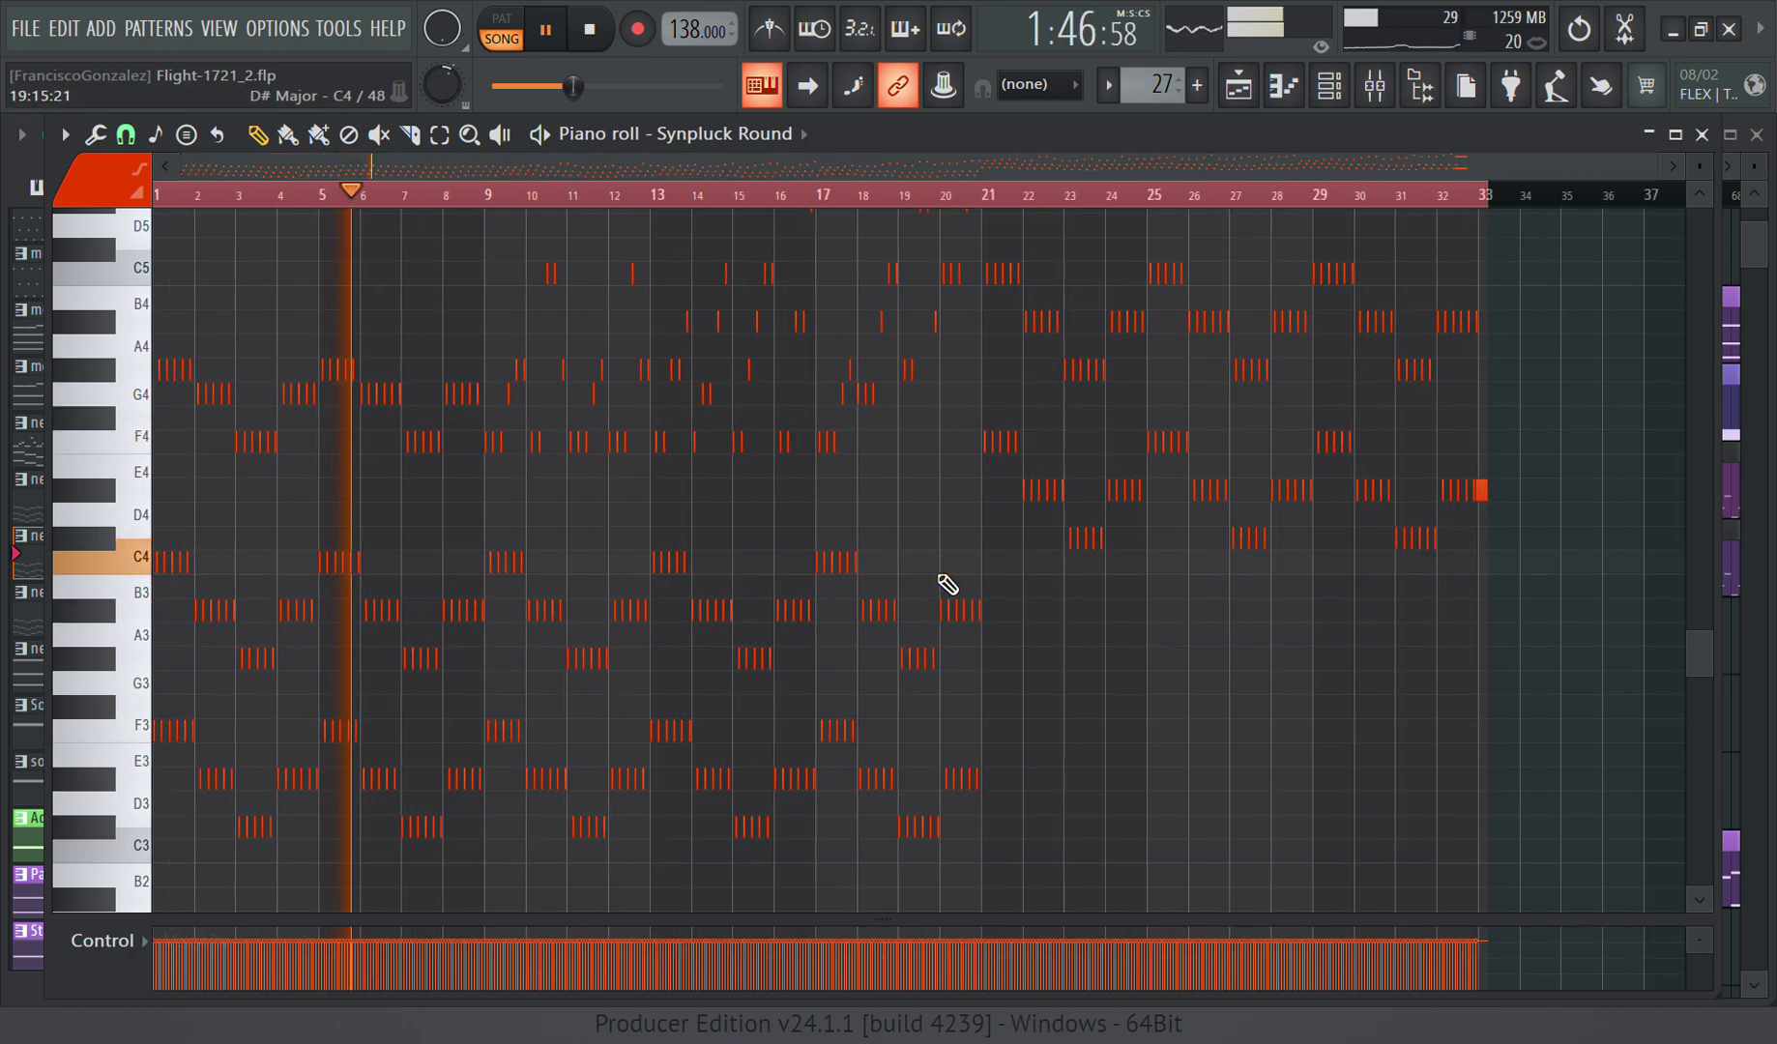
scroll(507, 420, up, 5)
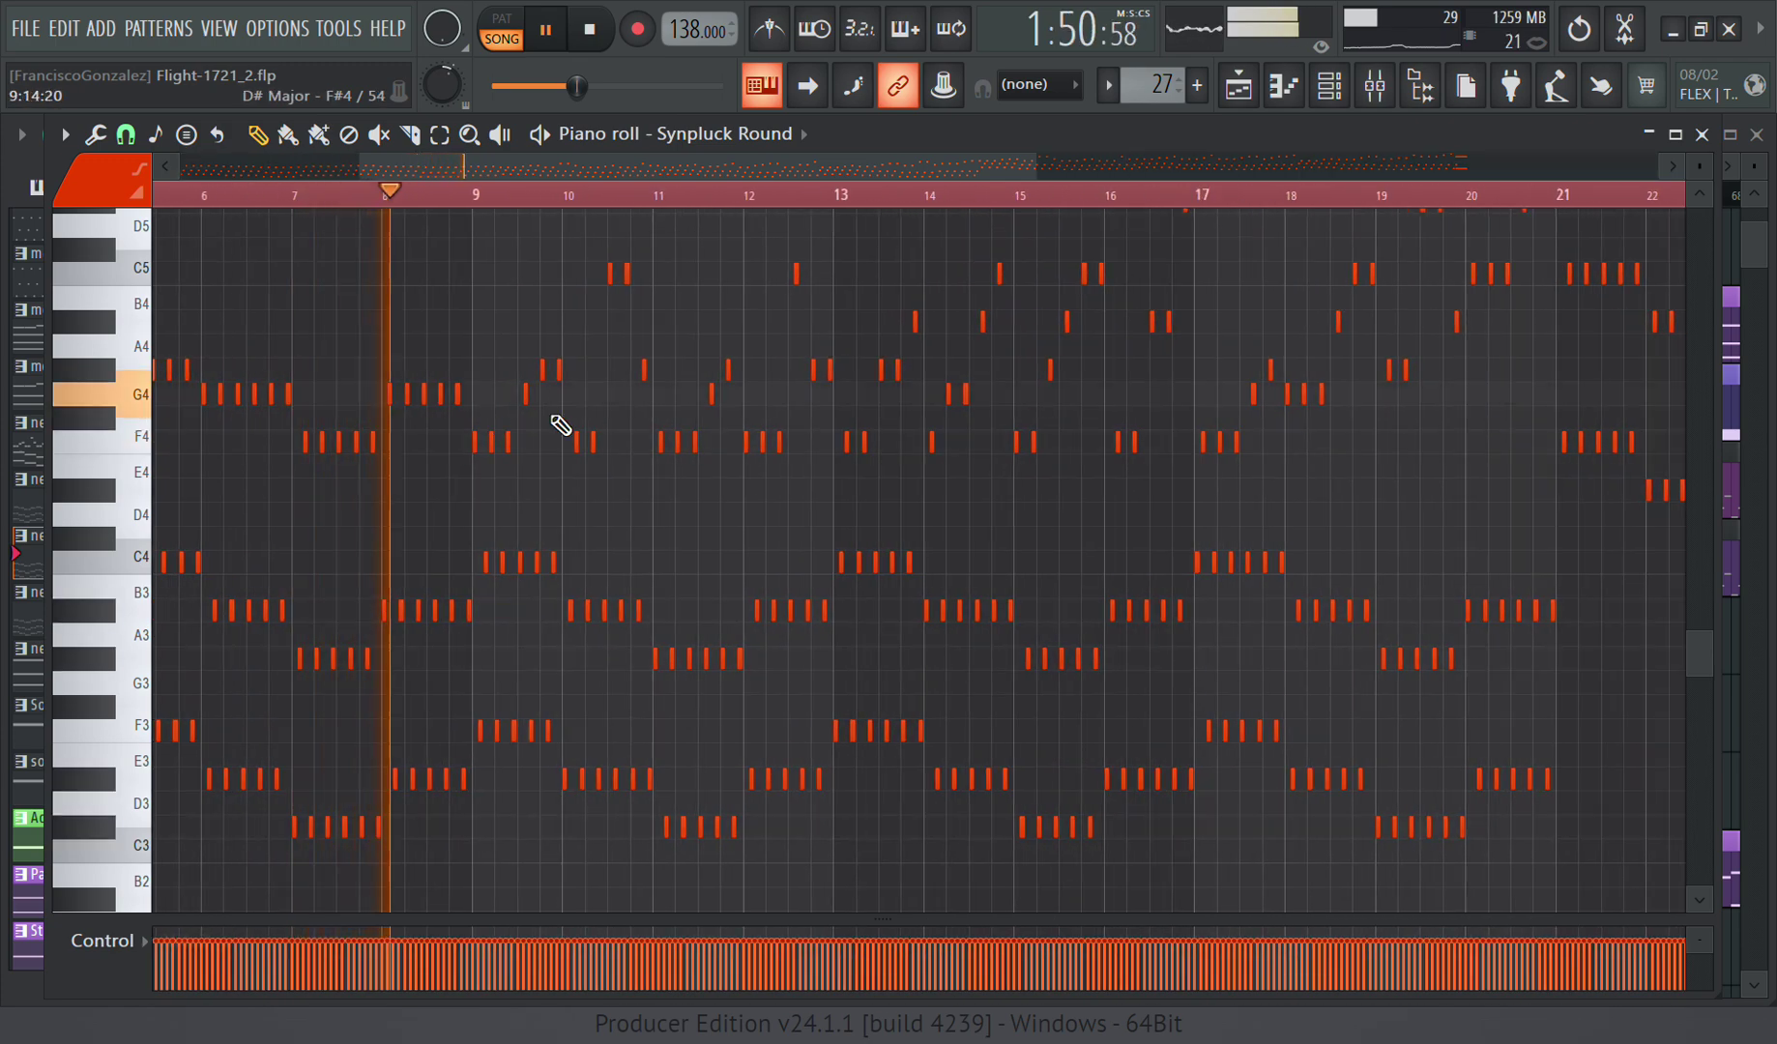
click(1701, 135)
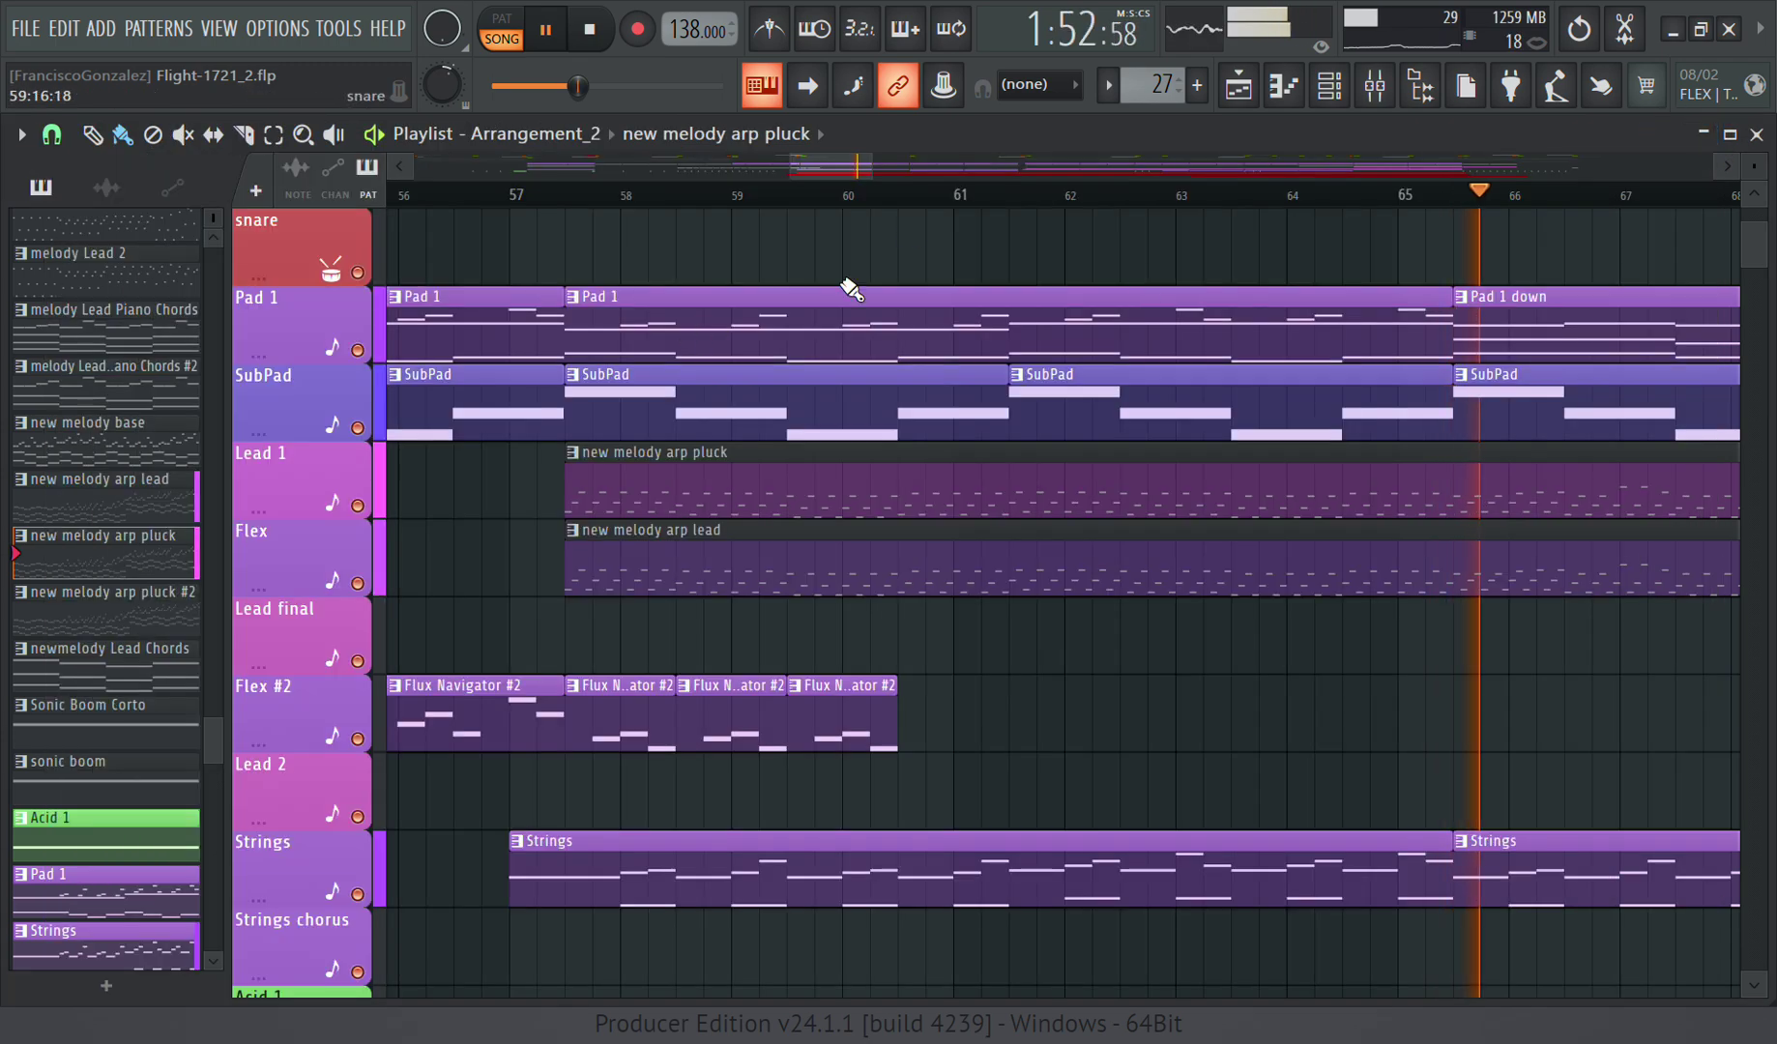
Step: Examine the channel volume and master filter cutoff automation clips on Tracks 21 to 25 in the playlist
drag(785, 164, 873, 174)
scroll(745, 327, down, 3)
scroll(749, 413, down, 5)
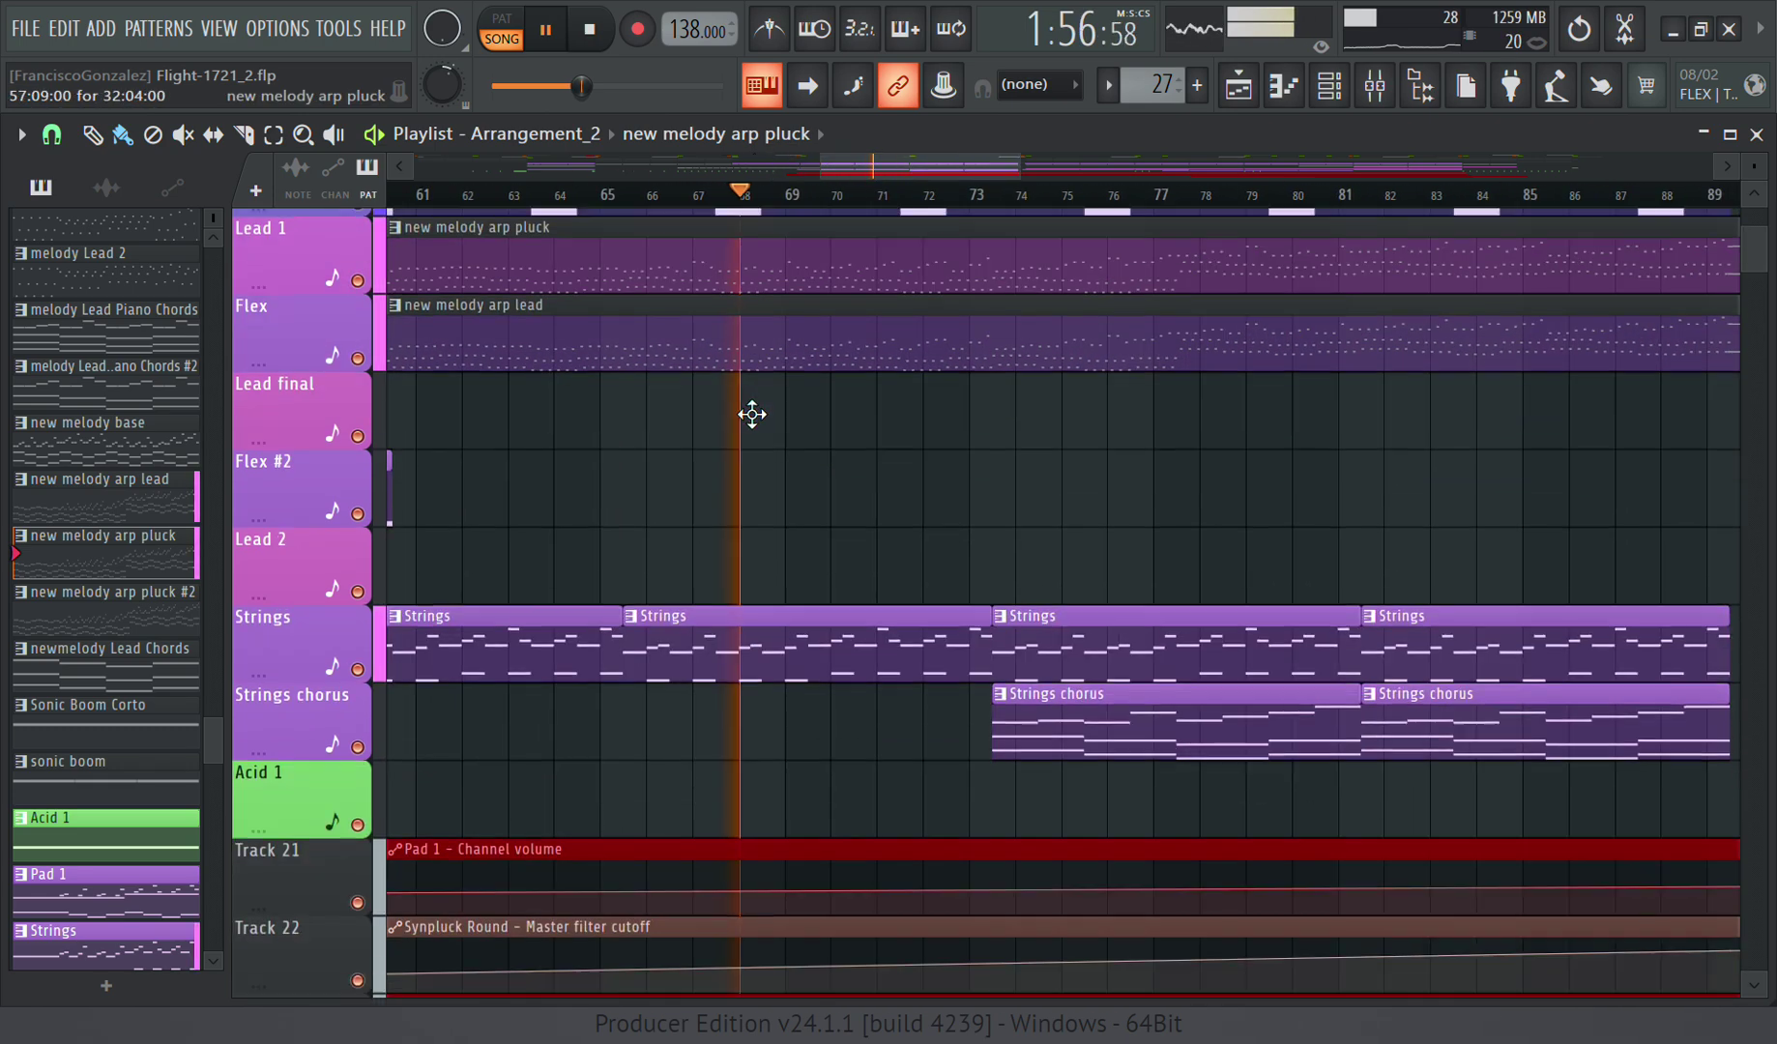
scroll(749, 477, down, 4)
scroll(566, 381, up, 4)
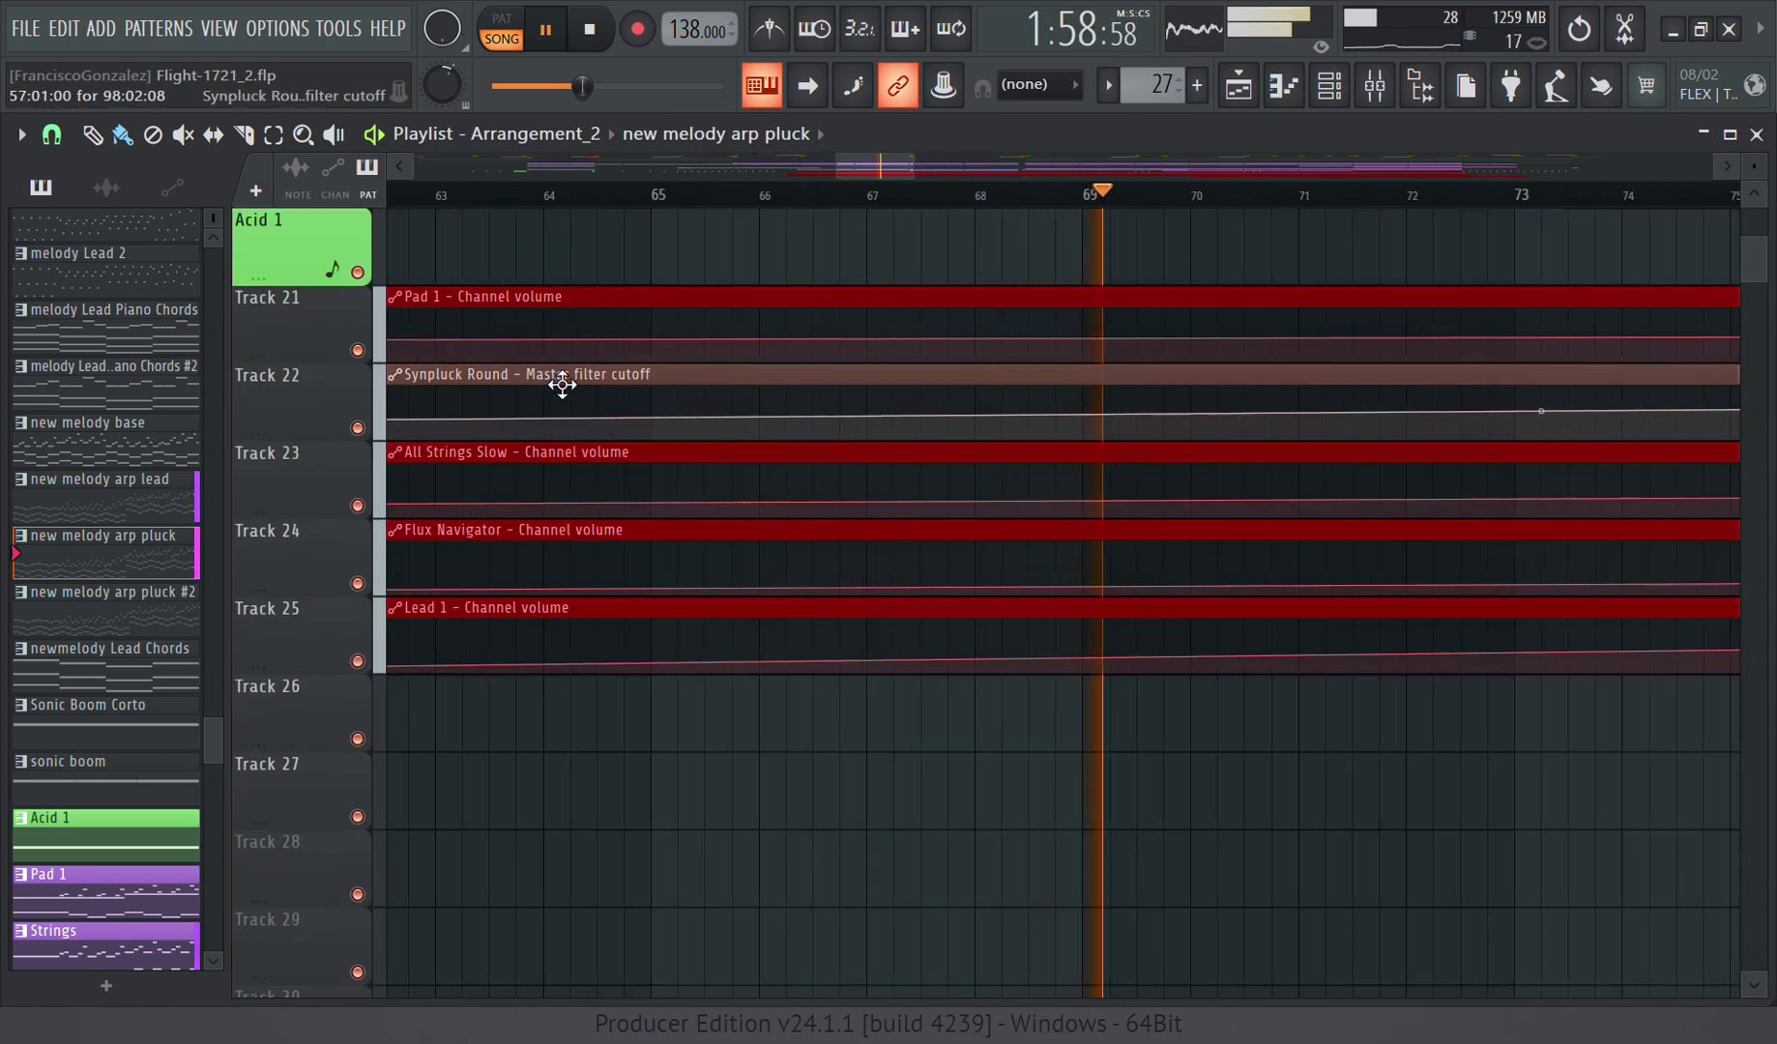
scroll(799, 585, down, 5)
scroll(891, 621, up, 12)
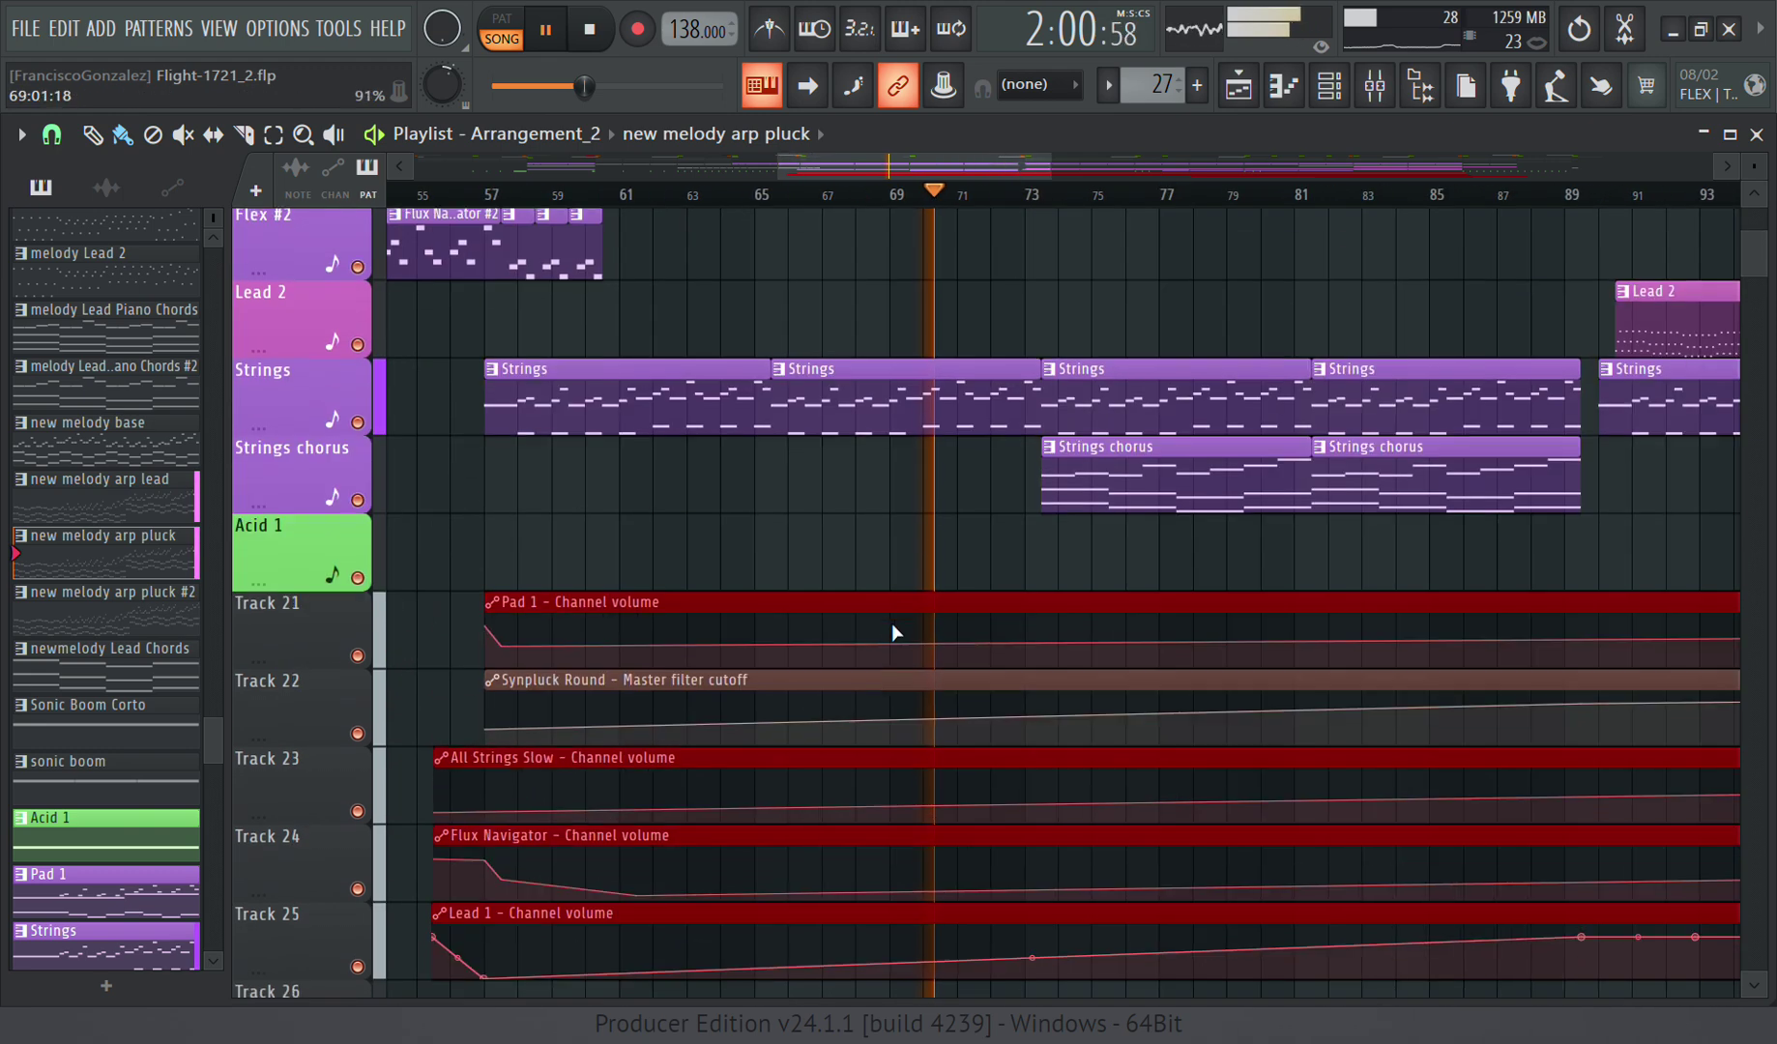
scroll(961, 547, up, 1)
scroll(1005, 532, up, 3)
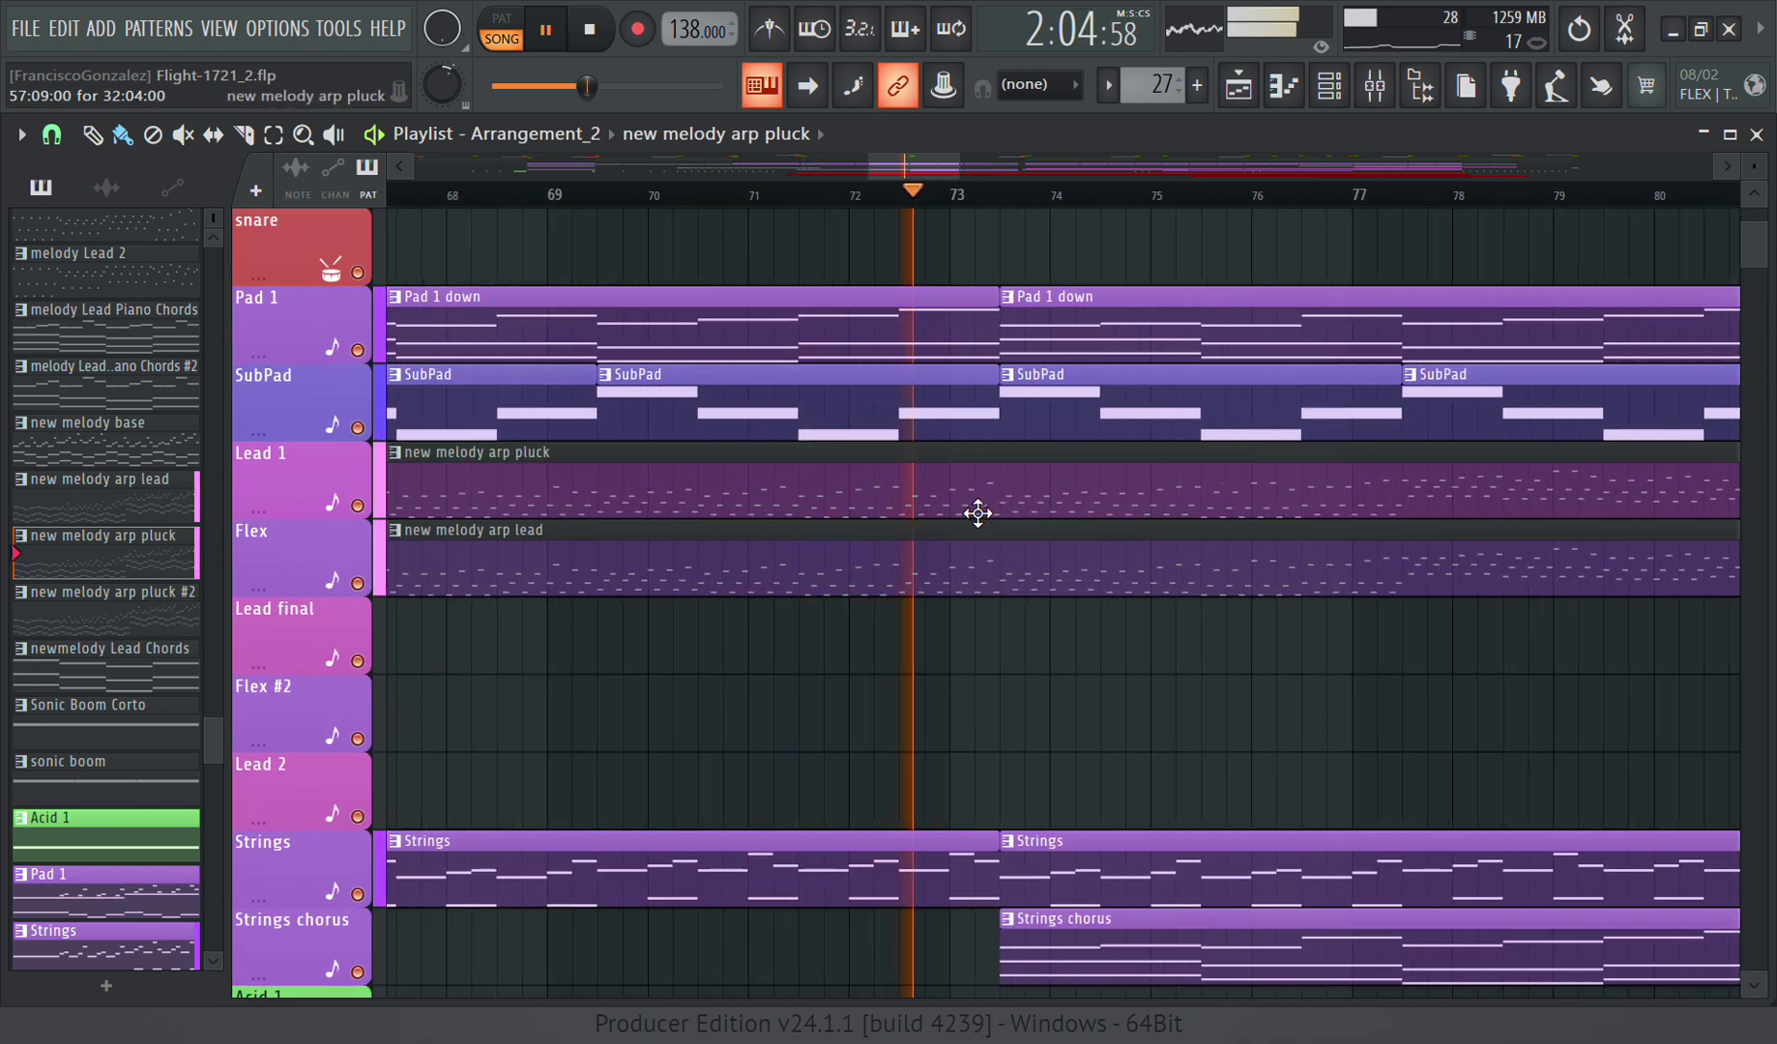
Step: Open the Strings chorus clip at bar 73 to examine its lower and upper notes in the piano roll
scroll(975, 512, down, 4)
scroll(1054, 657, up, 3)
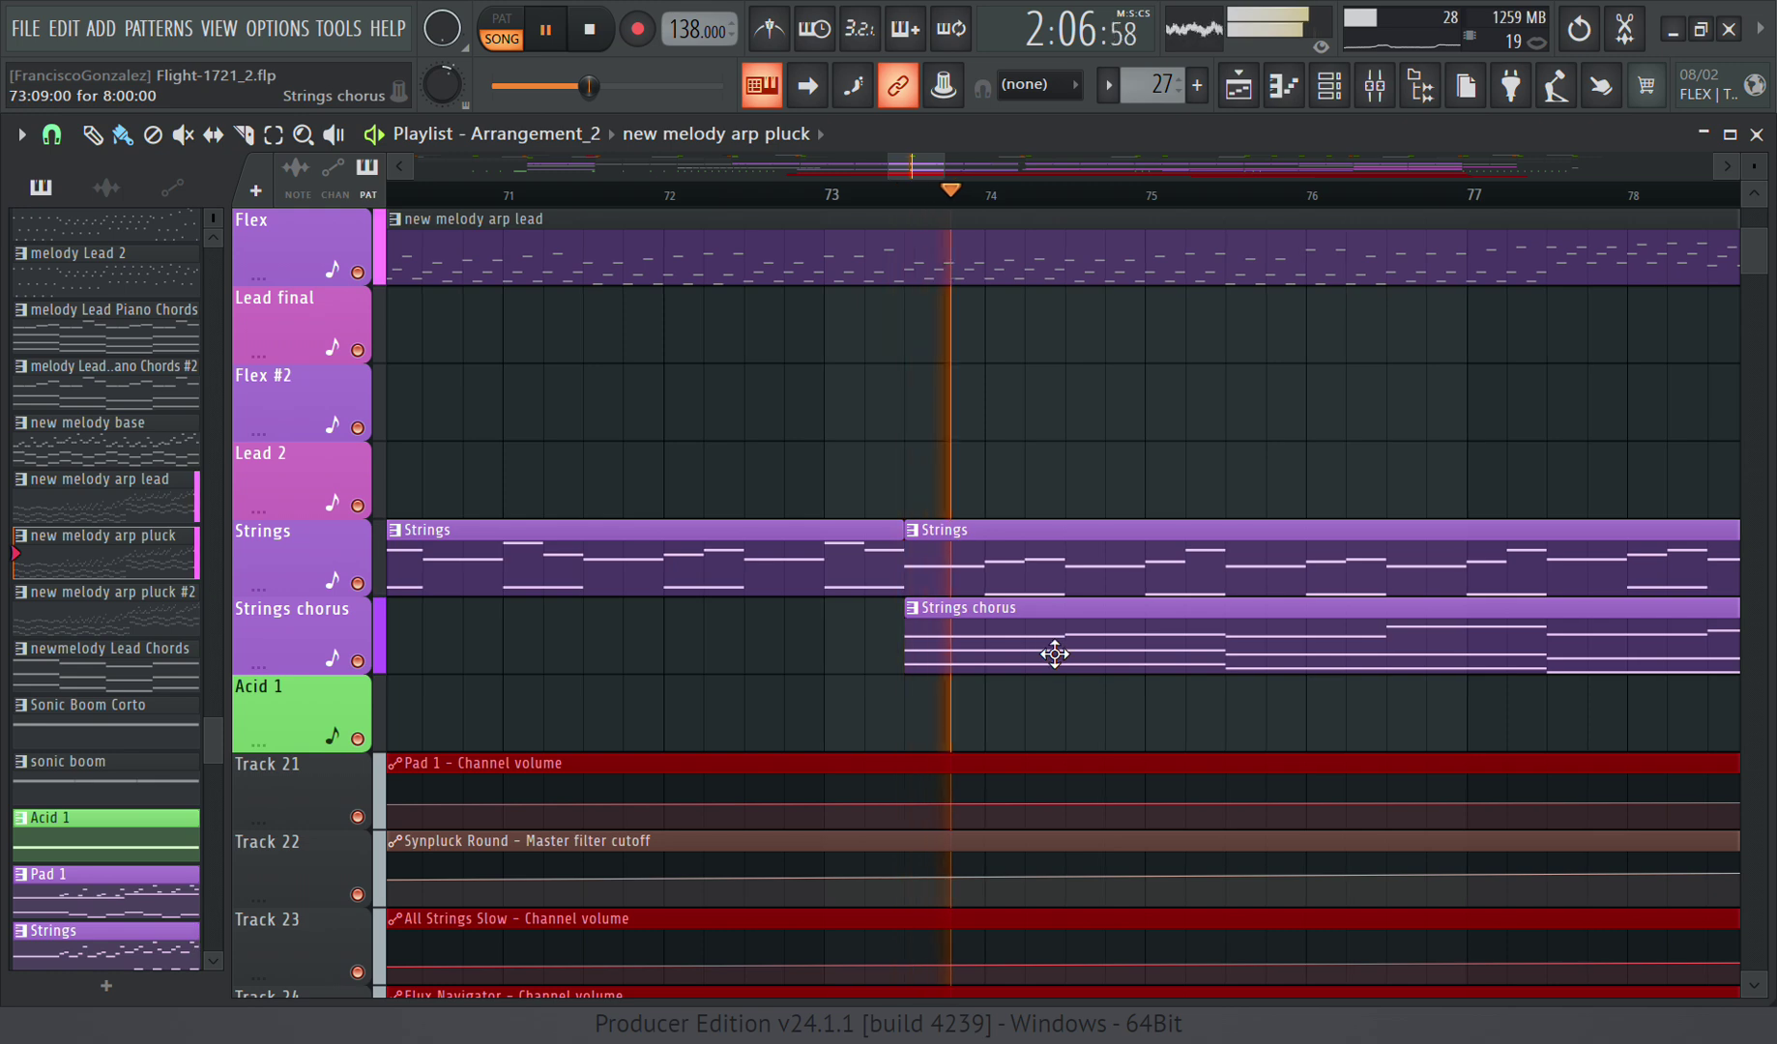
double_click(1054, 655)
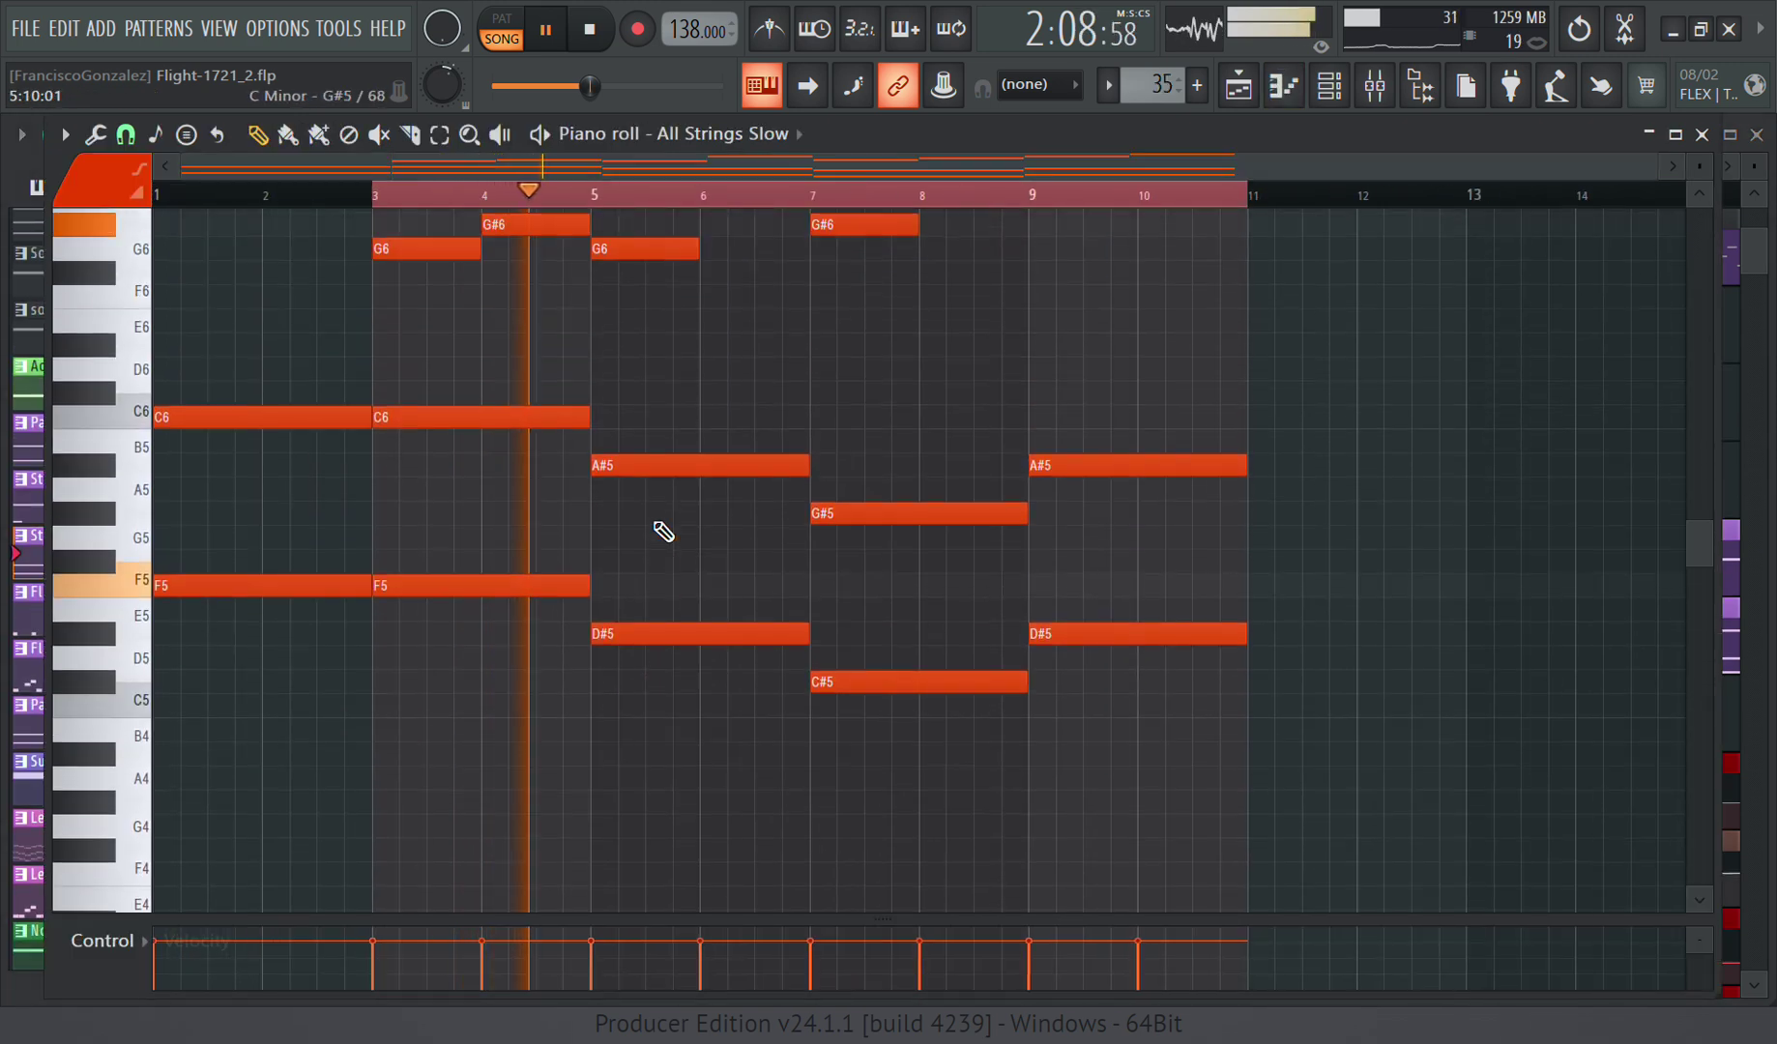
scroll(673, 523, up, 4)
scroll(737, 528, down, 1)
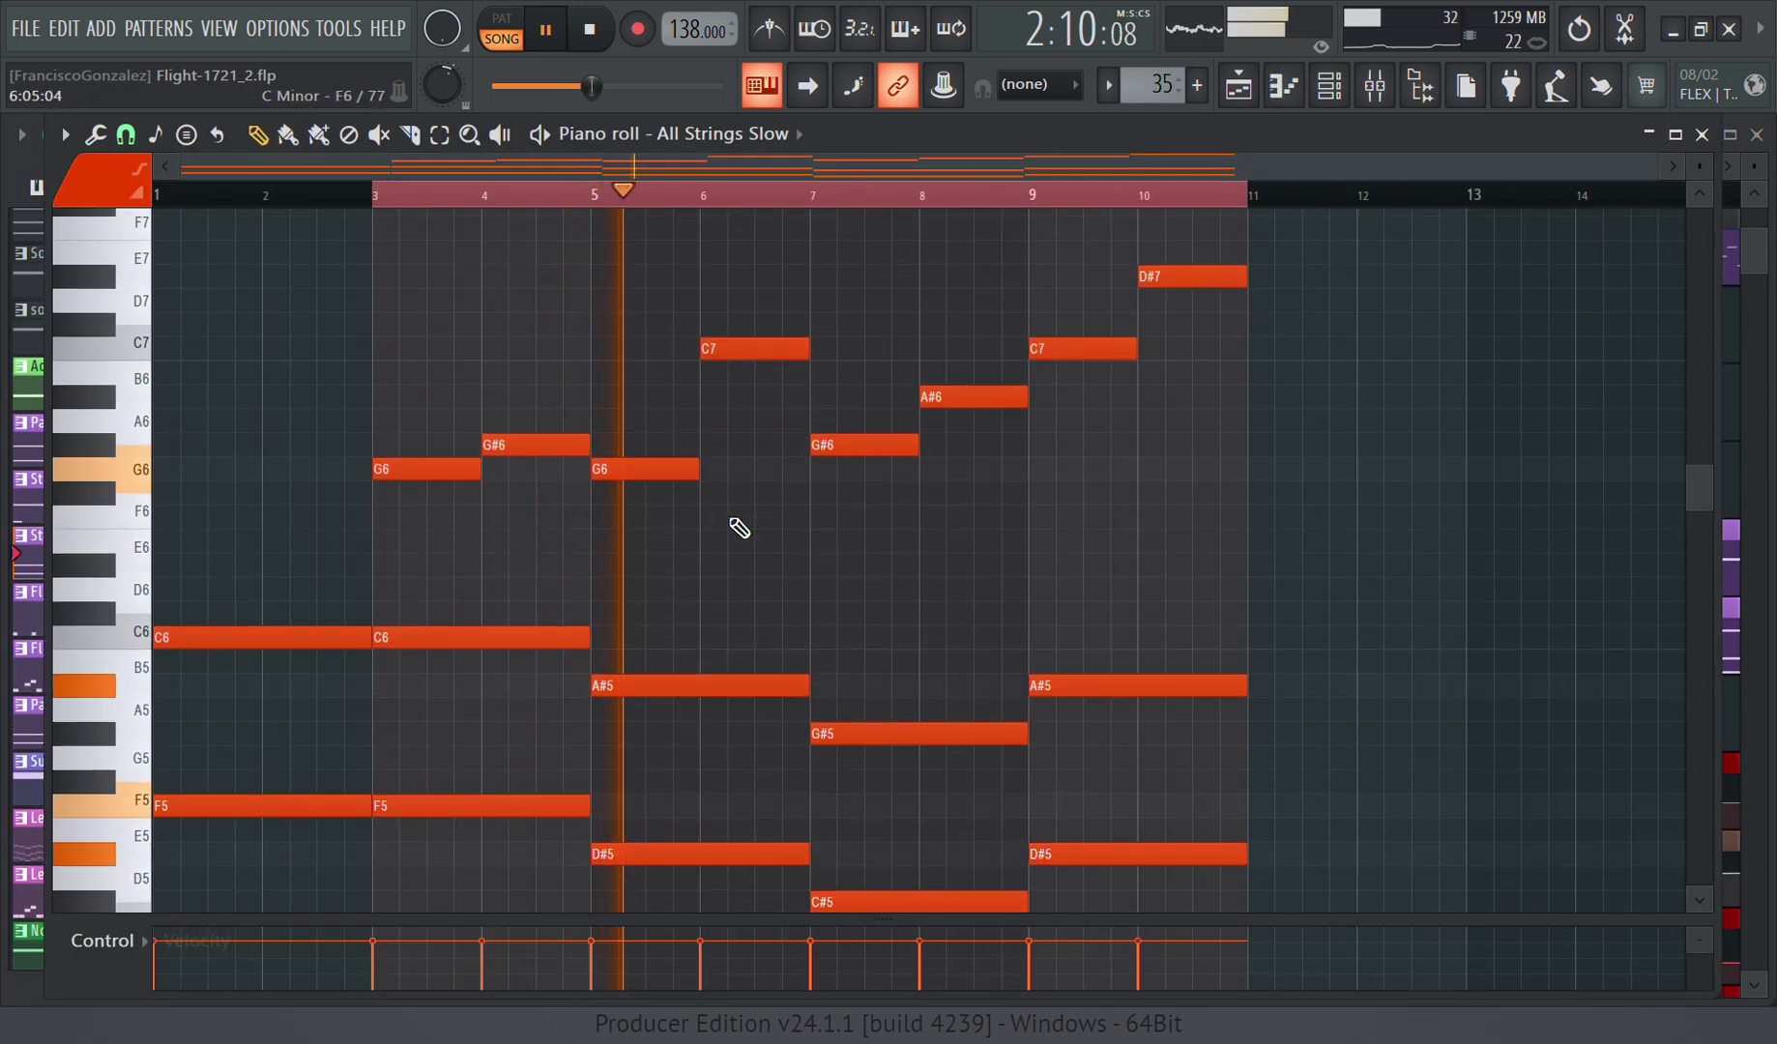
Step: View the All Strings Slow channel's FLEX preset from the channel rack, and close everything to return to the playlist
click(1345, 87)
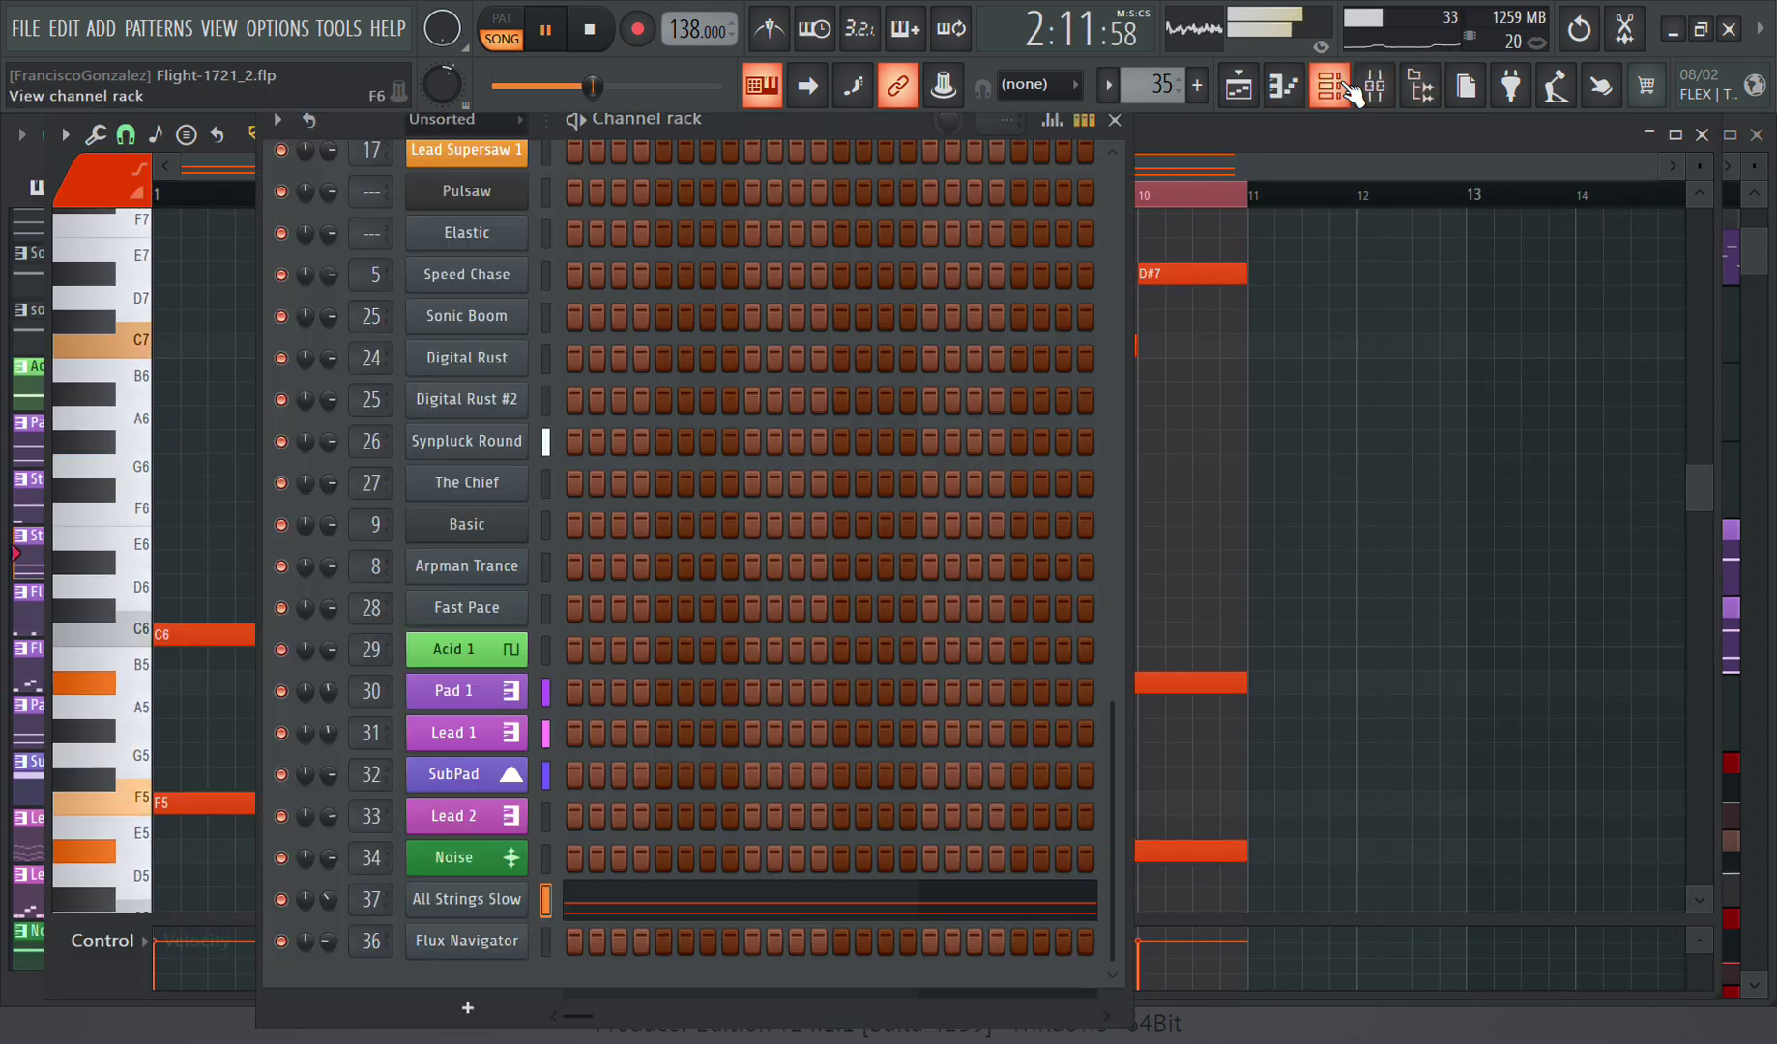
click(479, 901)
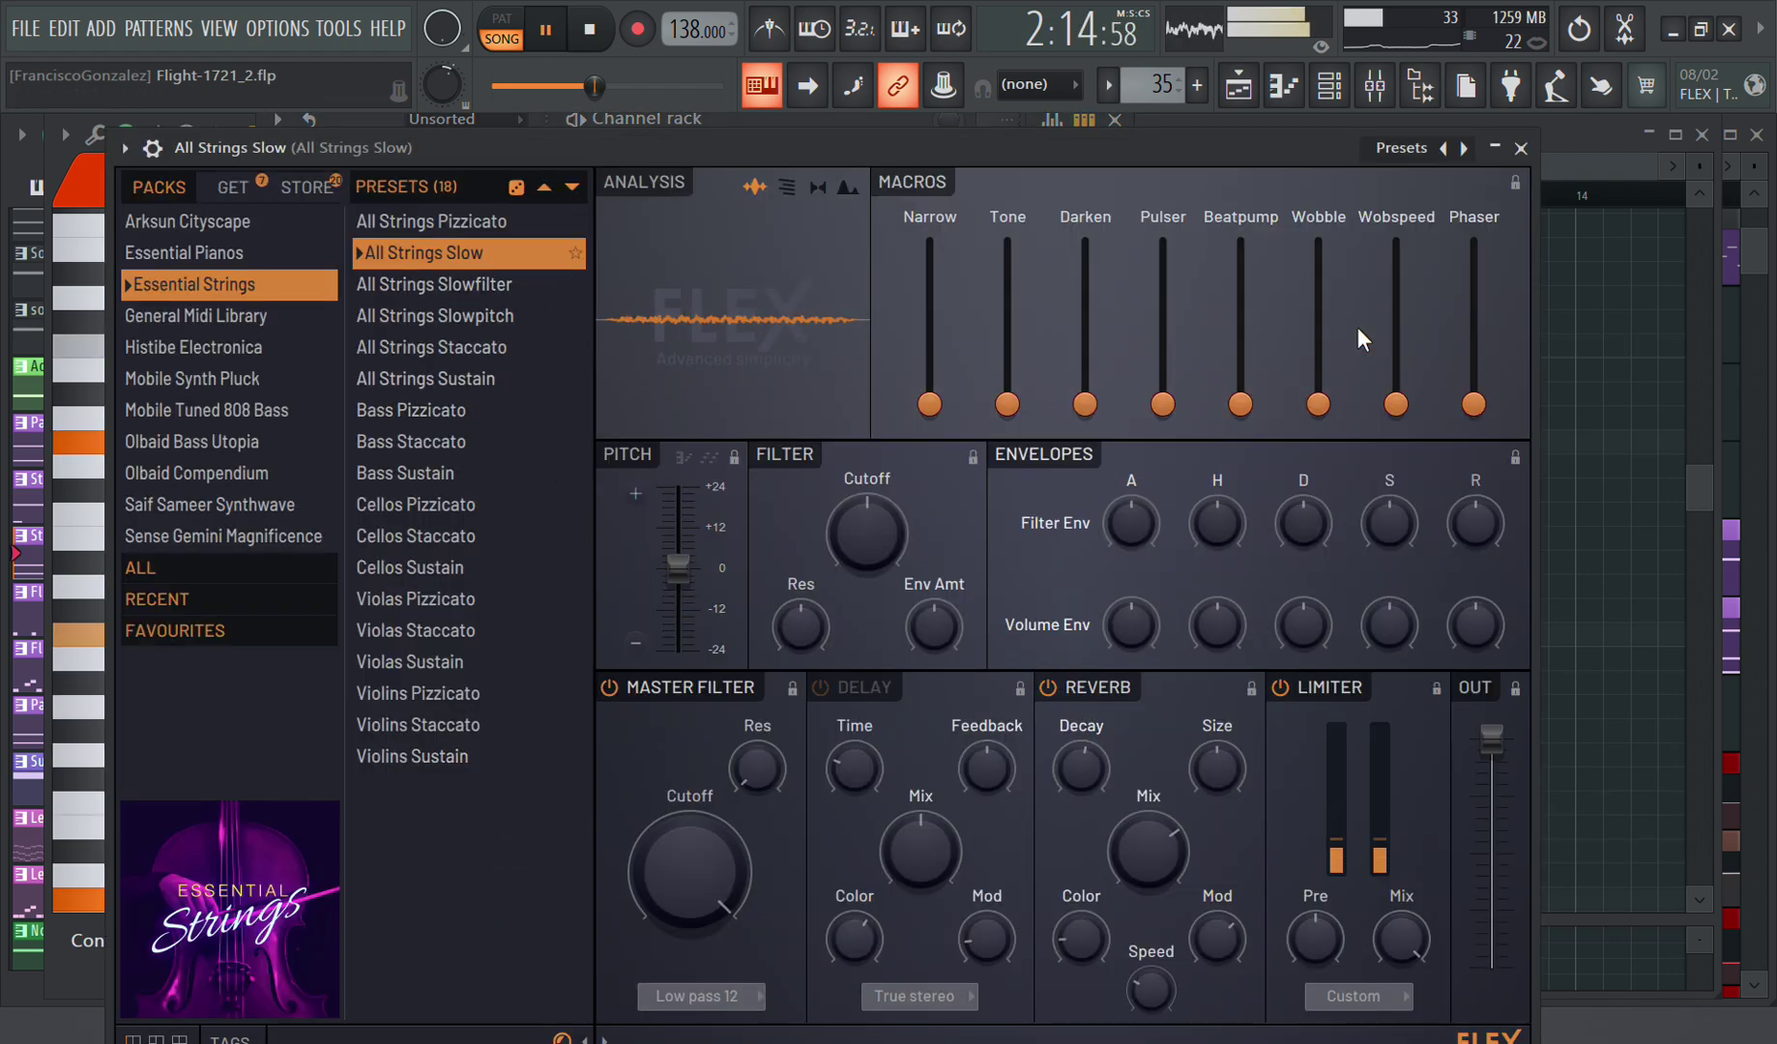
click(1520, 148)
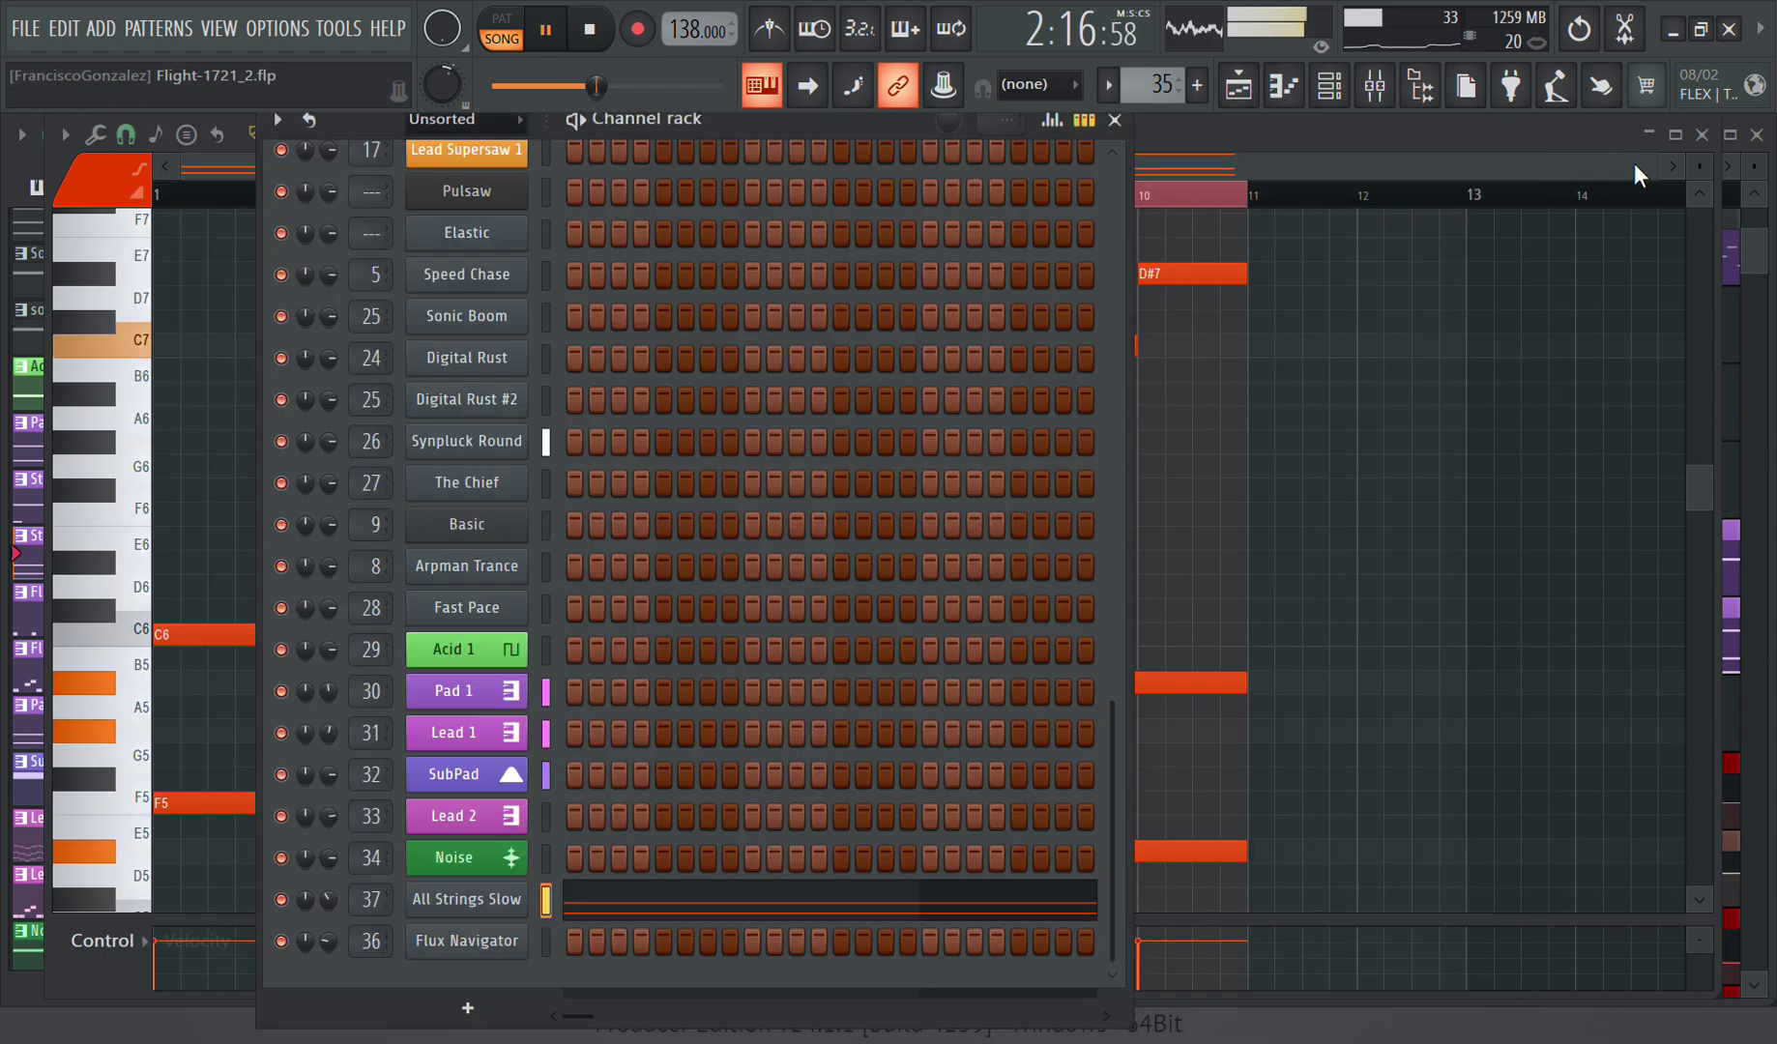
click(1703, 136)
click(1116, 121)
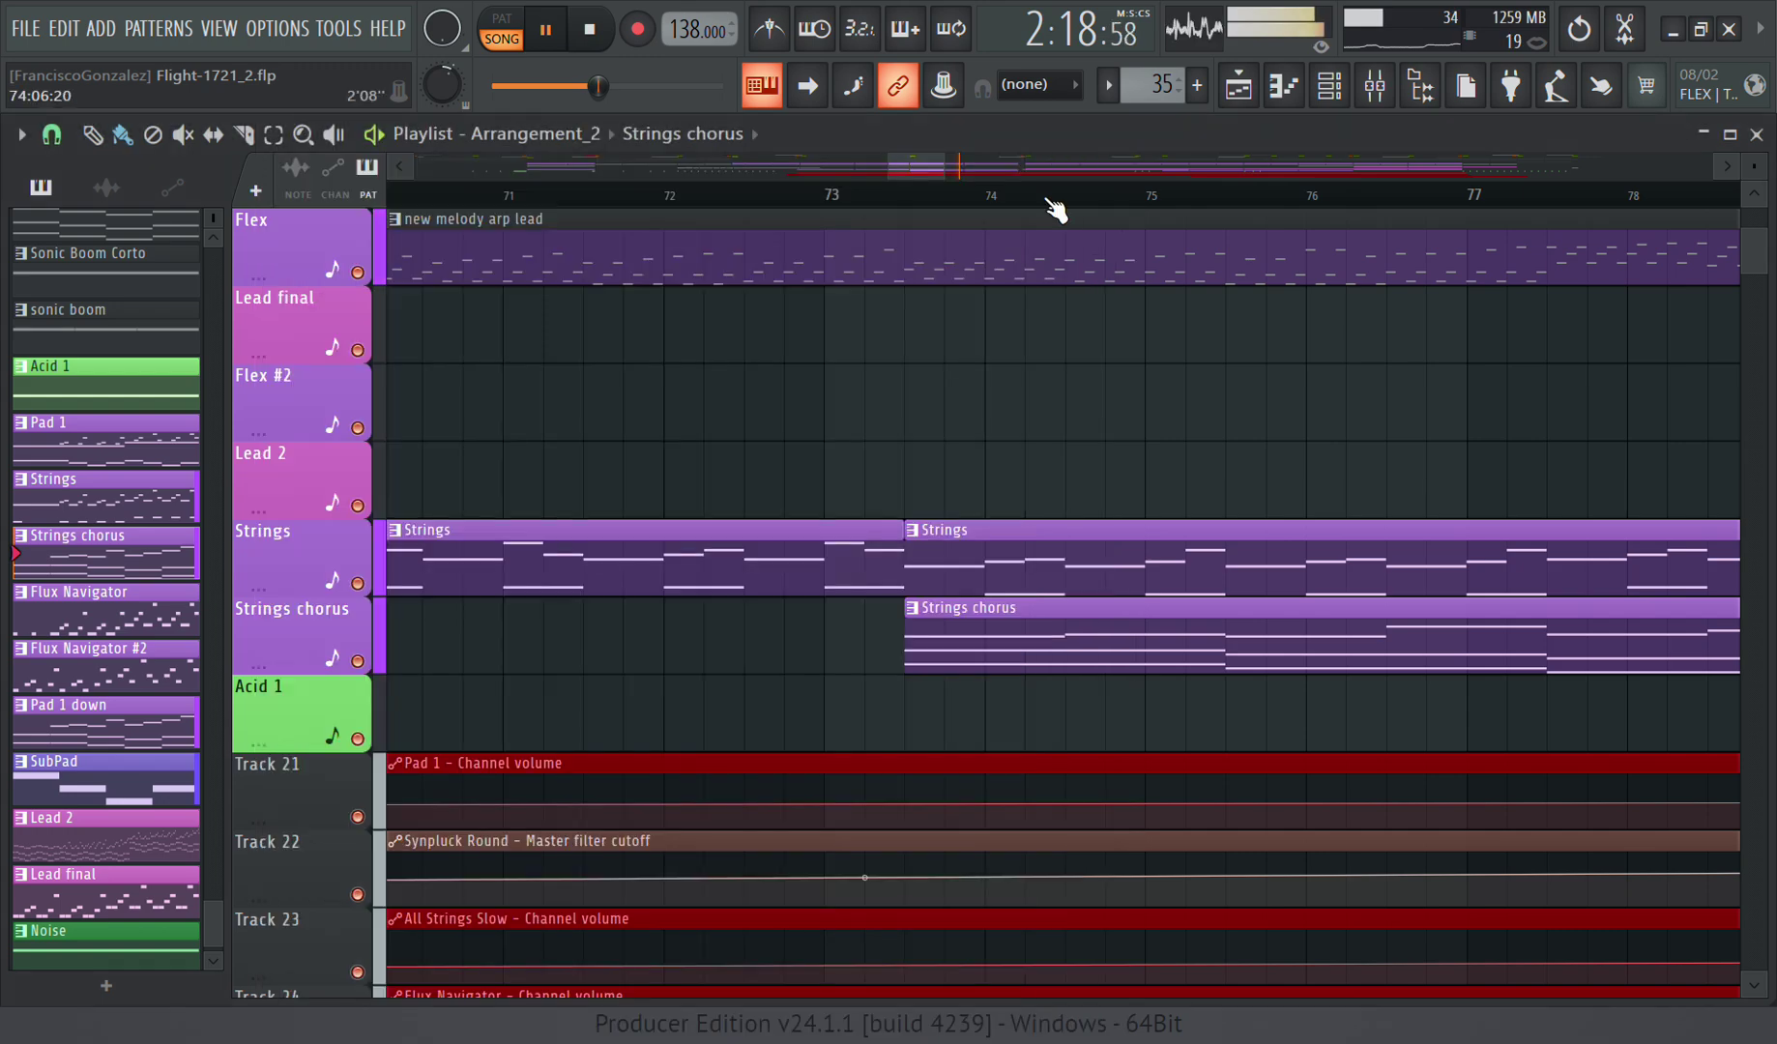
Step: Open the second Pad 1 down clip before bar 89 to view its notes in the piano roll, and return to the playlist
scroll(874, 500, up, 6)
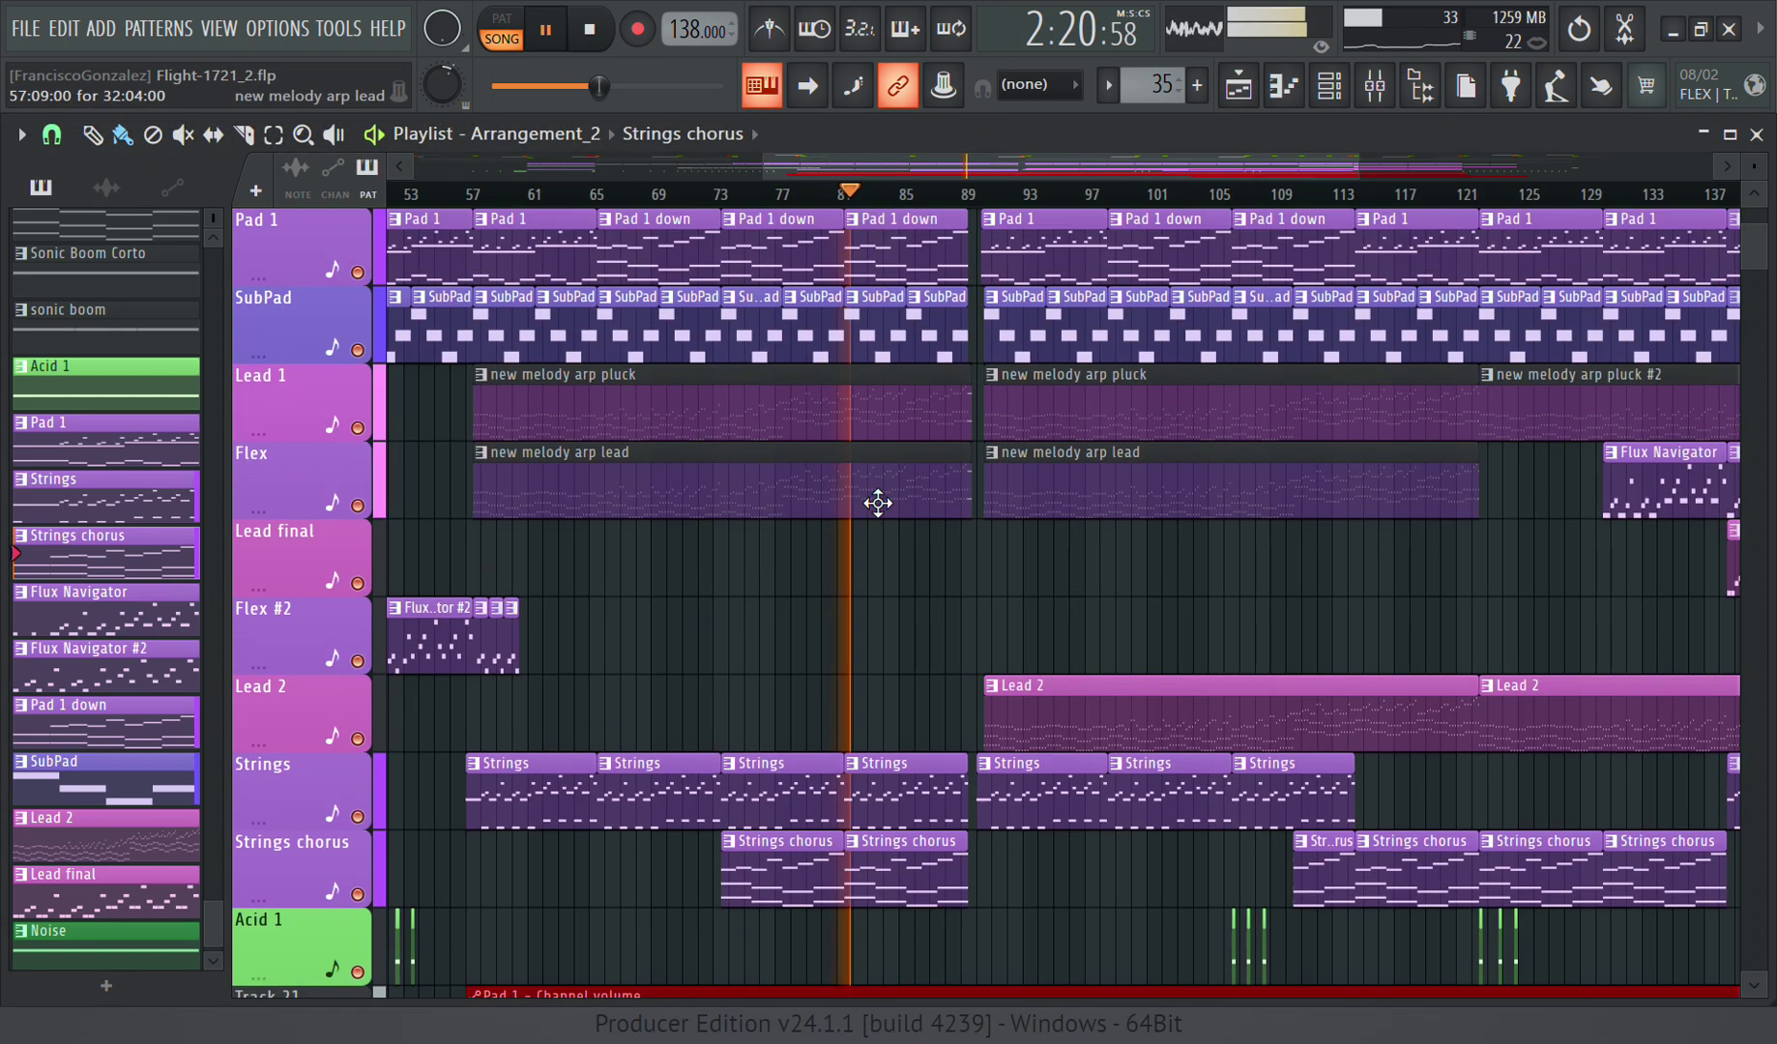
scroll(877, 618, up, 4)
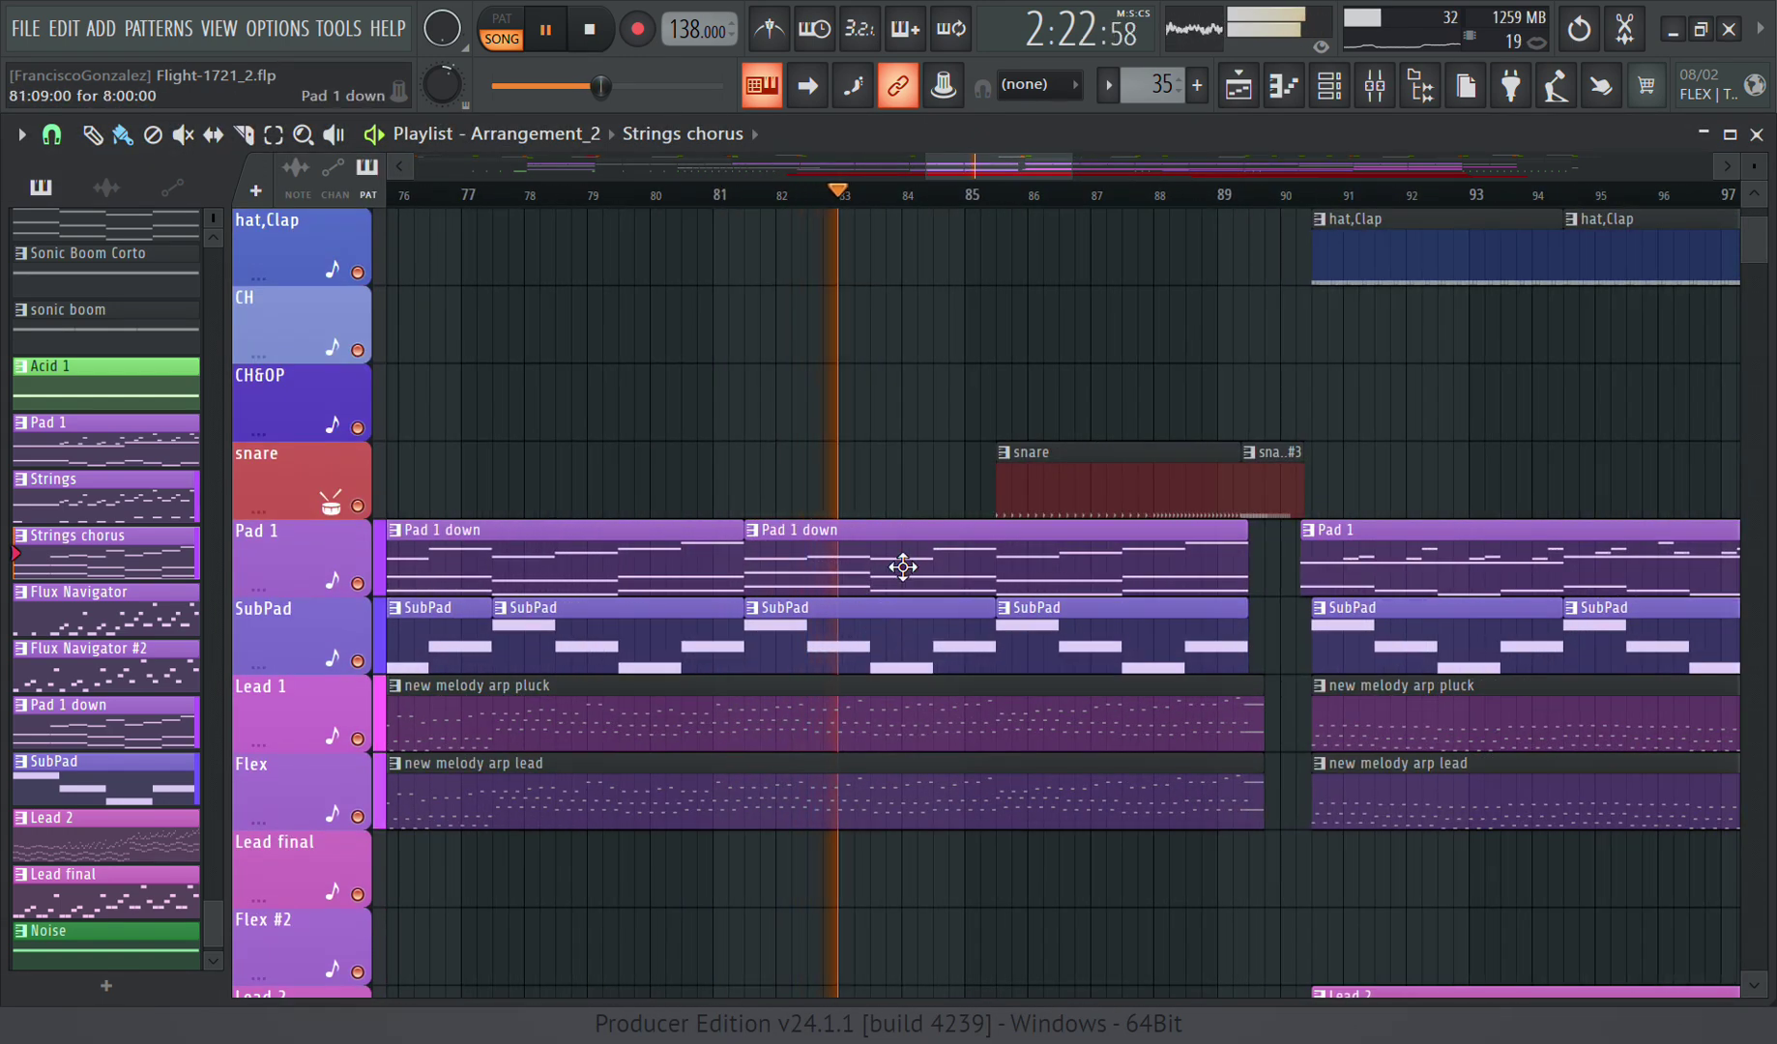
double_click(903, 556)
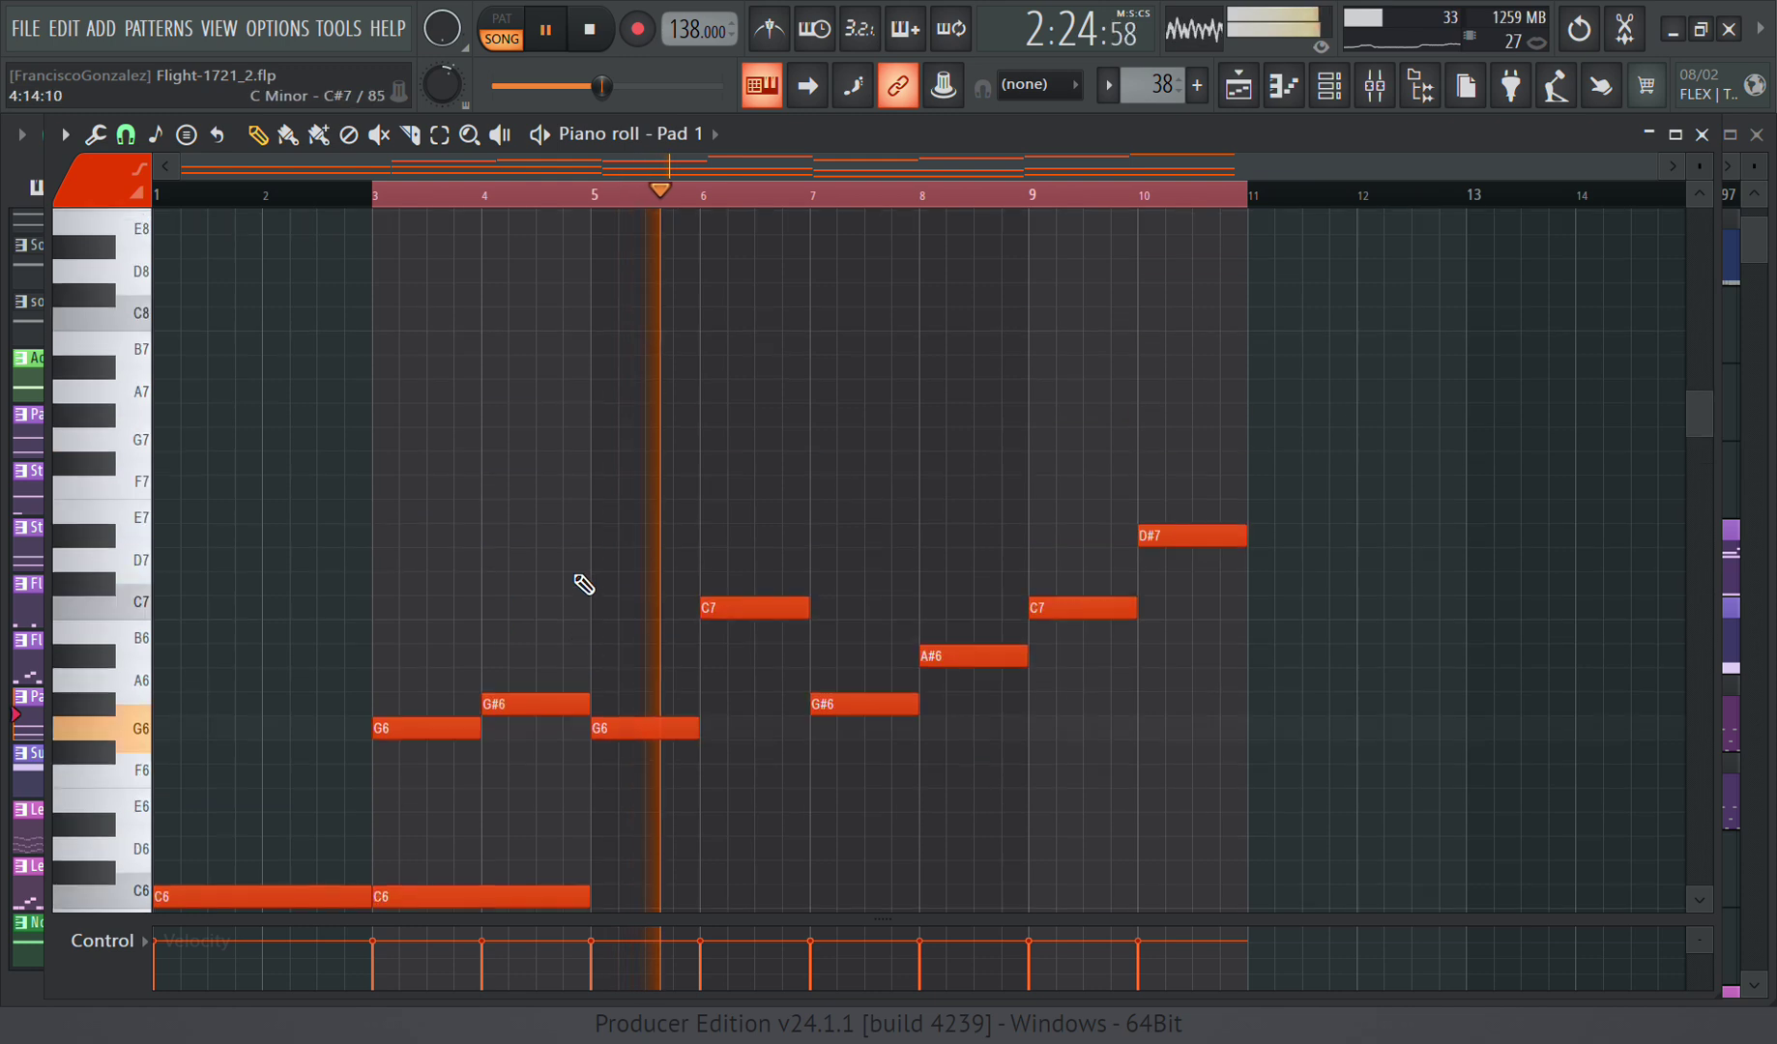
click(1703, 134)
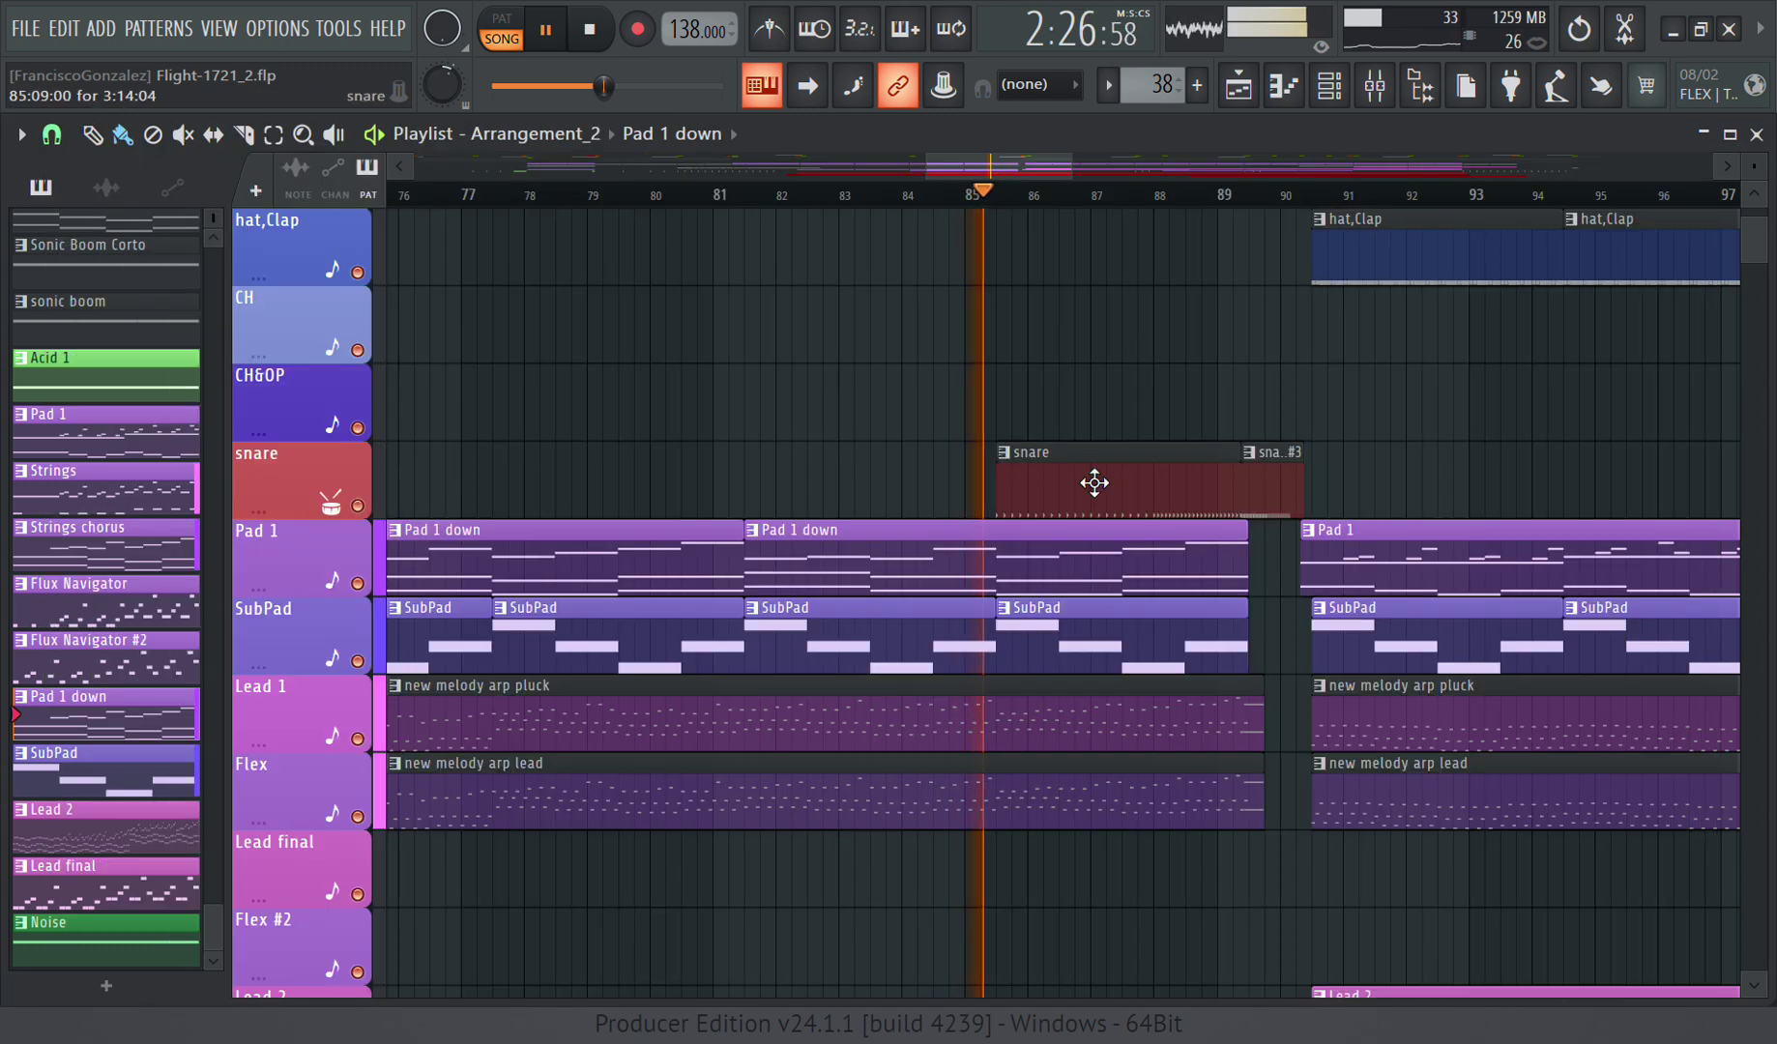
Step: Examine the closing notes of the new melody arp pluck clip around bars 30 to 33 of its piano roll, and close it
scroll(1082, 527, down, 3)
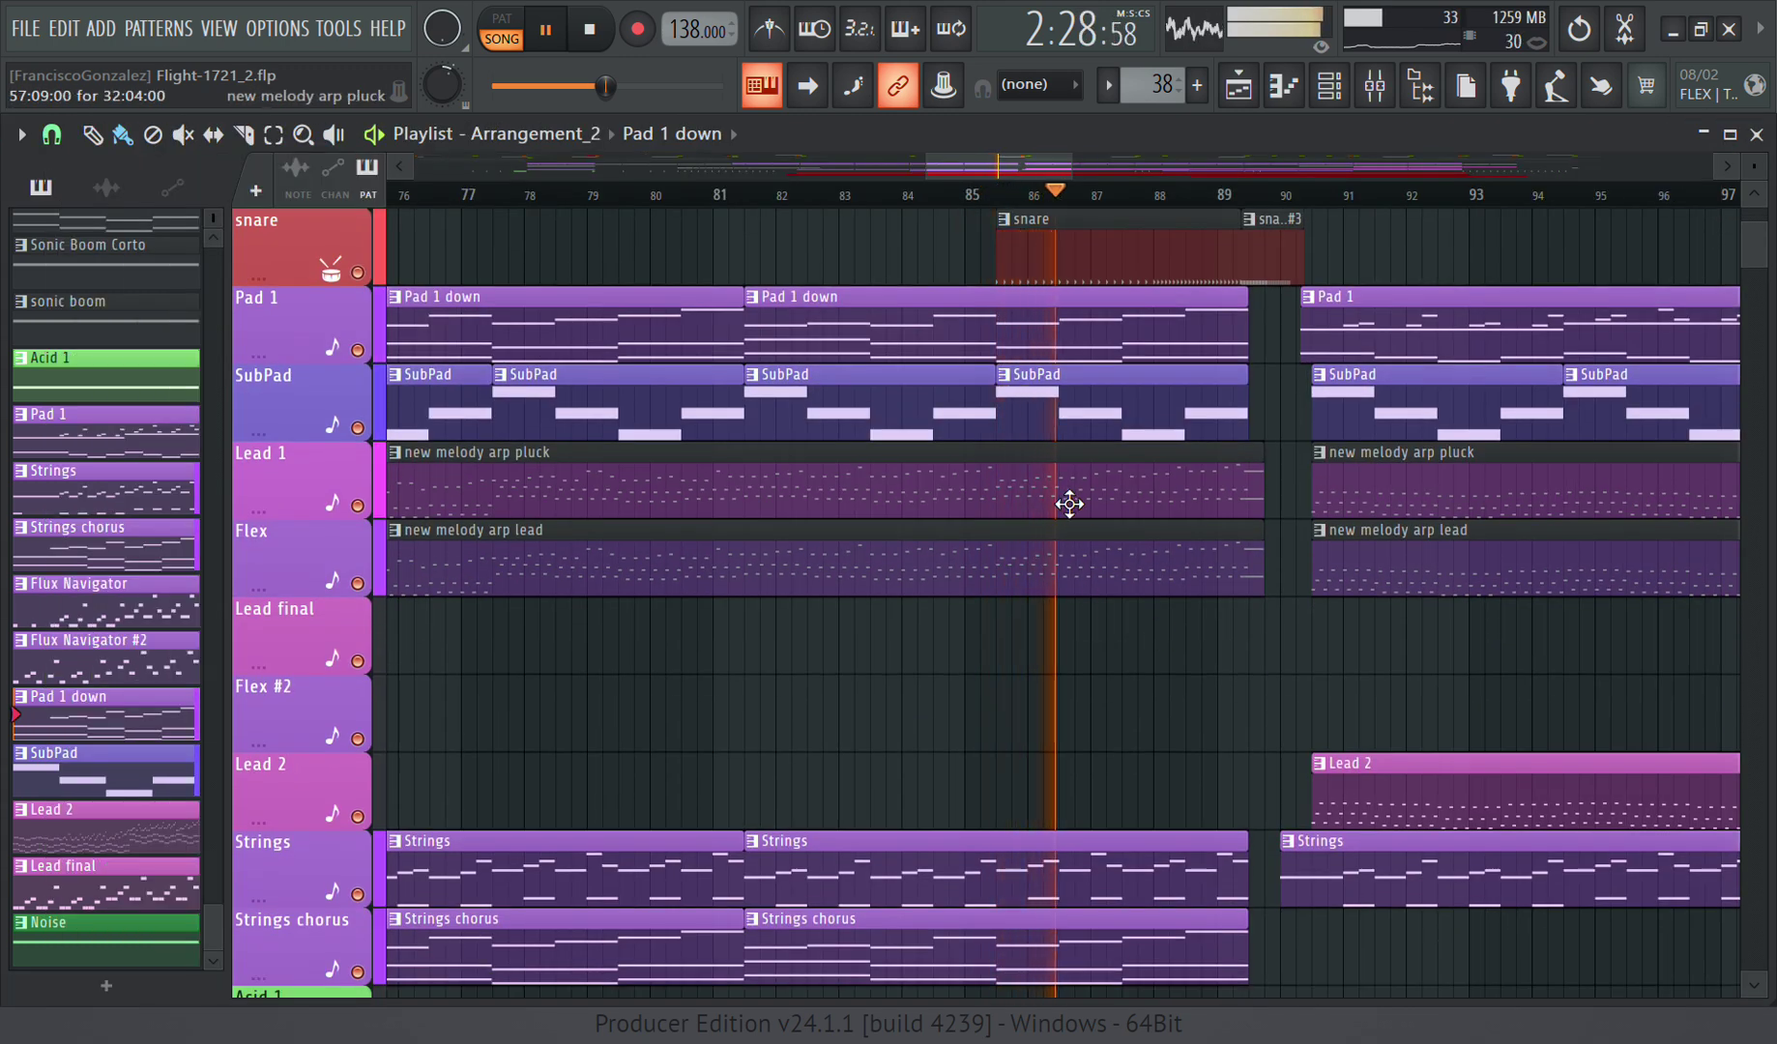
double_click(1079, 485)
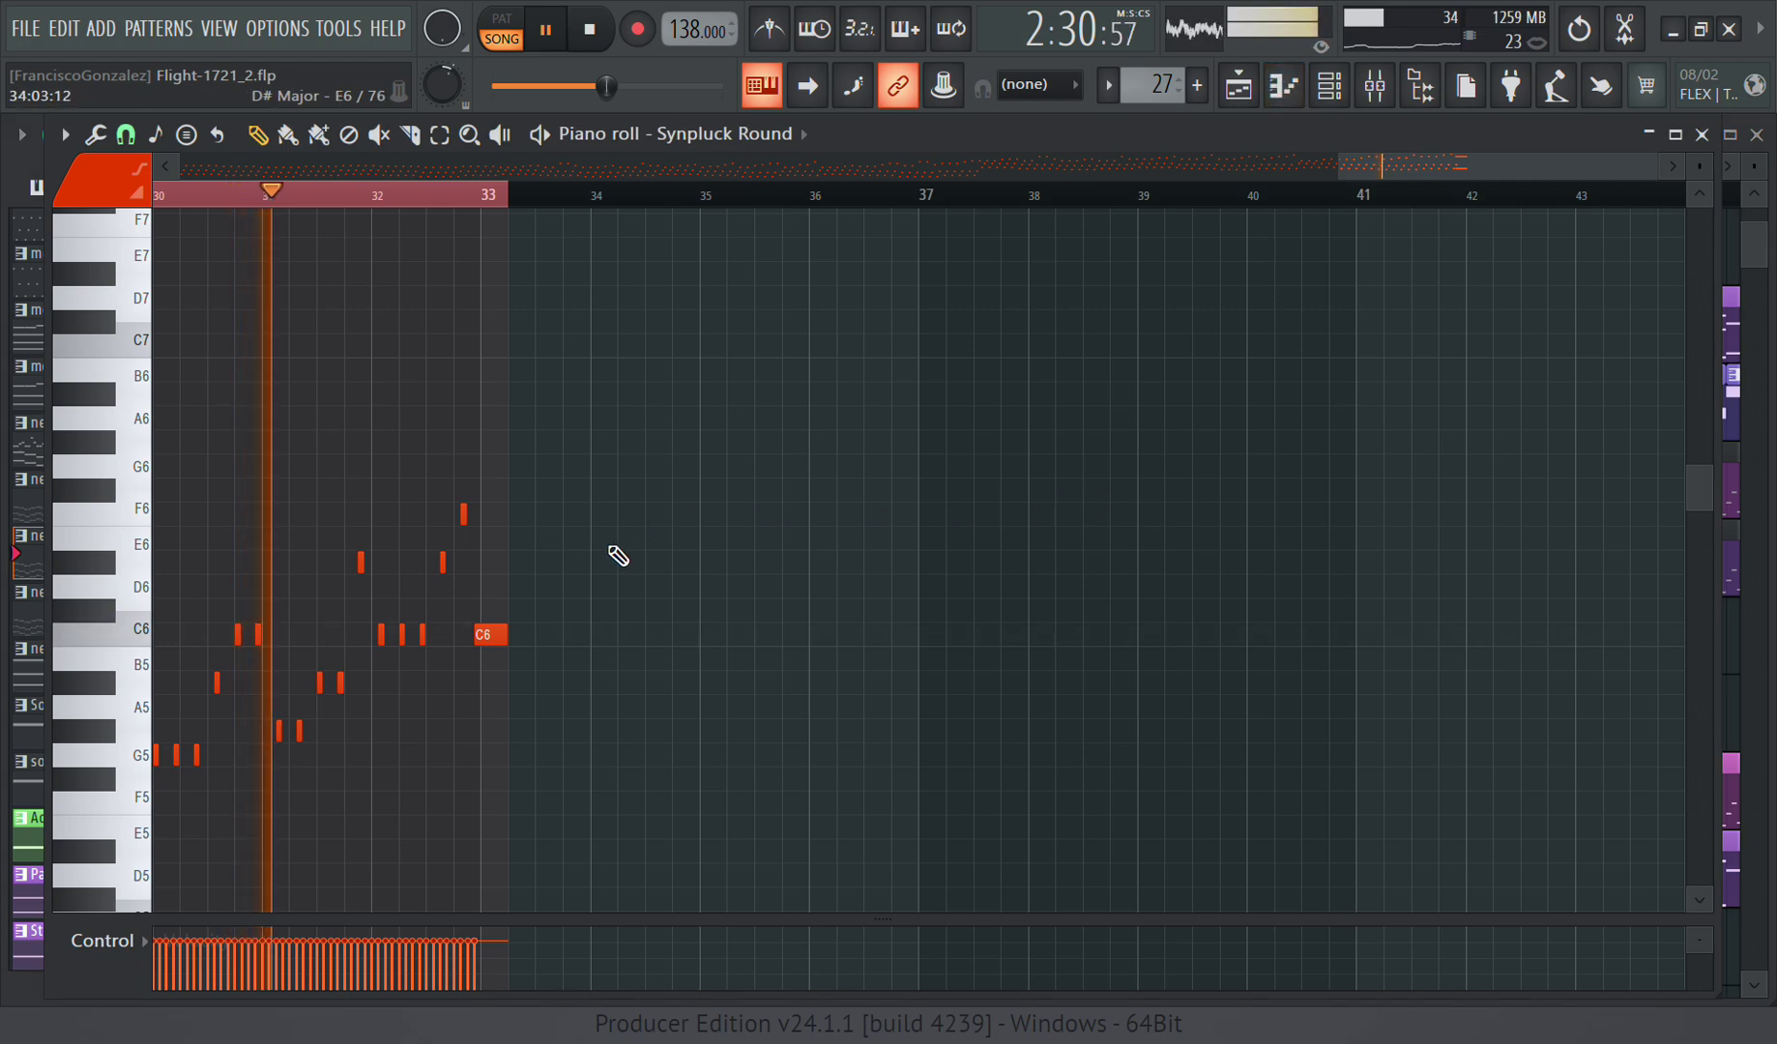
scroll(1558, 714, up, 5)
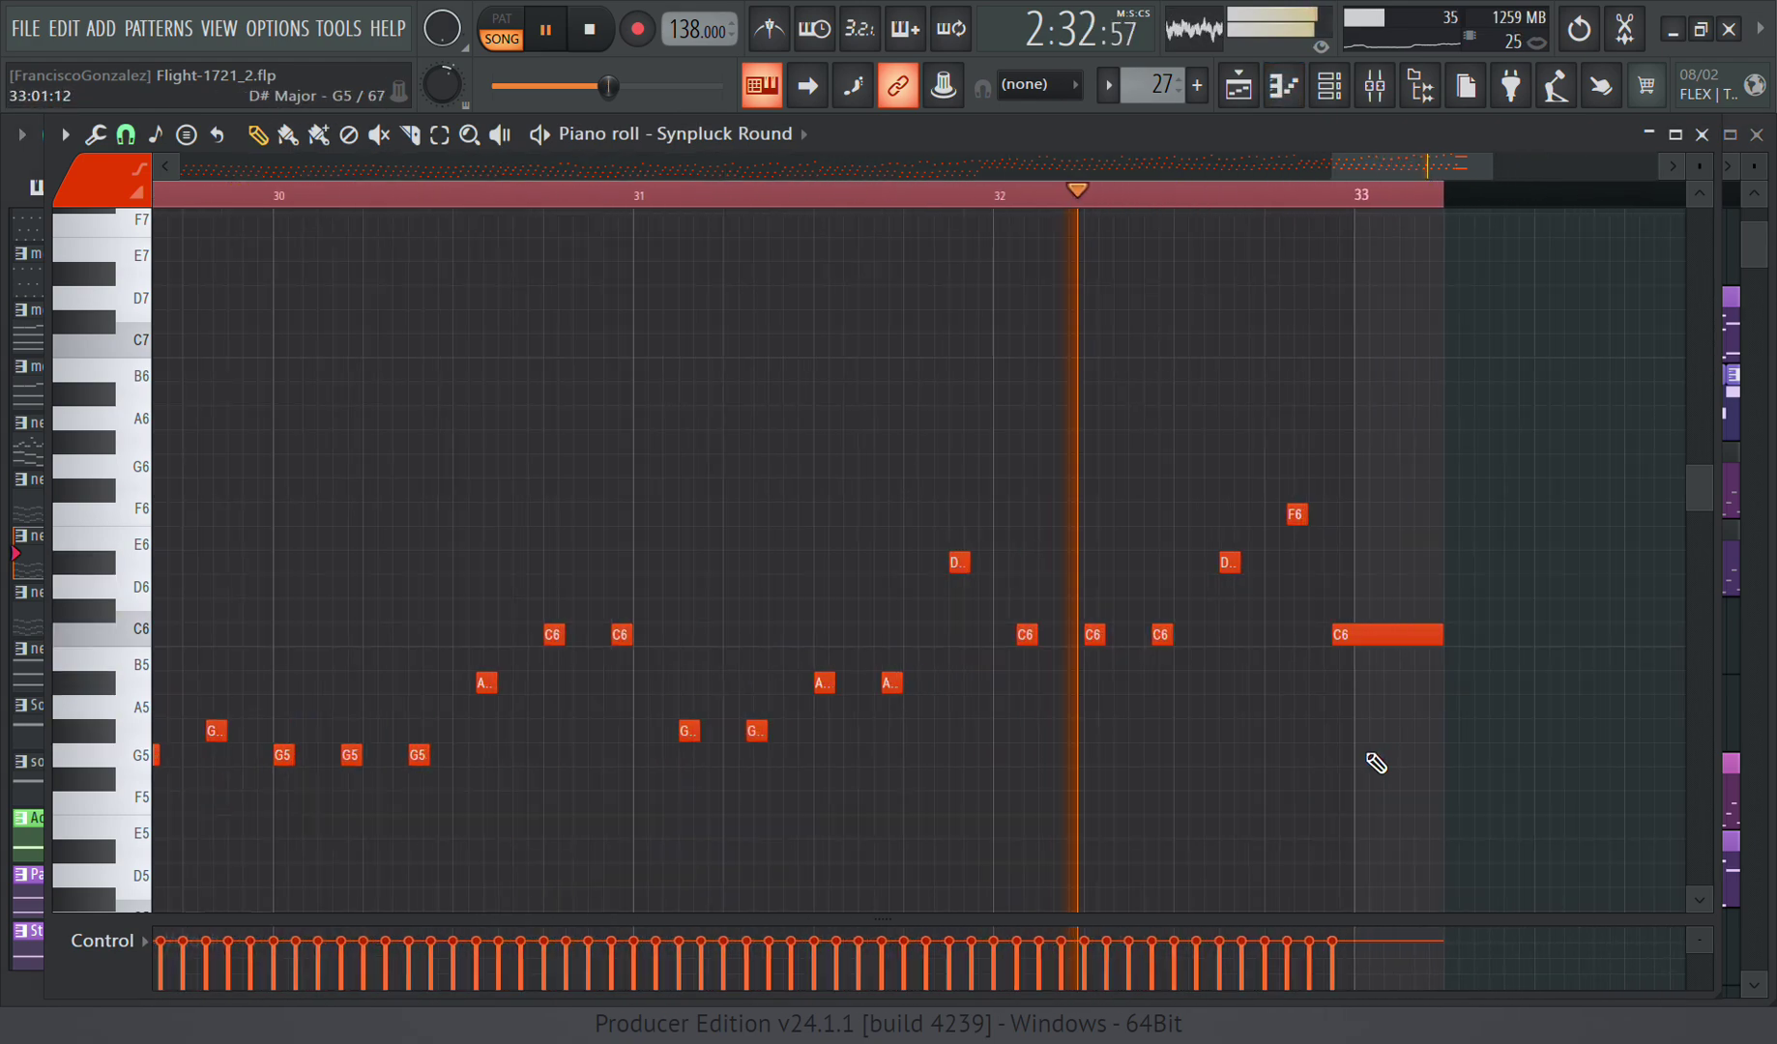
click(1703, 134)
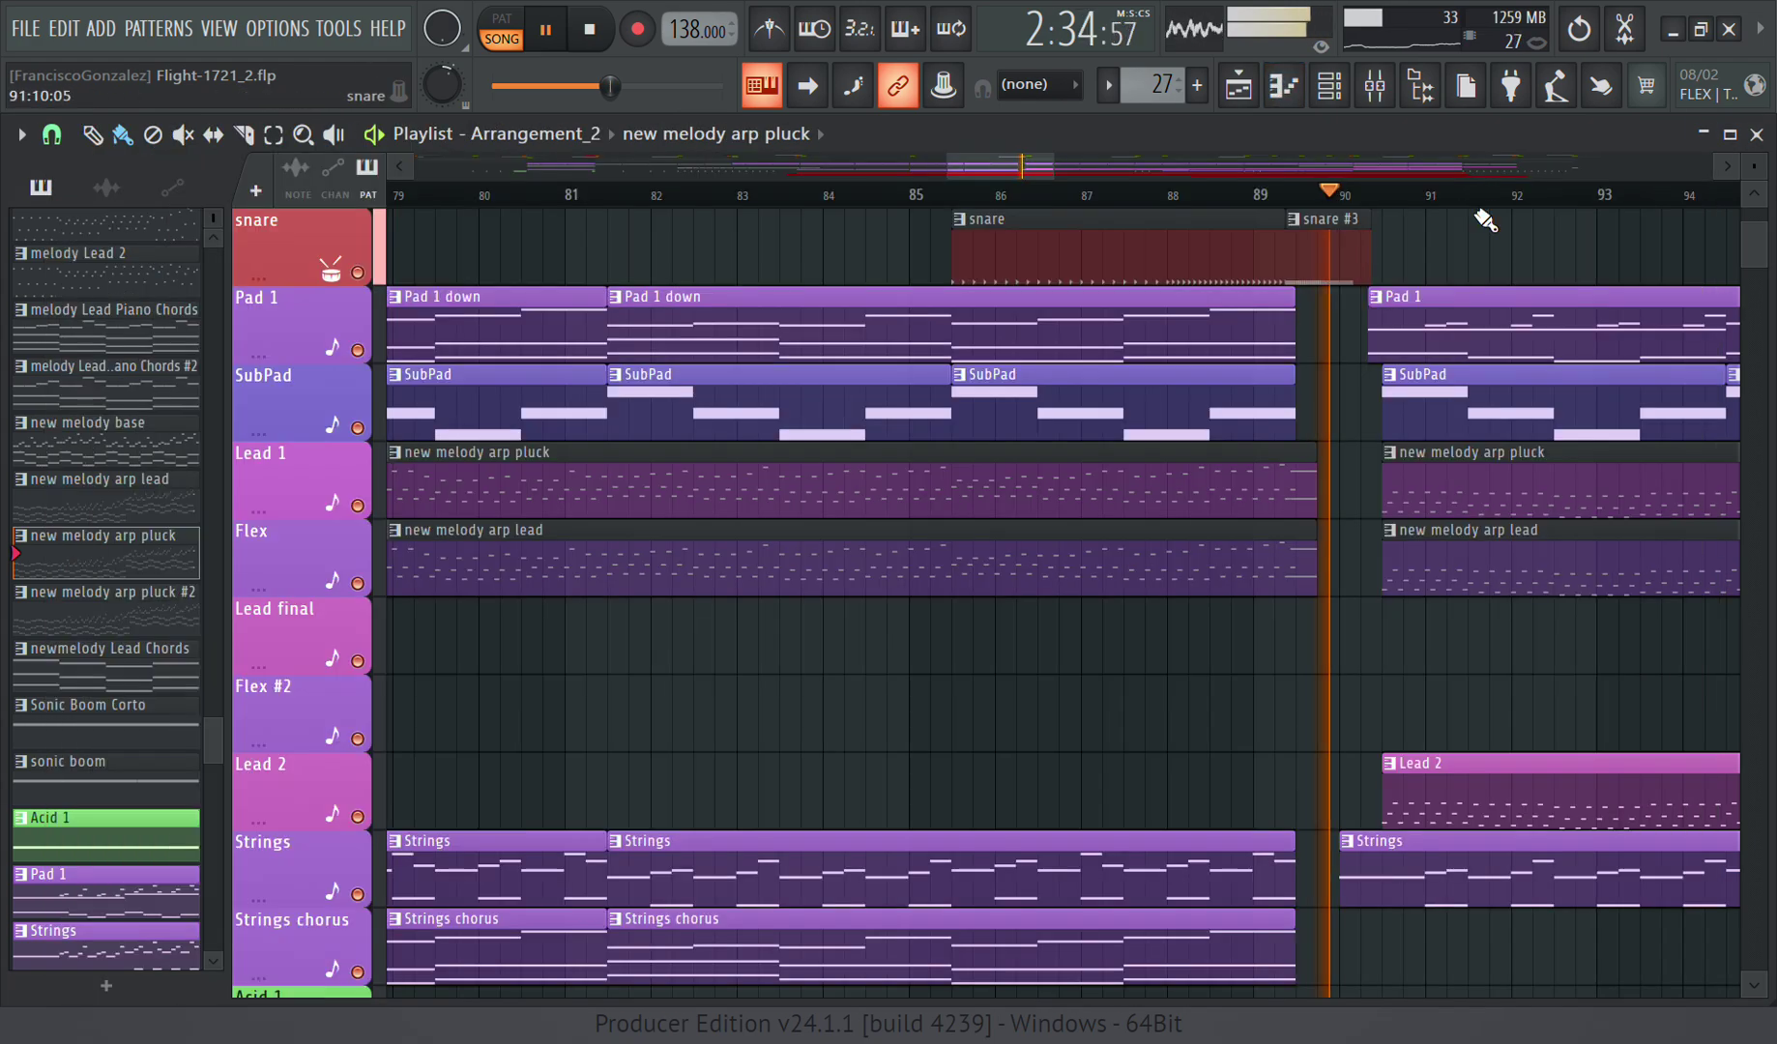
Step: Open the snare #3 clip's notes in the piano roll, filter the channel rack to the Drums group, and return to the playlist
scroll(1527, 599, up, 4)
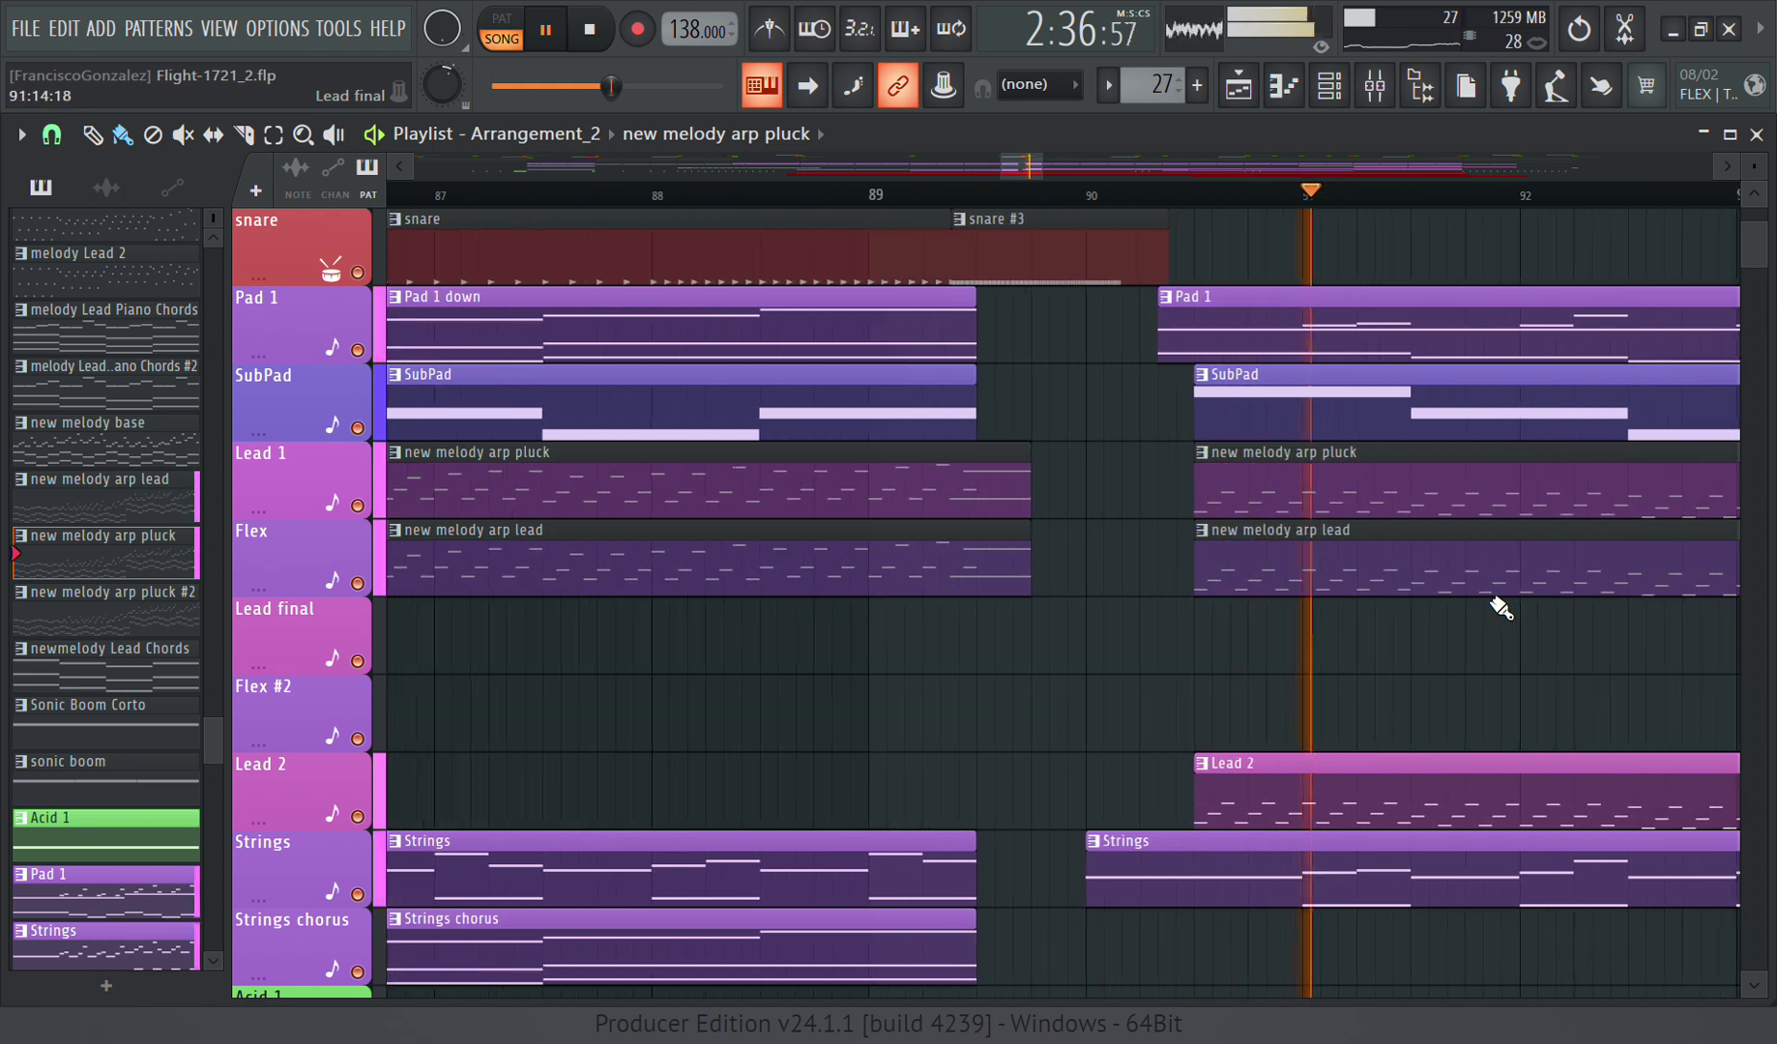
double_click(903, 263)
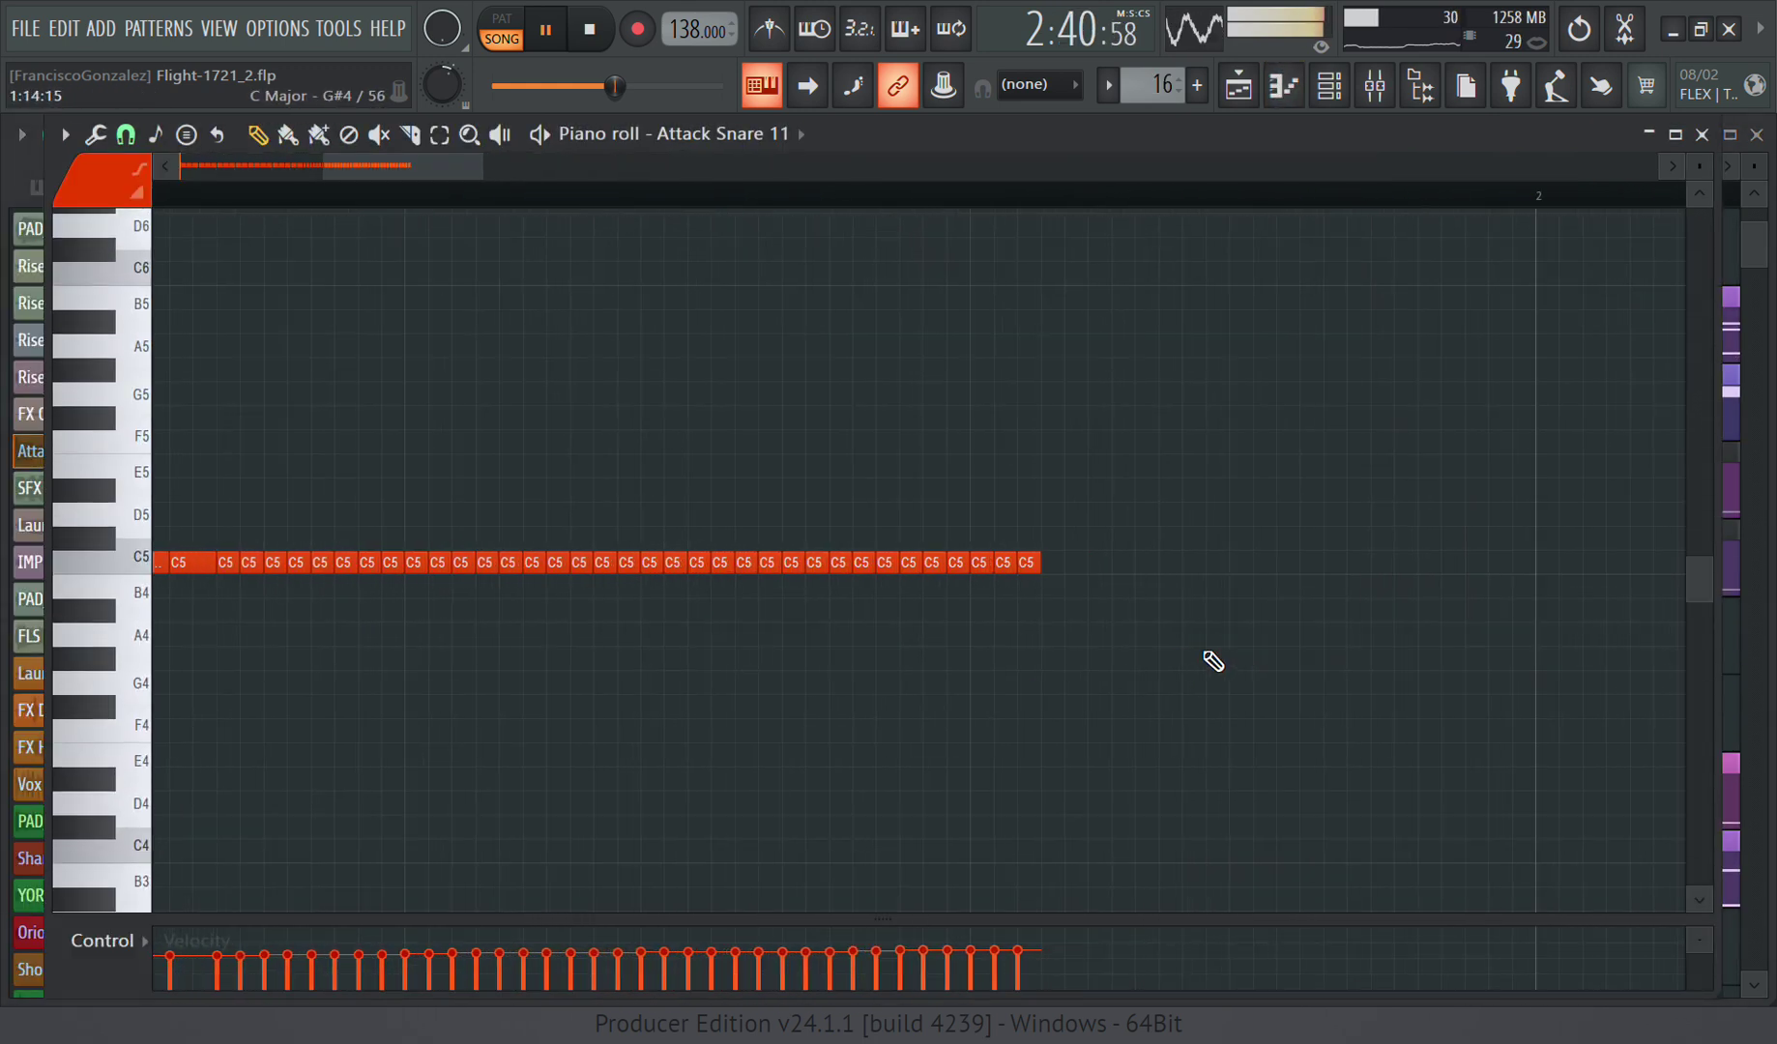
click(1329, 92)
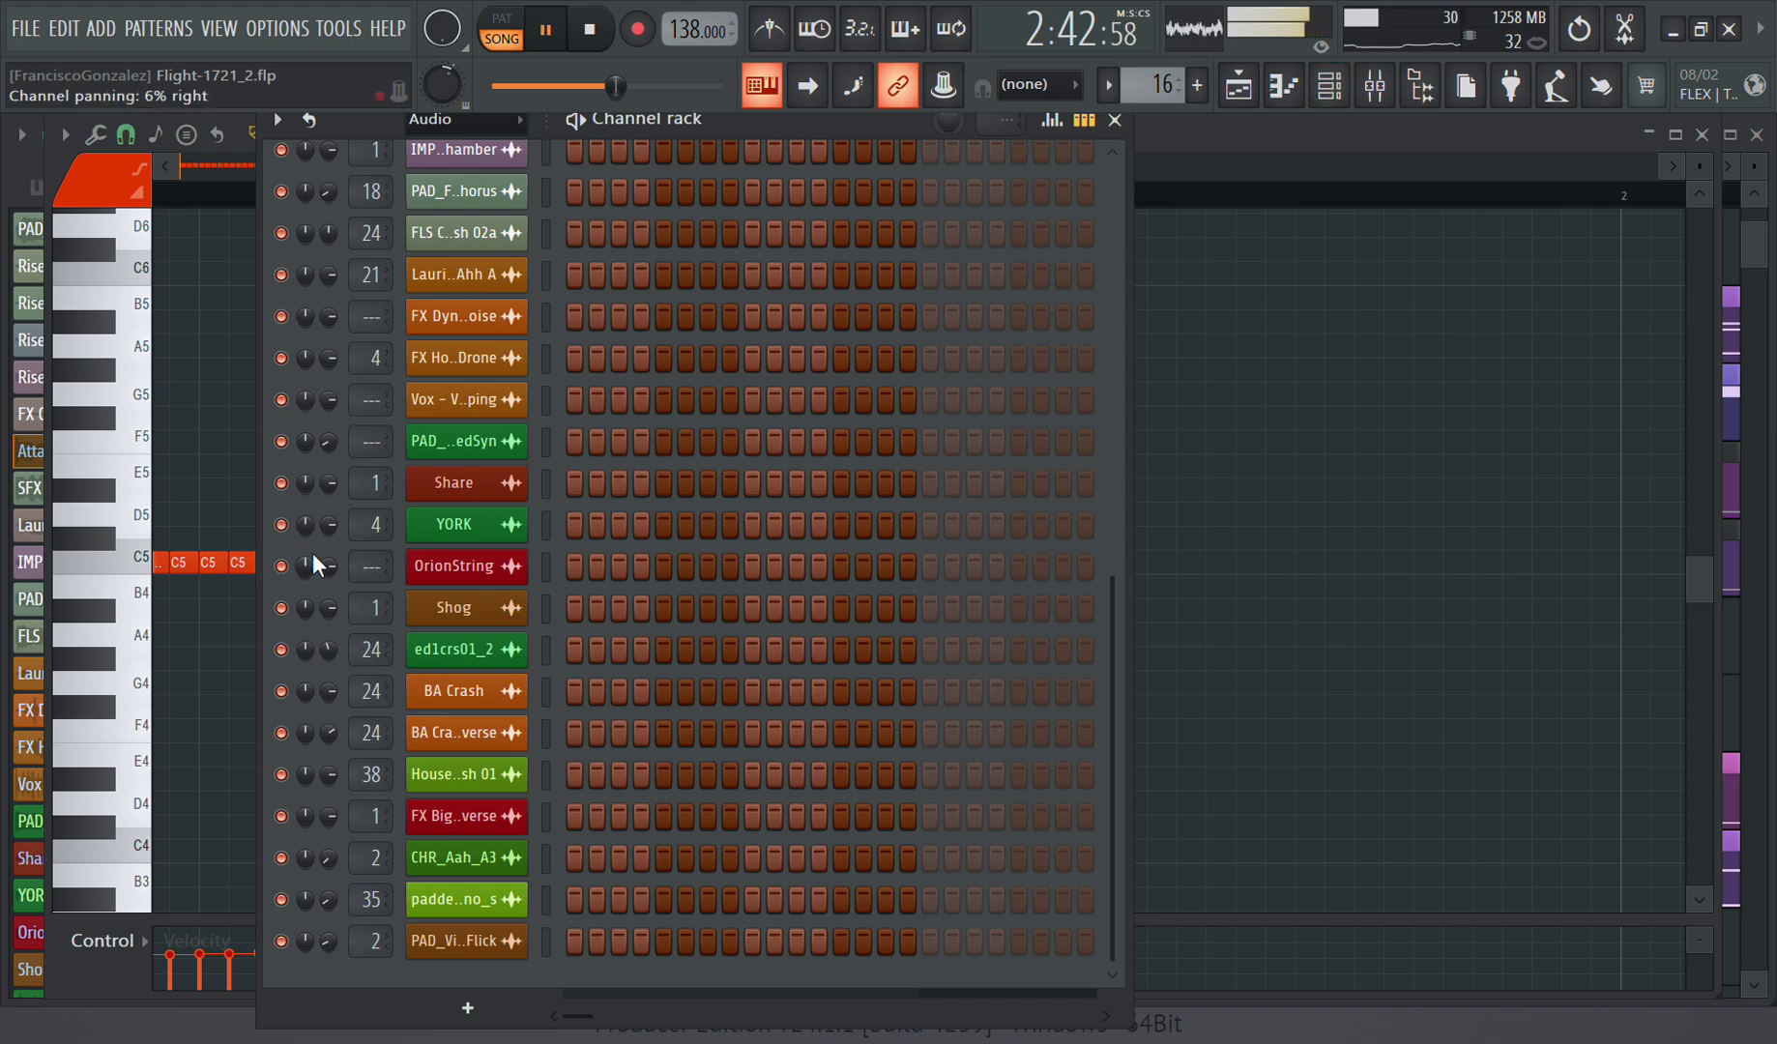
click(471, 124)
click(468, 224)
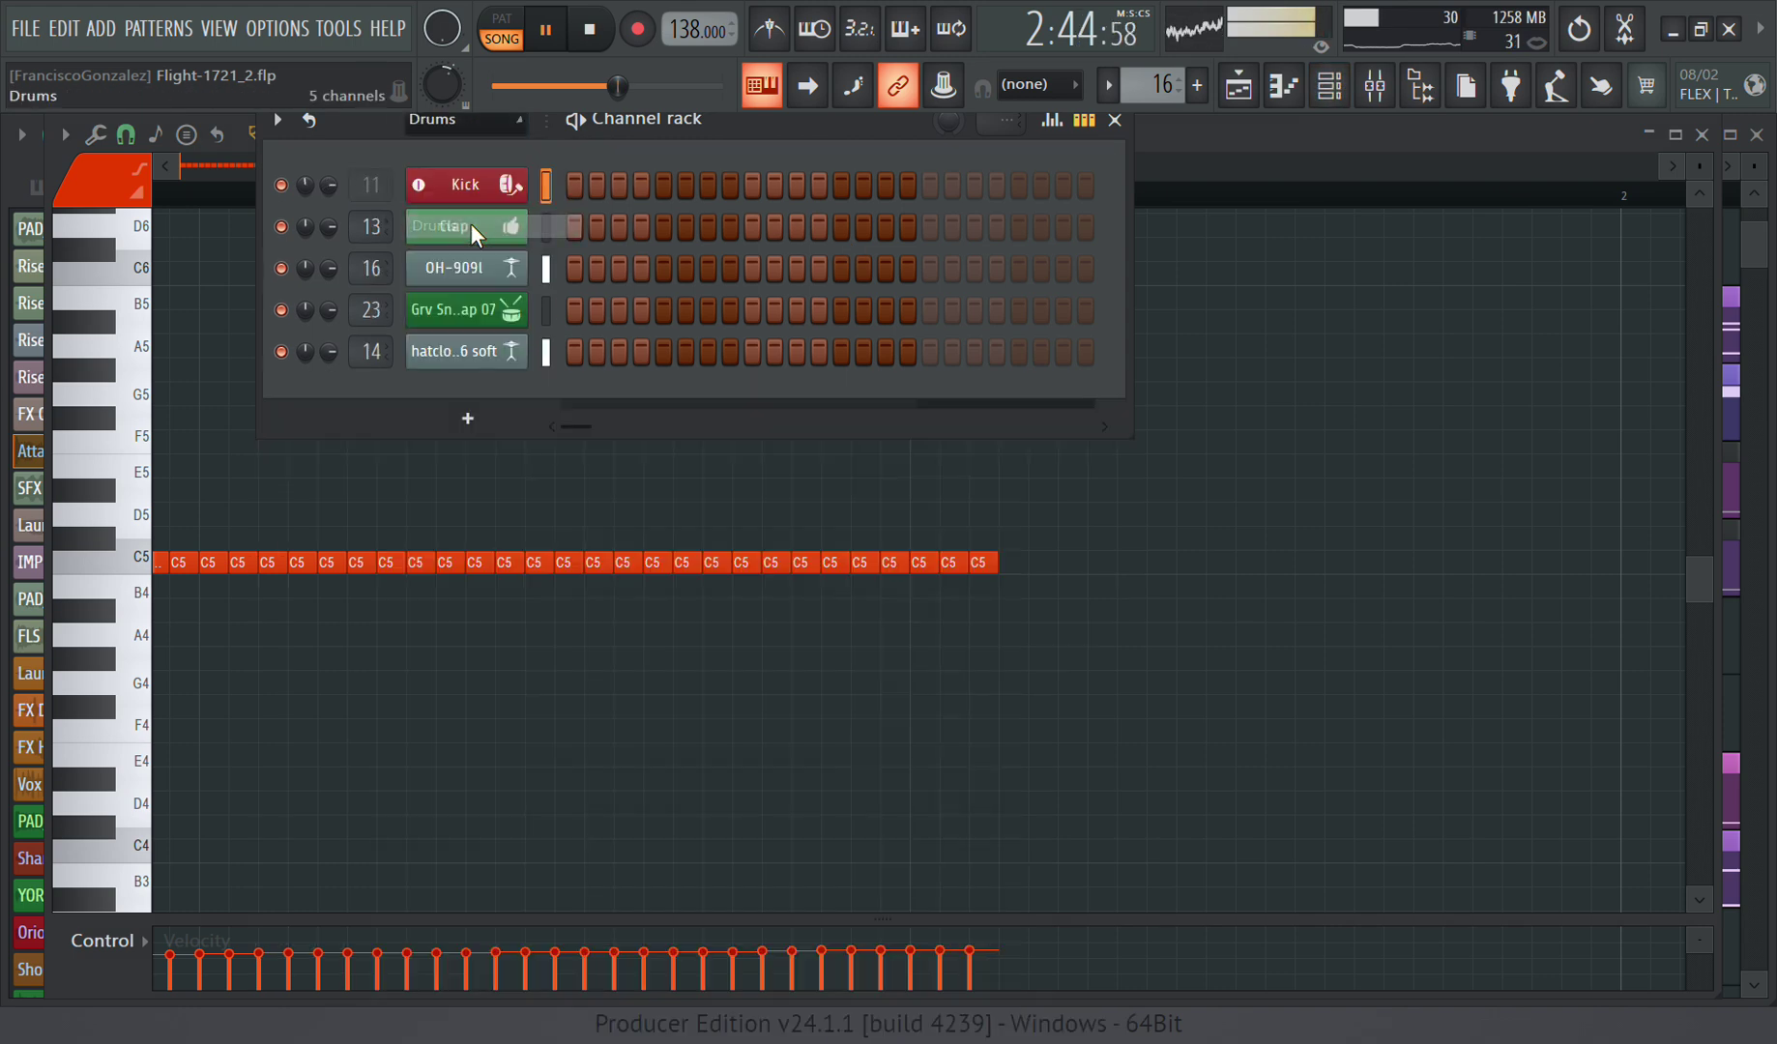
click(1113, 120)
click(1702, 134)
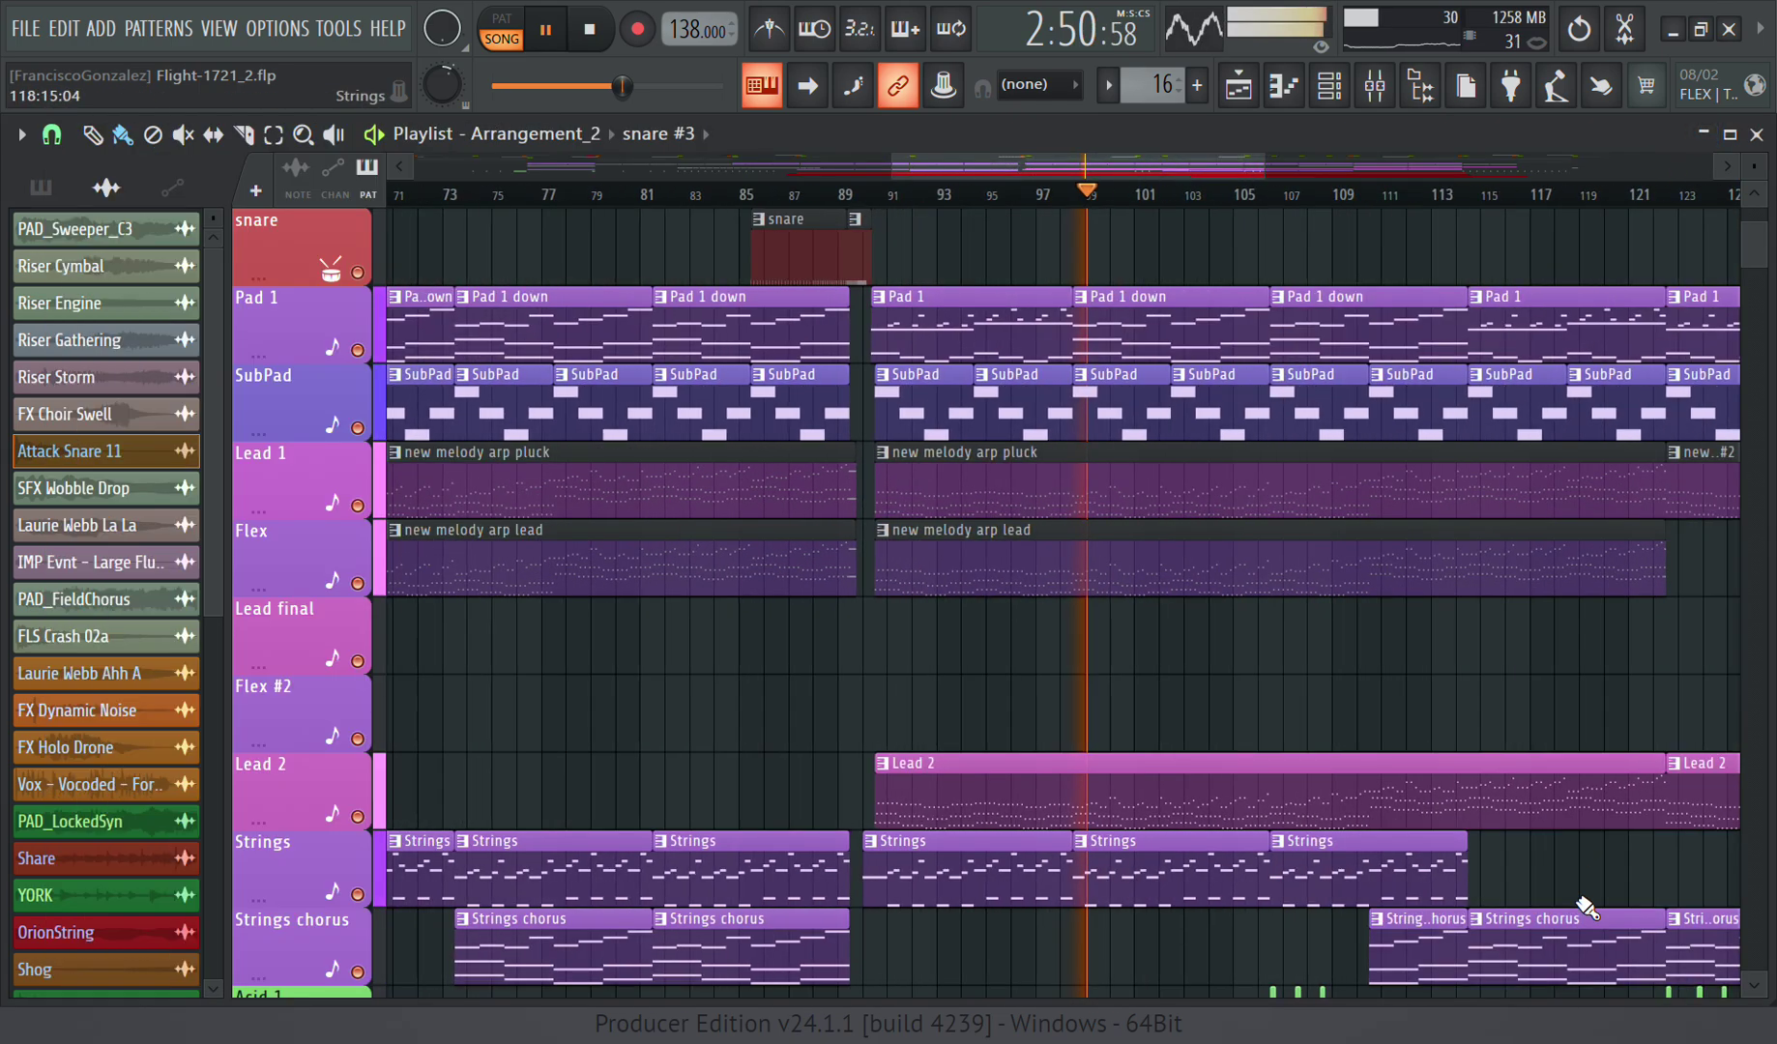
Step: Open the Lead 2 clip on the Lead 2 track in the piano roll and examine its notes from bar 1 to bar 30
double_click(943, 798)
scroll(903, 634, down, 3)
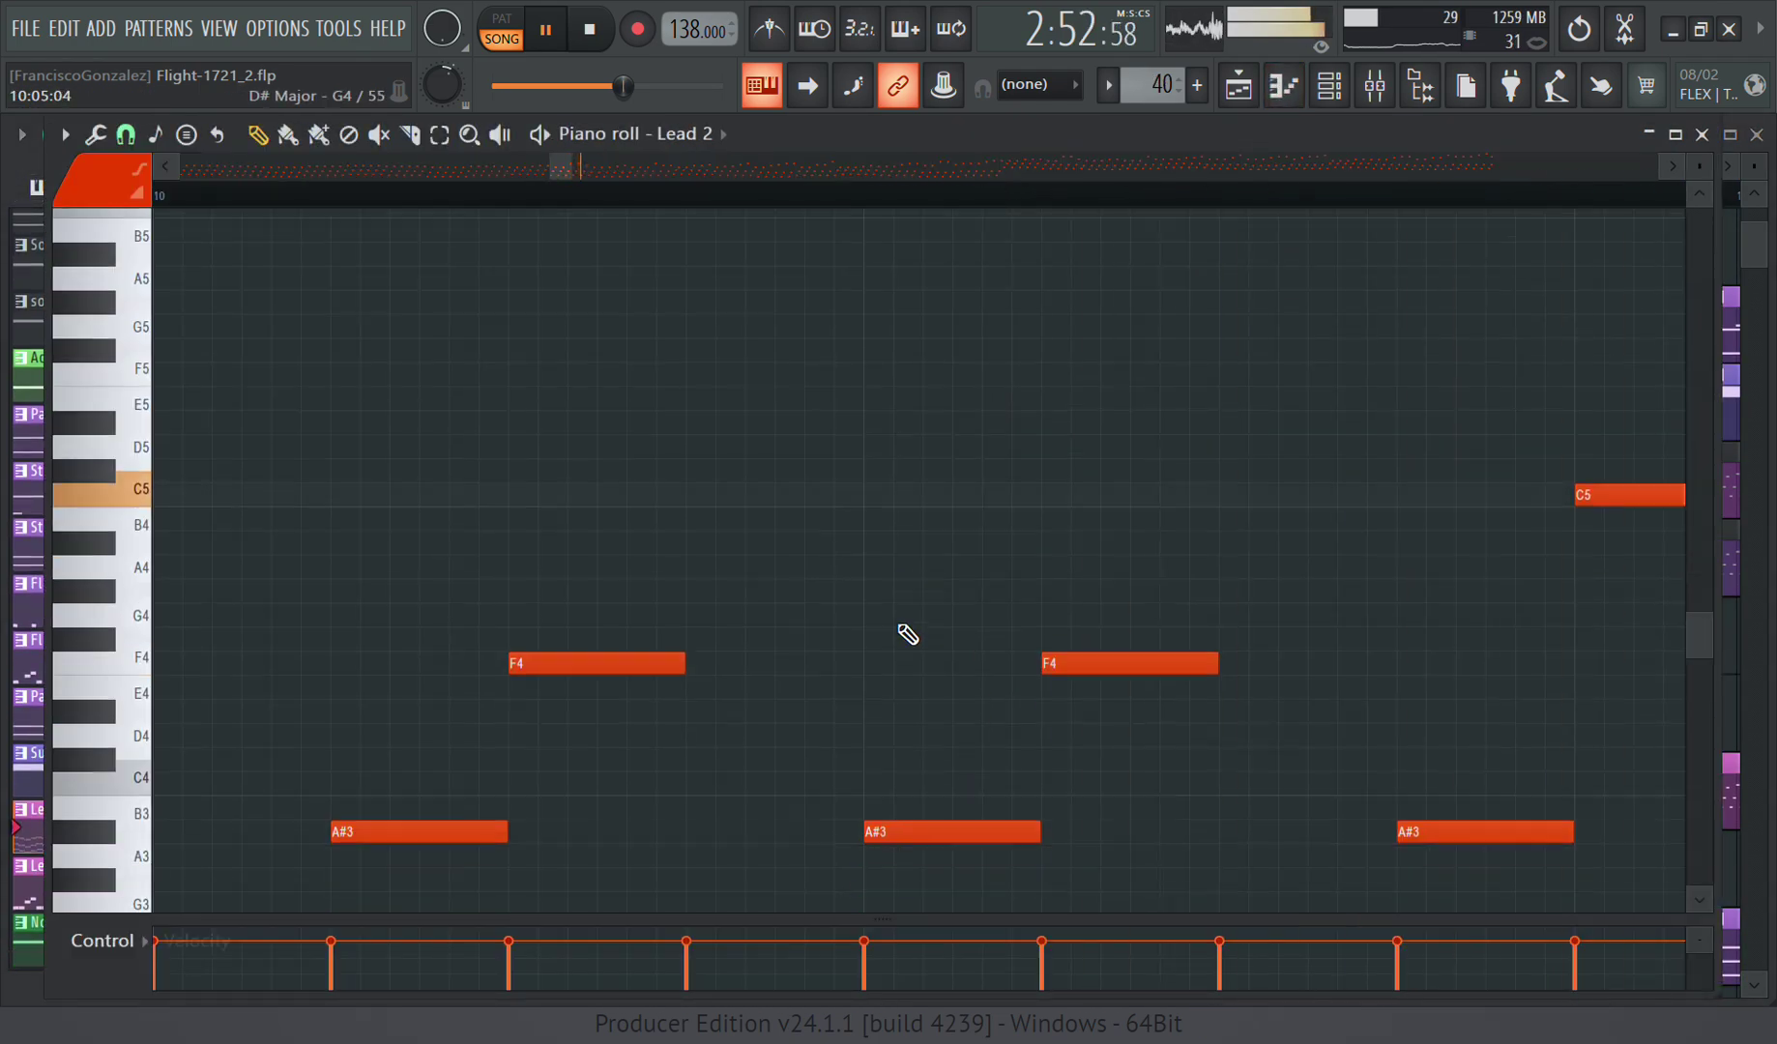
scroll(899, 607, down, 10)
scroll(903, 584, down, 4)
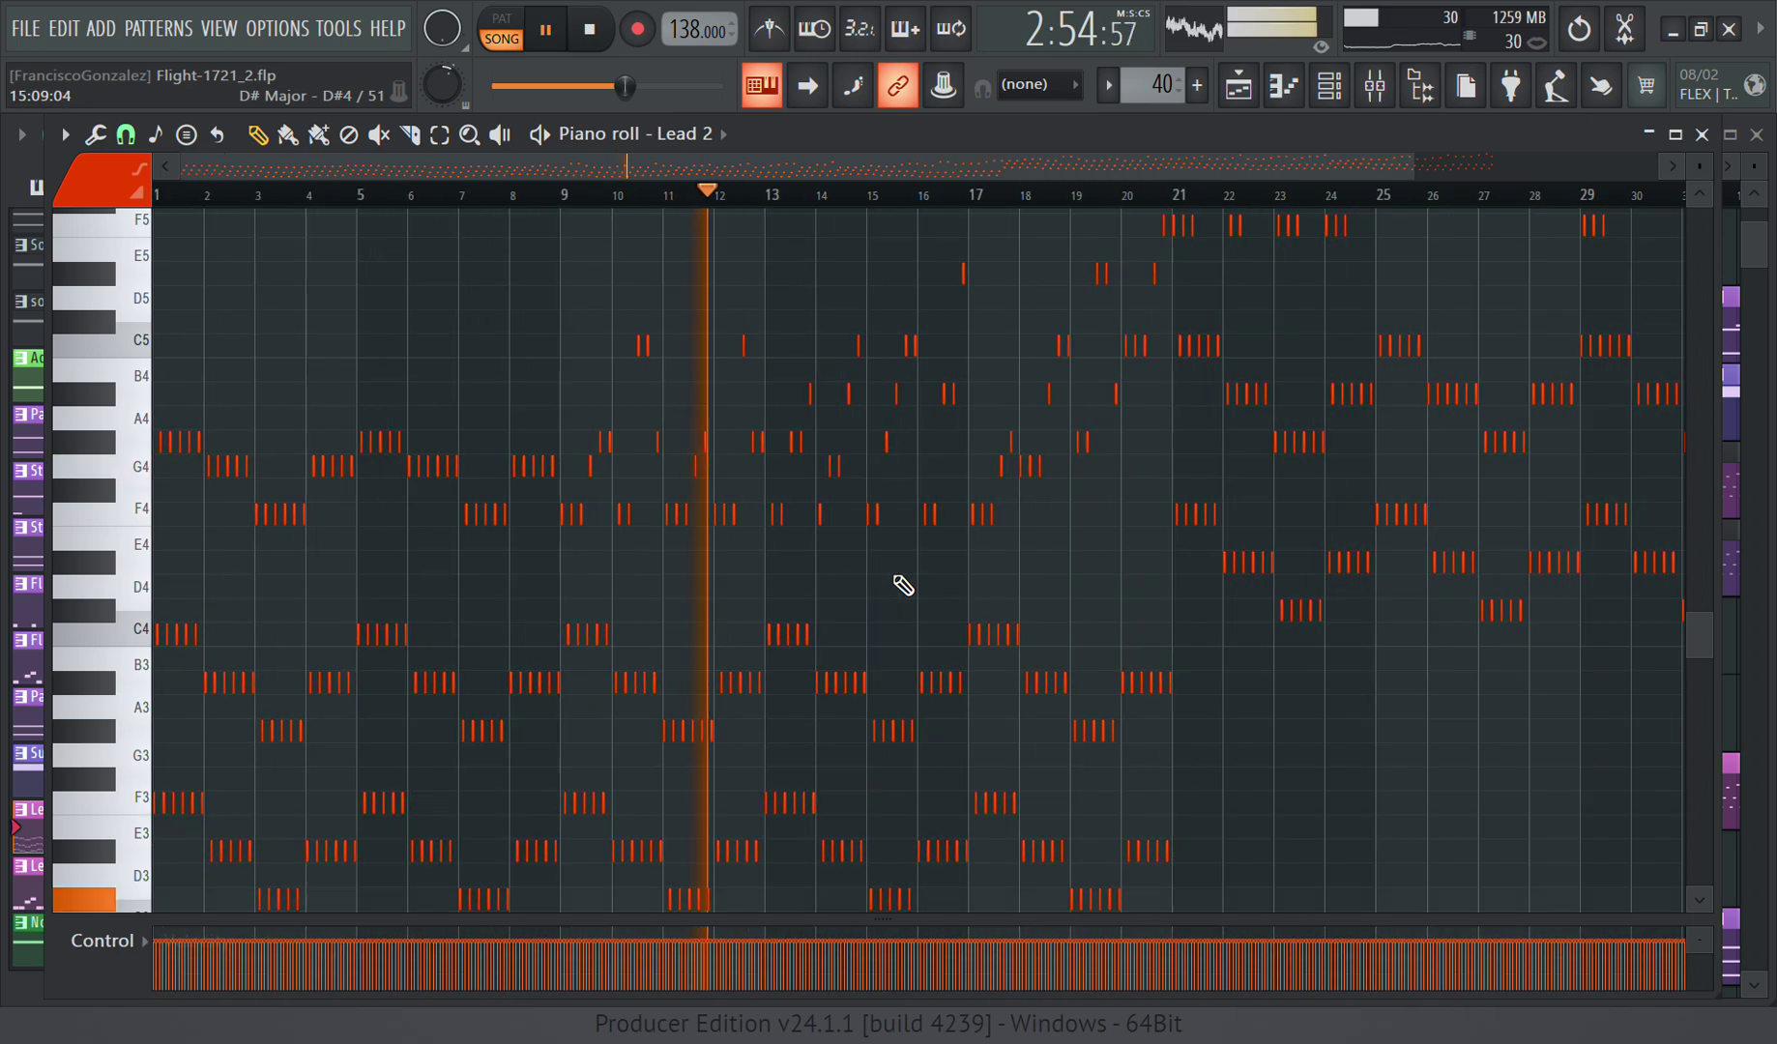
scroll(753, 567, up, 2)
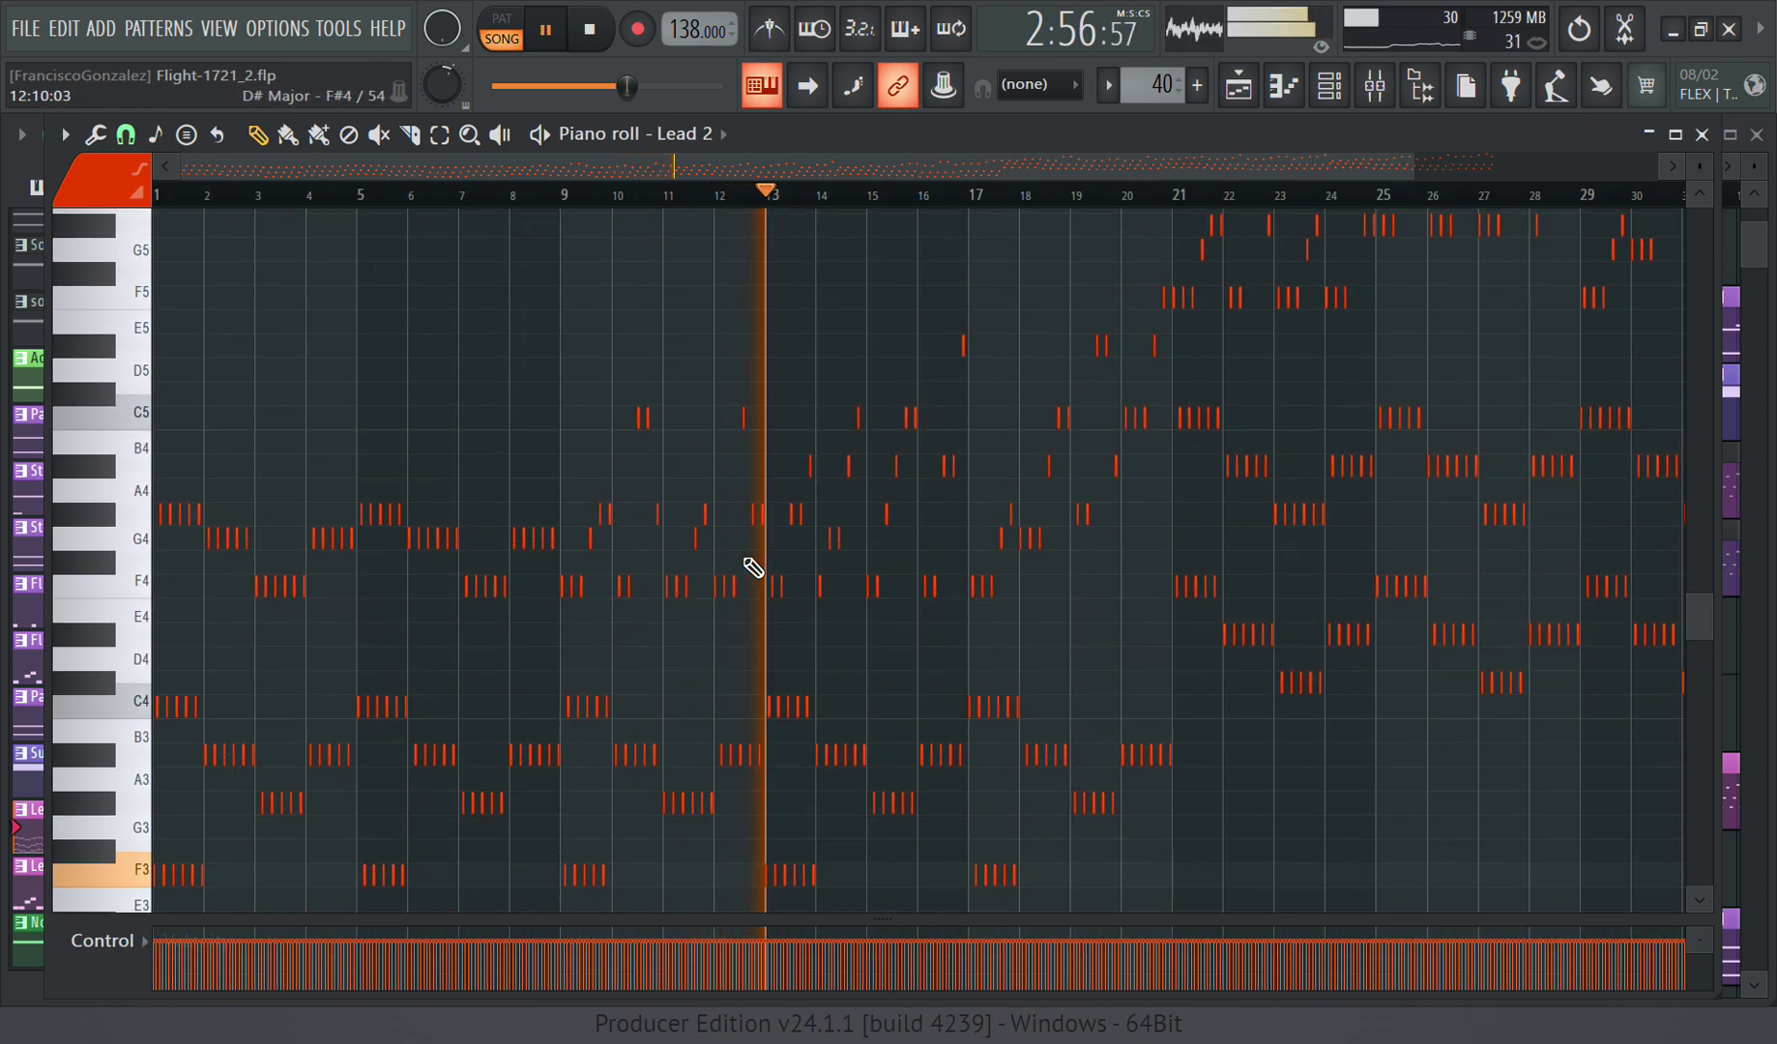
scroll(754, 568, down, 4)
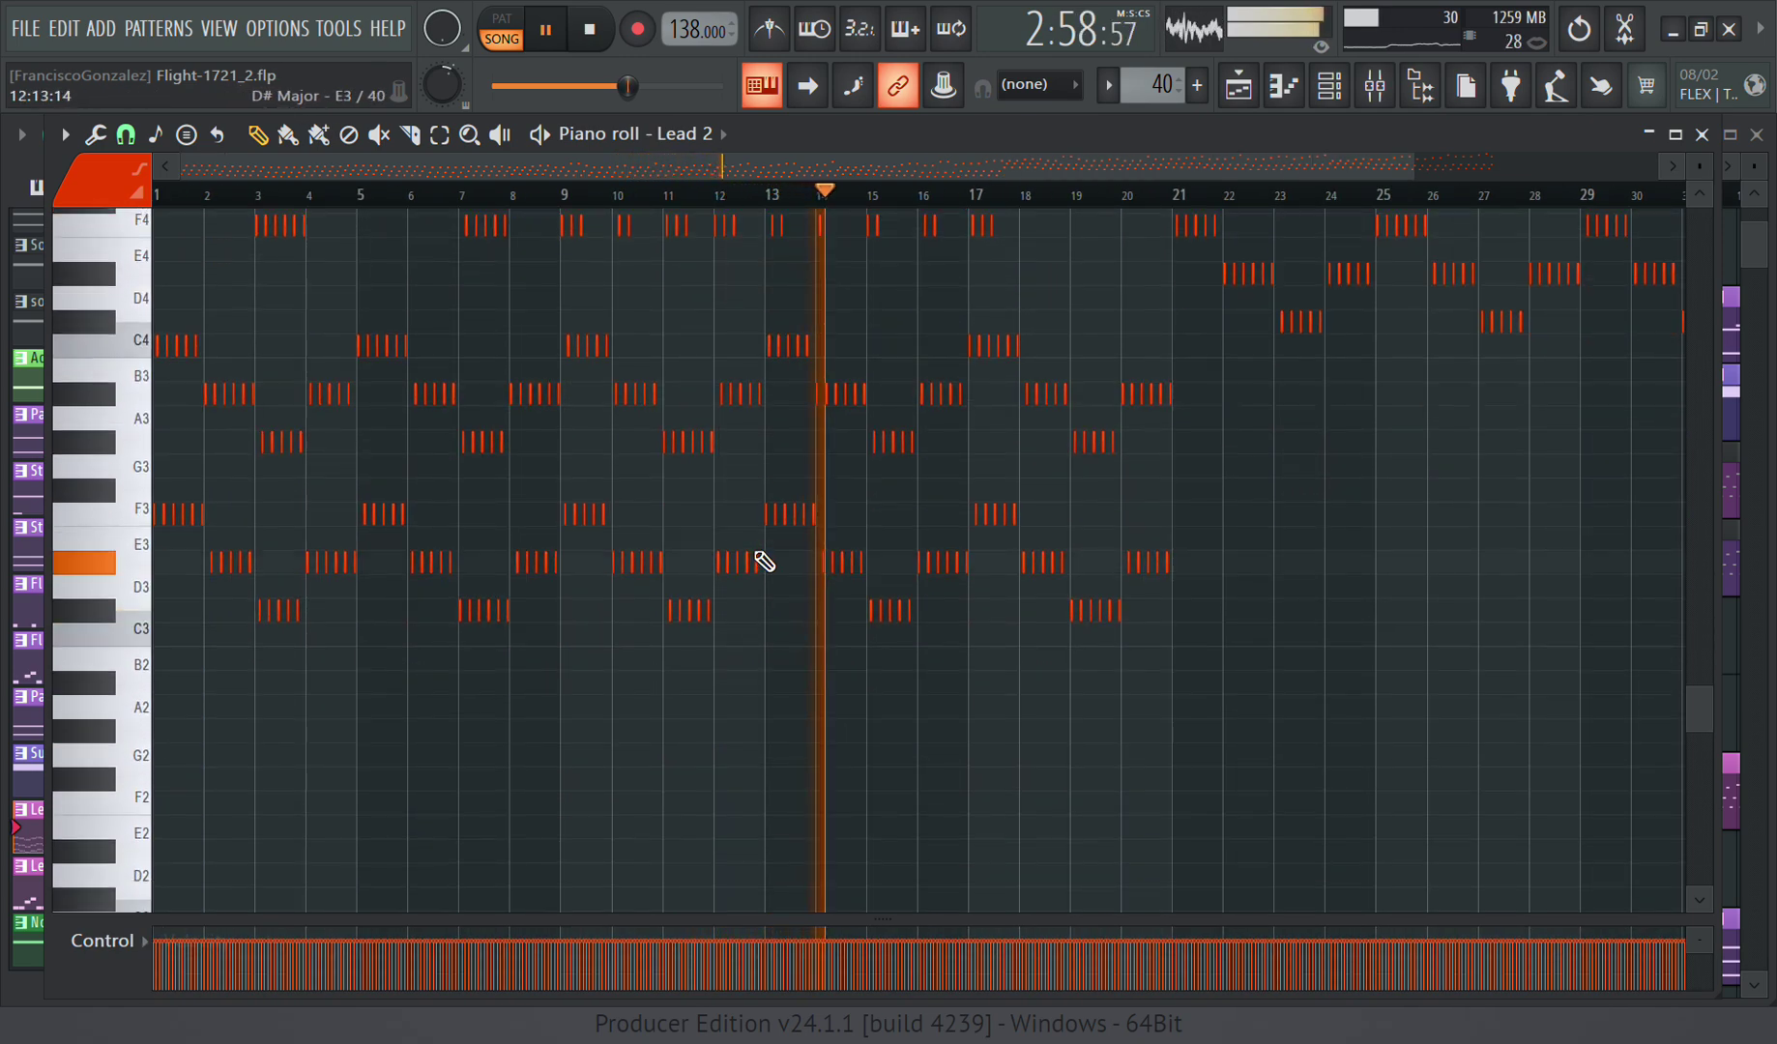
scroll(875, 578, up, 4)
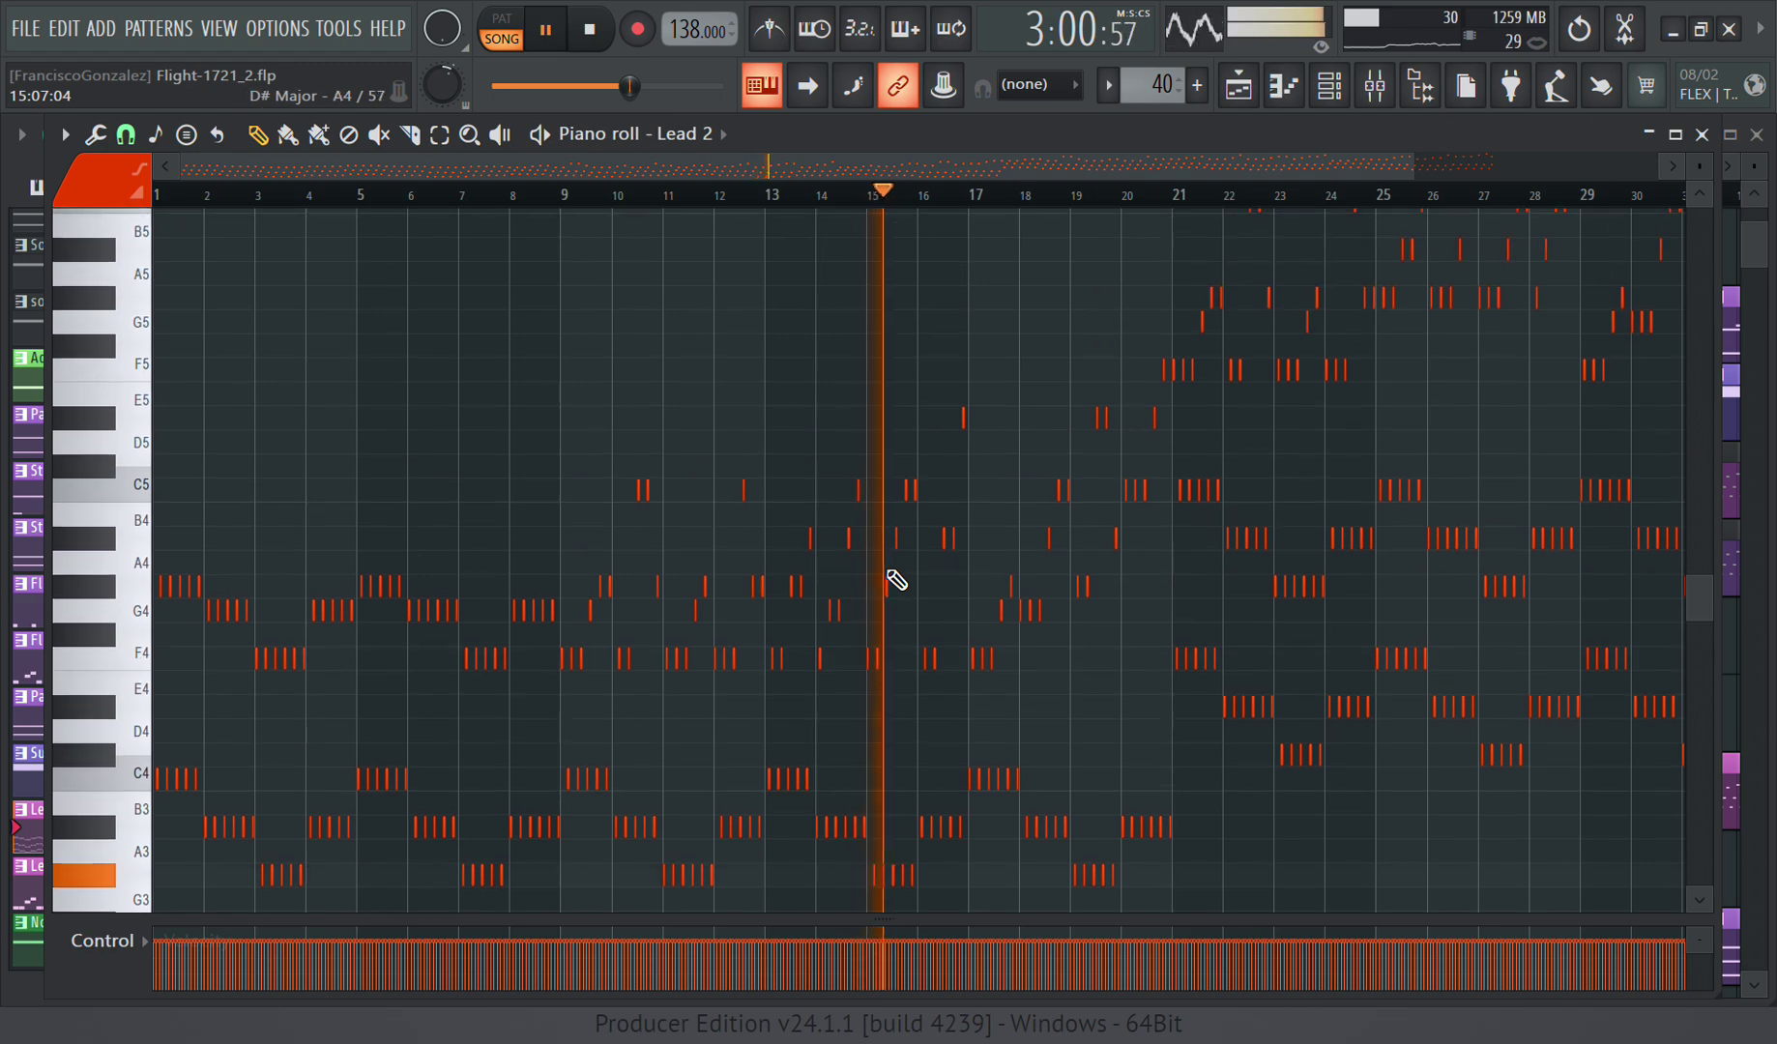
scroll(904, 567, up, 6)
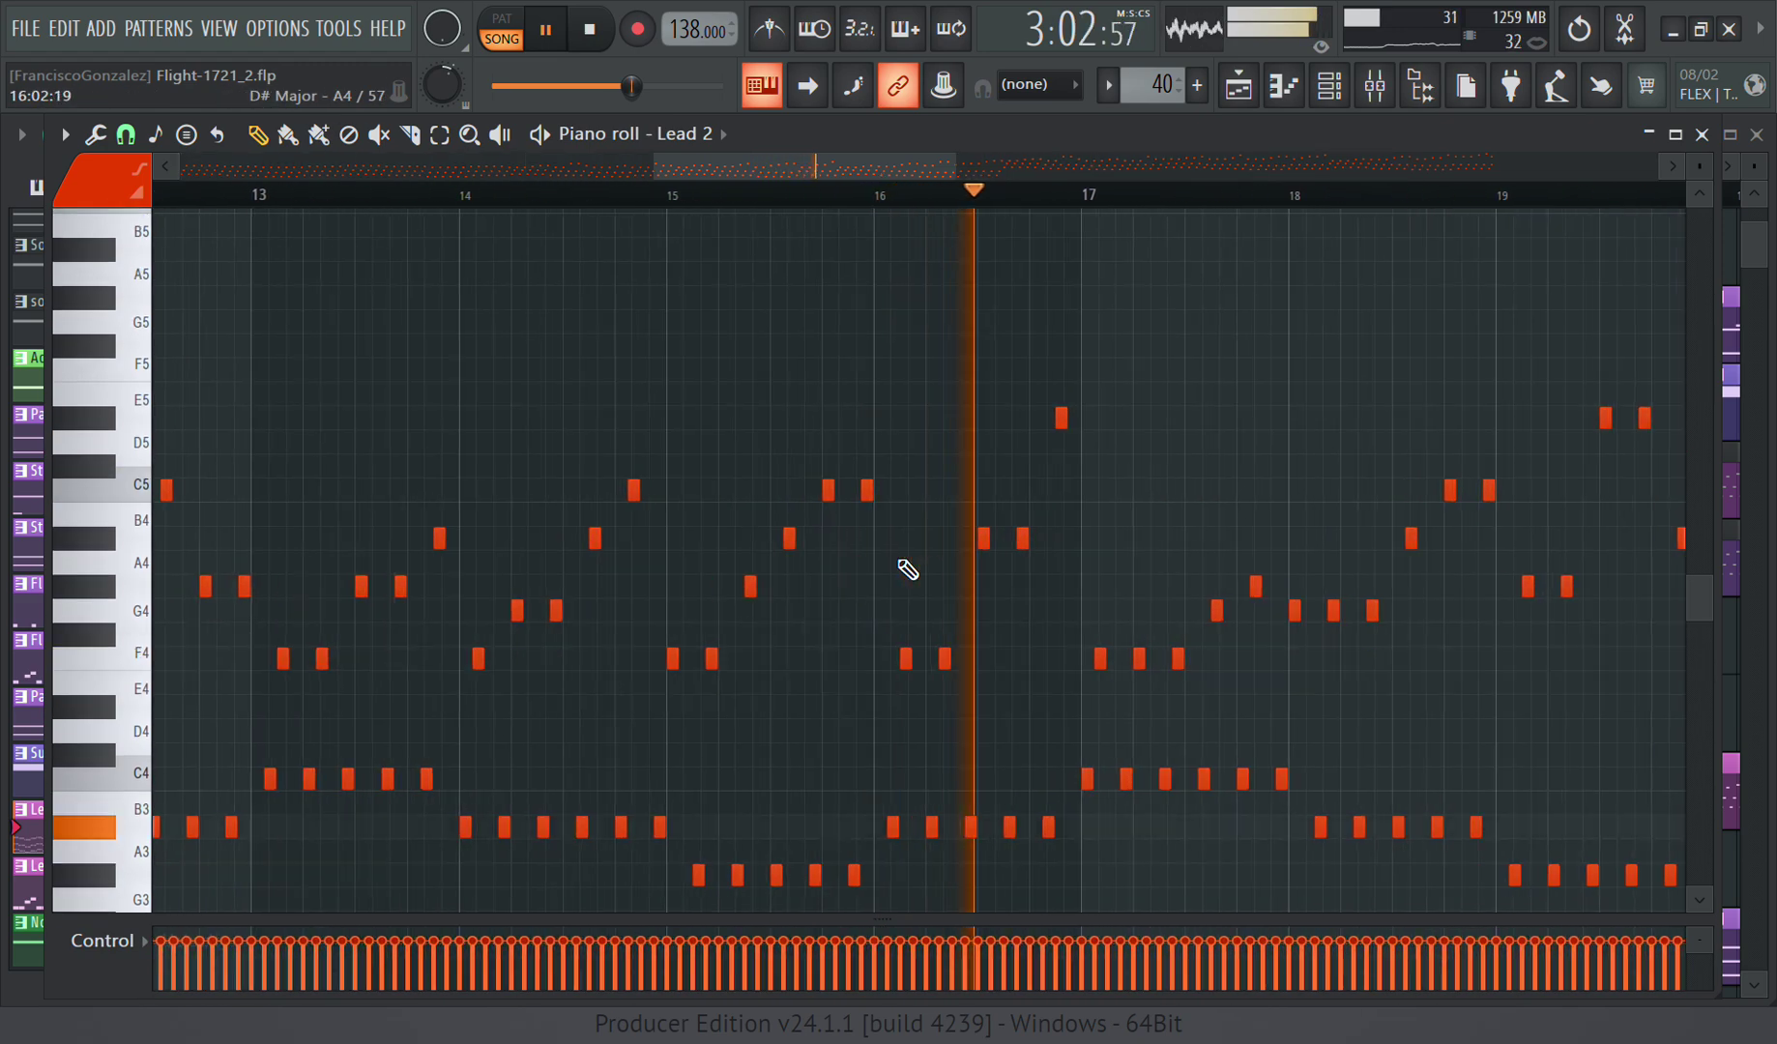
Step: Examine the higher Lead 2 notes around bars 20 to 25 of the piano roll, and return to the playlist
drag(835, 165, 1087, 169)
scroll(982, 363, down, 3)
scroll(987, 357, up, 3)
scroll(1133, 421, up, 4)
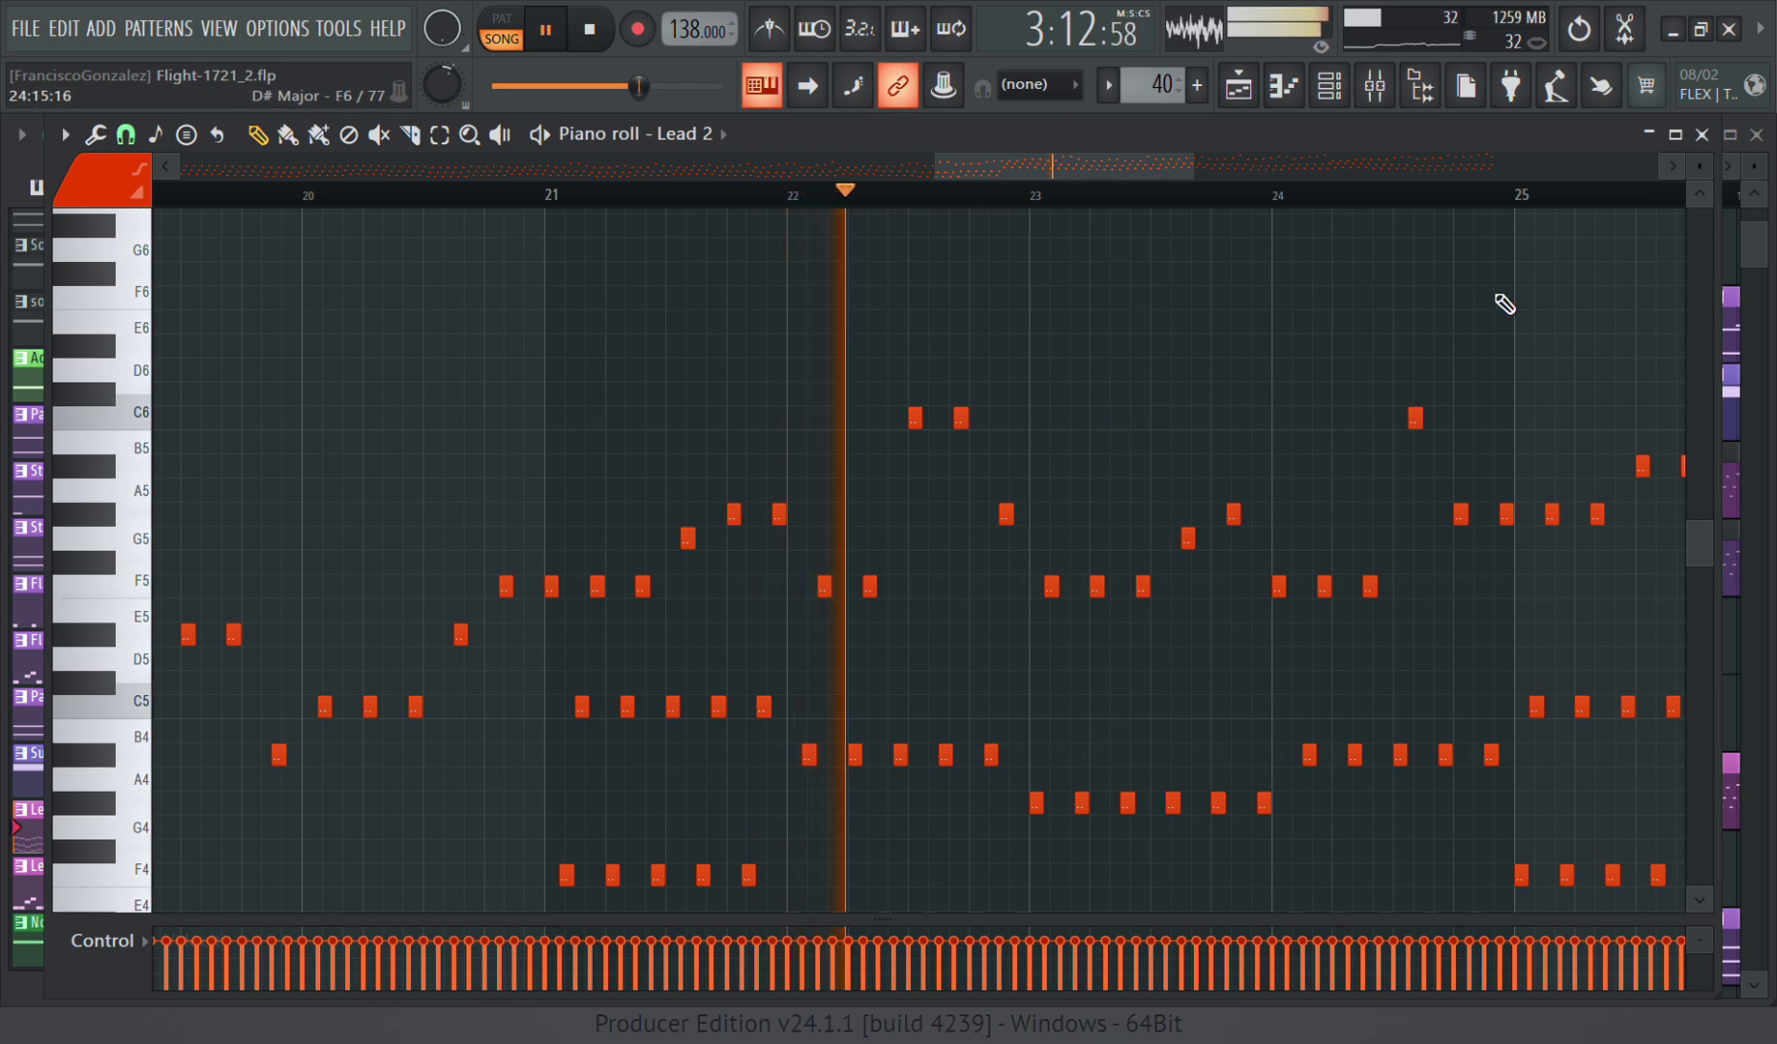
click(1703, 134)
Step: Open the Strings chorus clip after bar 114 to view its notes in the piano roll, and close it
scroll(884, 528, down, 2)
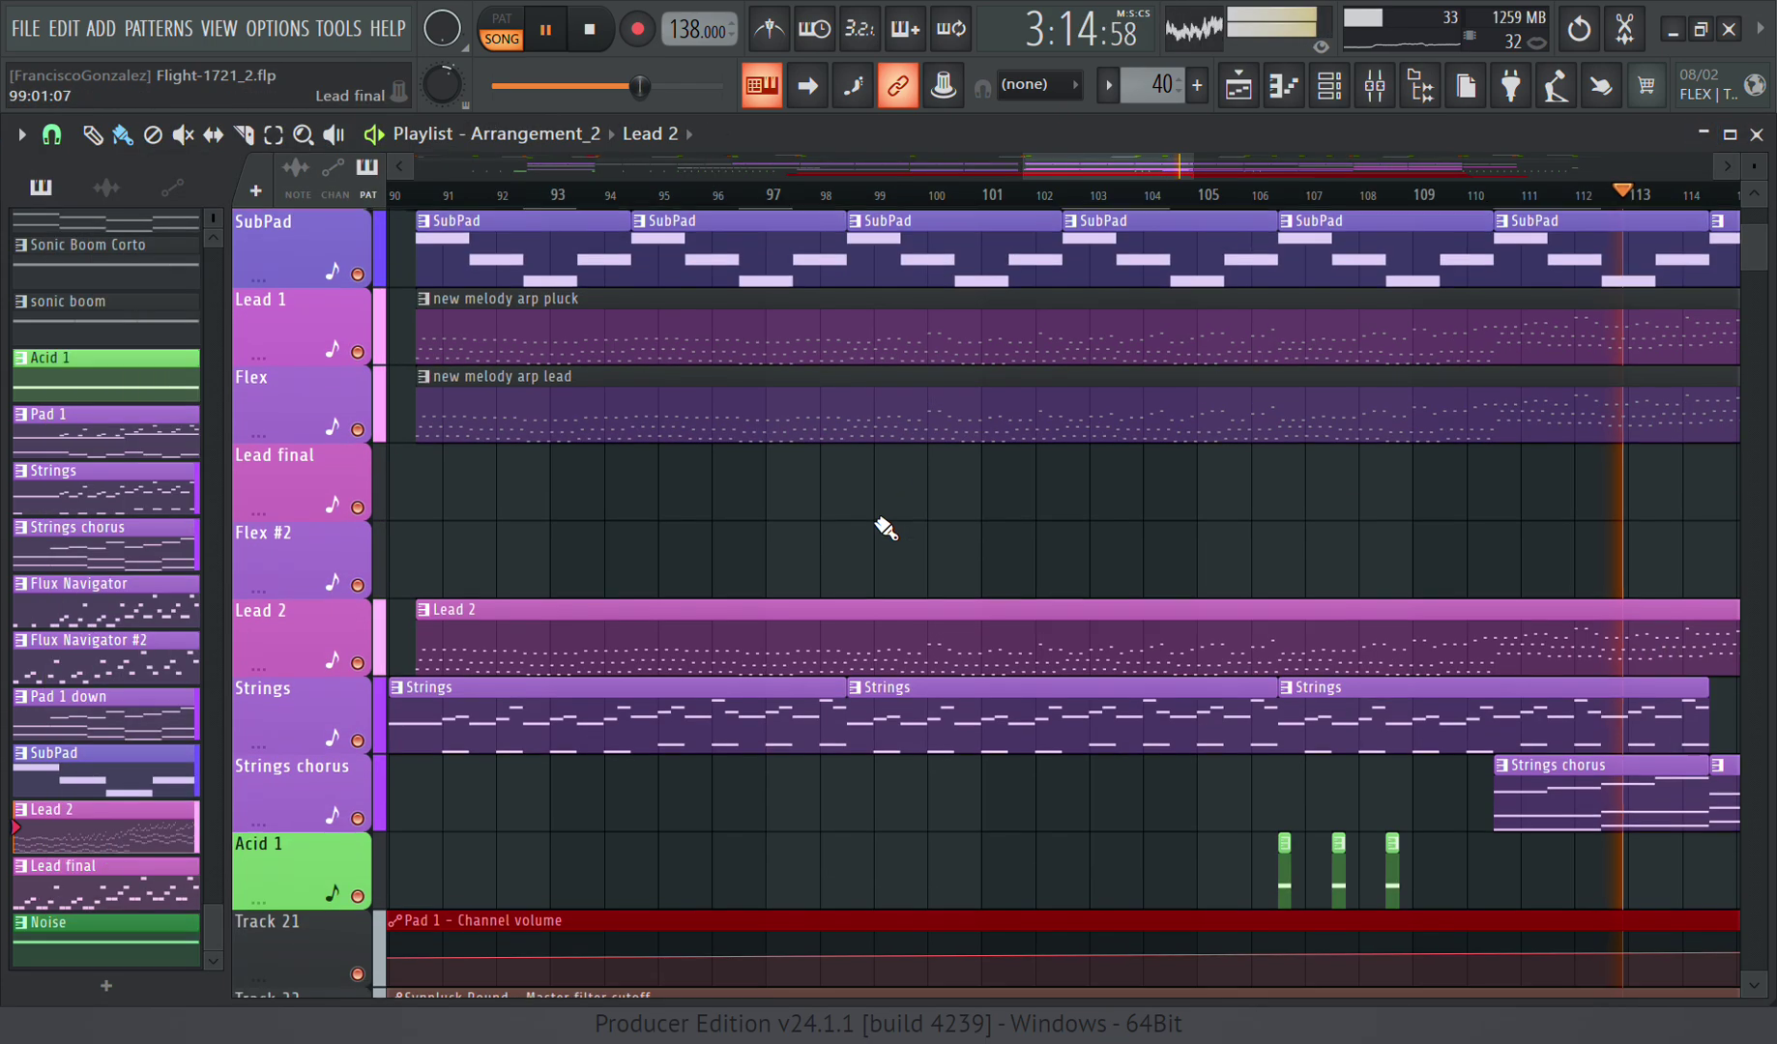
scroll(920, 540, right, 6)
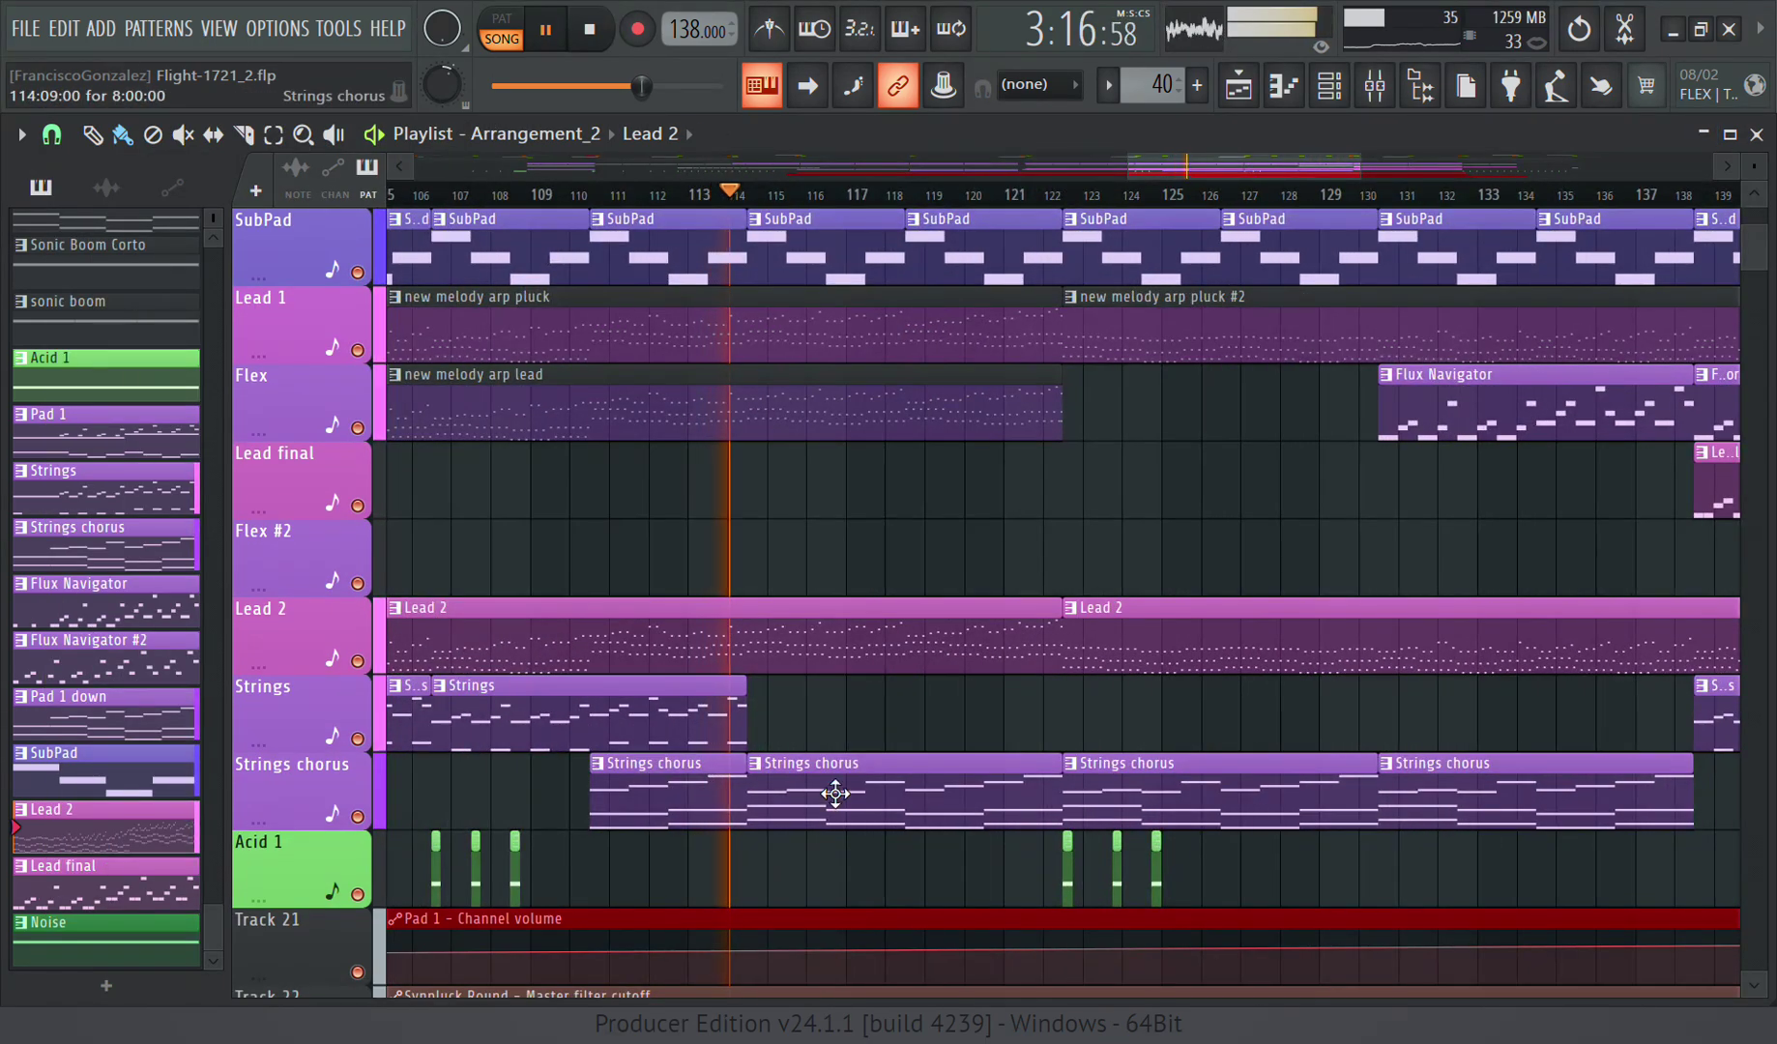
double_click(835, 793)
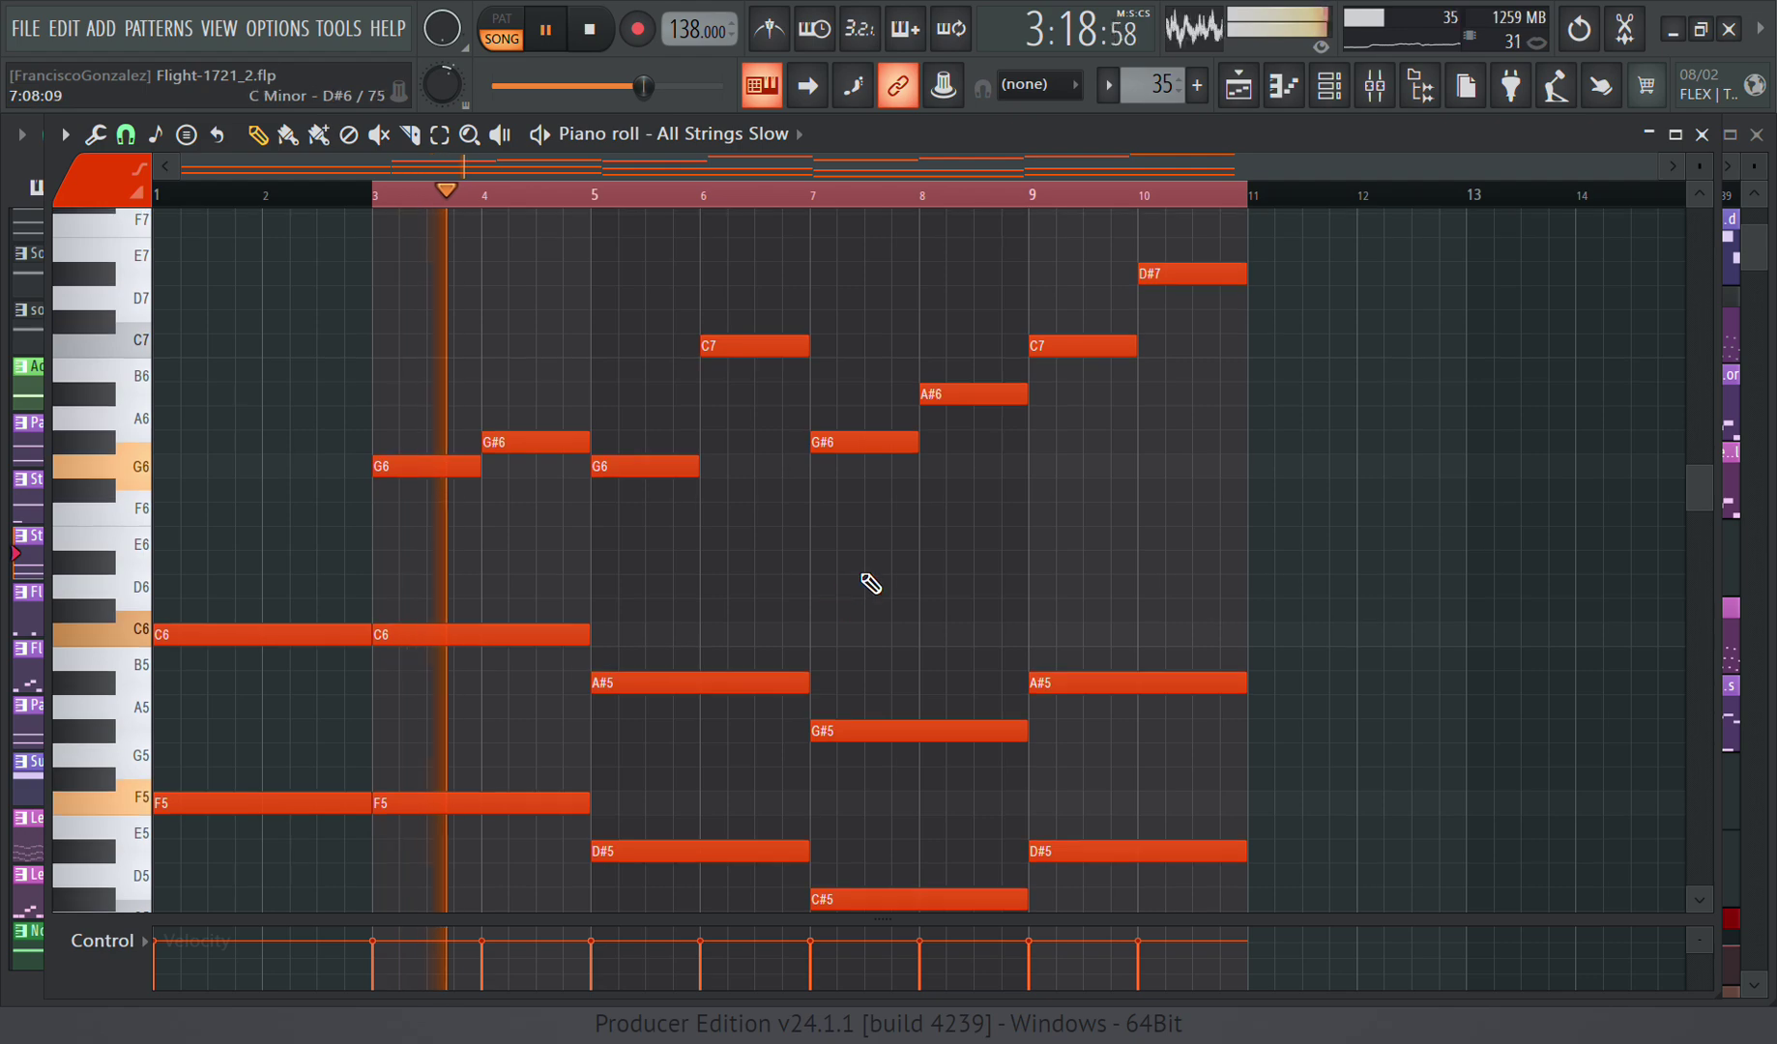
click(1702, 134)
Step: Examine the drum, bass, riser and crash clips on the upper playlist tracks around bars 117 to 126
drag(1192, 171, 1213, 172)
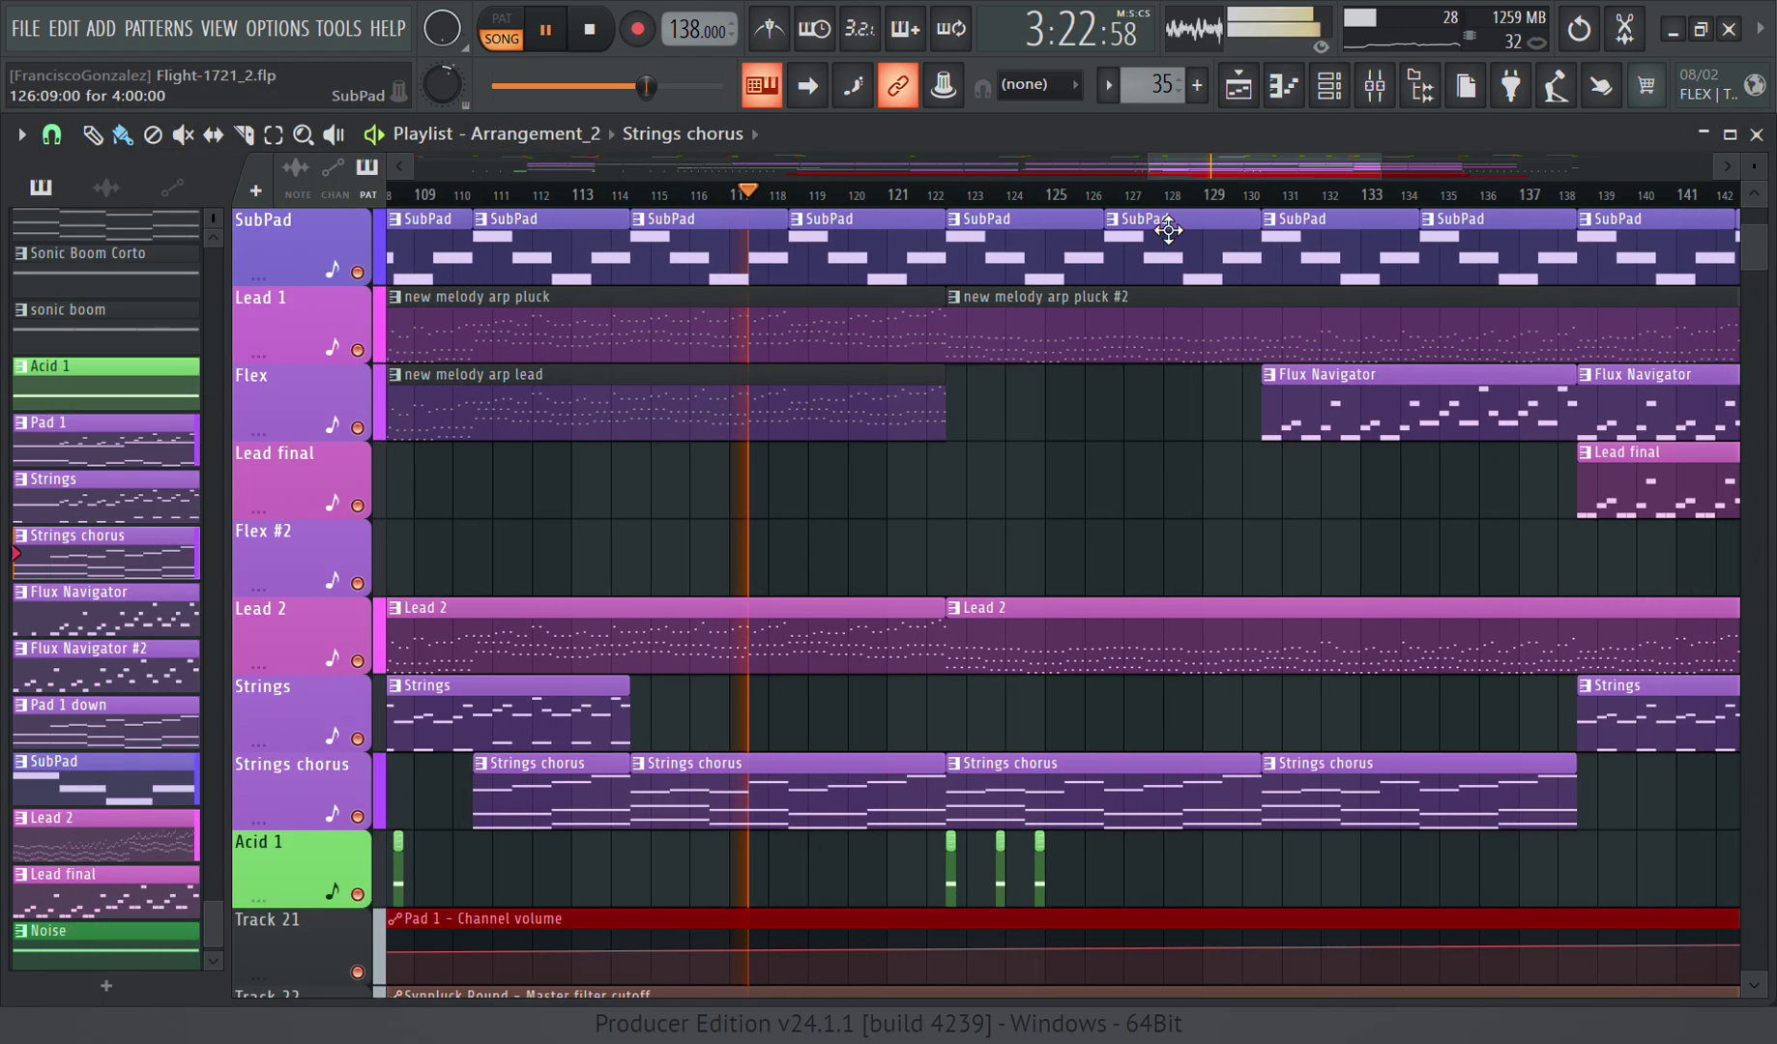
scroll(1015, 522, up, 3)
scroll(1000, 532, down, 1)
scroll(999, 532, up, 4)
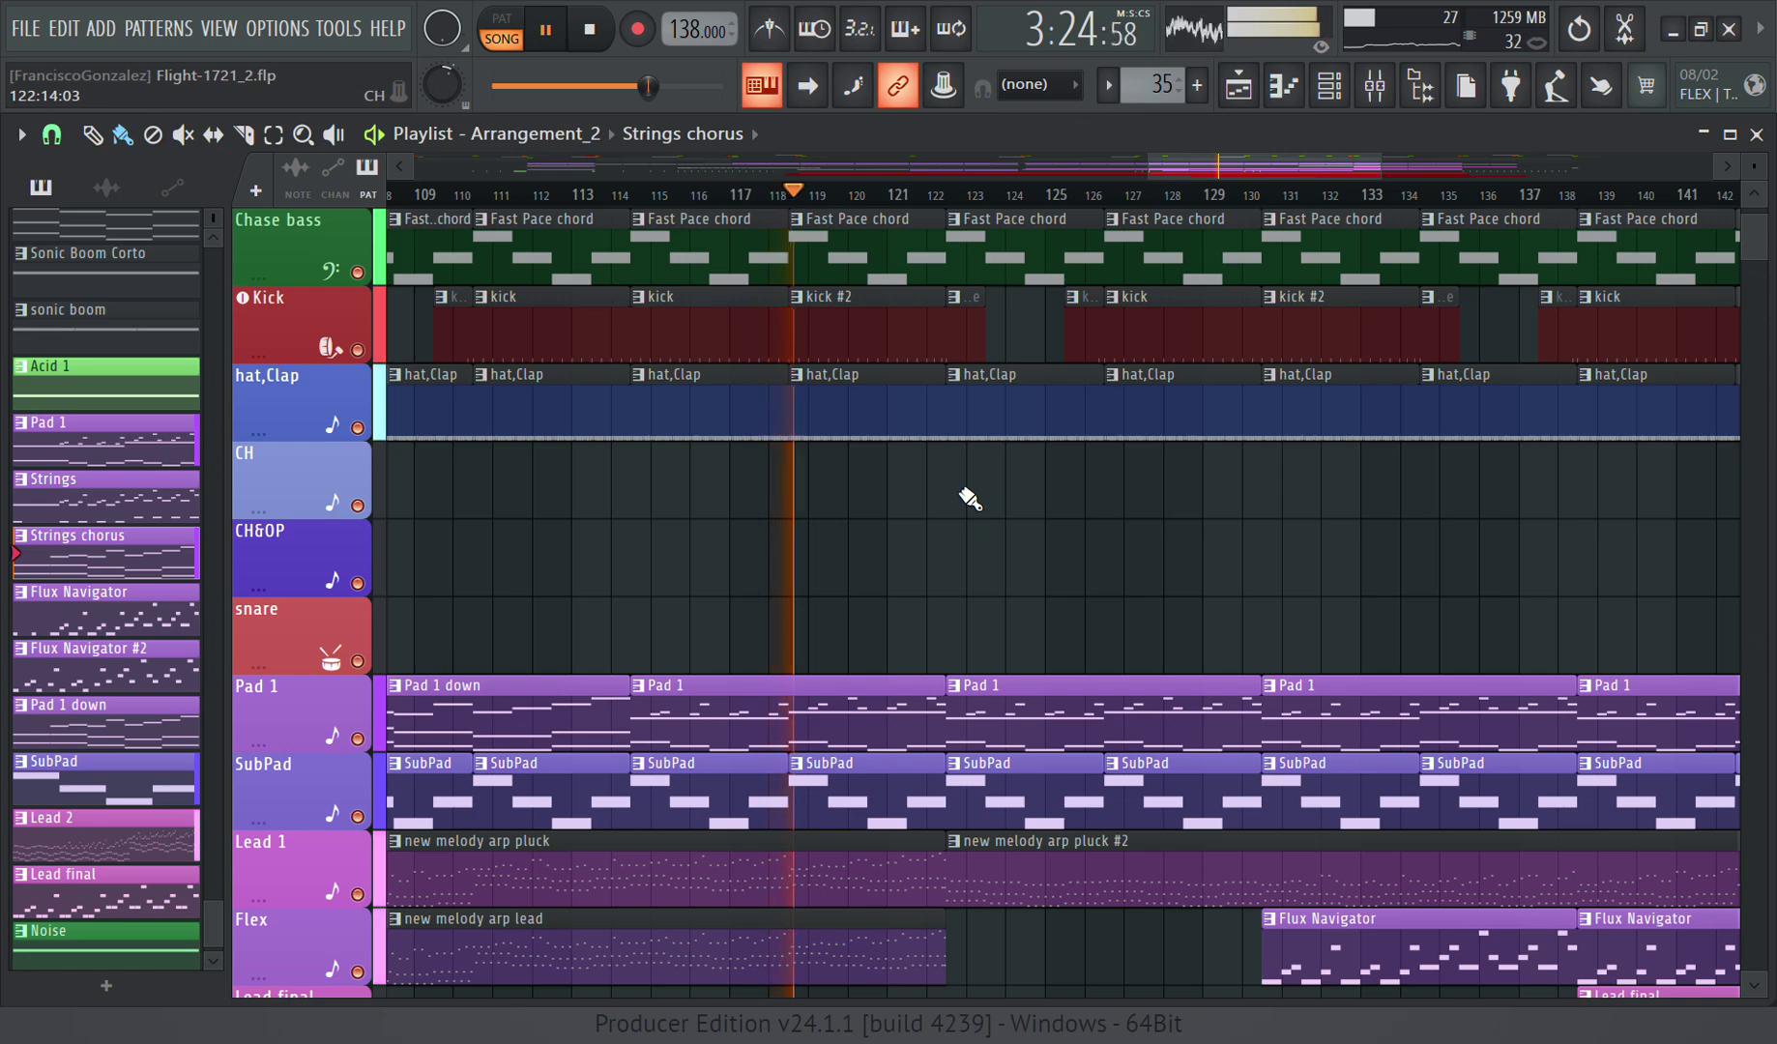
scroll(970, 498, up, 3)
scroll(887, 545, up, 4)
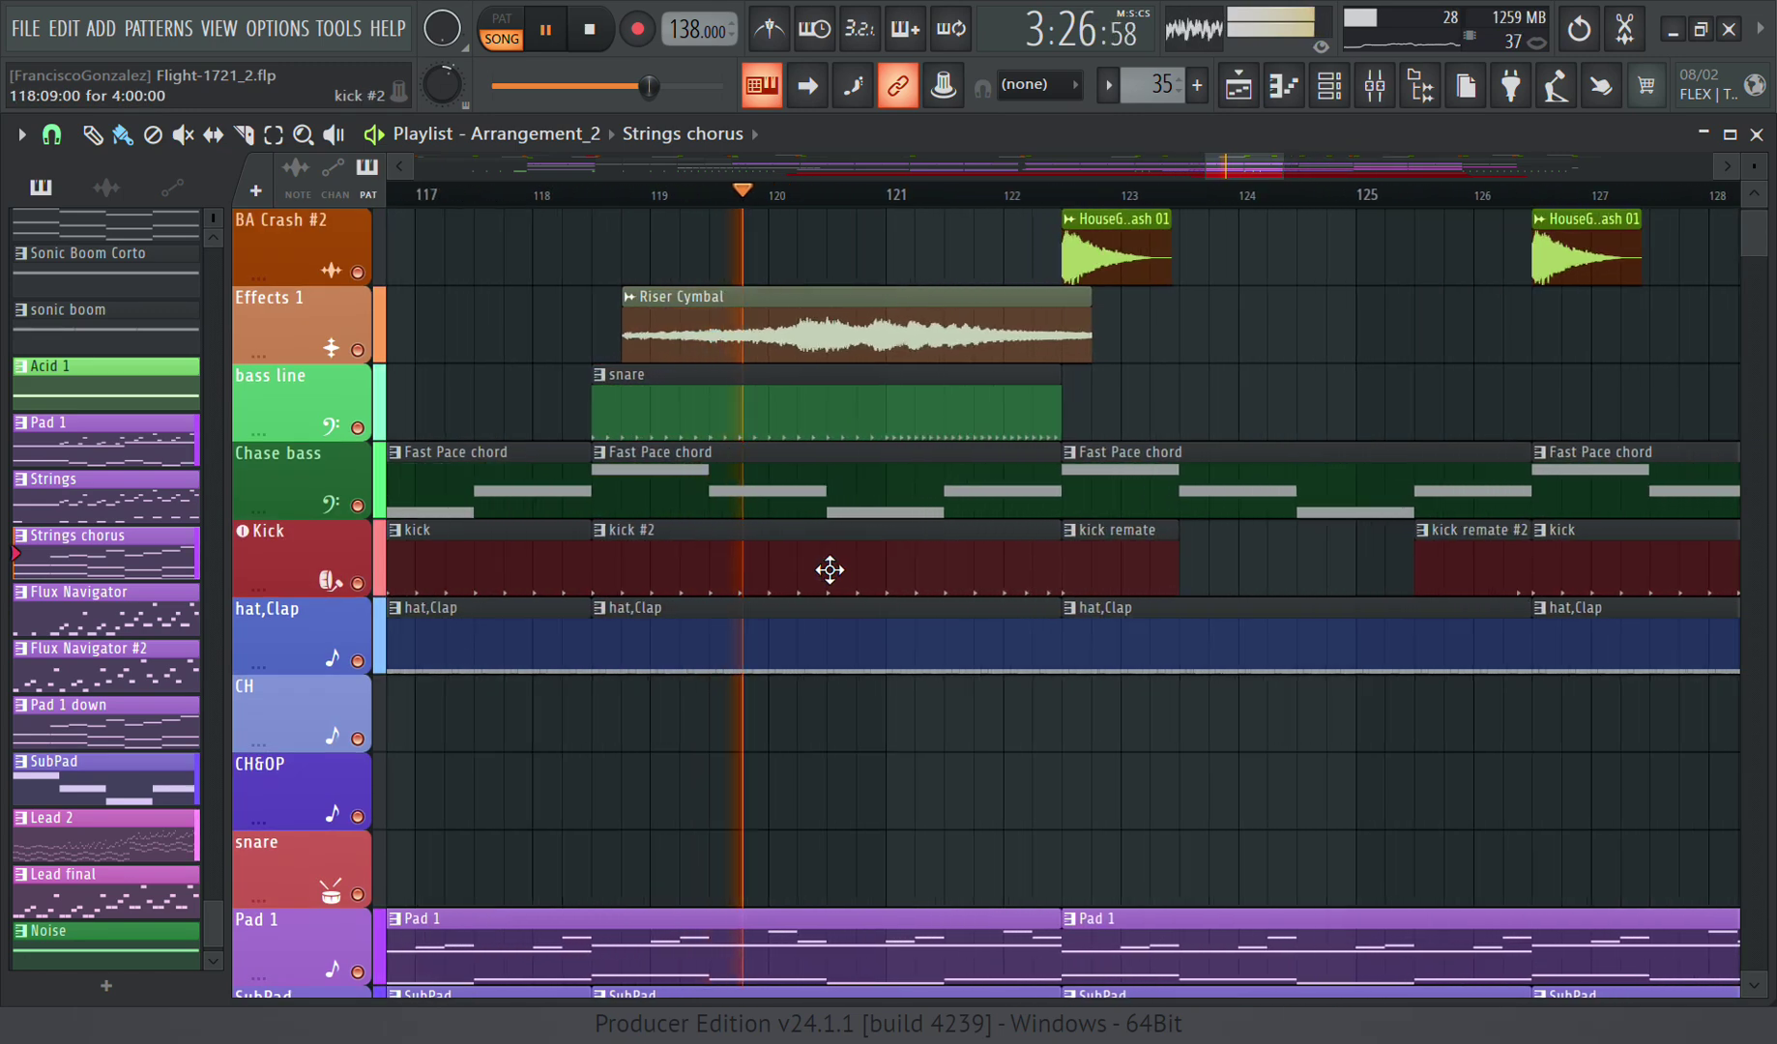
scroll(829, 570, up, 1)
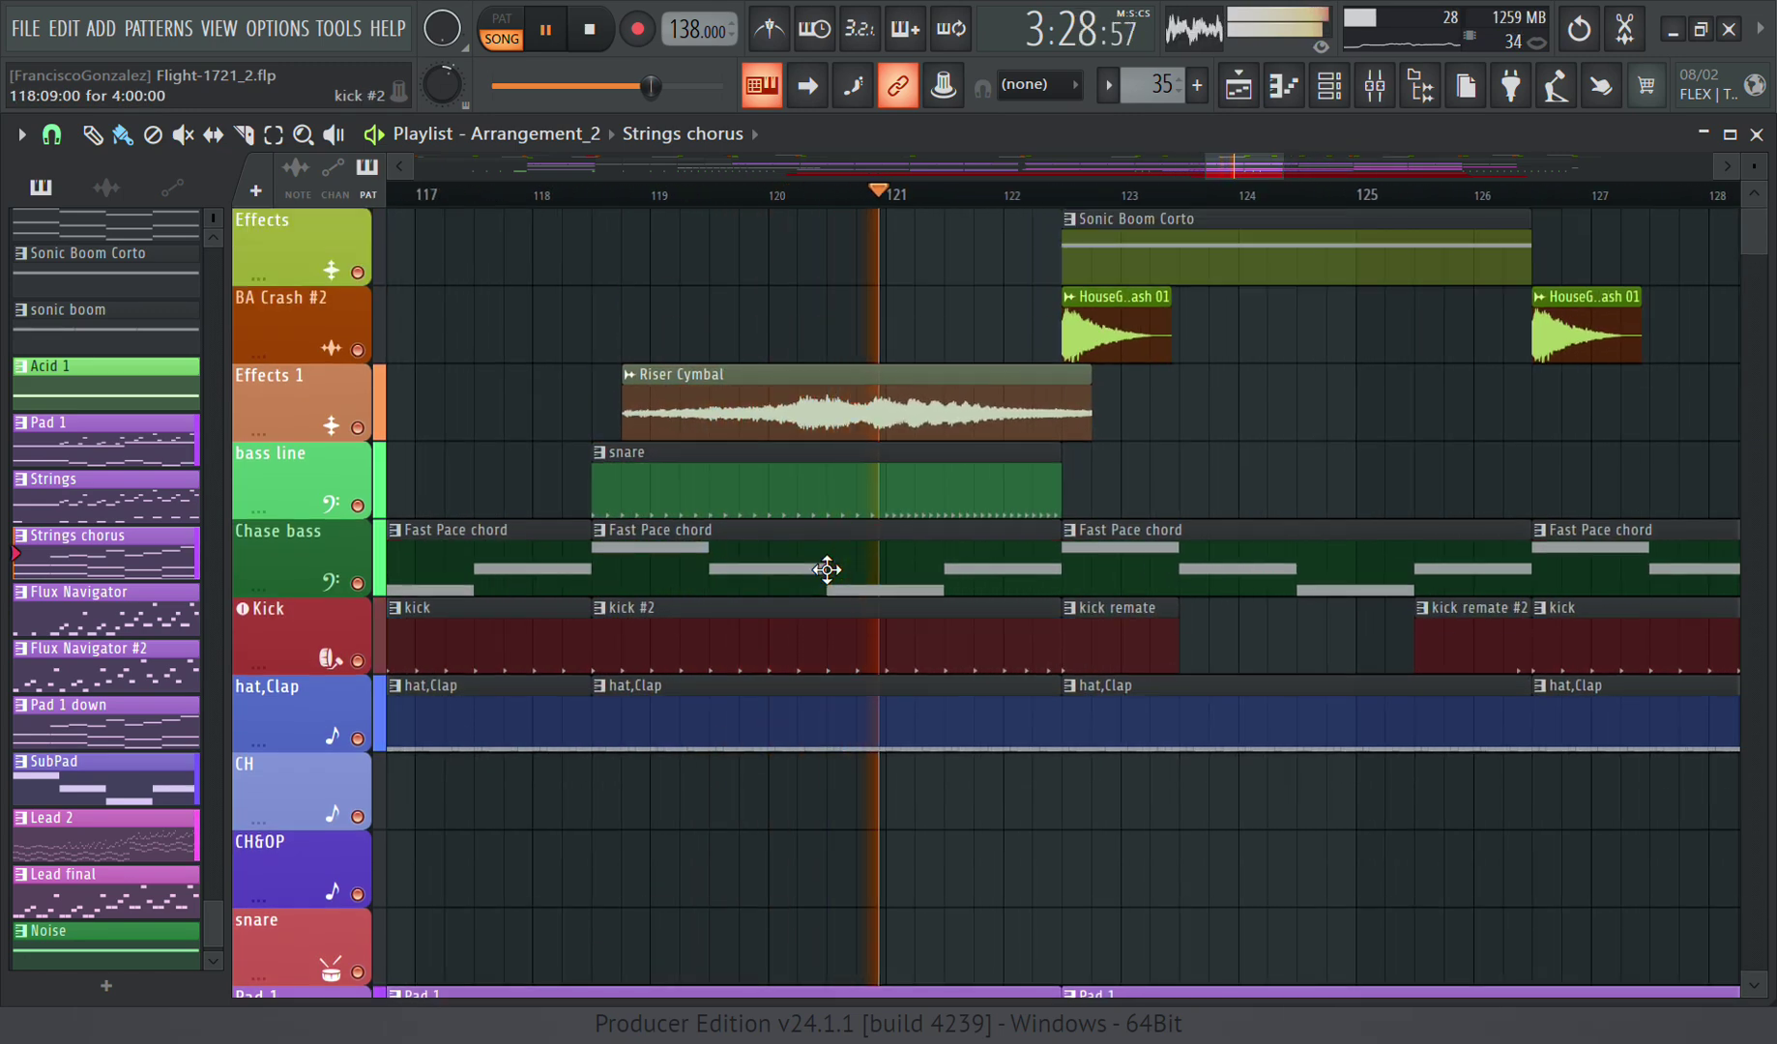
scroll(1177, 336, down, 3)
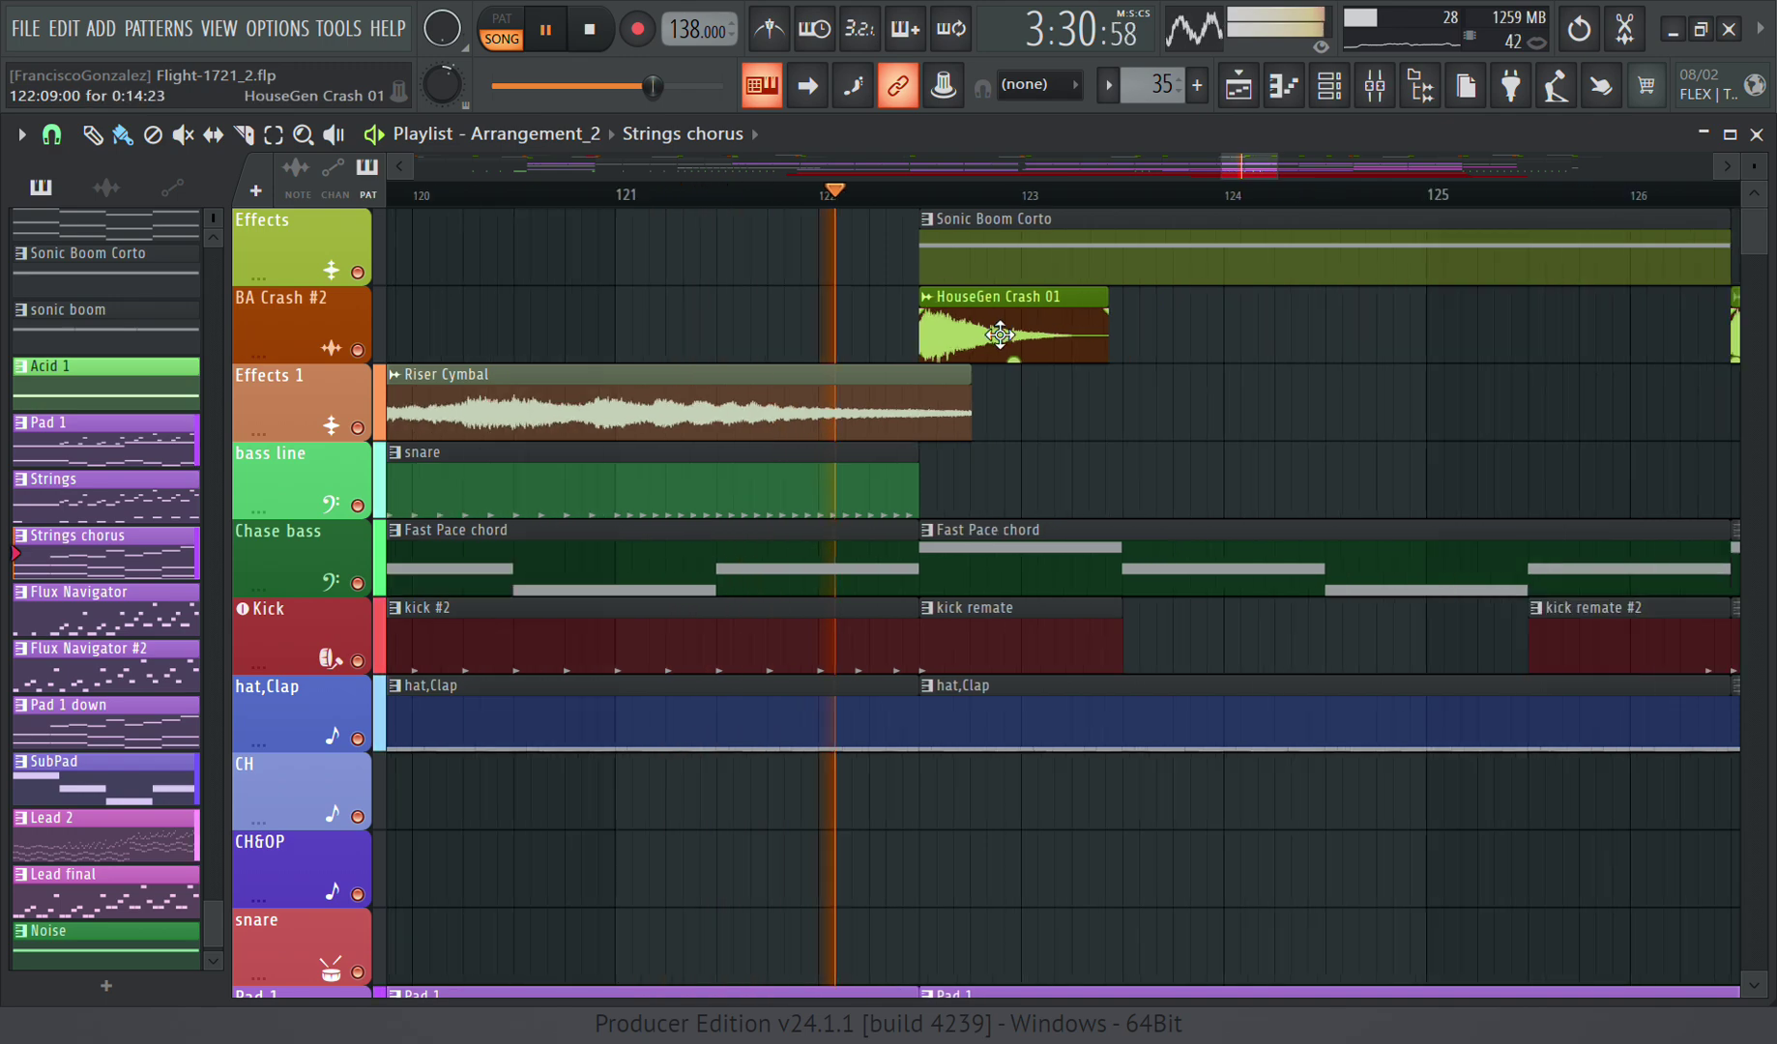
Step: Open the new melody arp pluck #2 clip on the Lead 1 track and view its notes in the piano roll
scroll(972, 392, down, 5)
scroll(1146, 615, down, 1)
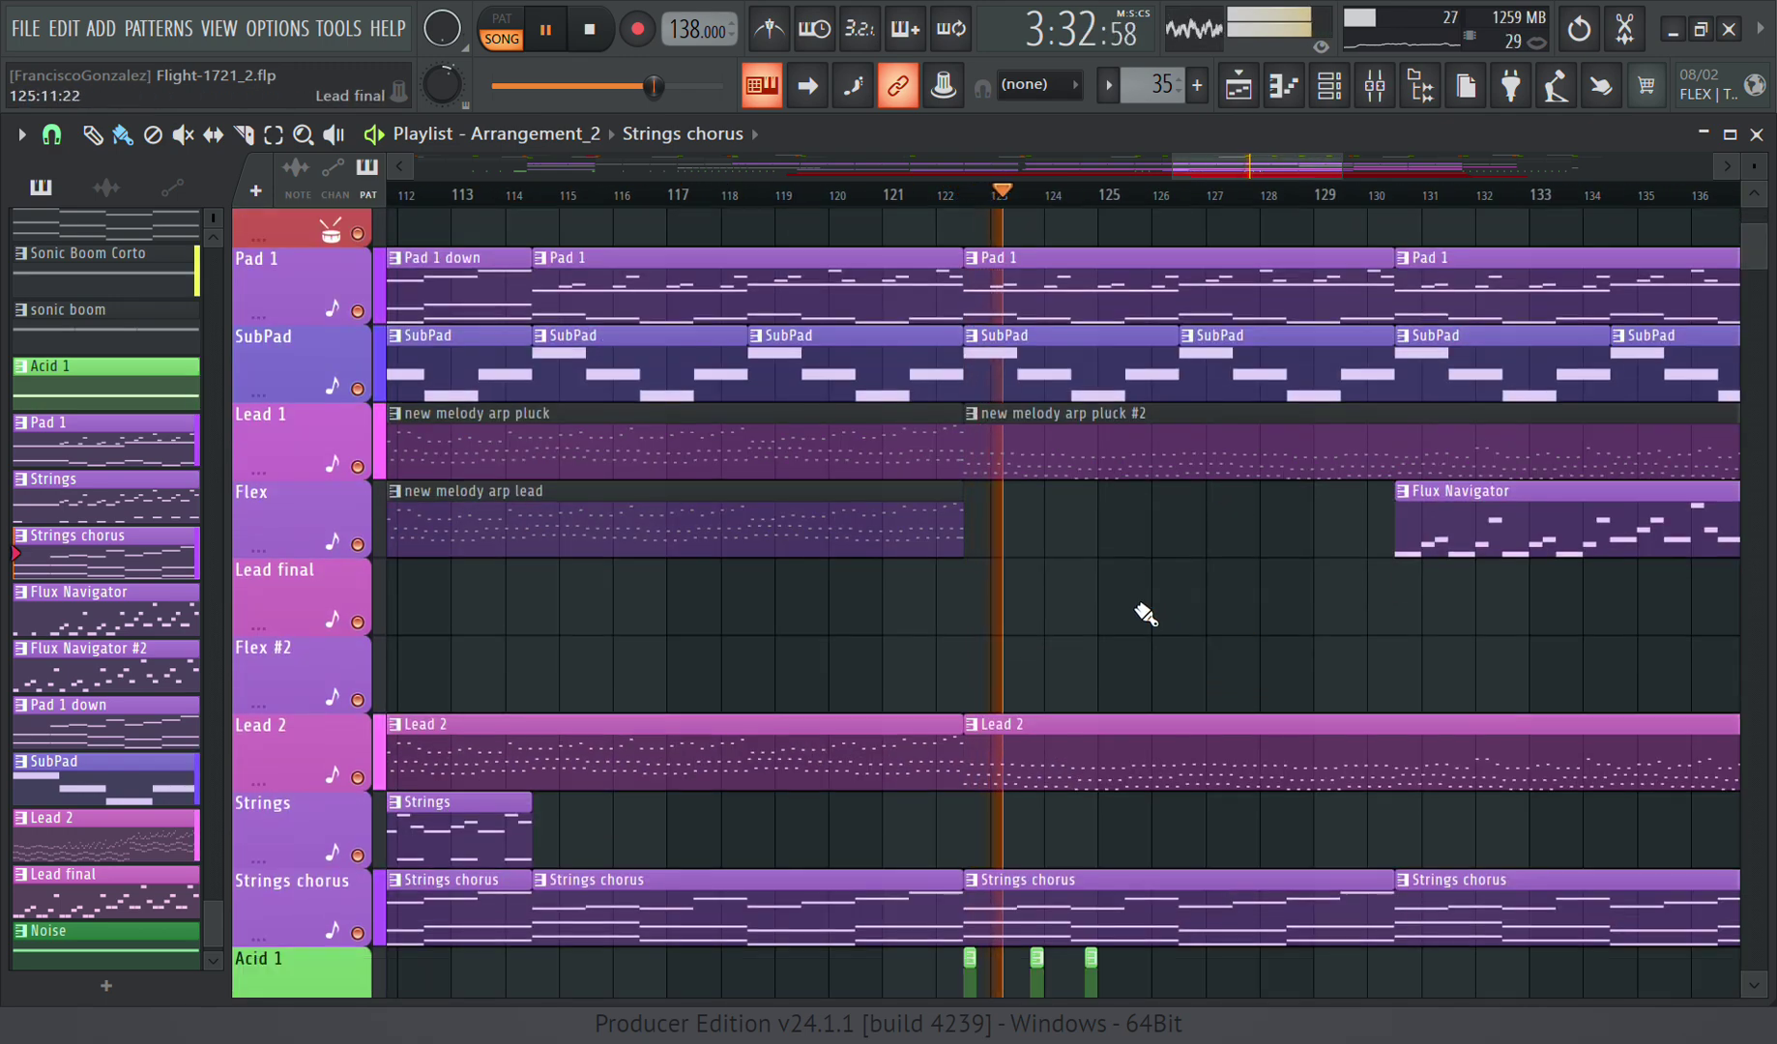
scroll(1205, 599, up, 4)
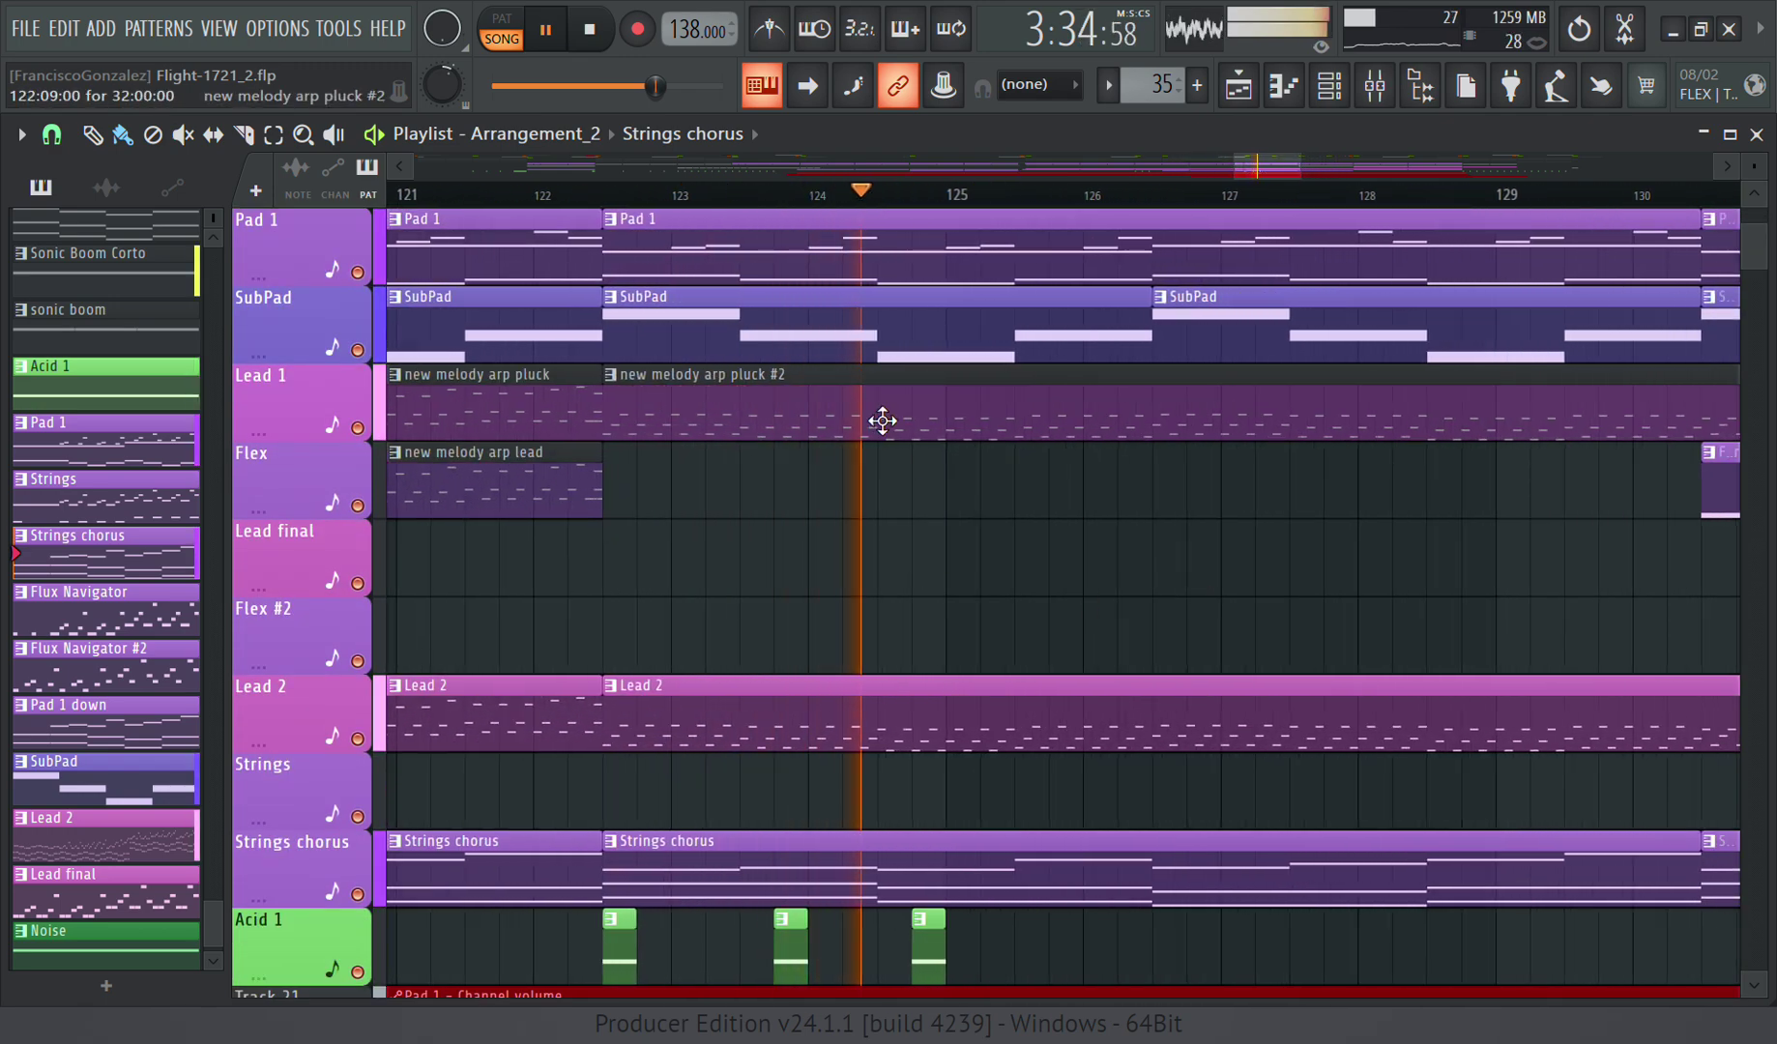
double_click(883, 421)
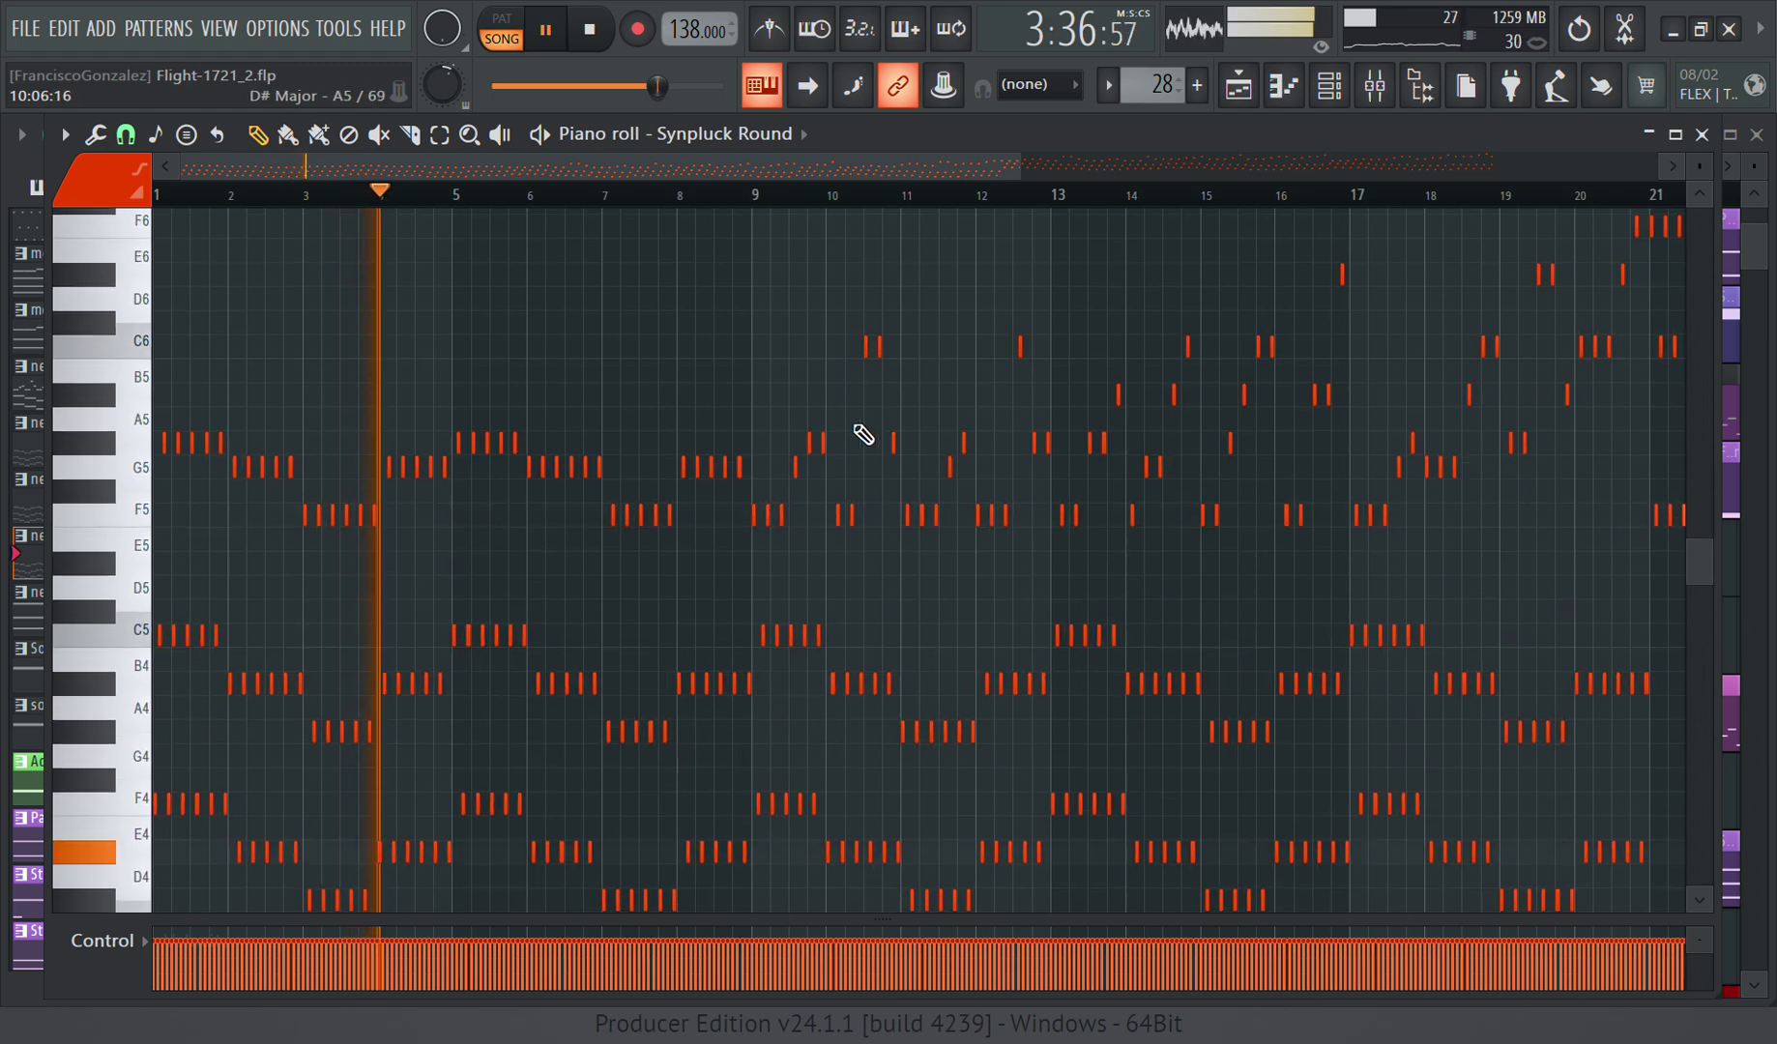
scroll(863, 435, down, 4)
Step: View the Synpluck Round channel's FLEX preset from the channel rack, and close everything to return to the playlist
click(1329, 85)
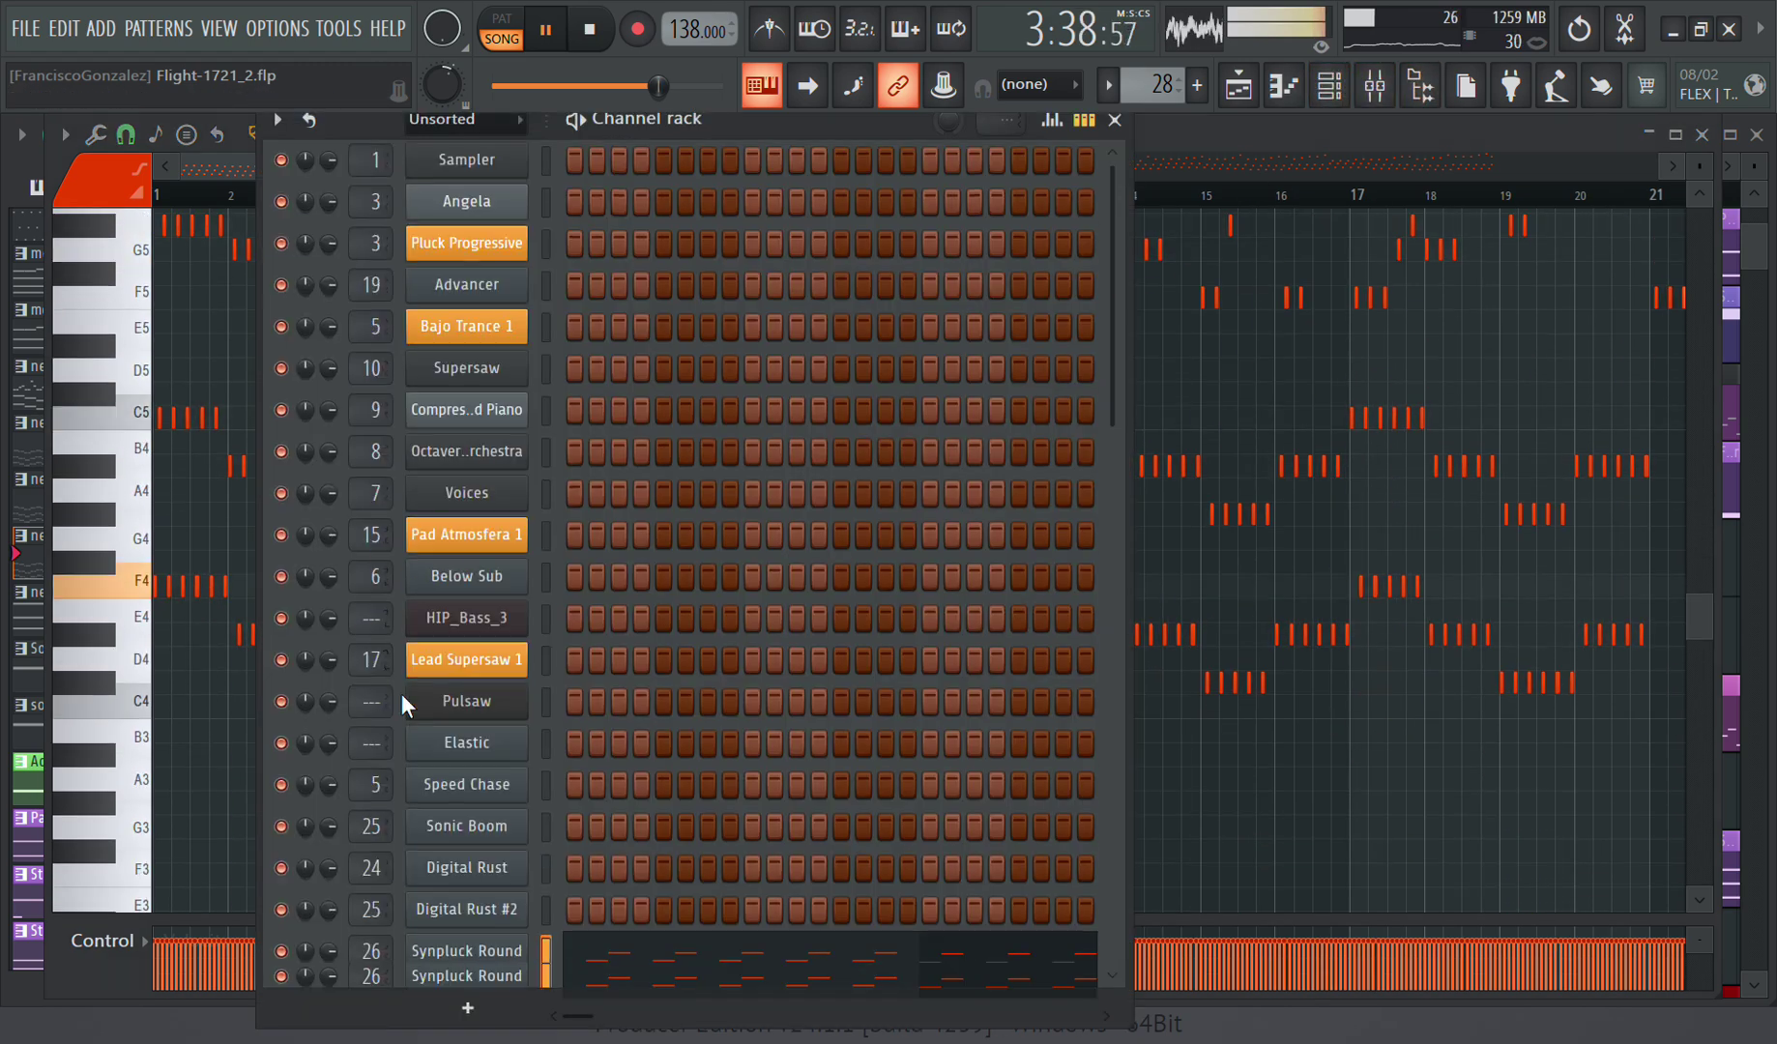
click(457, 477)
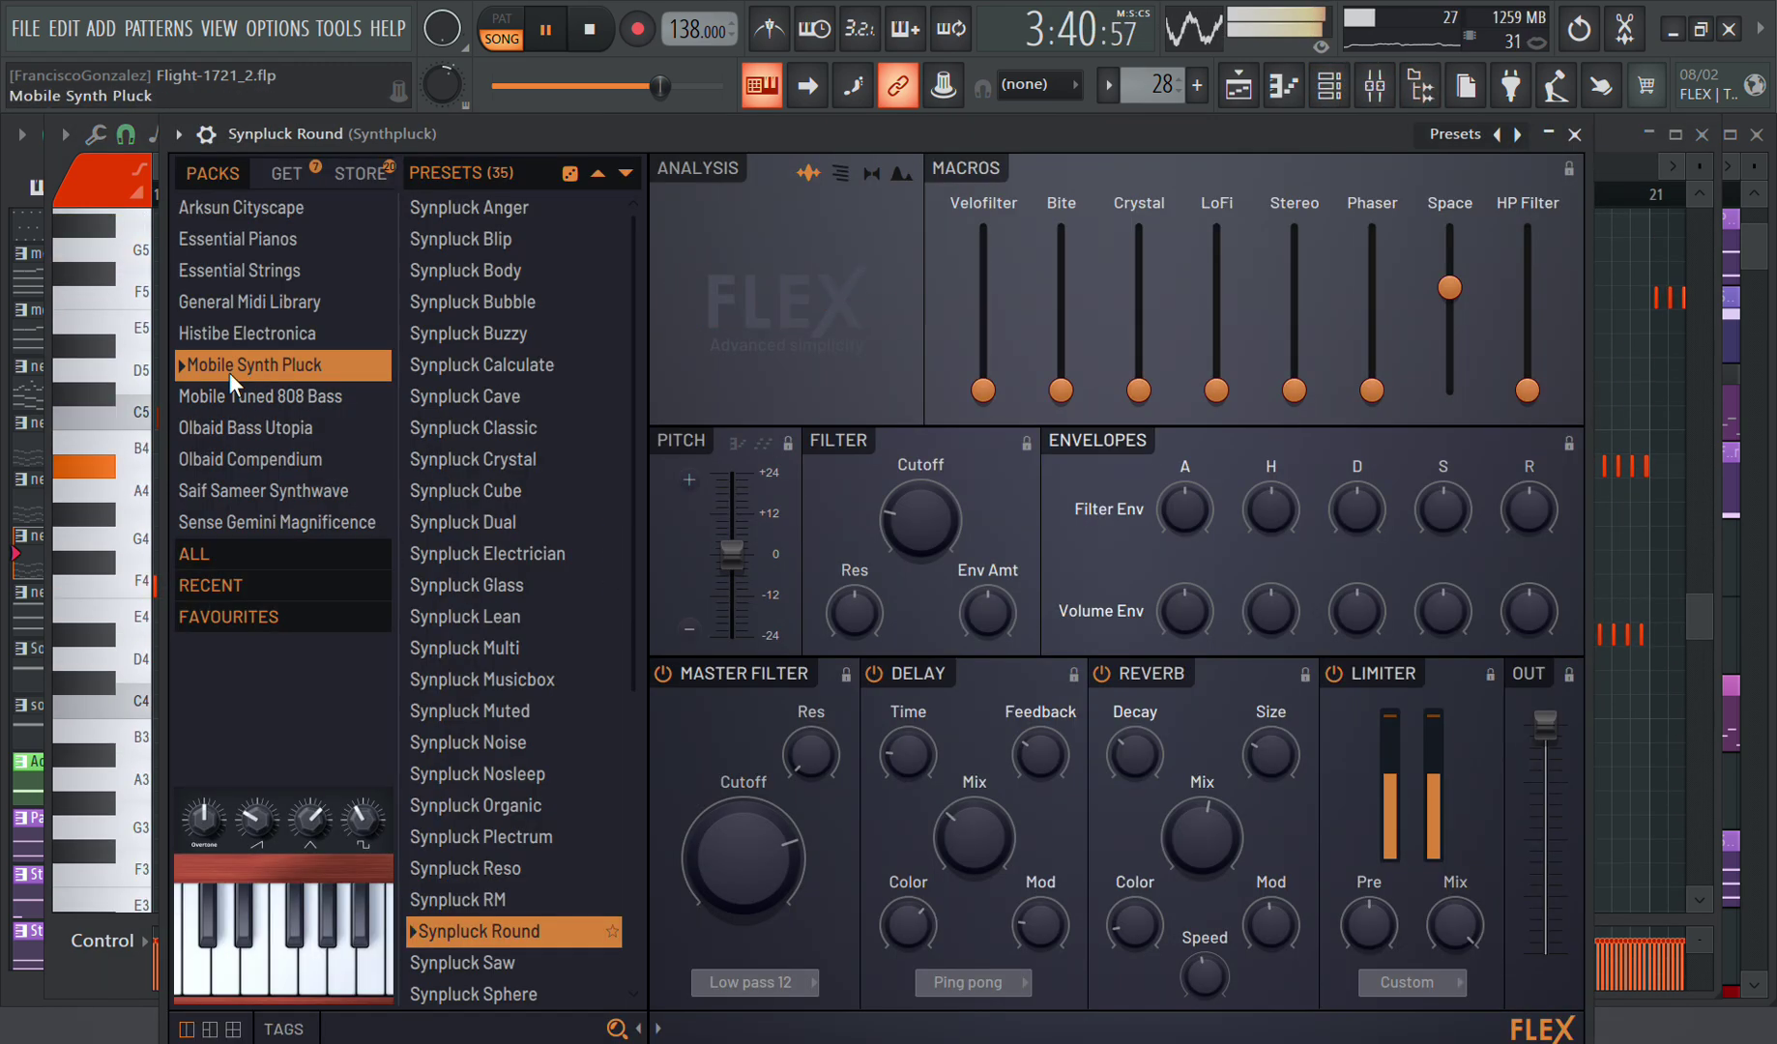
click(1575, 135)
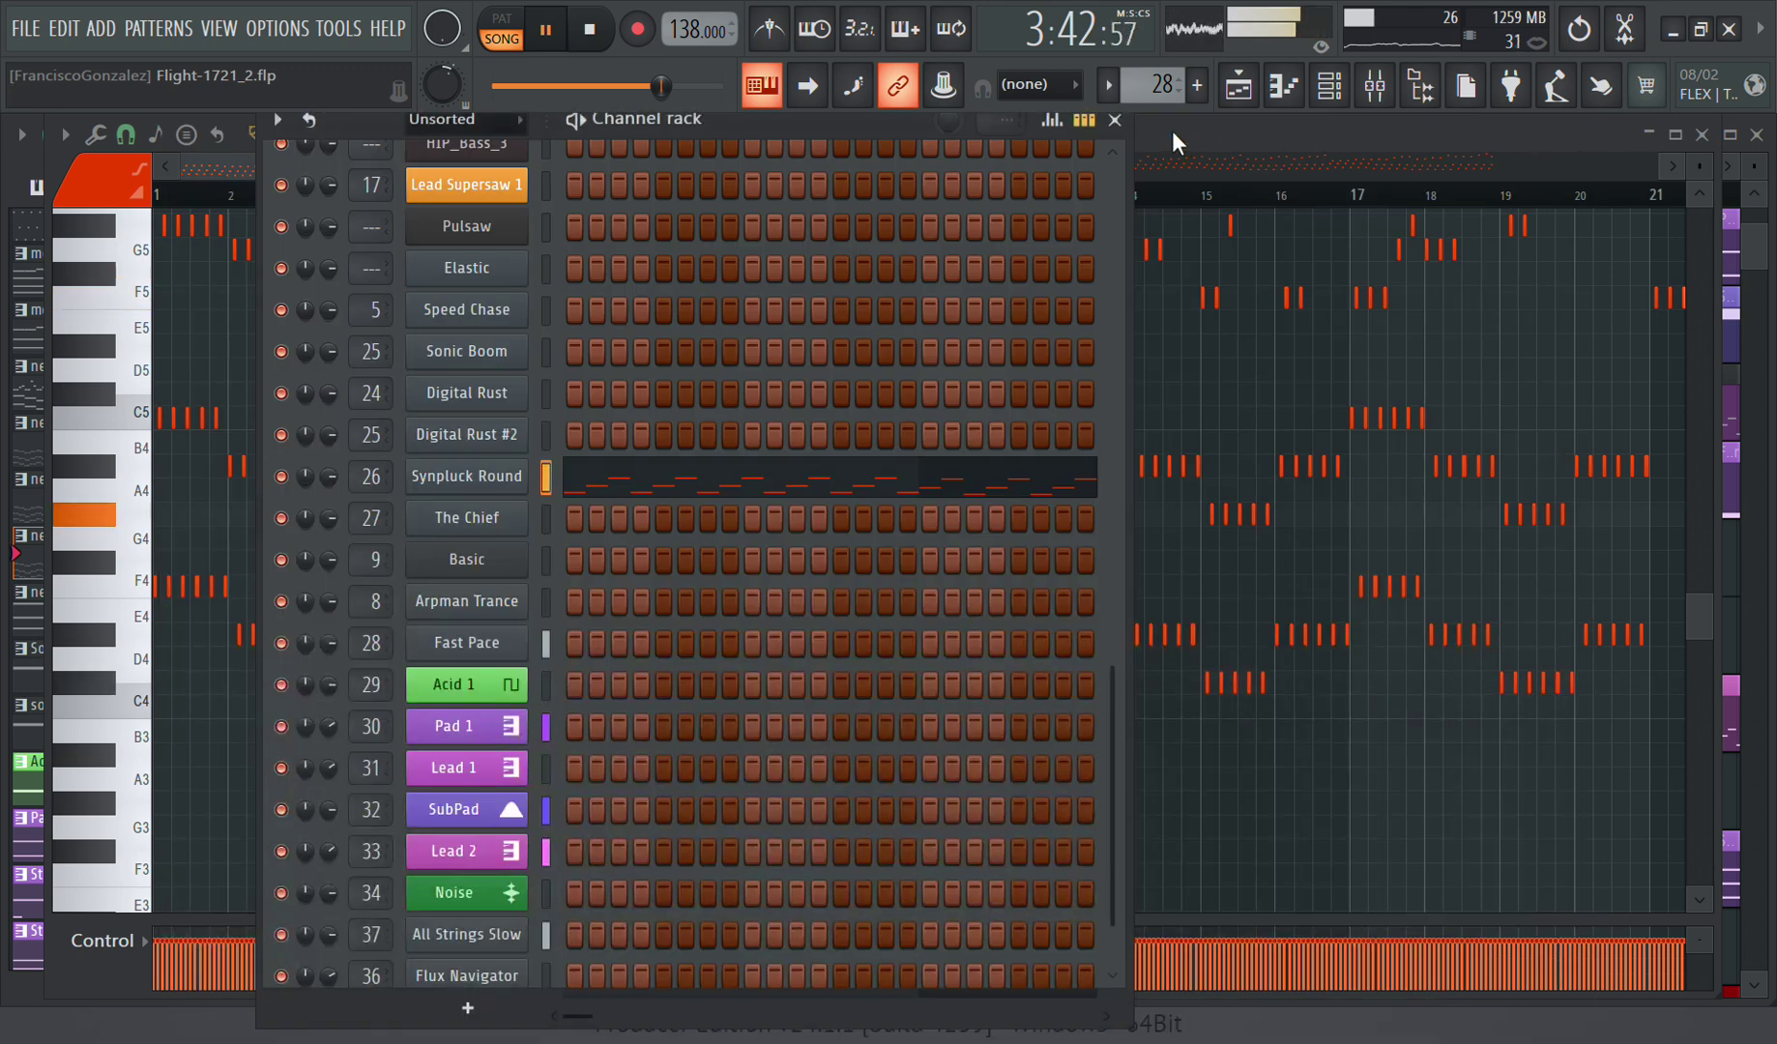
click(1117, 119)
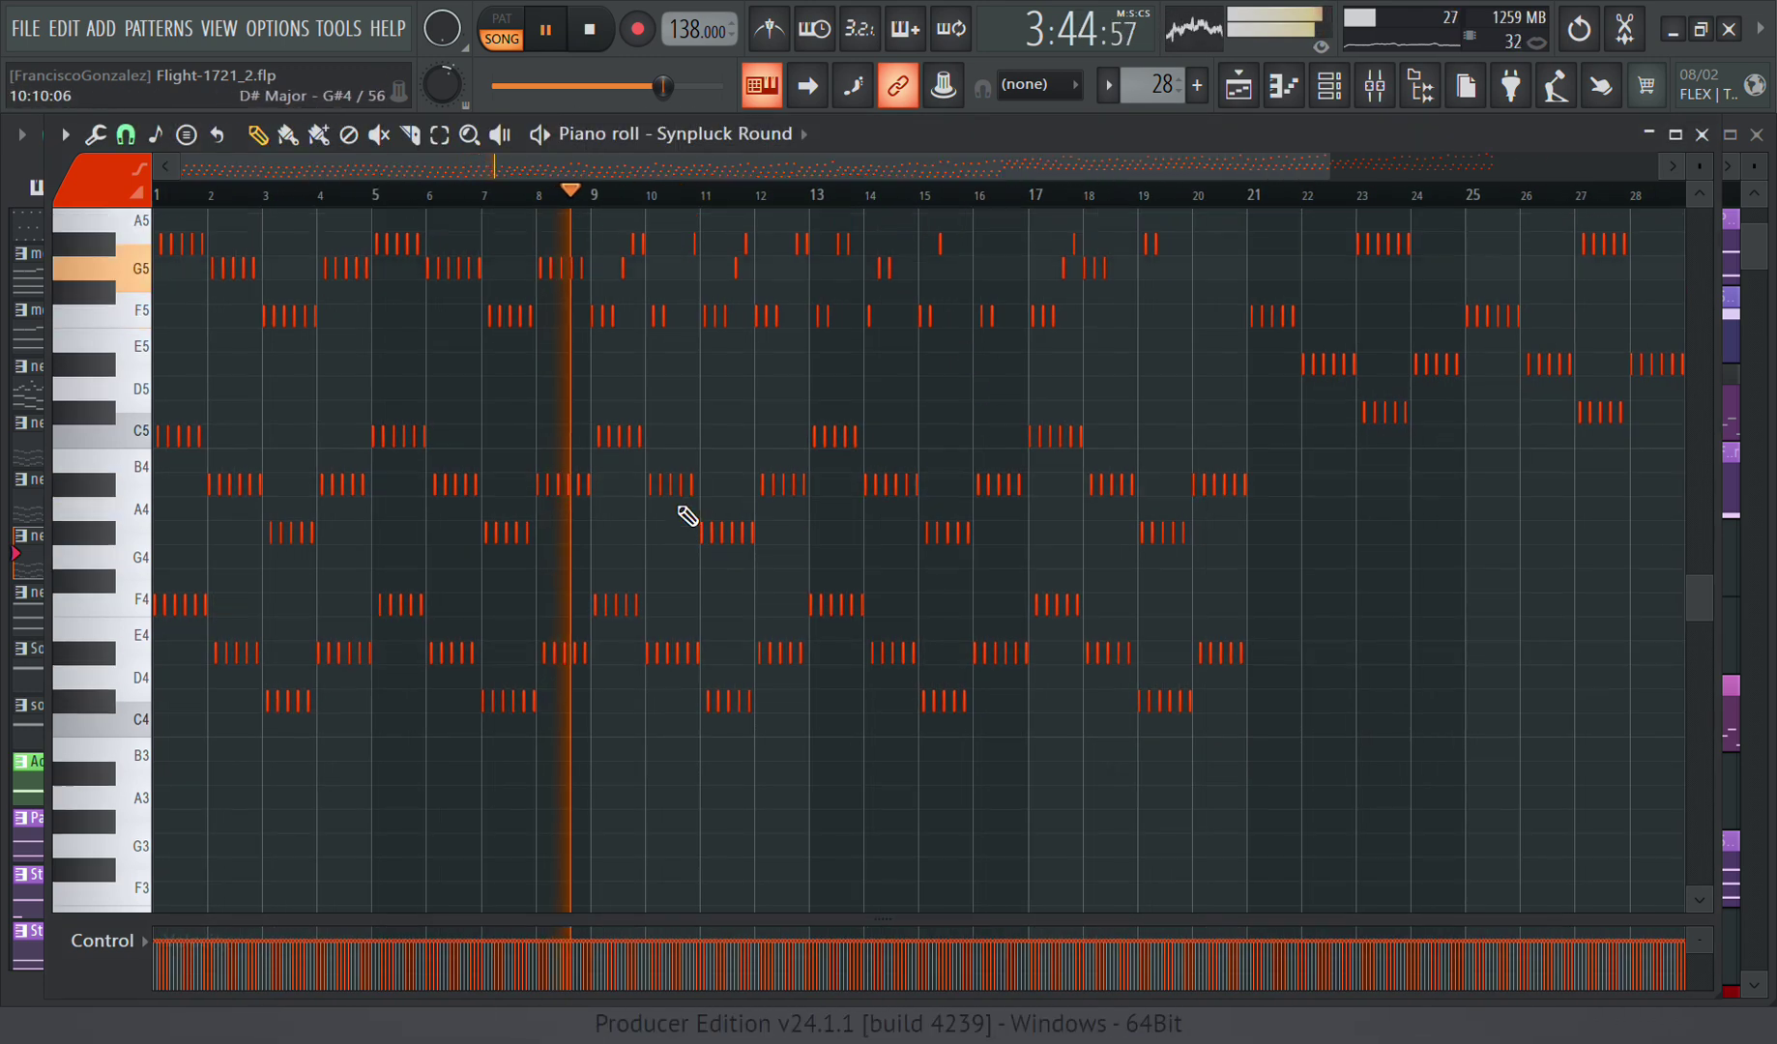
key(F5)
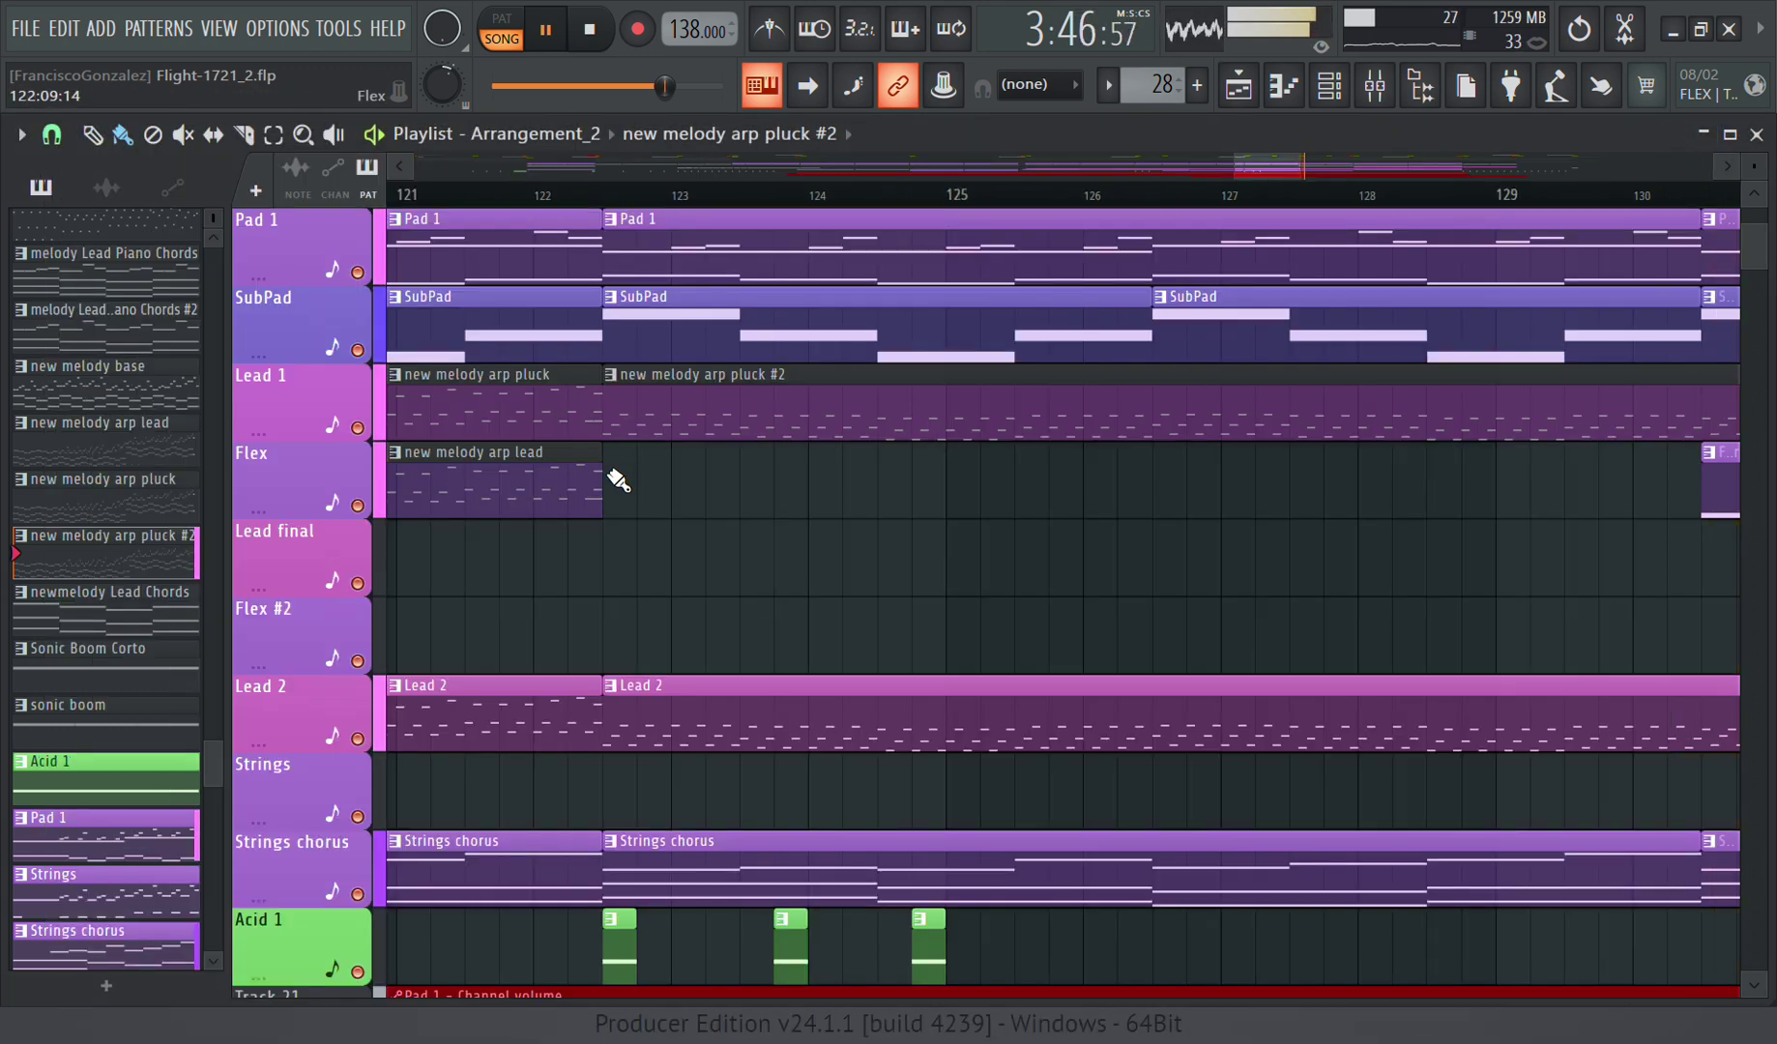
Step: Open the first Flux Navigator clip on the Flex track, examine its notes in the piano roll, and close it
double_click(888, 483)
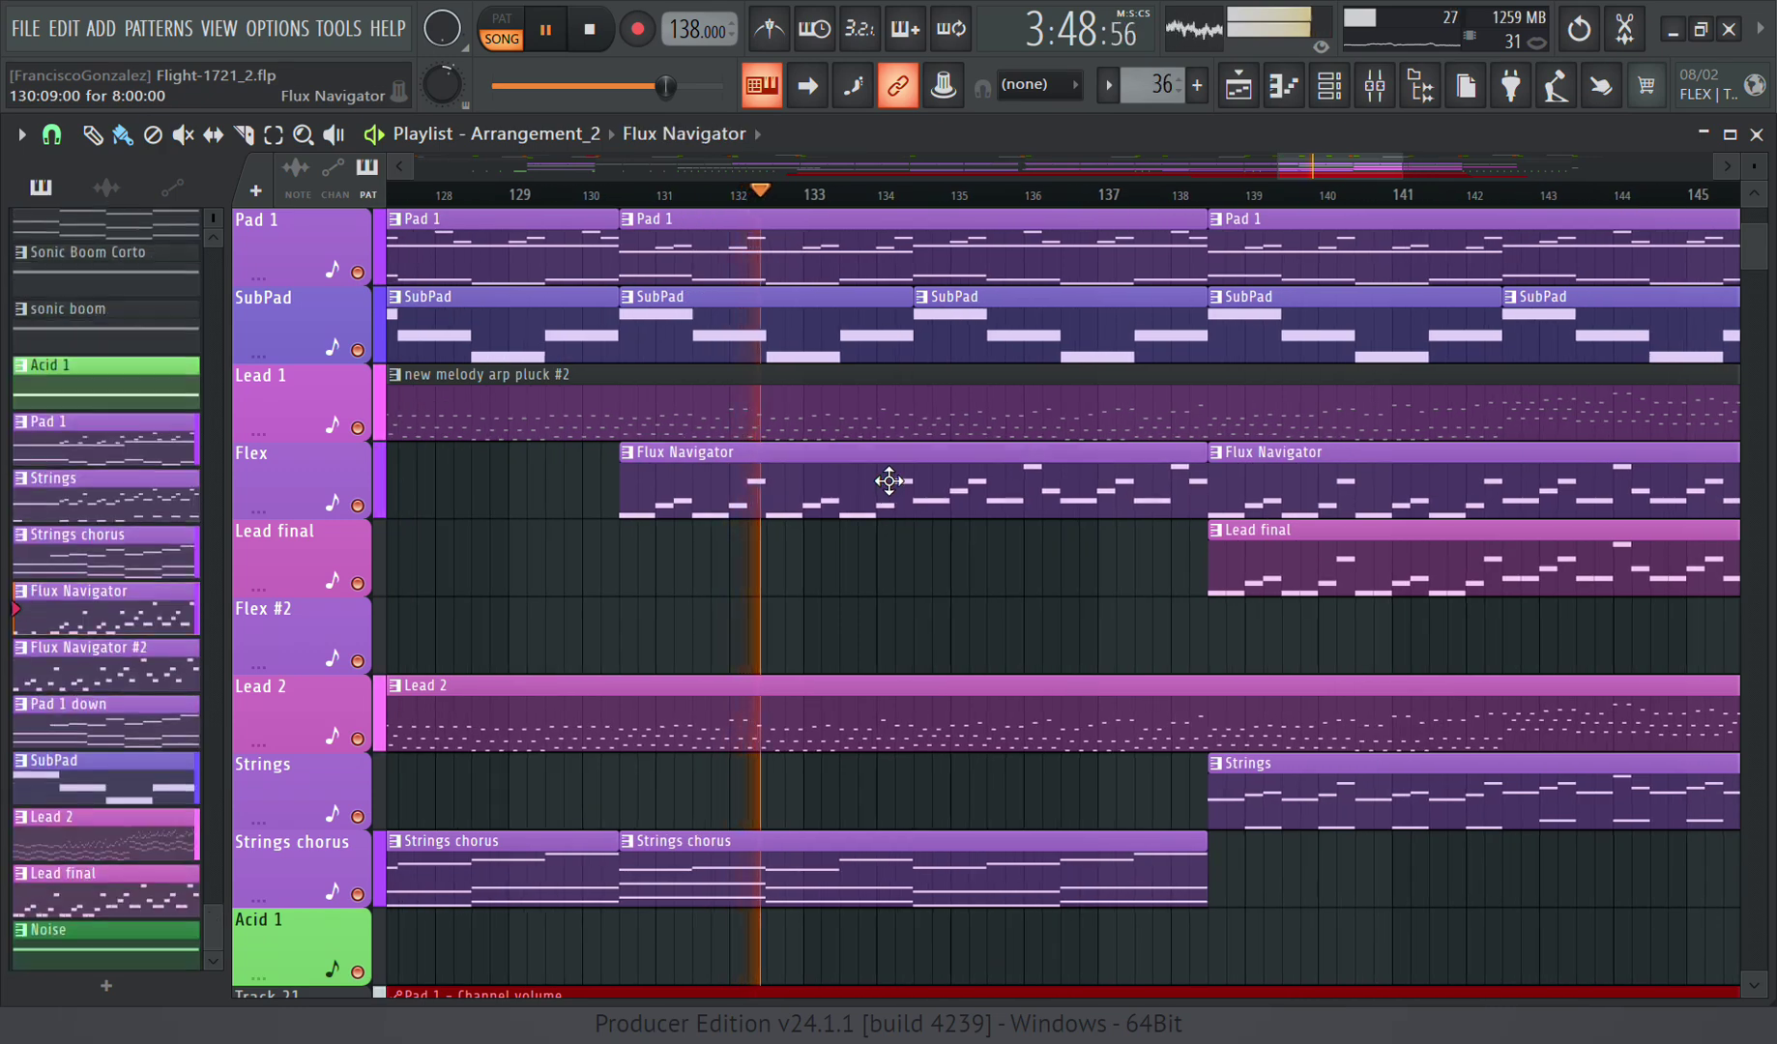
scroll(297, 491, up, 3)
scroll(352, 666, up, 4)
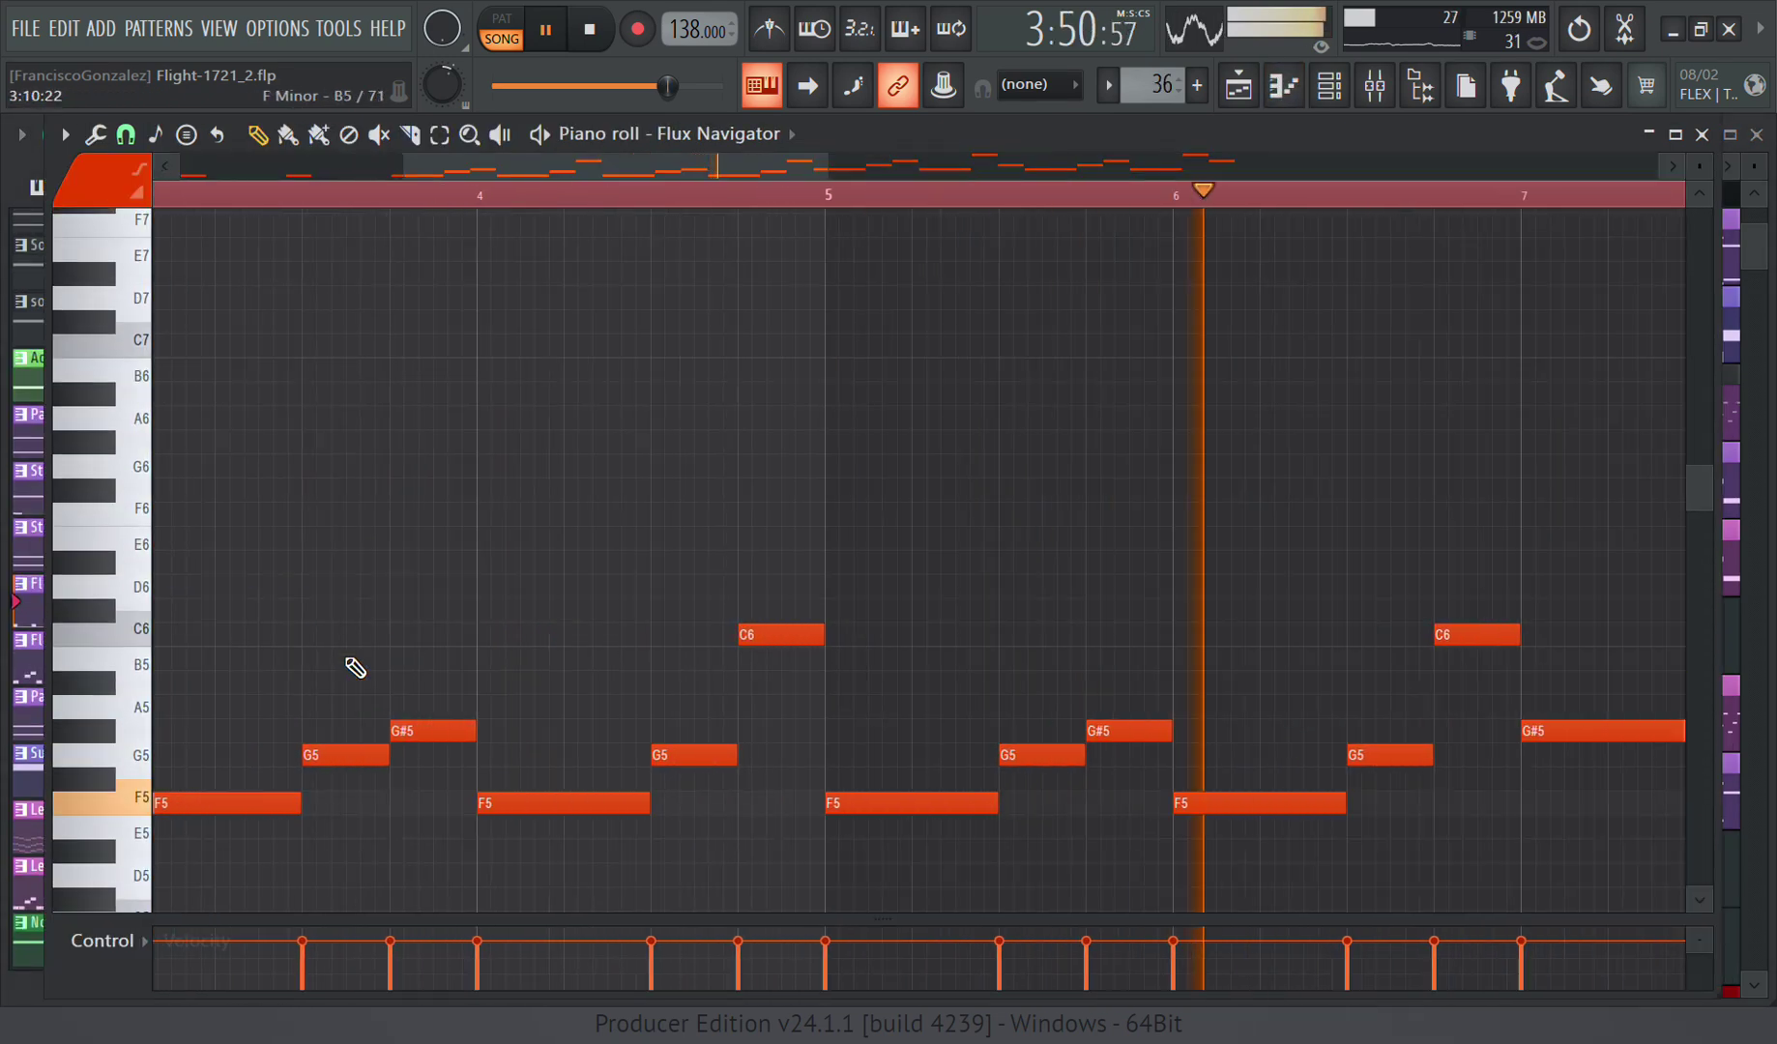
scroll(539, 584, down, 2)
scroll(580, 583, down, 3)
scroll(1160, 549, up, 3)
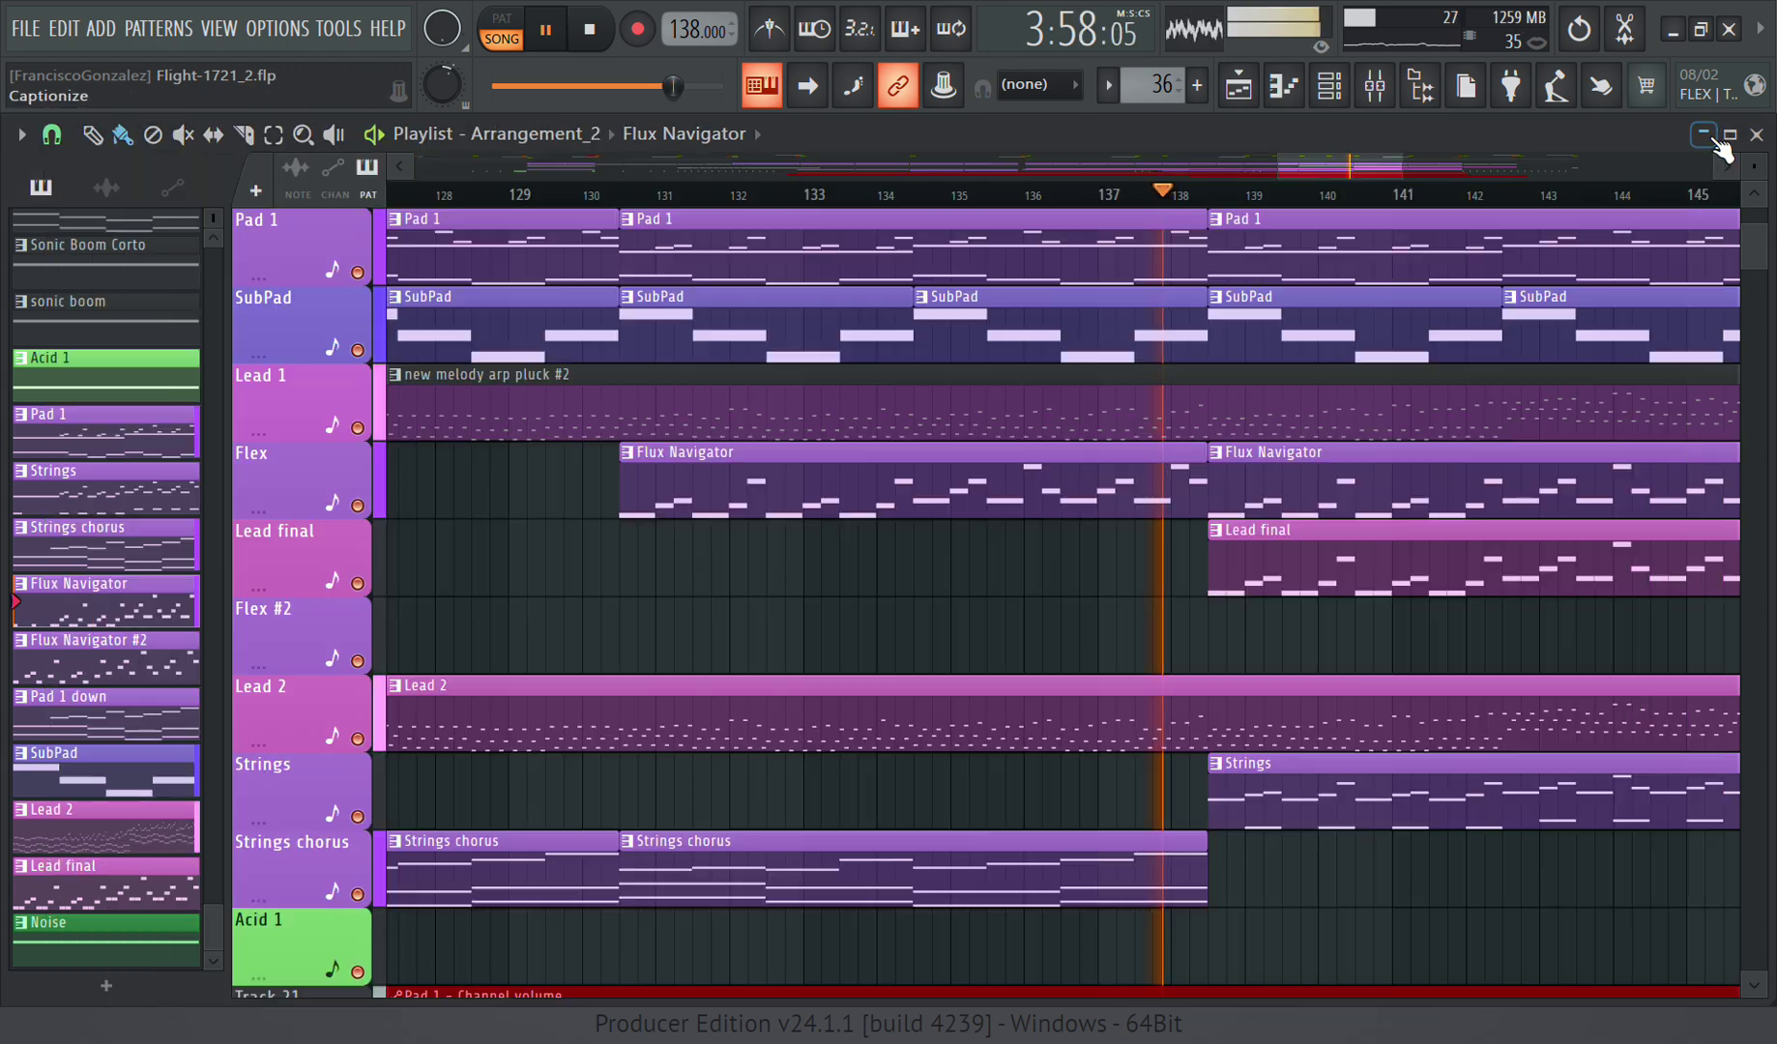
click(1701, 134)
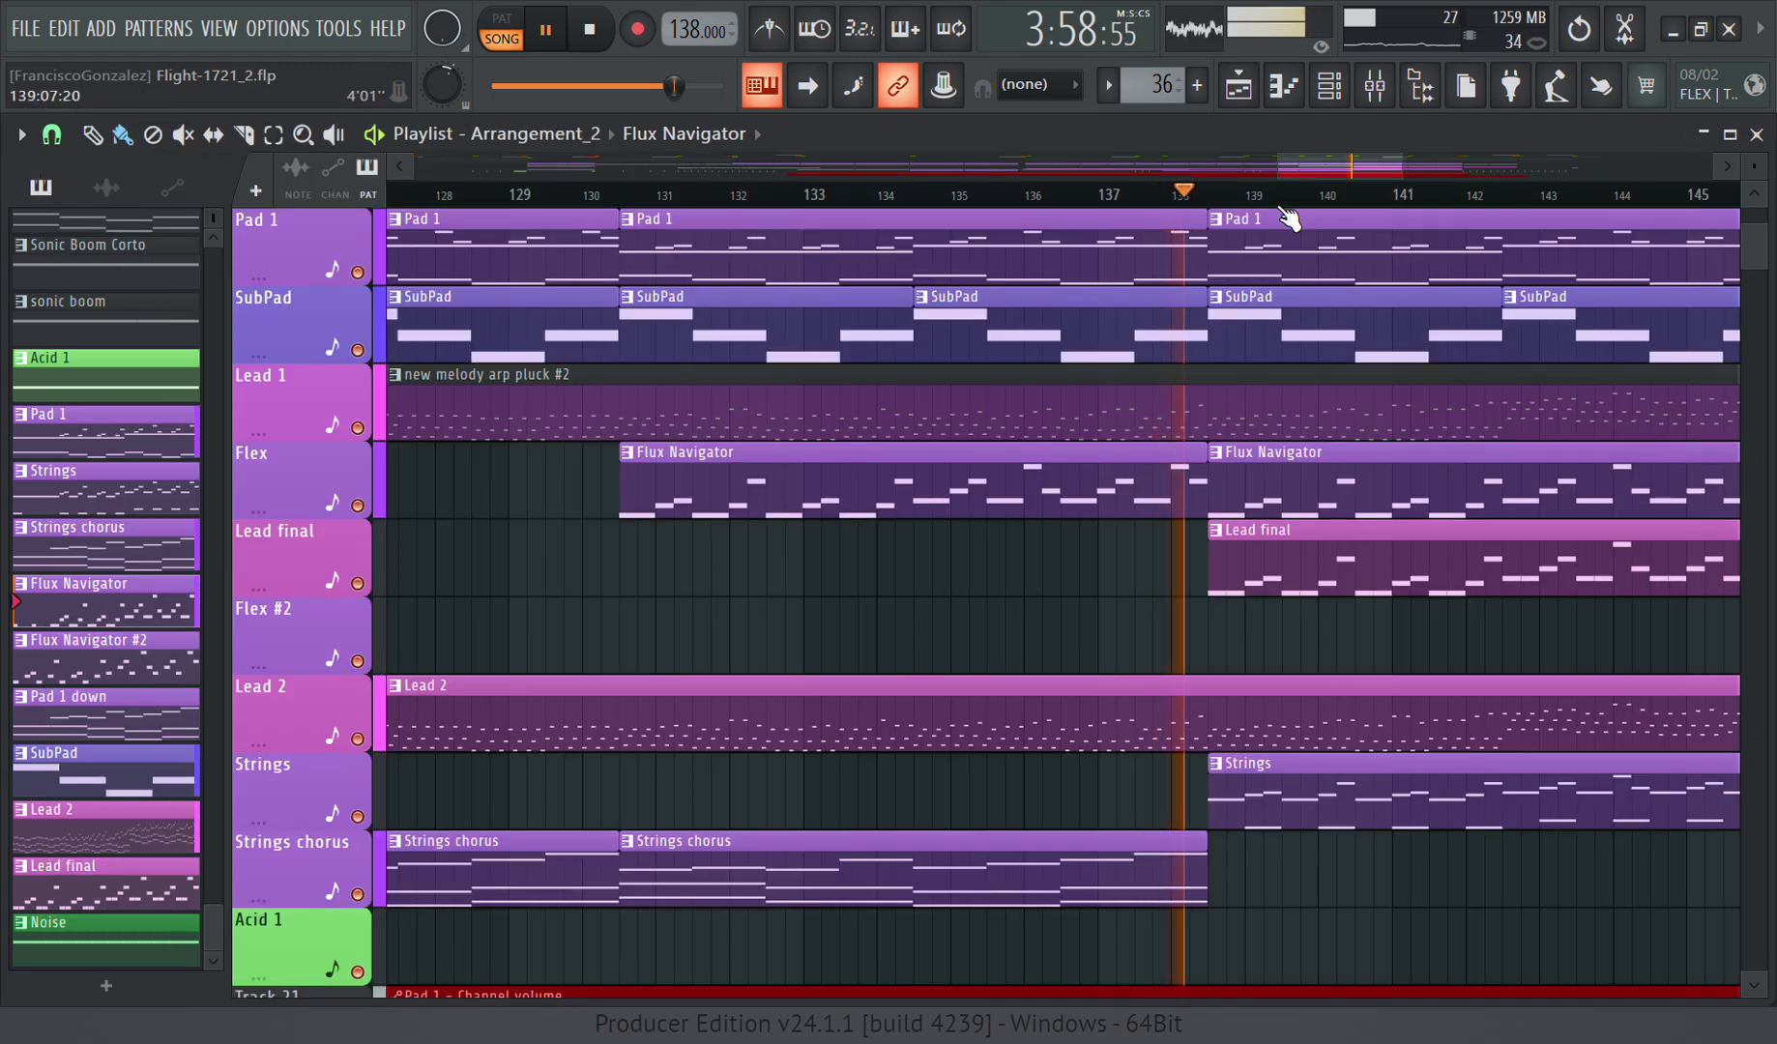
Step: Open the first Lead final clip near bar 139 to examine its notes in the piano roll, and return to the playlist
scroll(1046, 245, down, 2)
scroll(1547, 986, up, 5)
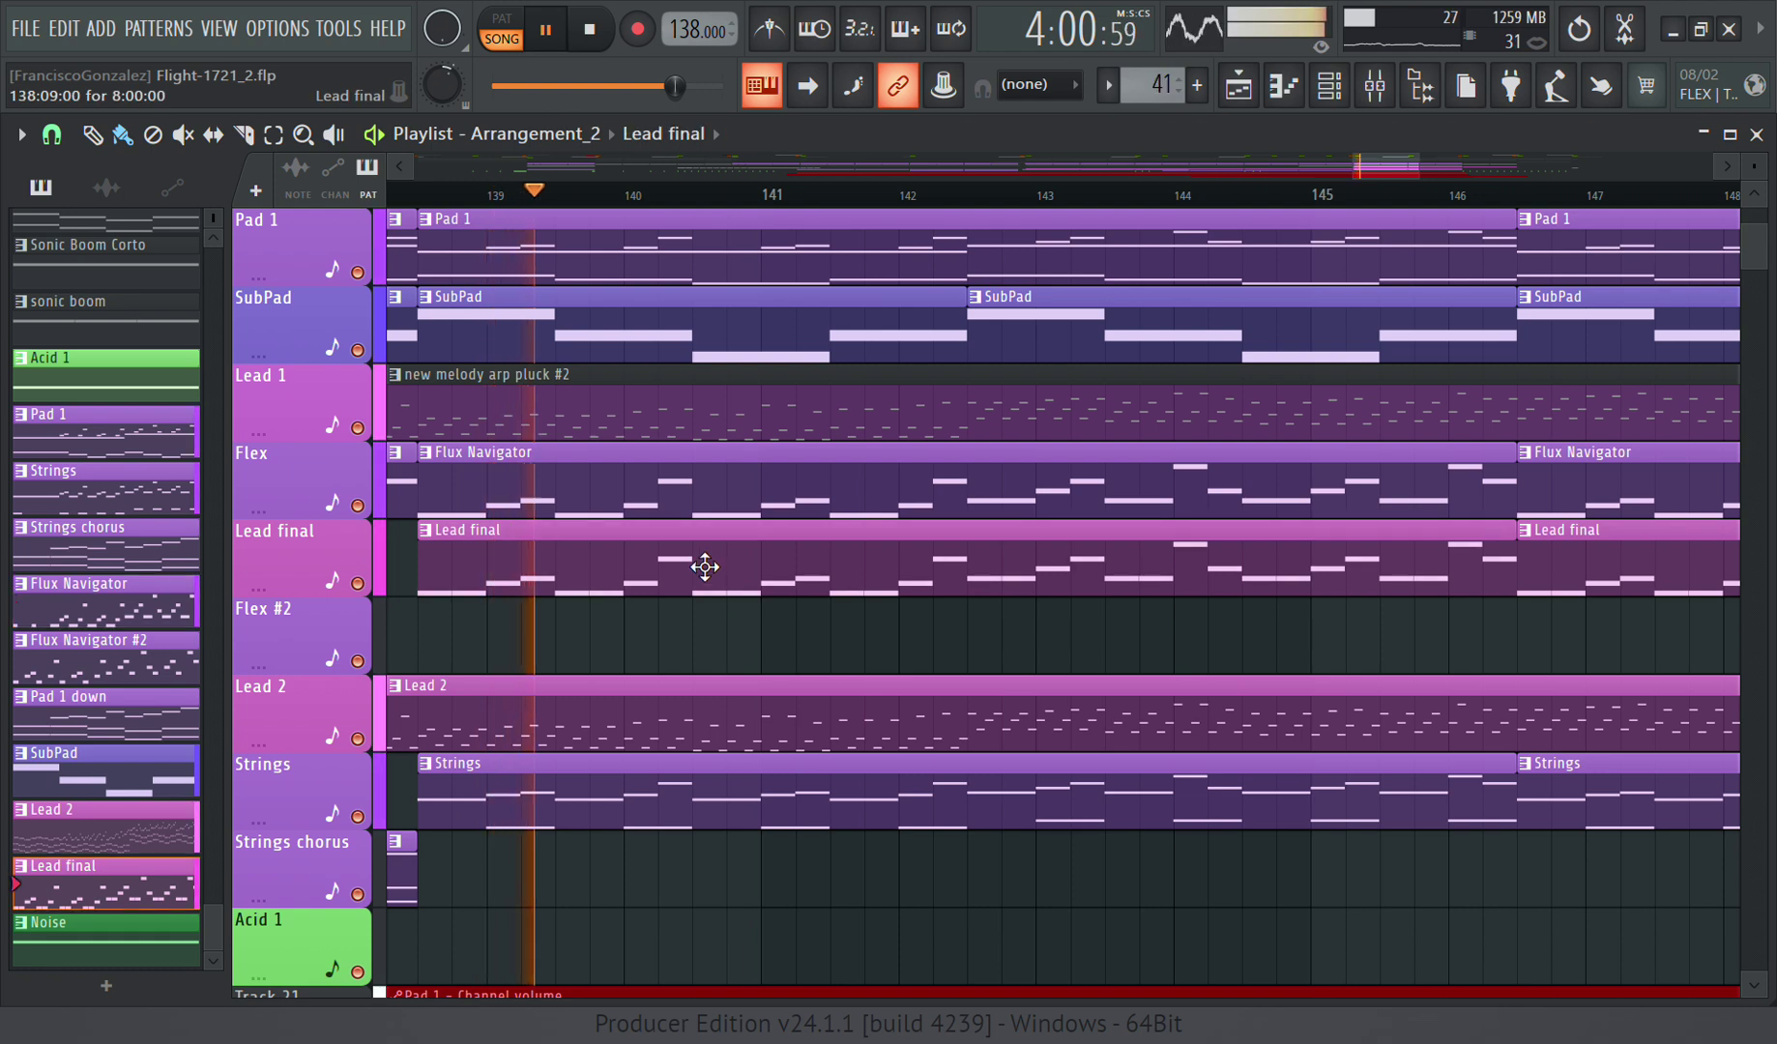
double_click(705, 568)
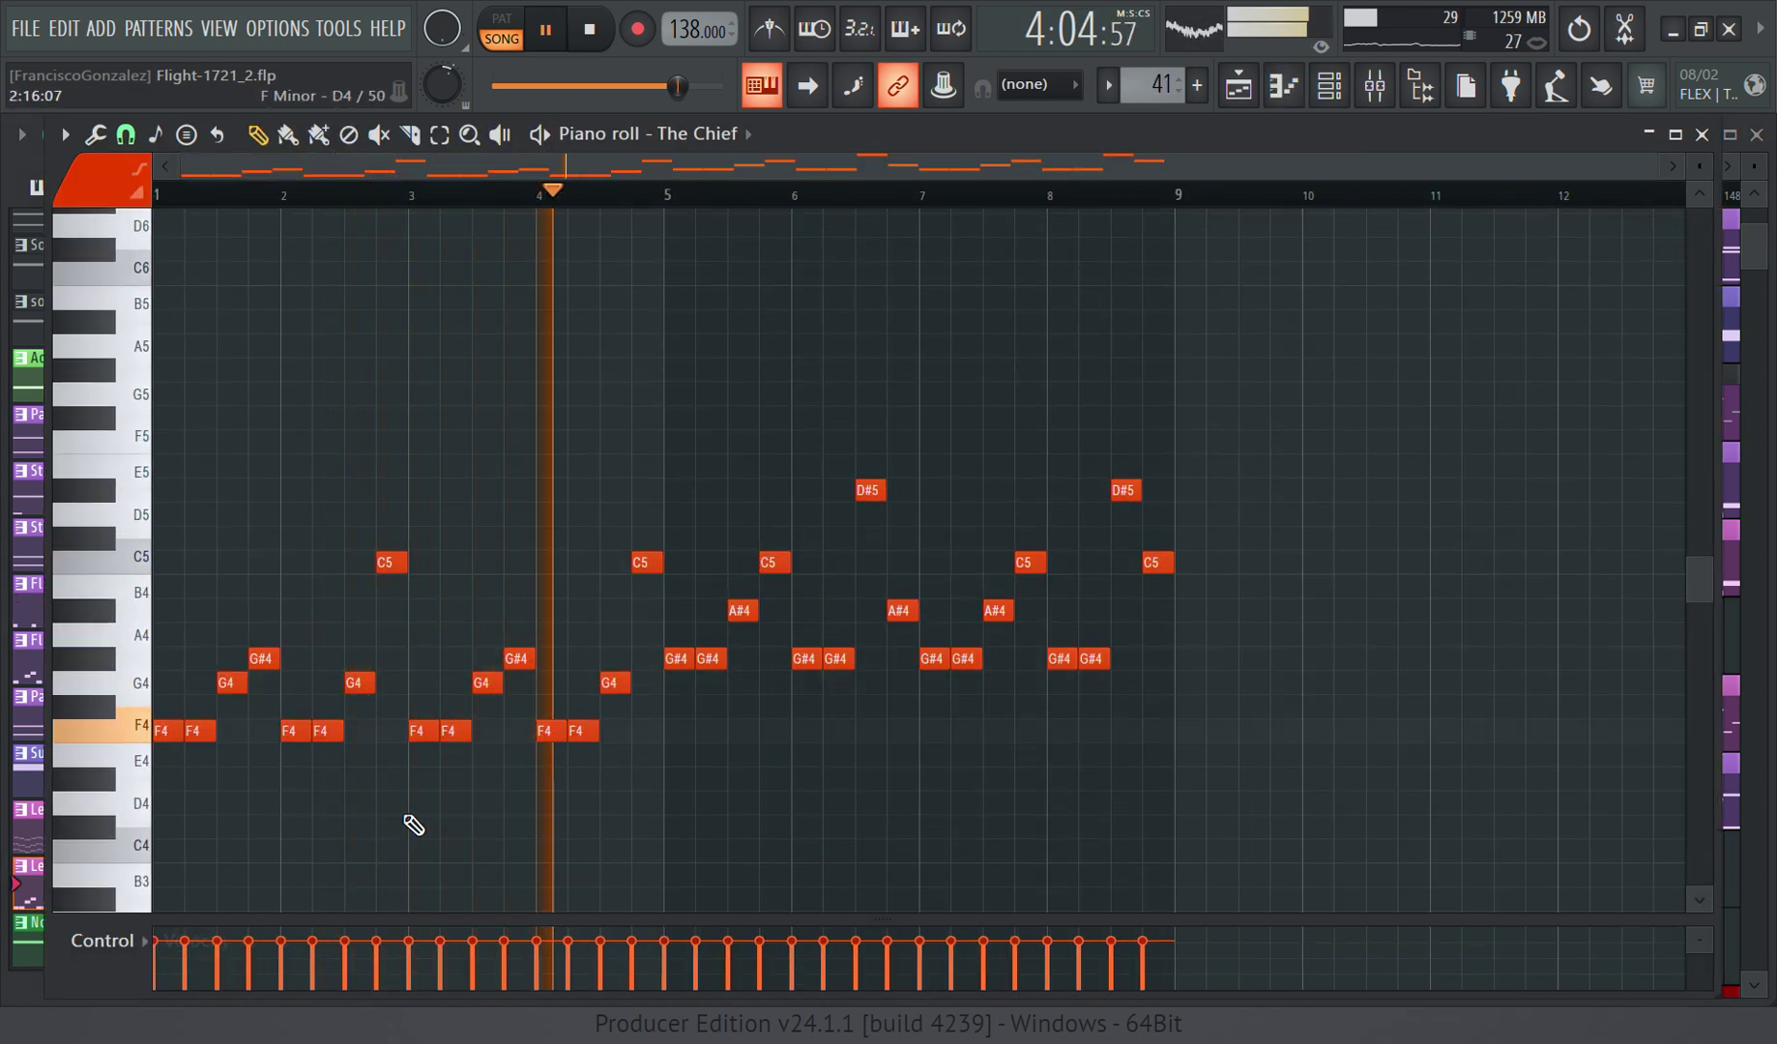
scroll(781, 508, down, 2)
scroll(781, 508, up, 3)
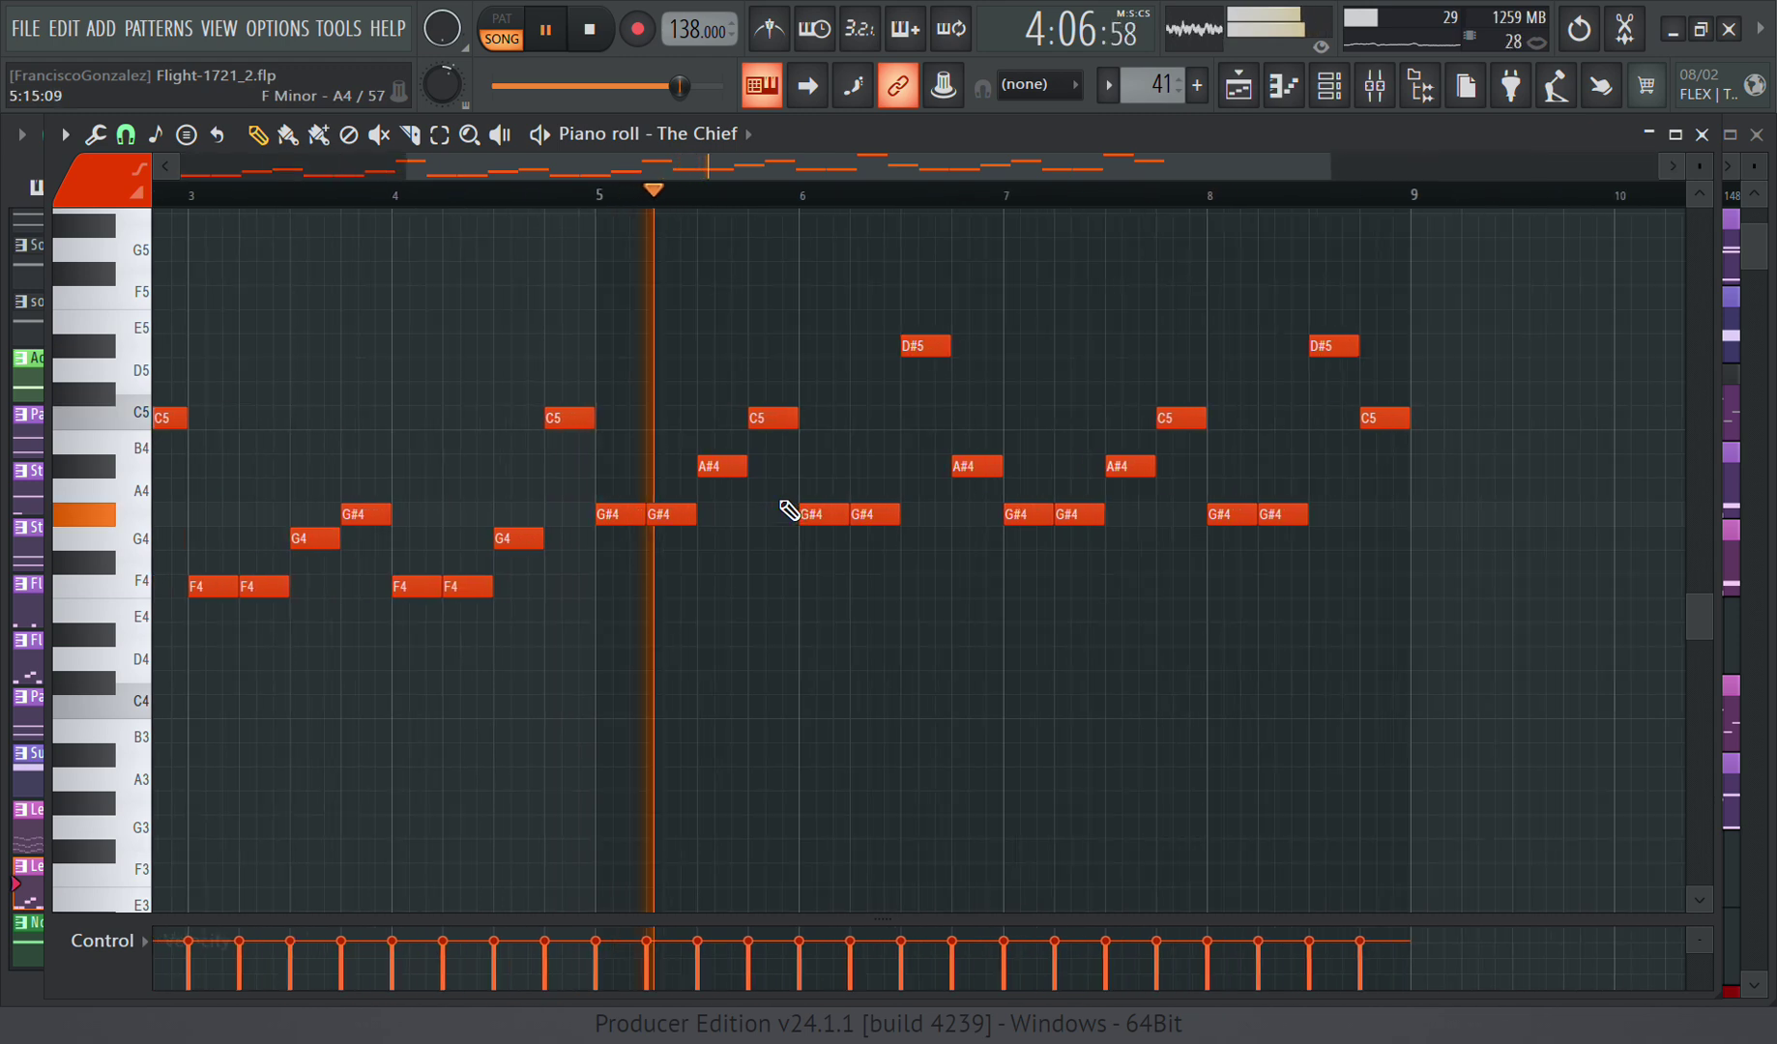
key(F5)
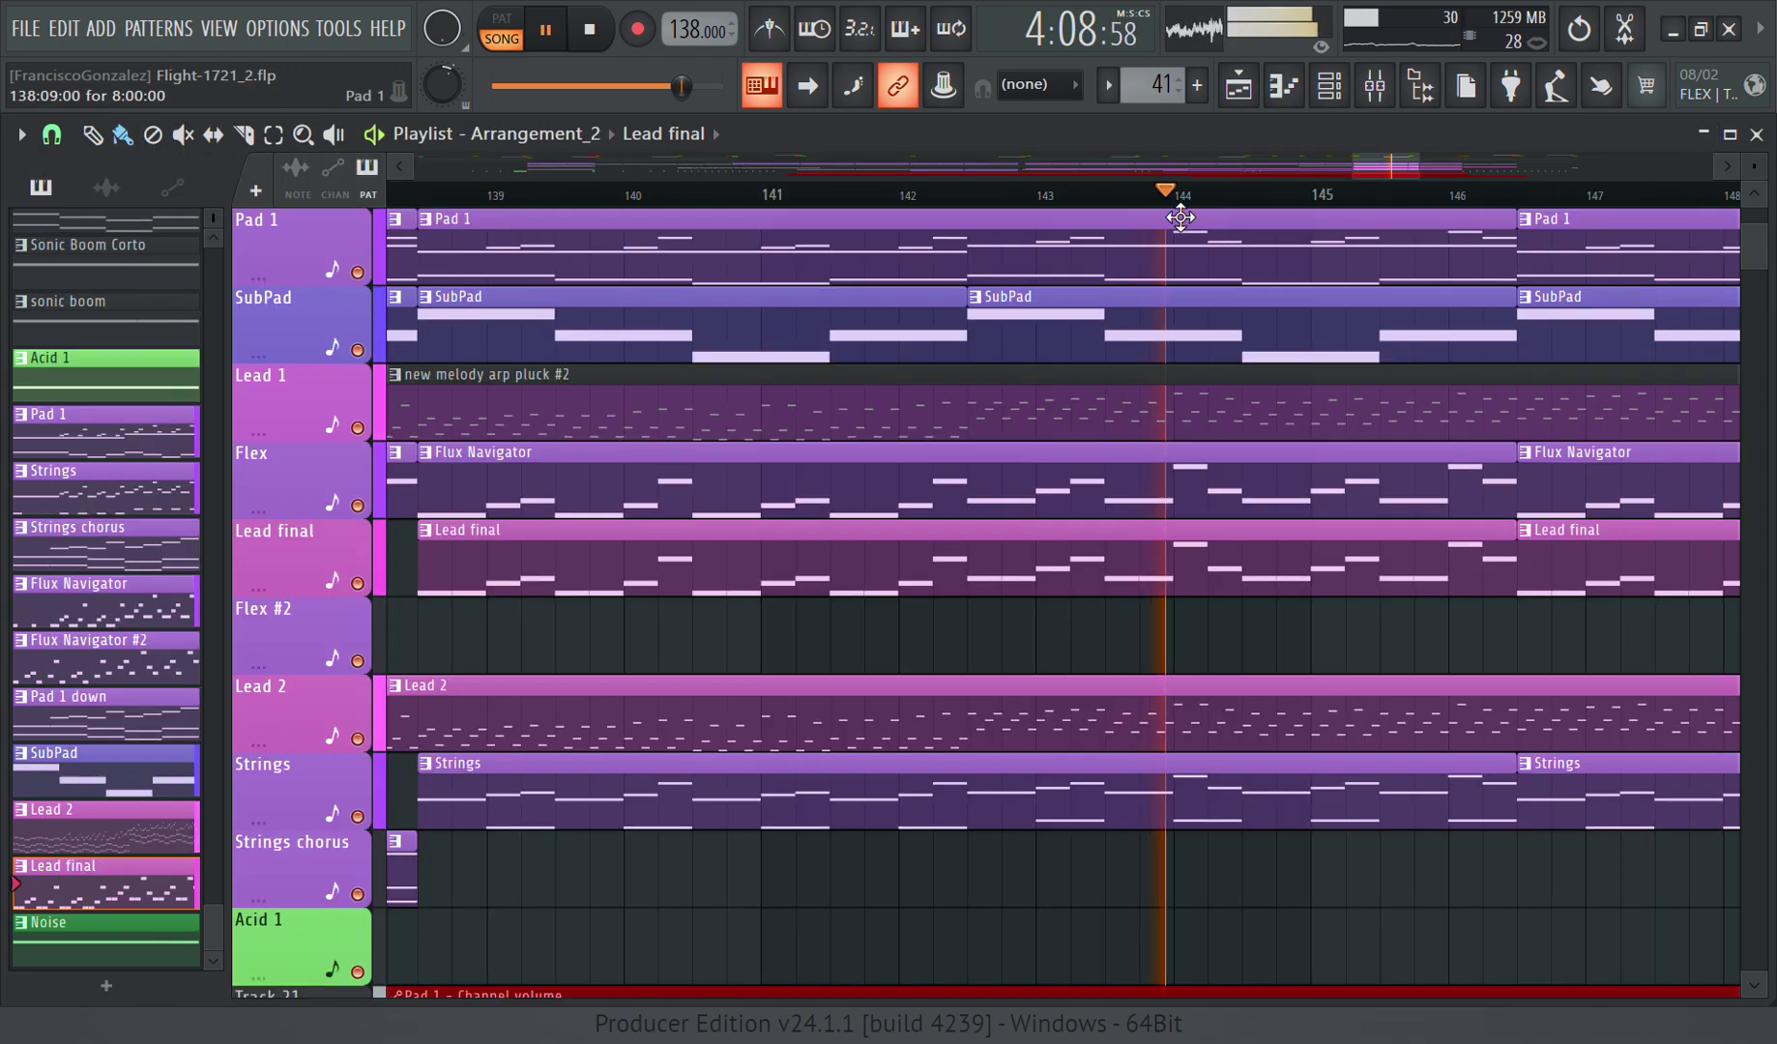
Step: Examine the arrangement's closing section in the playlist, from about bar 141 to bar 171, across the drum, bass and melody tracks
scroll(792, 527, down, 5)
scroll(1251, 675, up, 3)
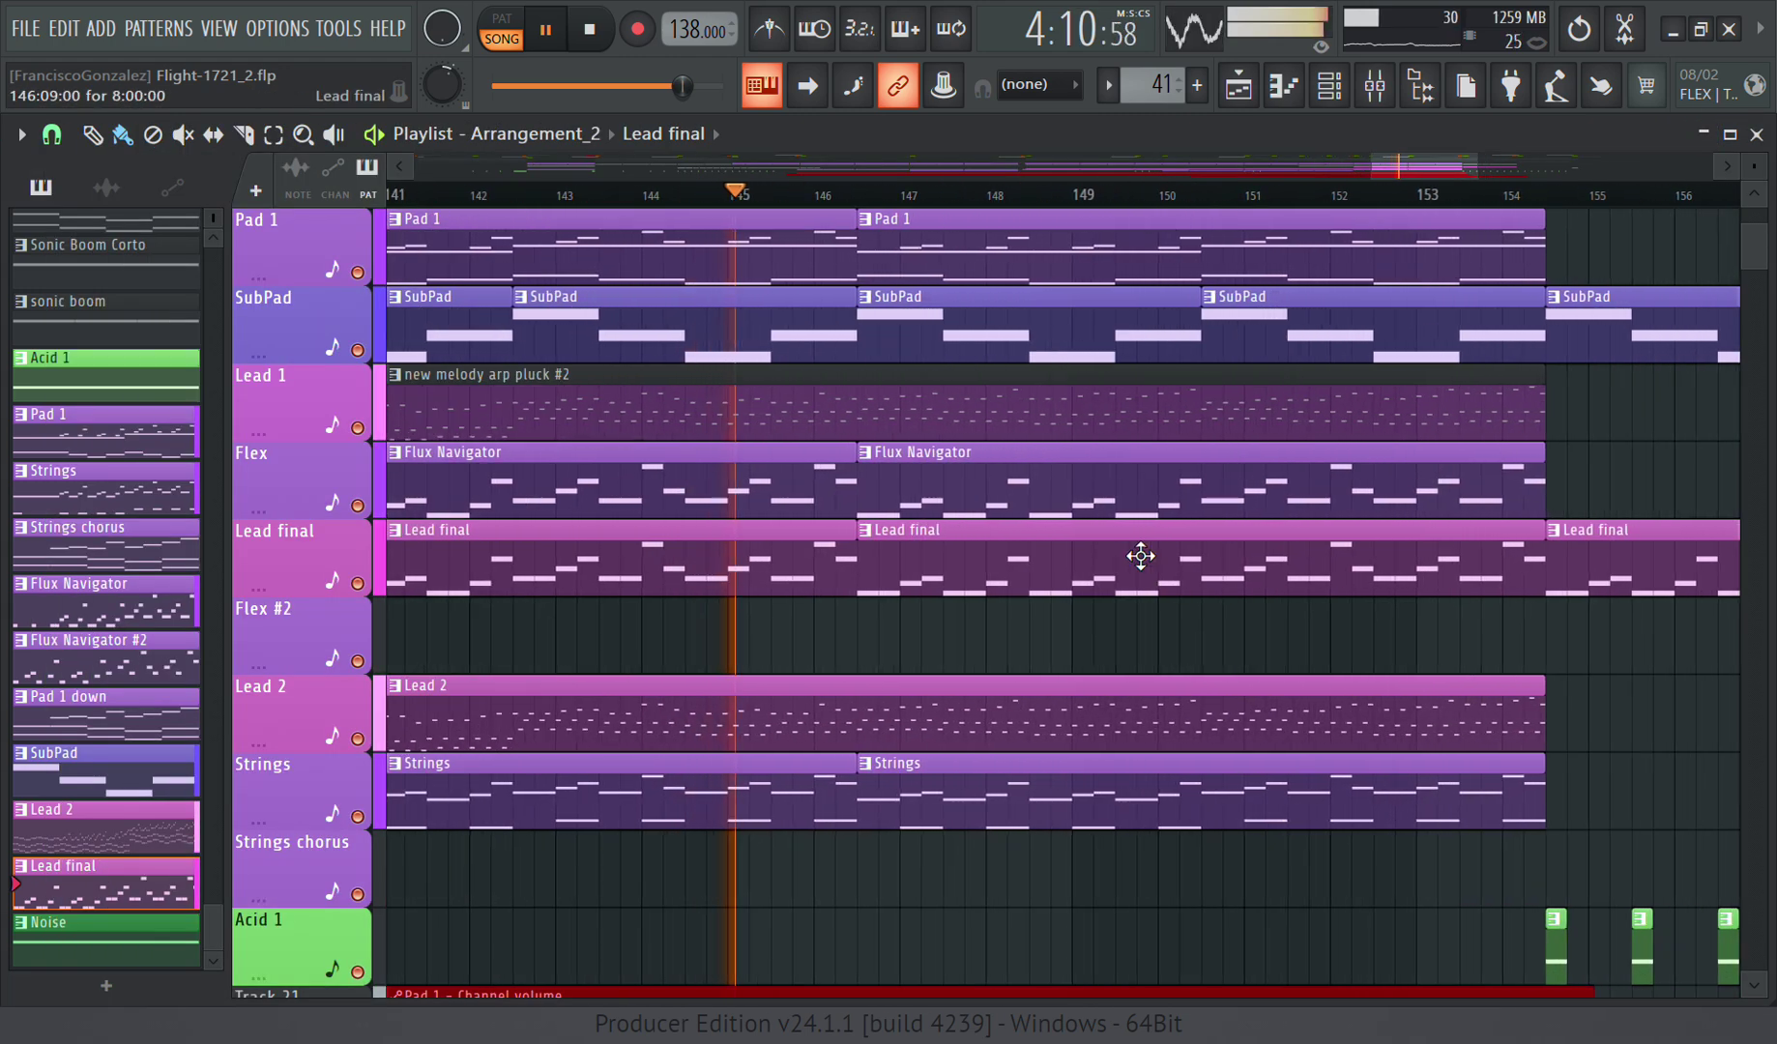
scroll(981, 715, up, 3)
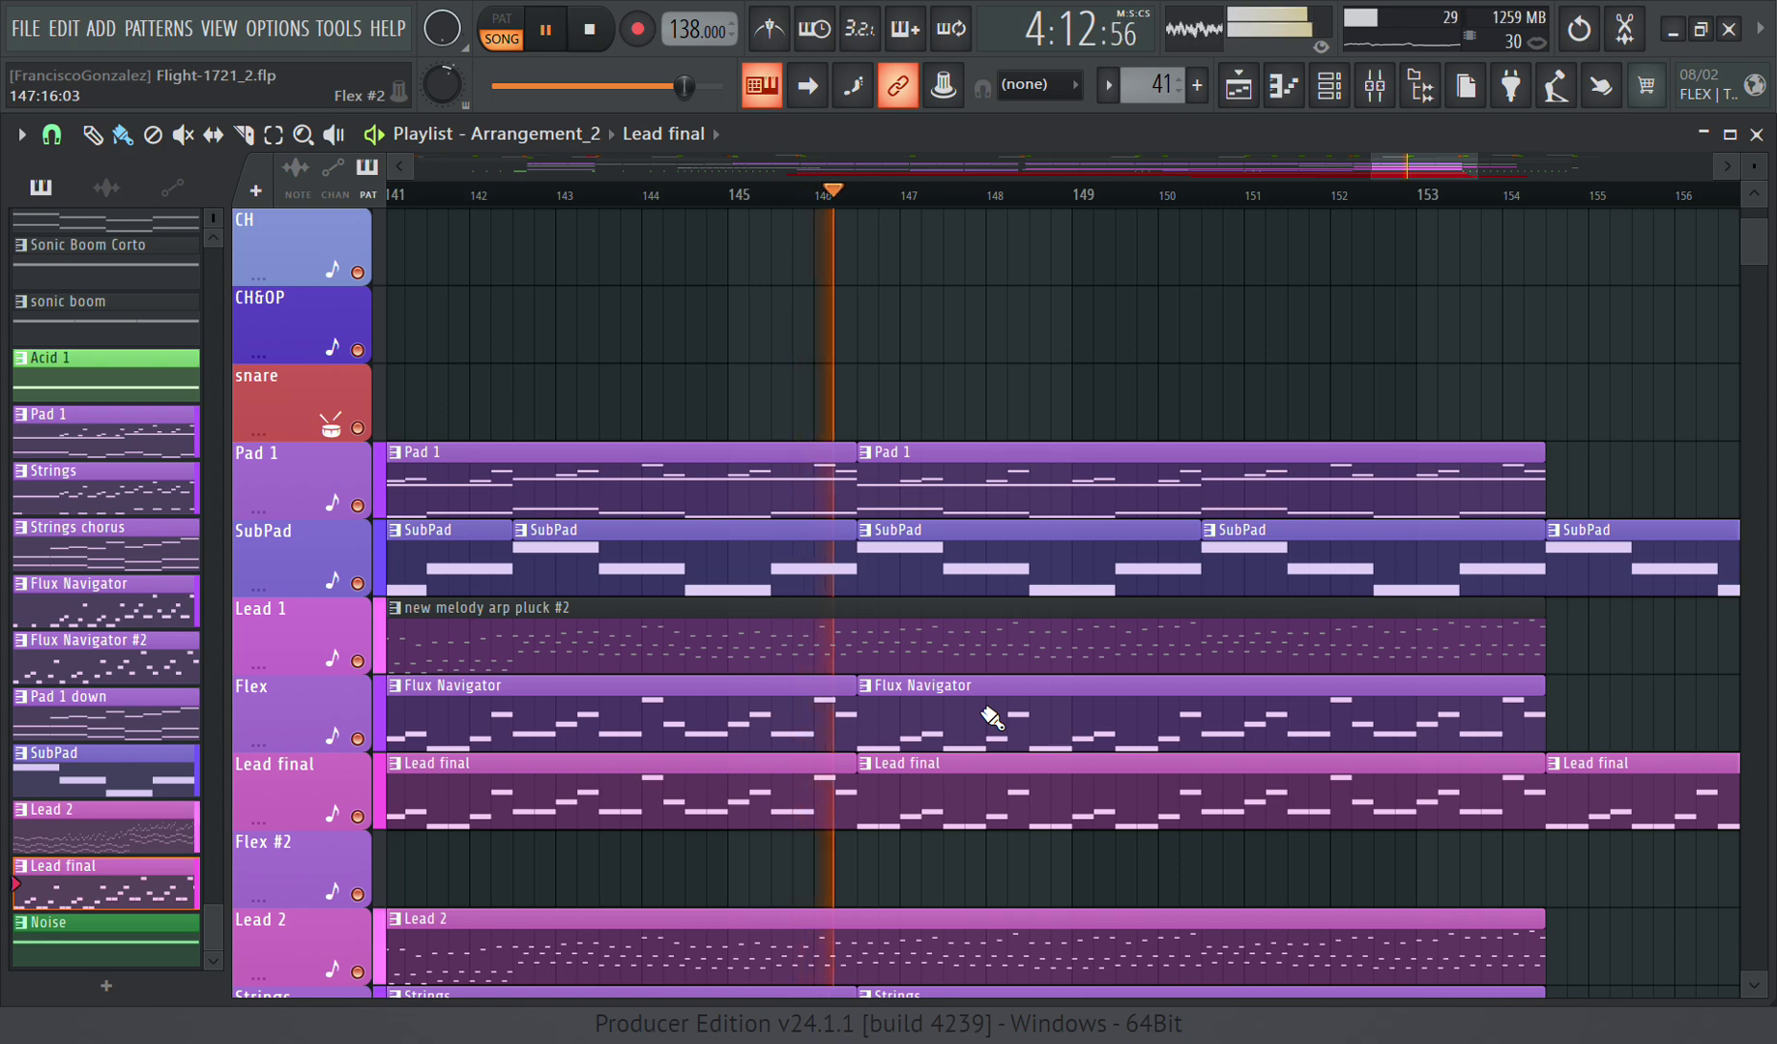
scroll(991, 715, down, 3)
scroll(1158, 737, up, 4)
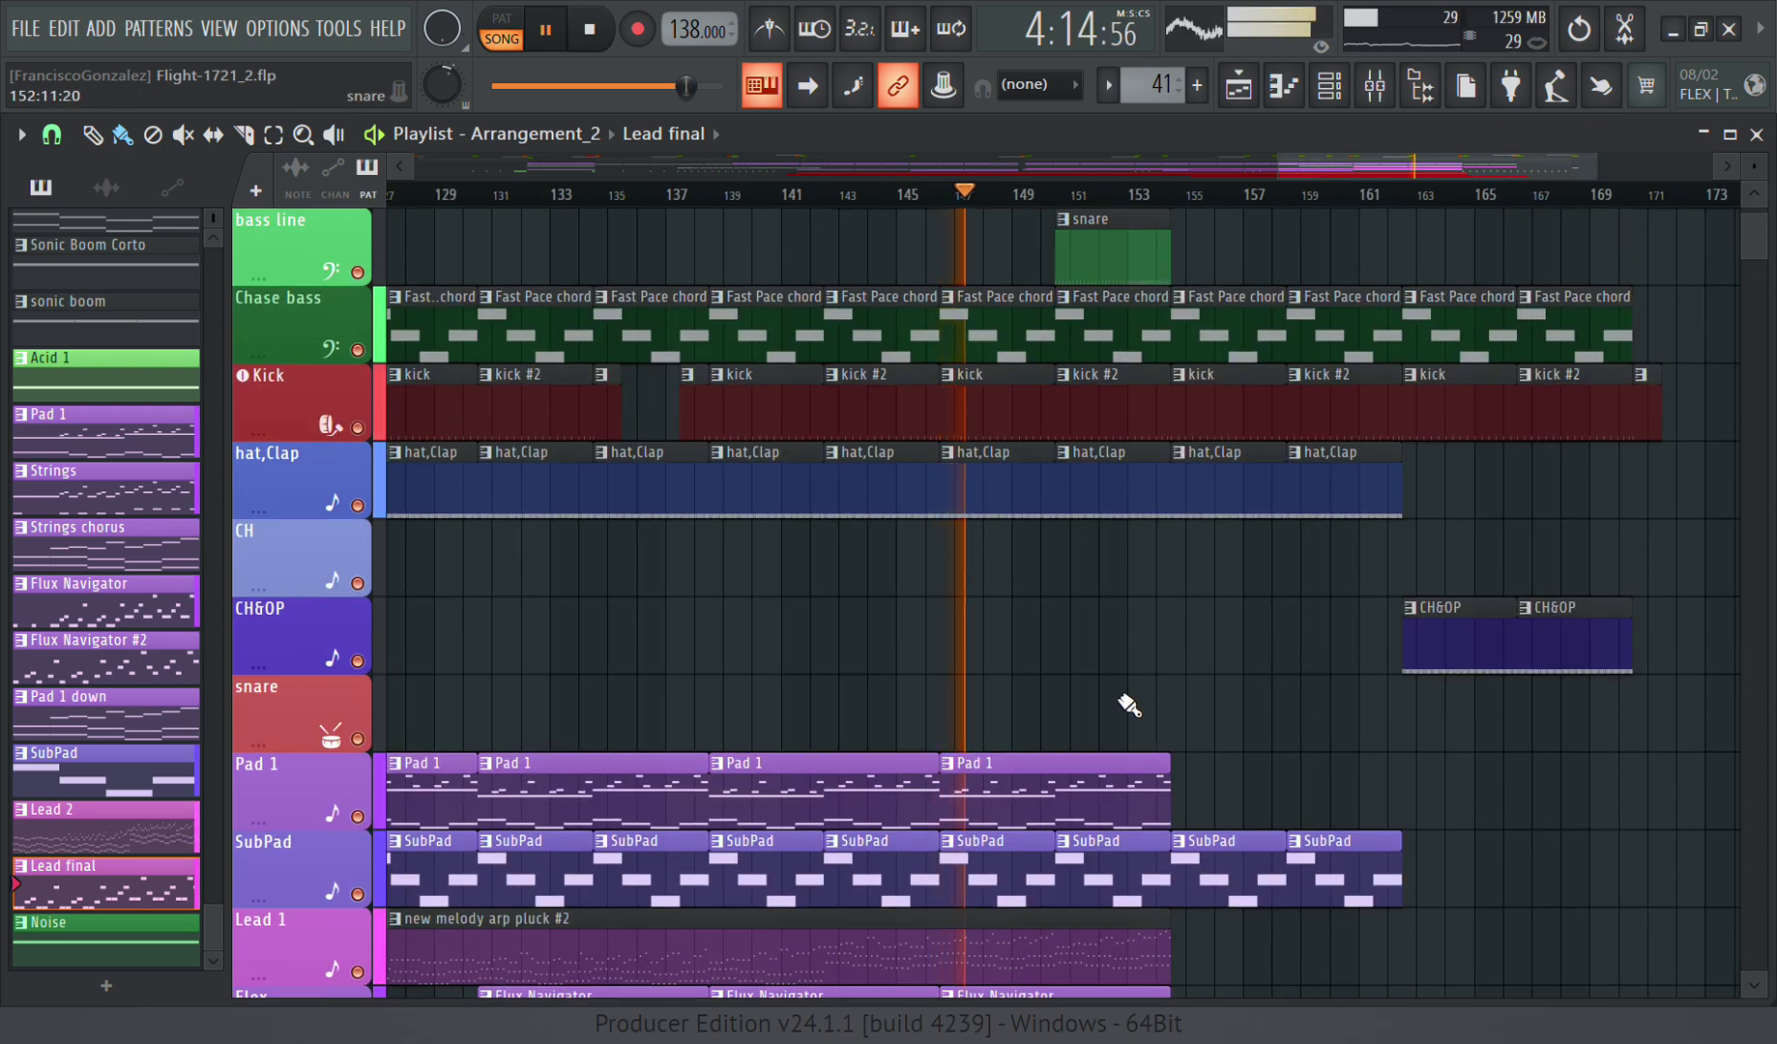
scroll(1127, 704, down, 10)
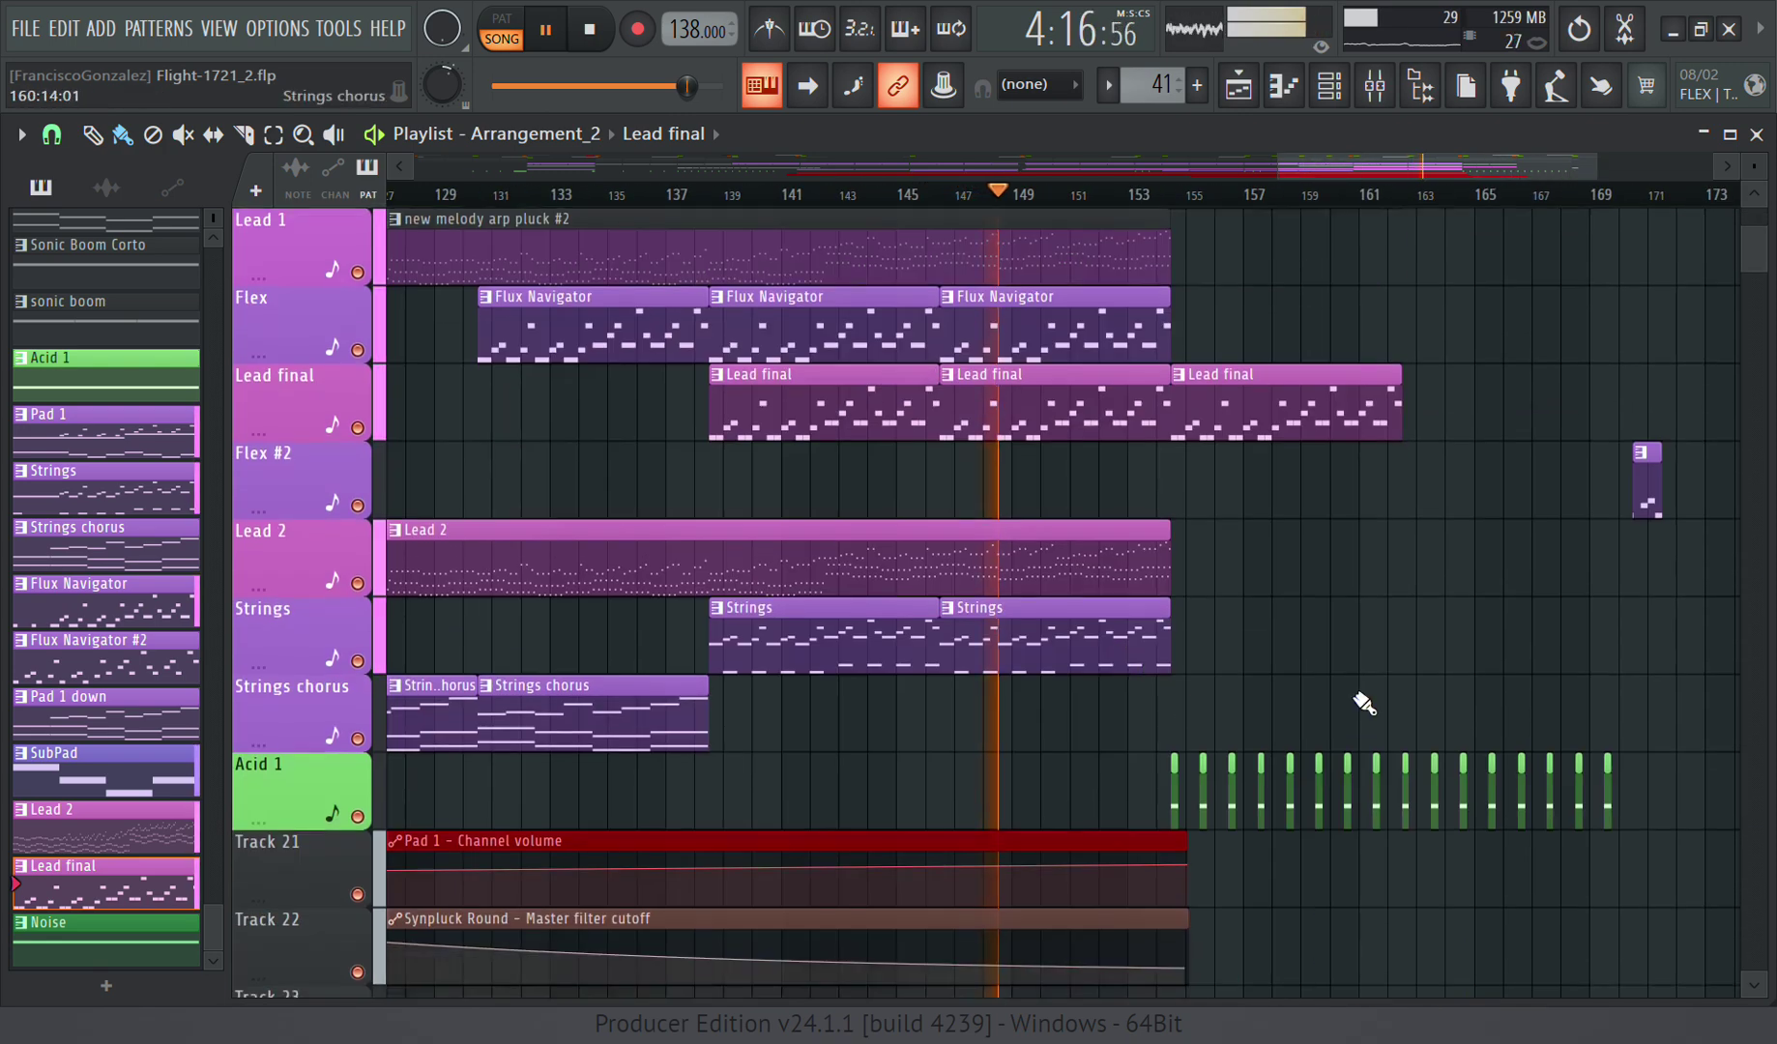
Step: Examine the melody, pad, bass and drum tracks in the playlist from about bar 143 to bar 170
scroll(1240, 716, down, 2)
scroll(1203, 688, up, 4)
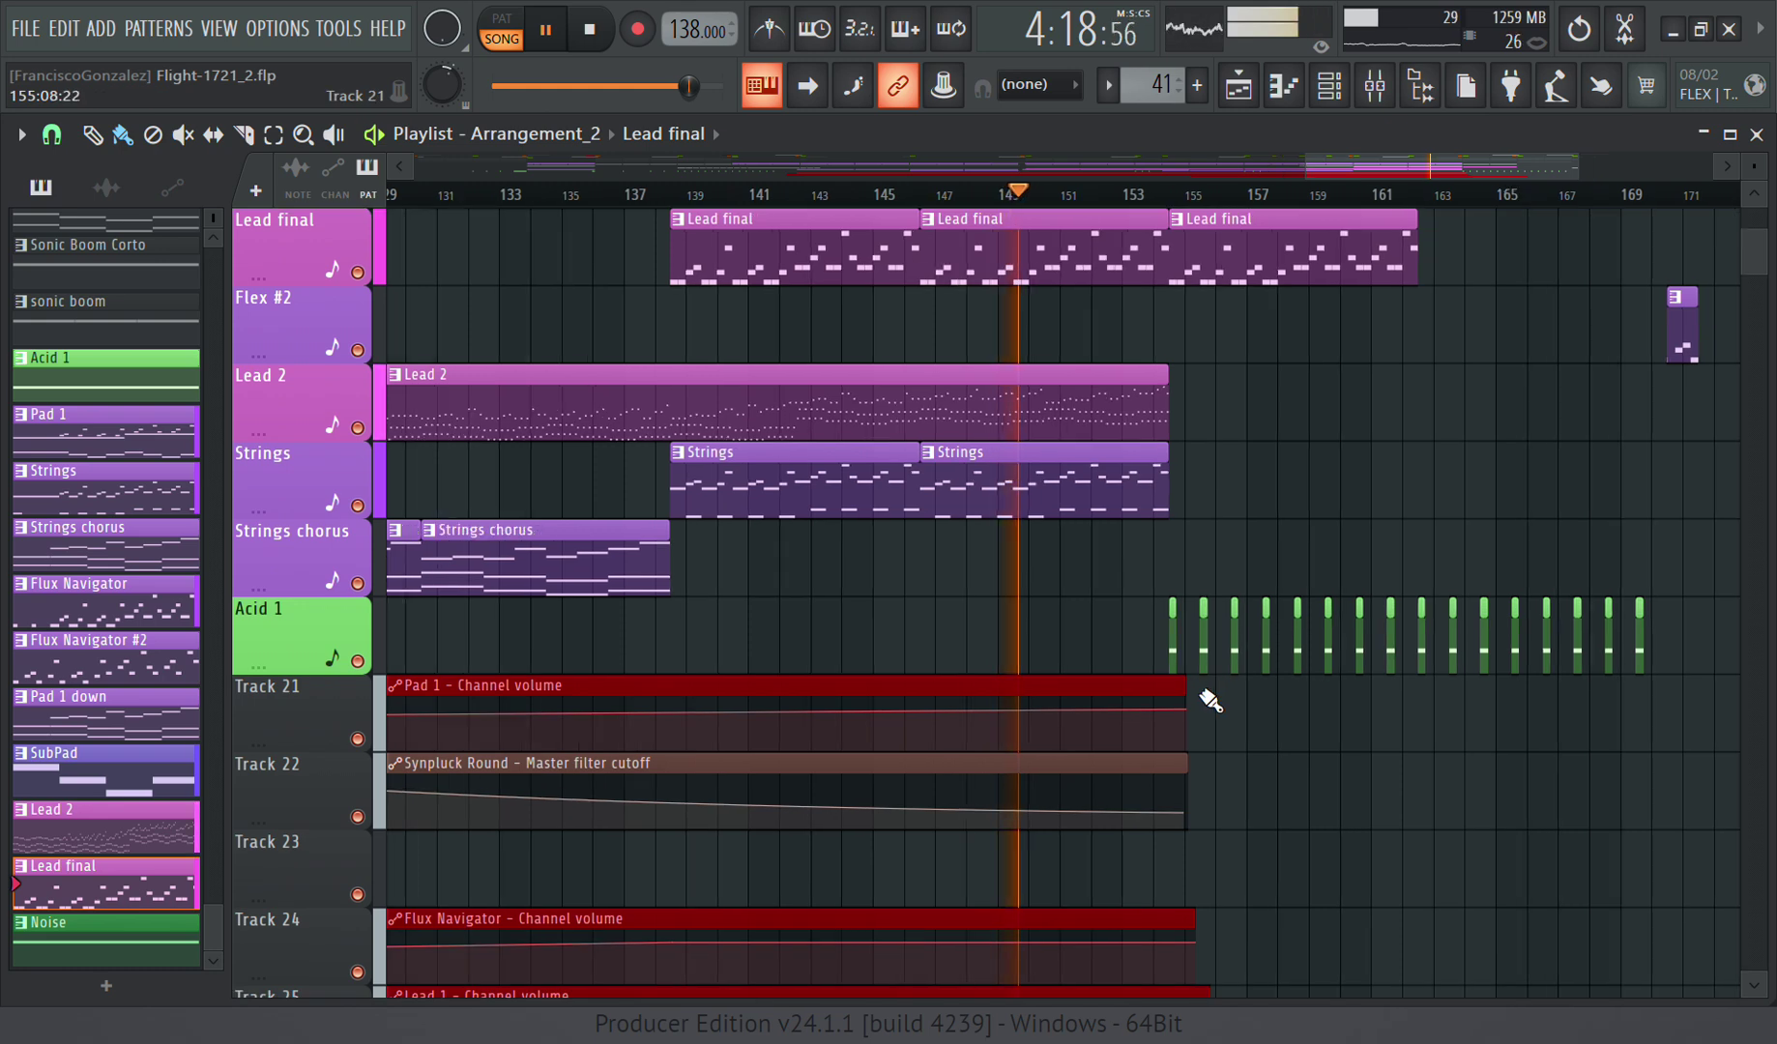
scroll(1121, 599, up, 4)
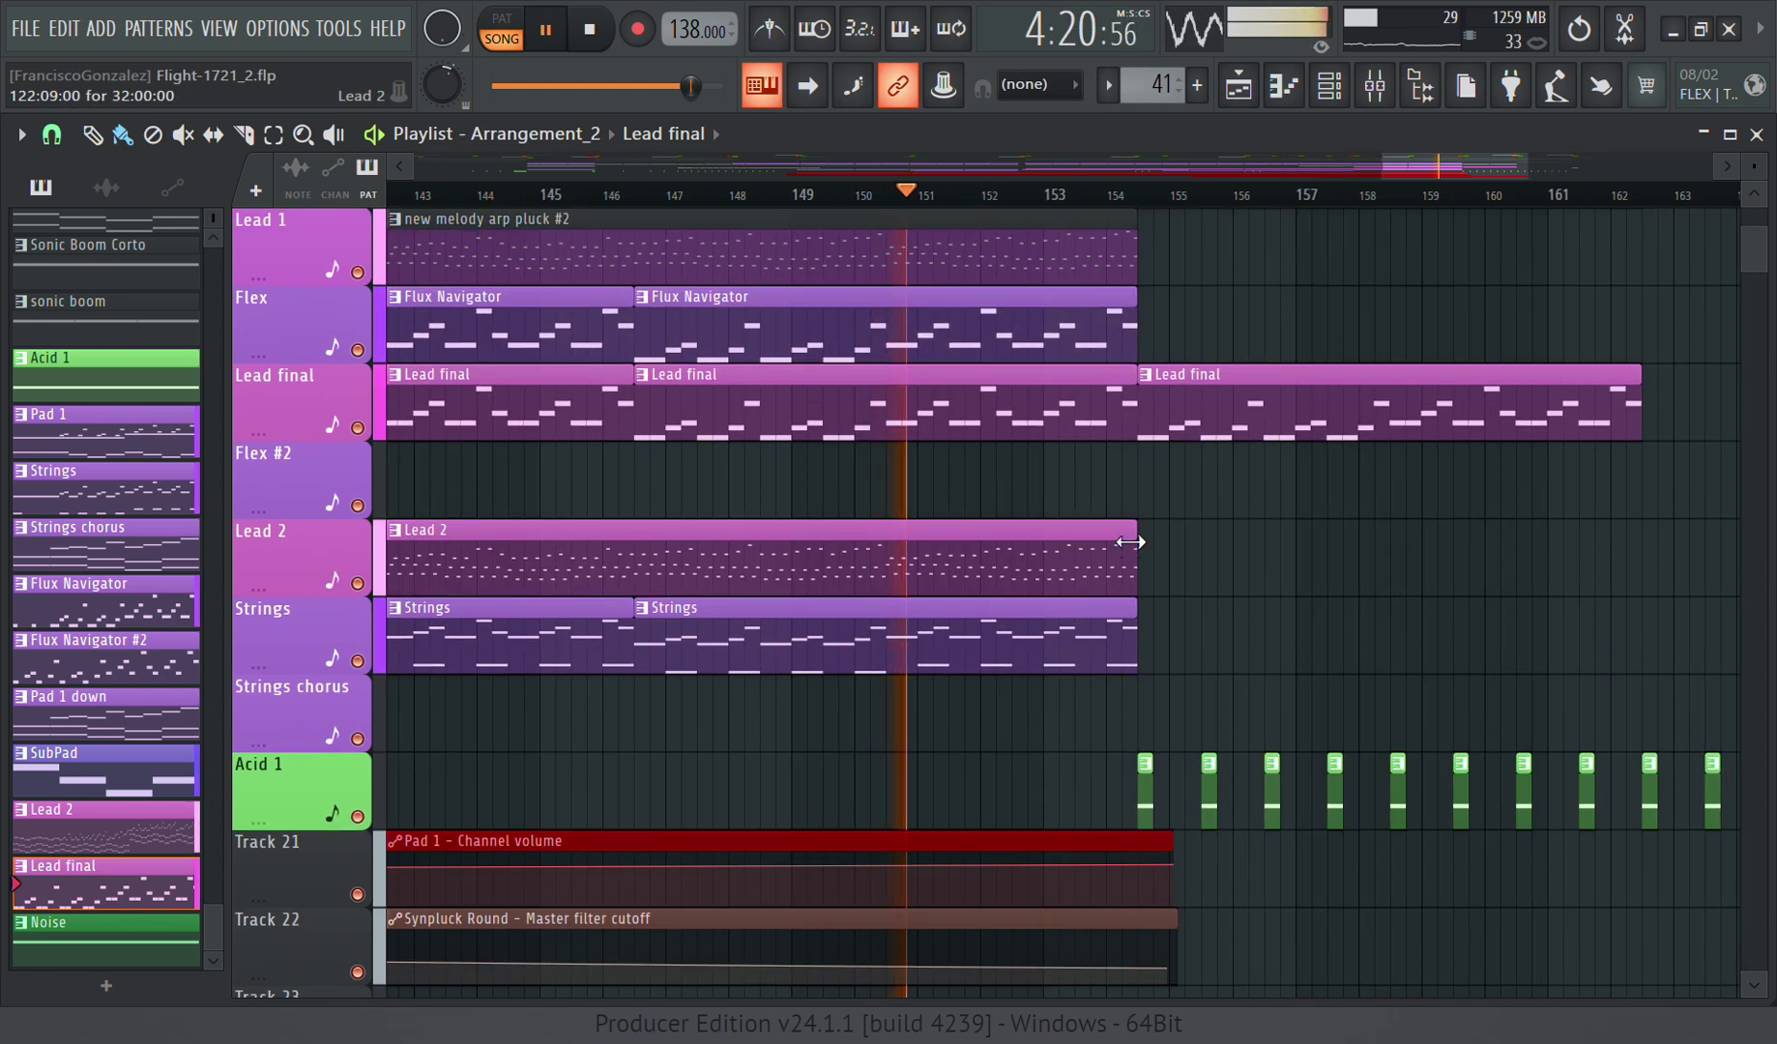
scroll(1131, 566, up, 3)
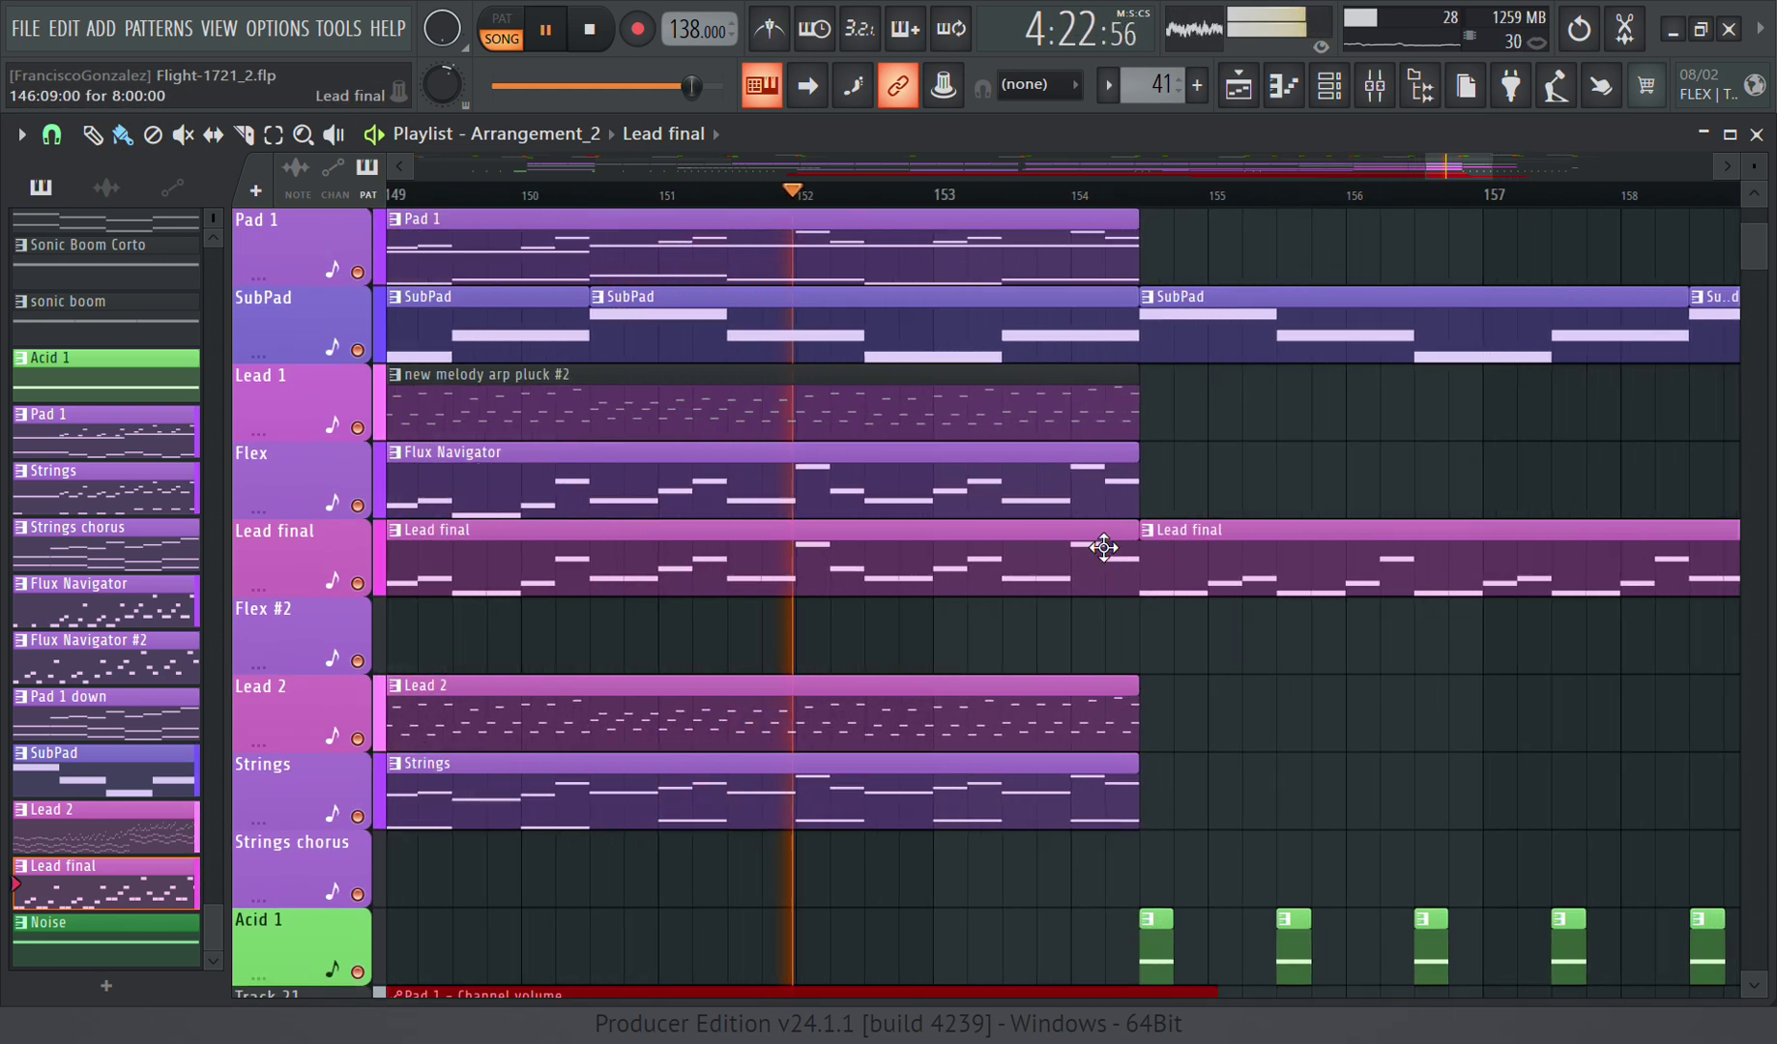
scroll(1043, 548, down, 5)
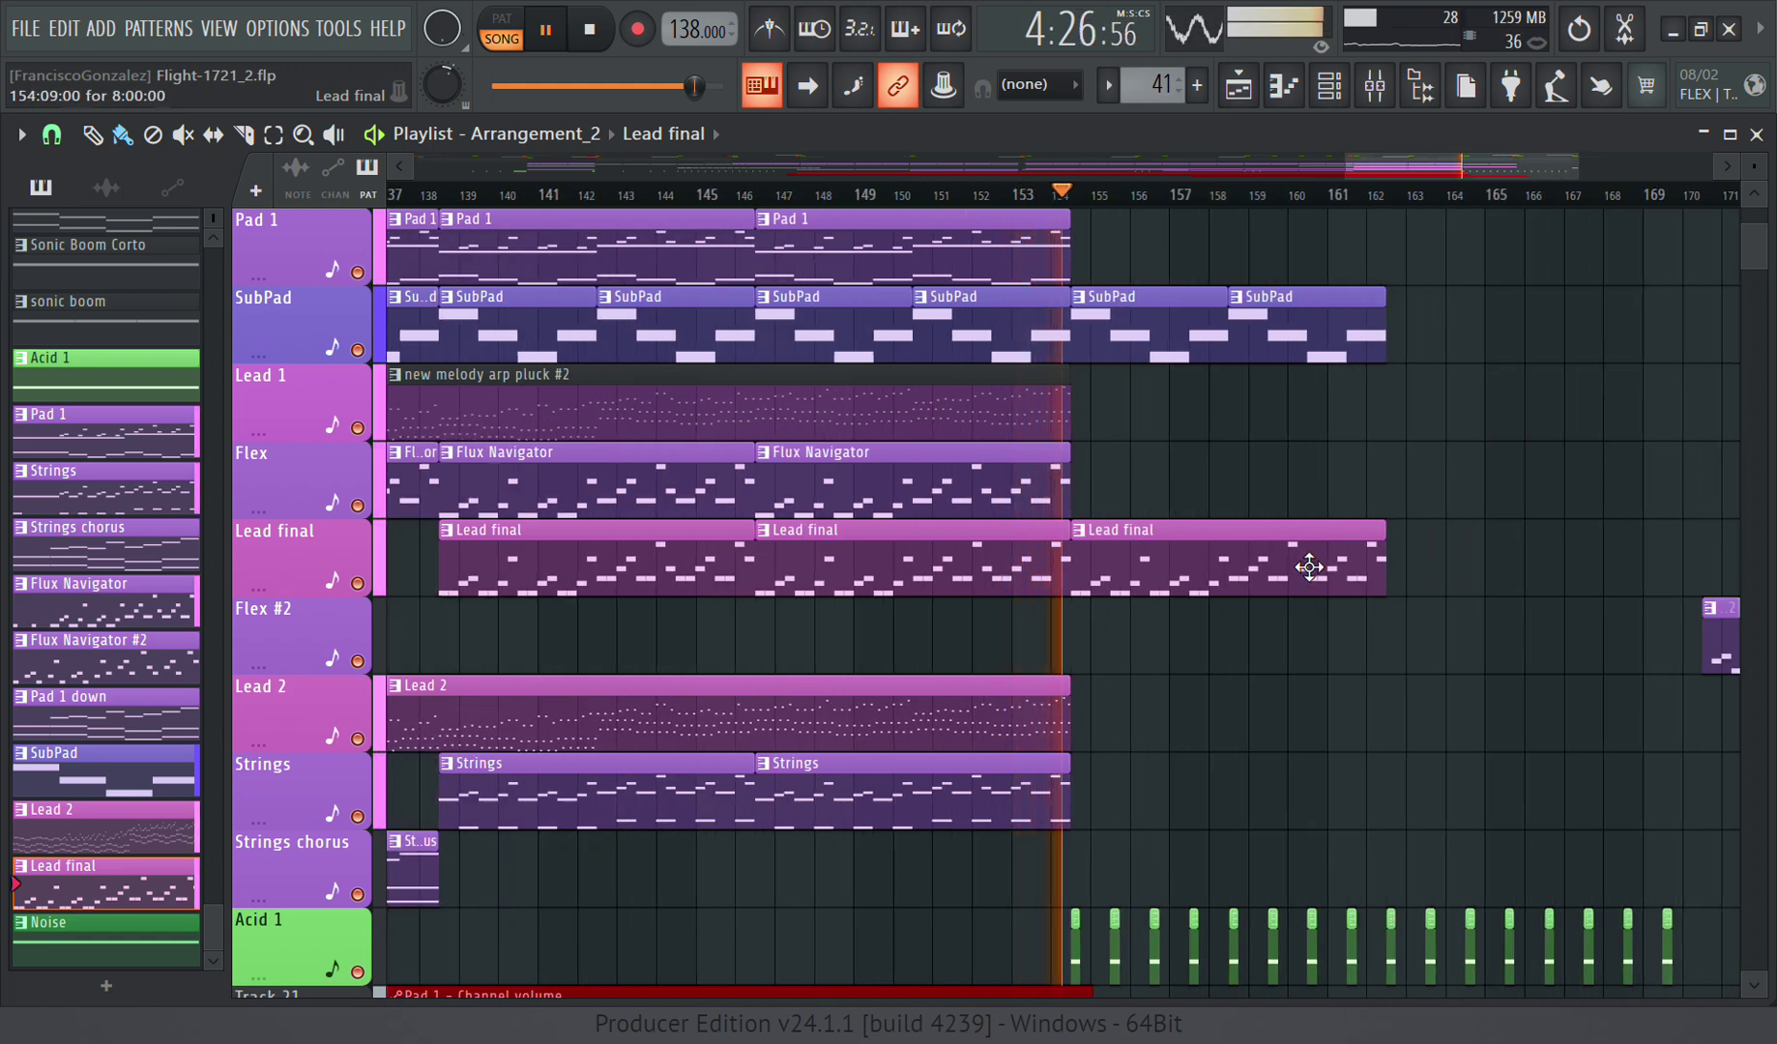
scroll(1307, 565, up, 8)
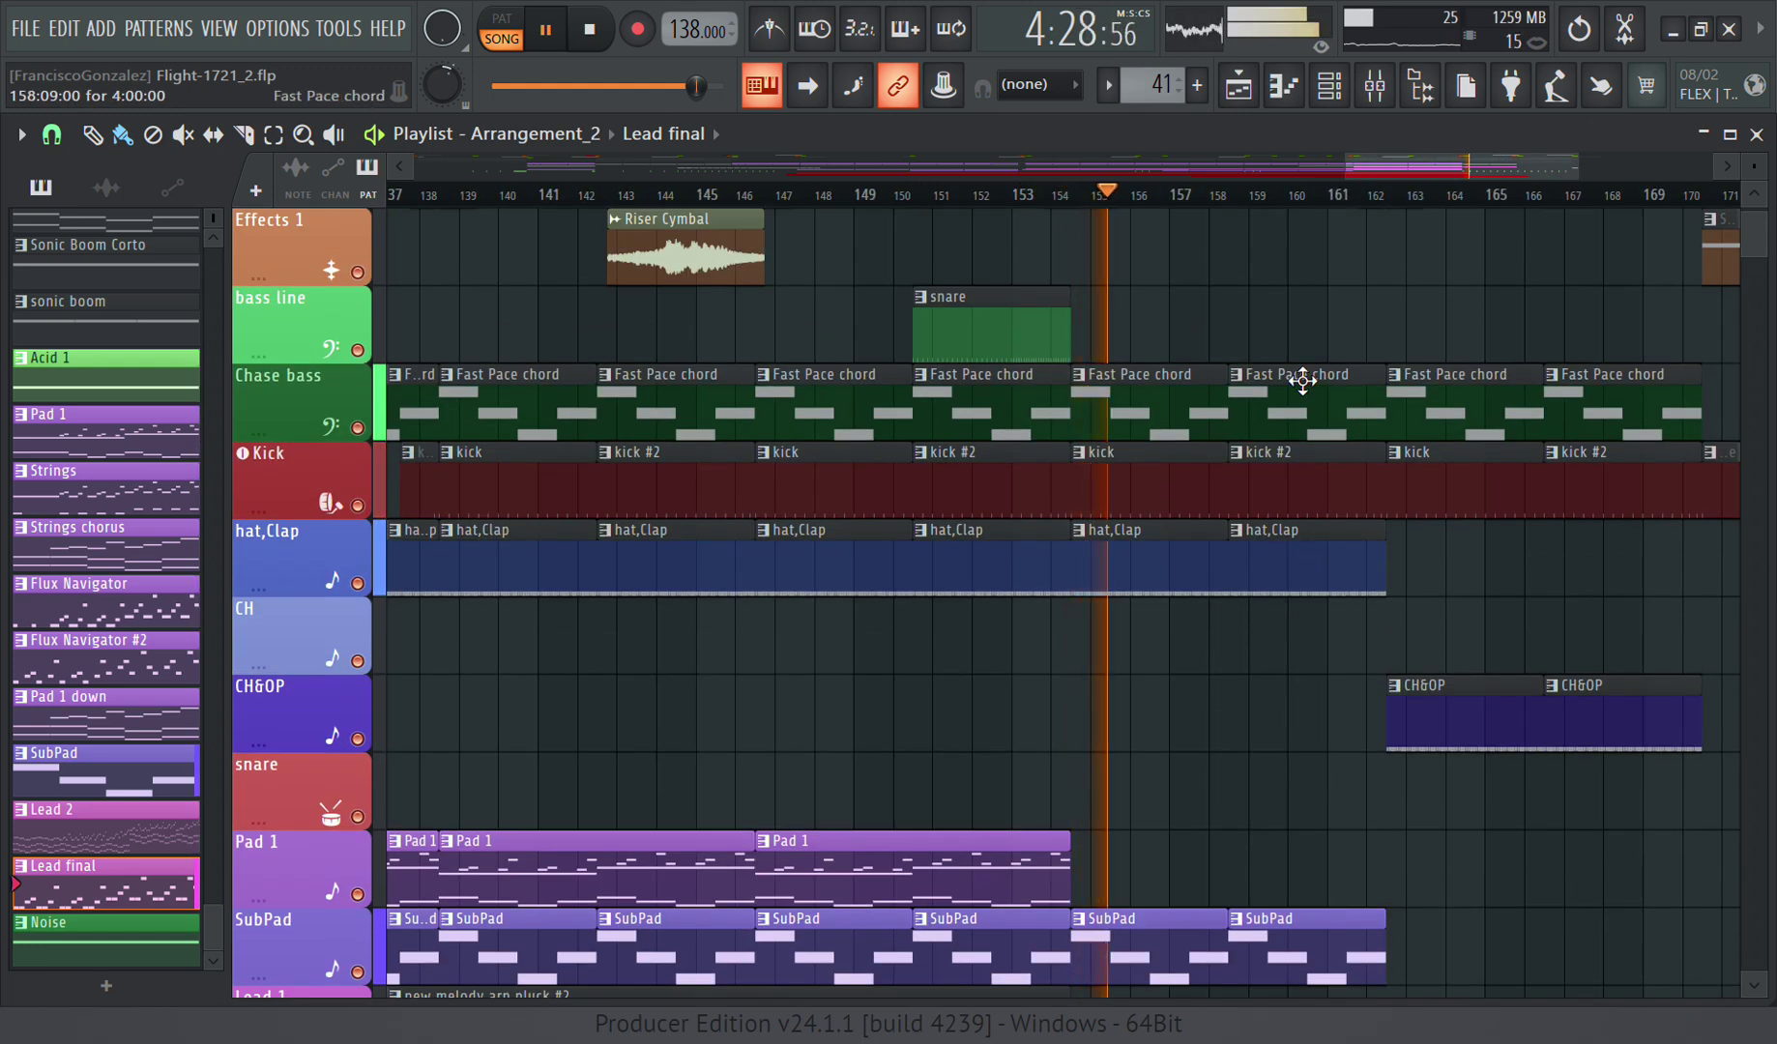
Step: Open the last Lead final clip, starting near bar 154, in the piano roll to examine its notes
drag(1405, 170, 1459, 170)
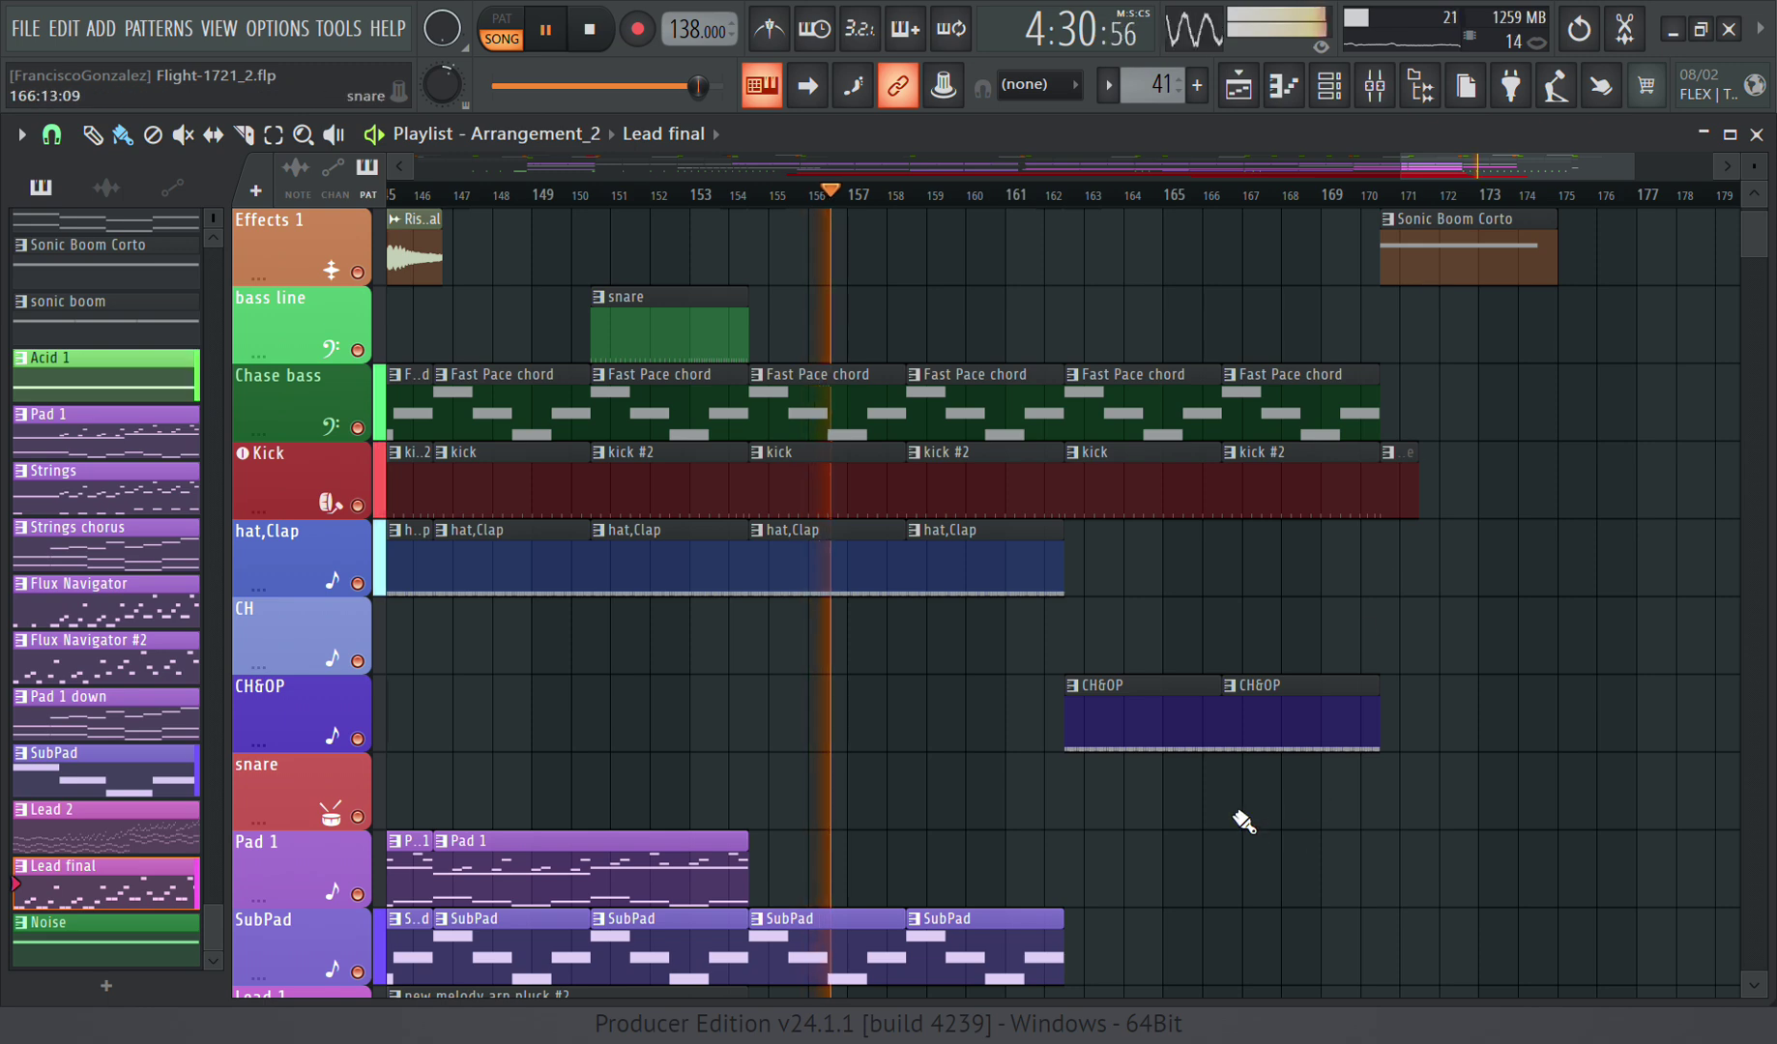
scroll(1097, 741, down, 7)
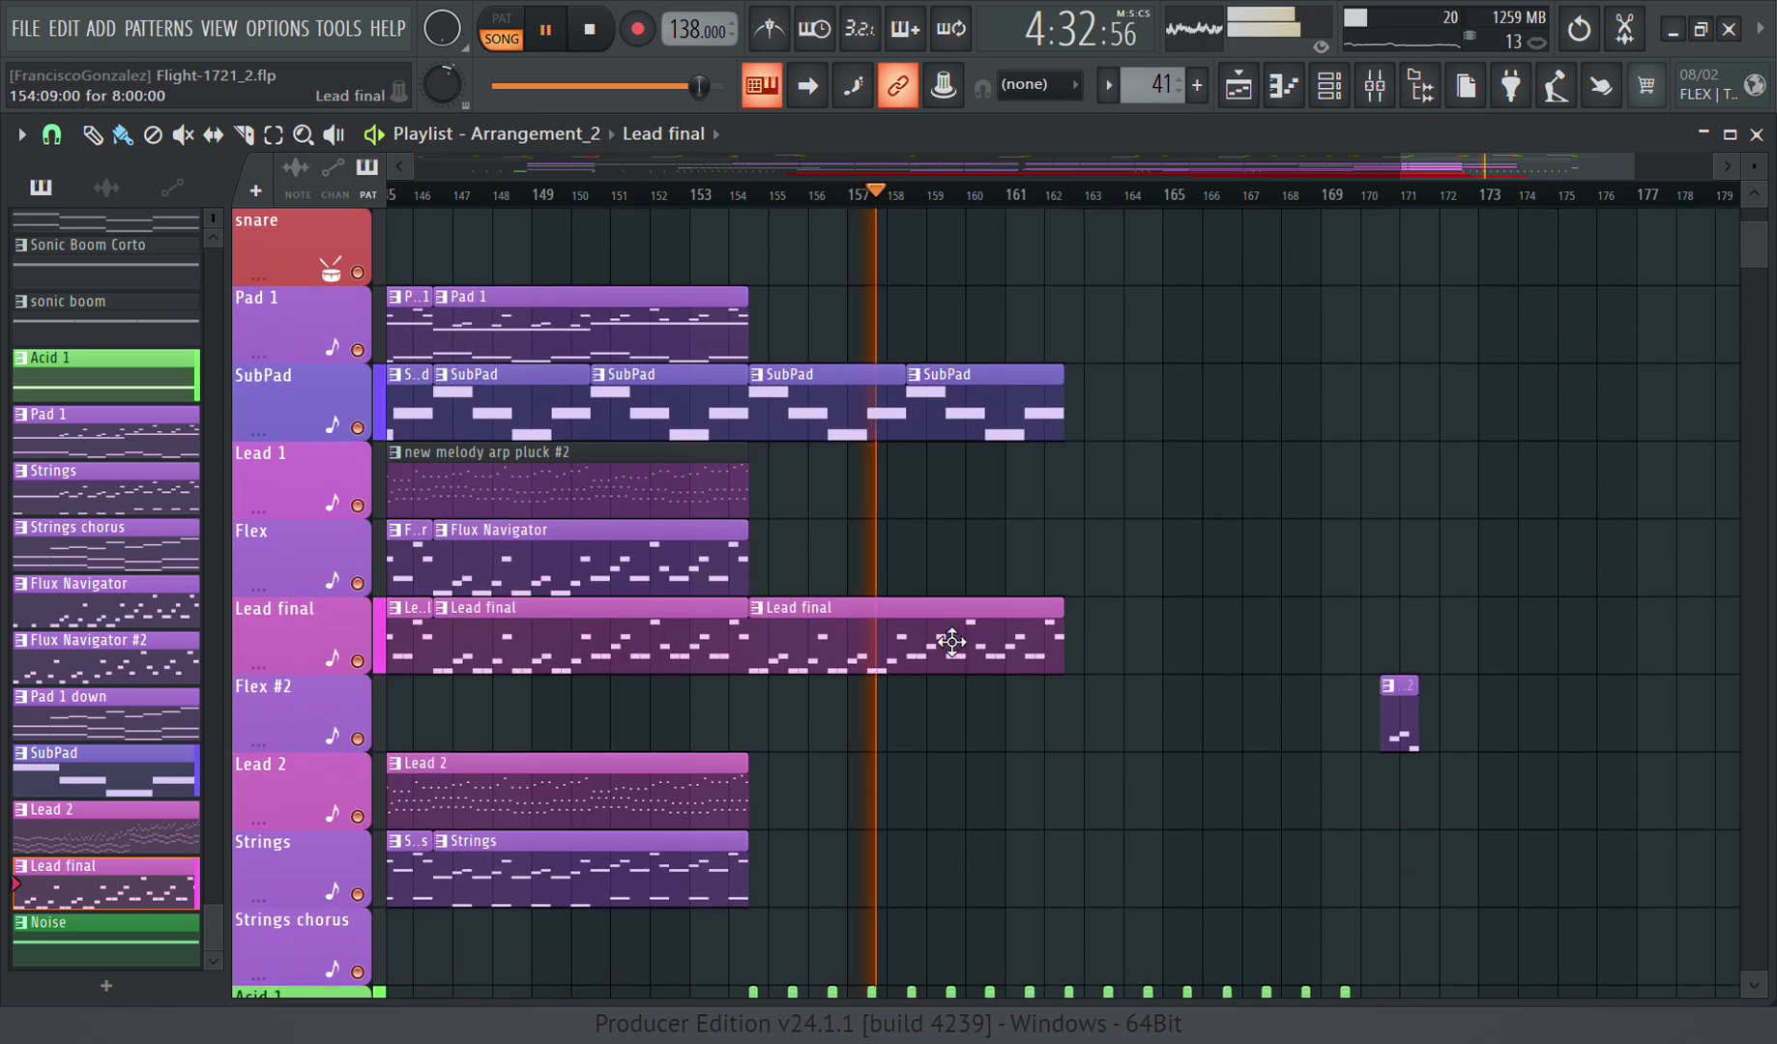
double_click(952, 642)
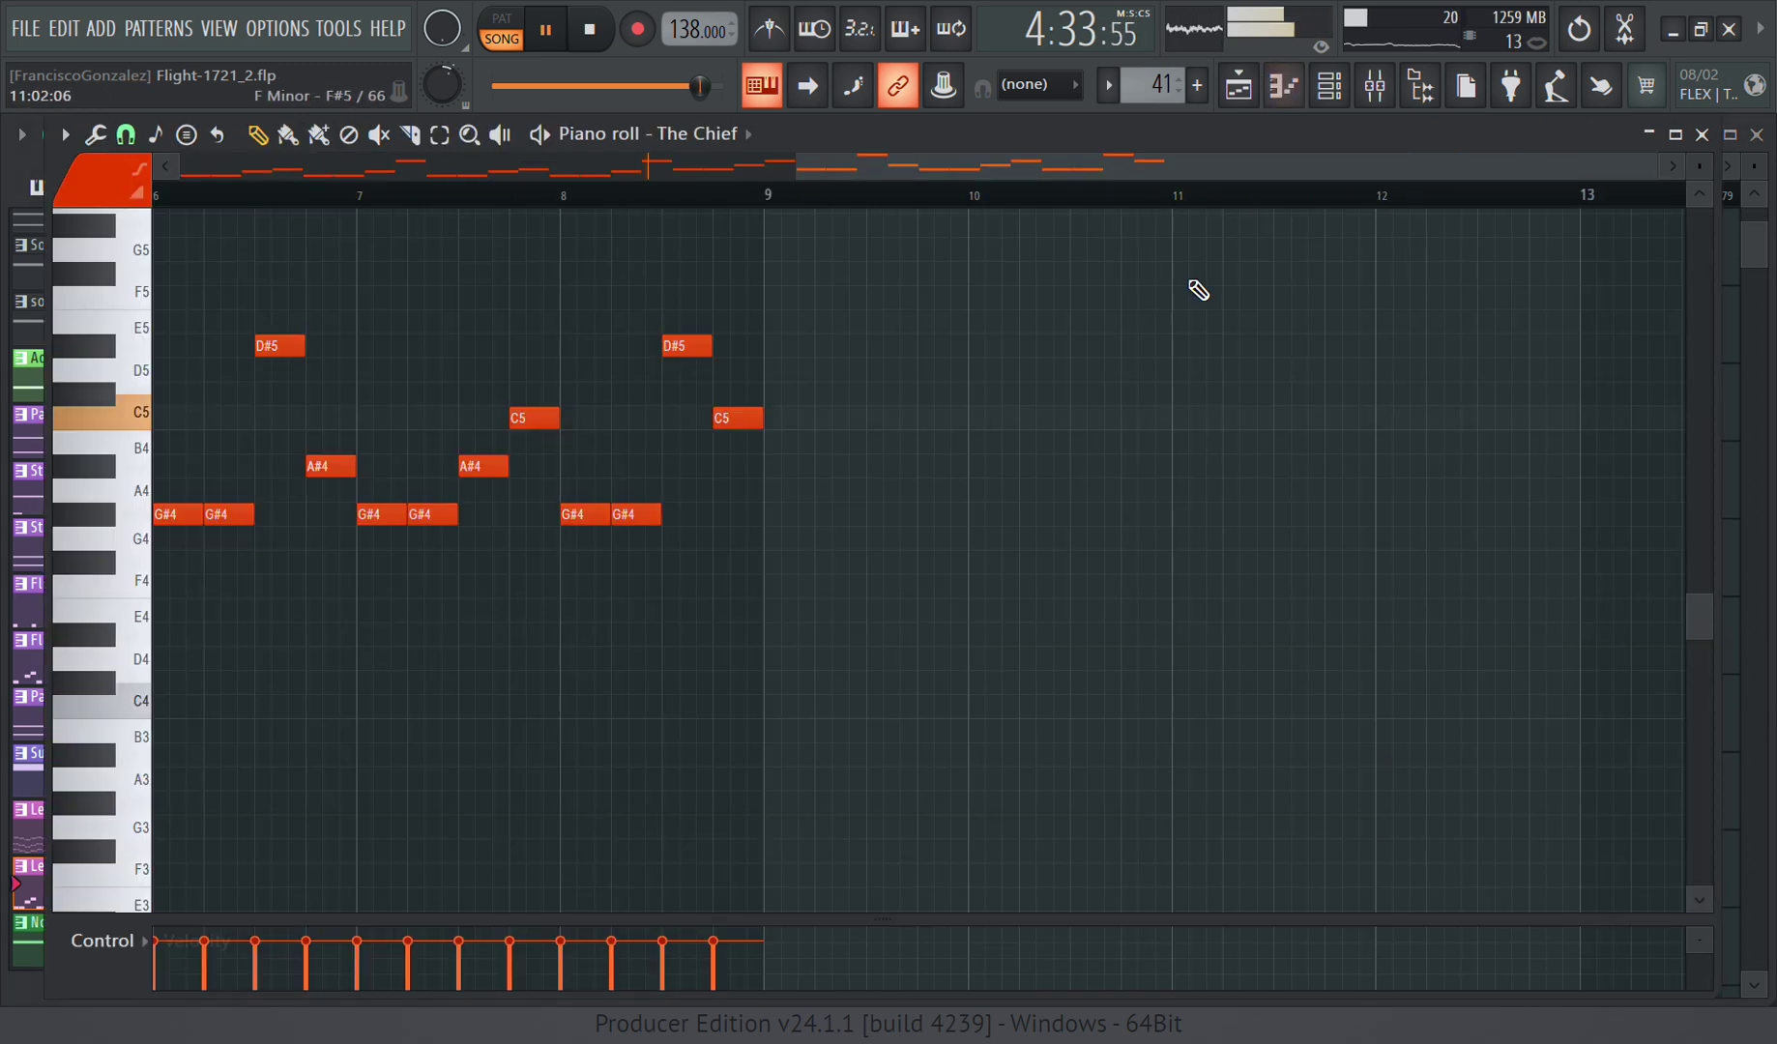
Step: View The Chief channel's FLEX preset from the channel rack, and close everything to return to the playlist
click(1332, 104)
click(467, 517)
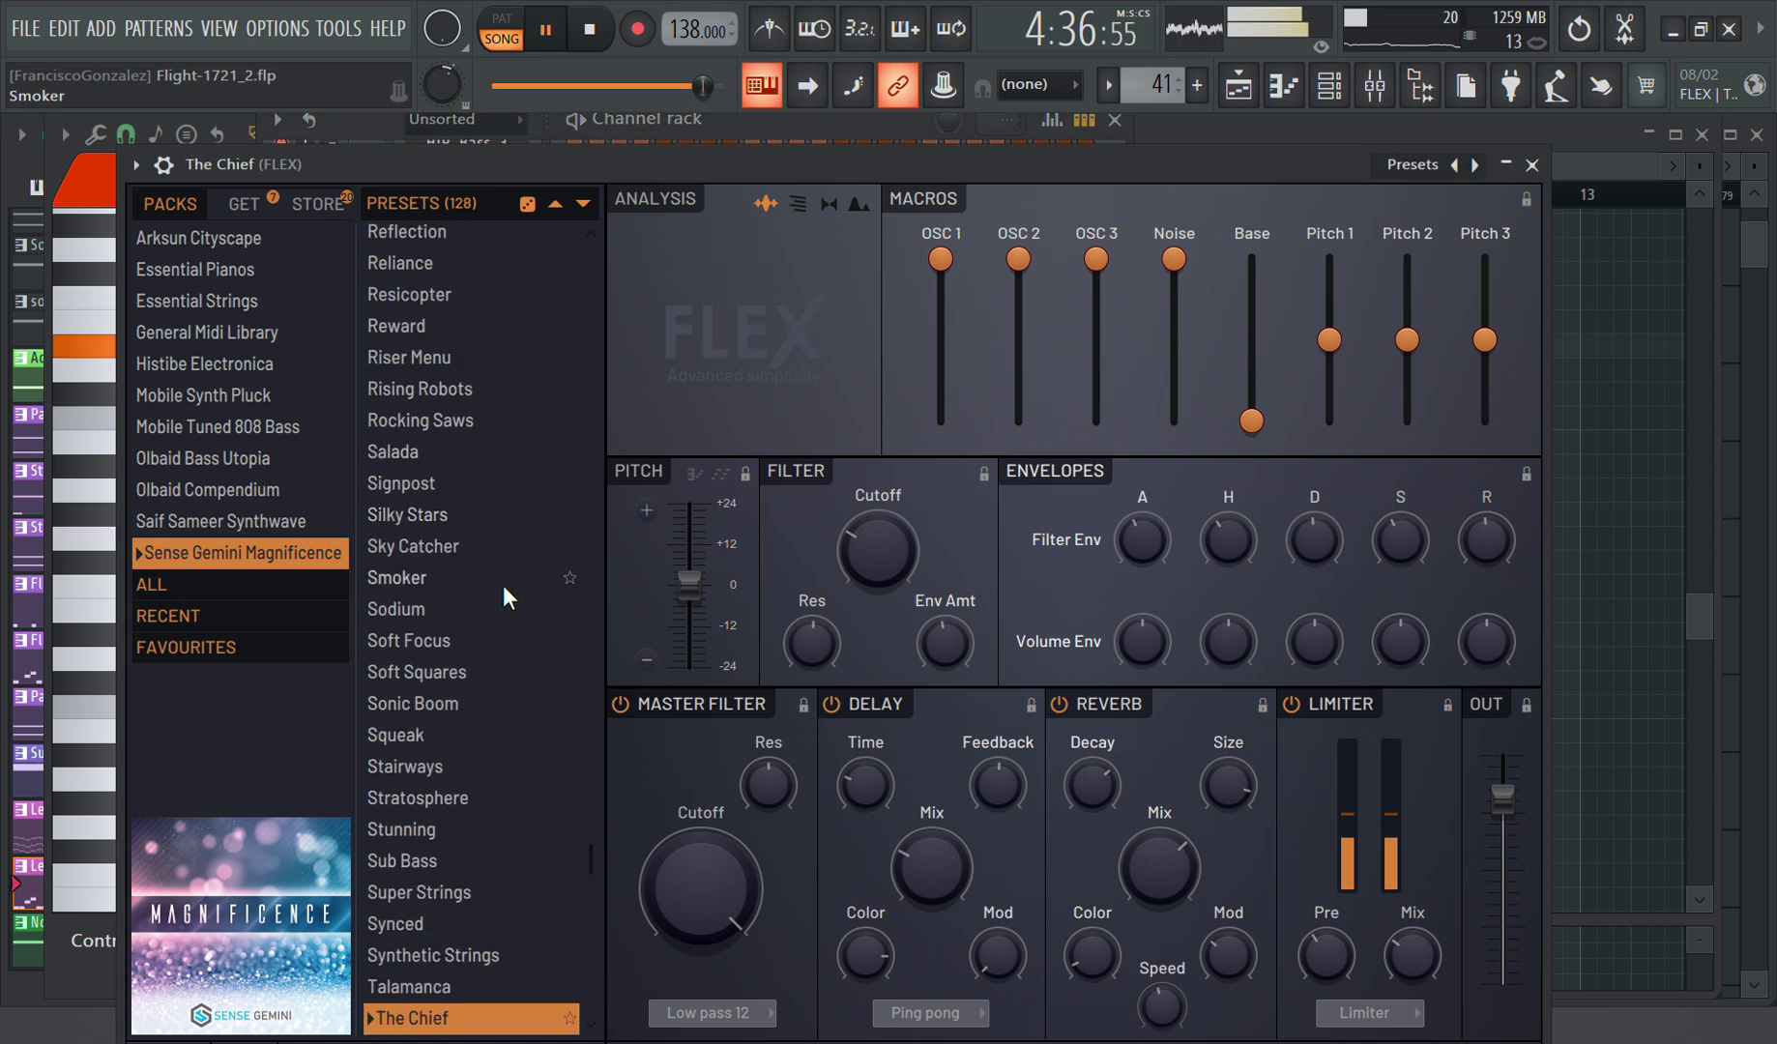
click(1533, 167)
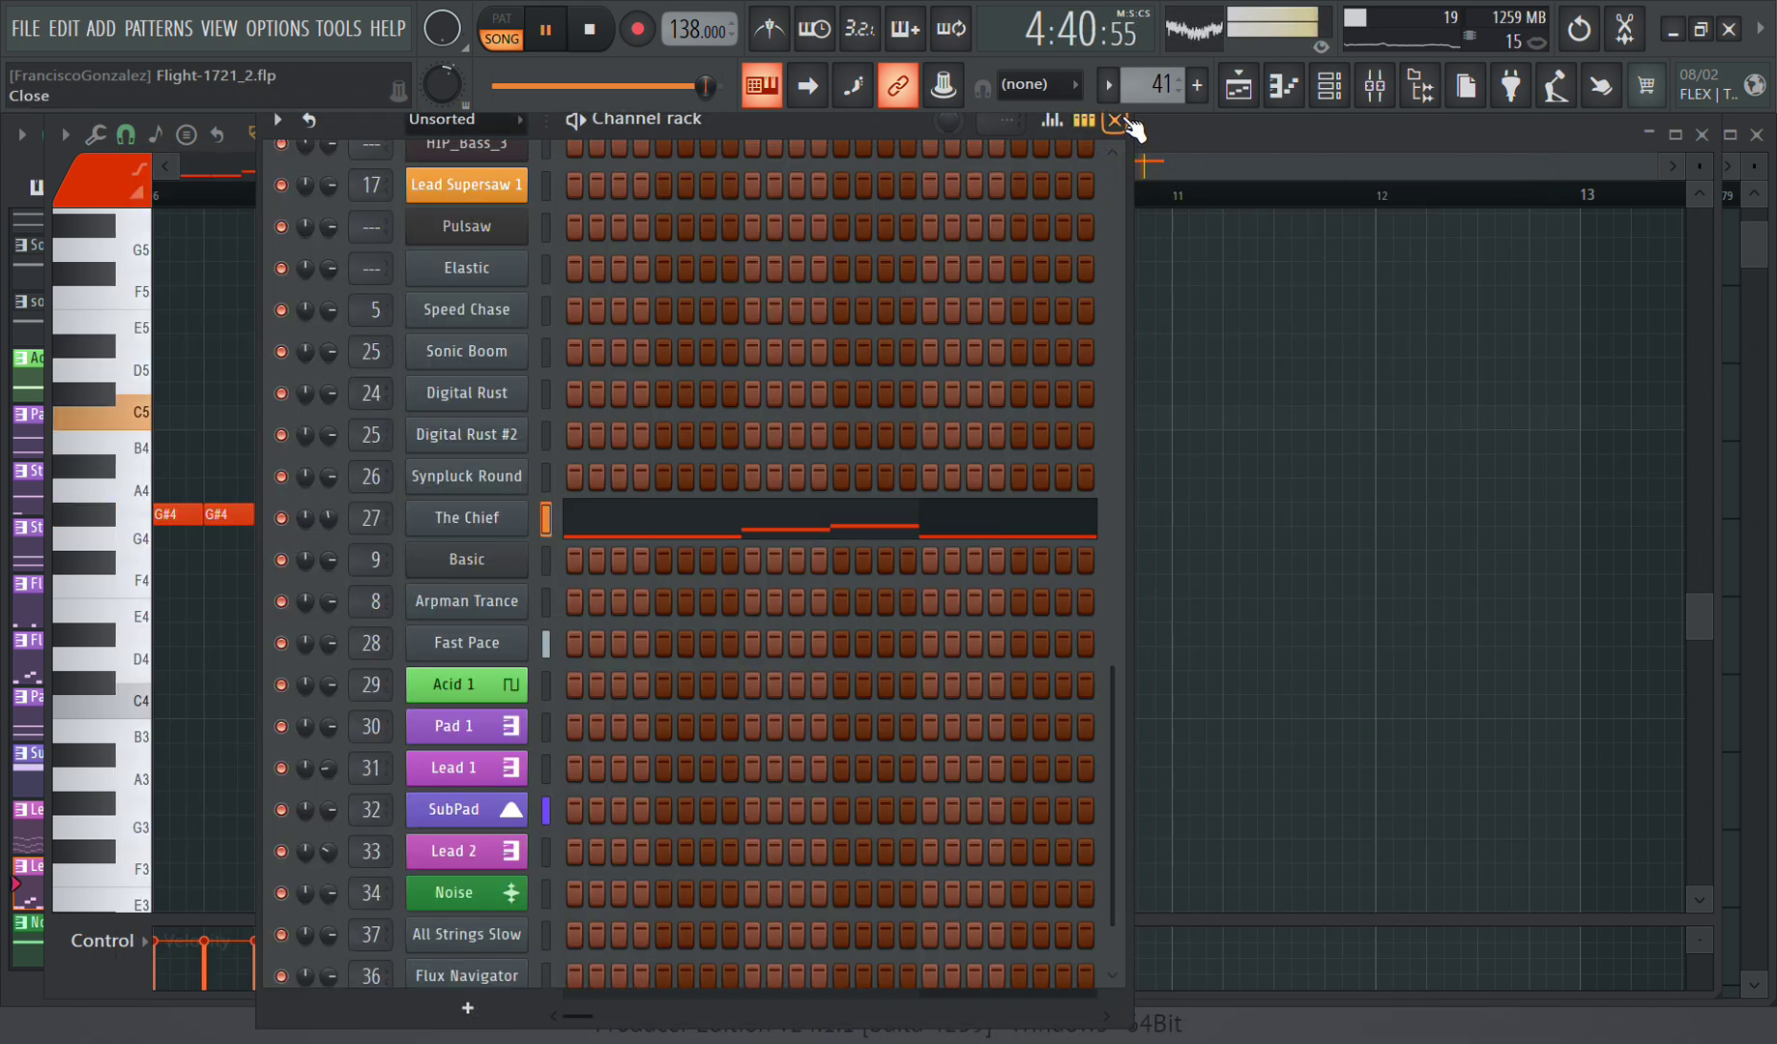
click(1117, 120)
scroll(1073, 396, up, 4)
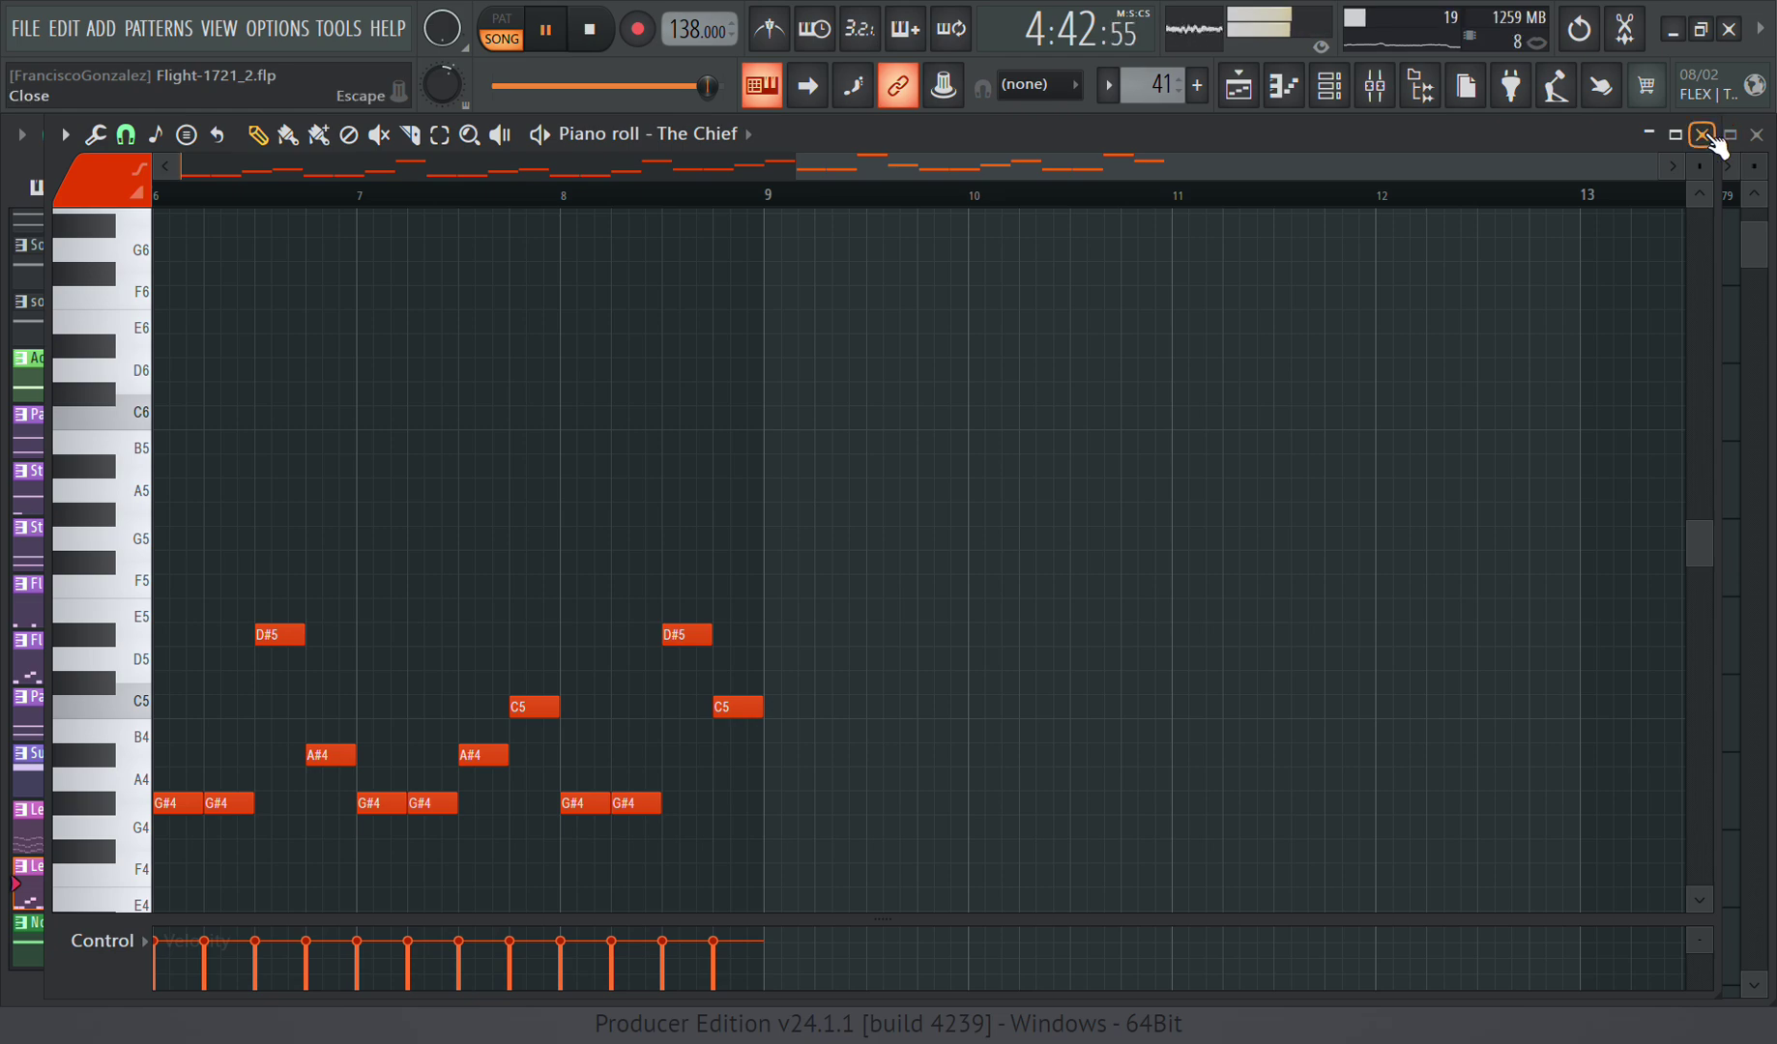
click(1703, 135)
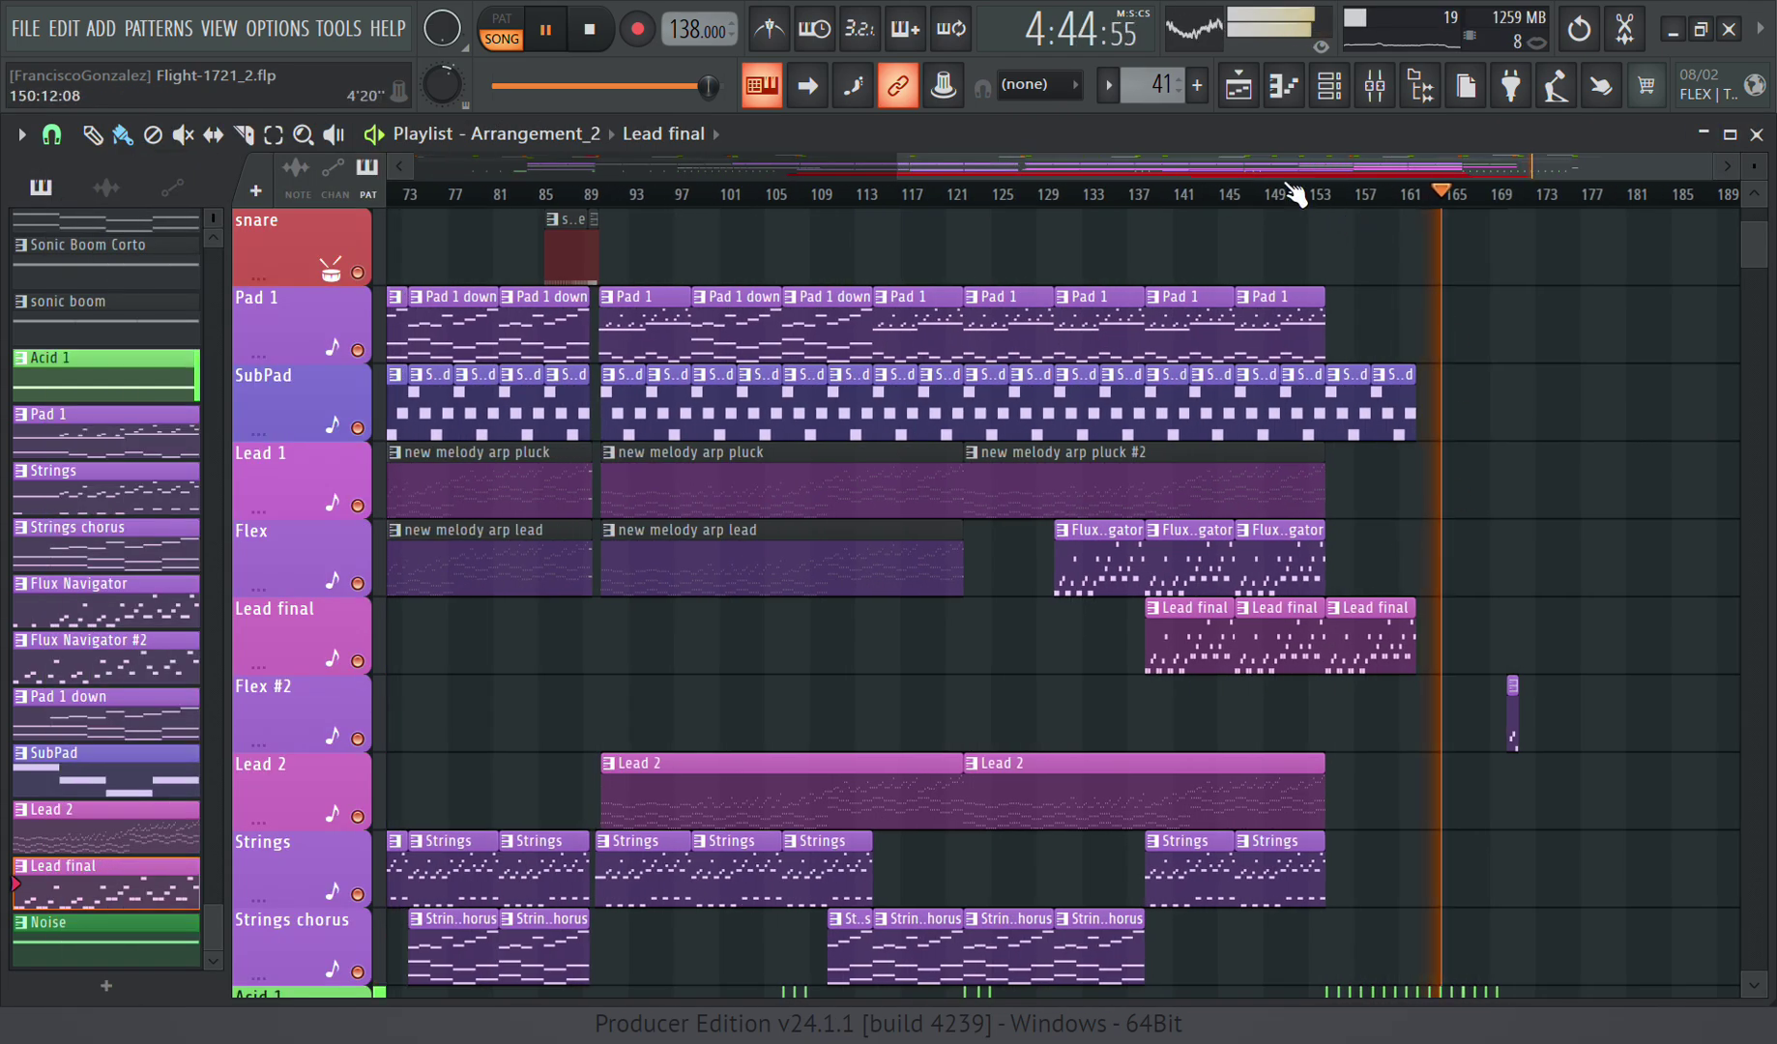
Step: Examine the arrangement's ending from about bar 155 to bar 175 across the effects, drum and automation tracks, and overview all melody tracks
drag(1247, 171, 1456, 174)
scroll(1315, 657, up, 5)
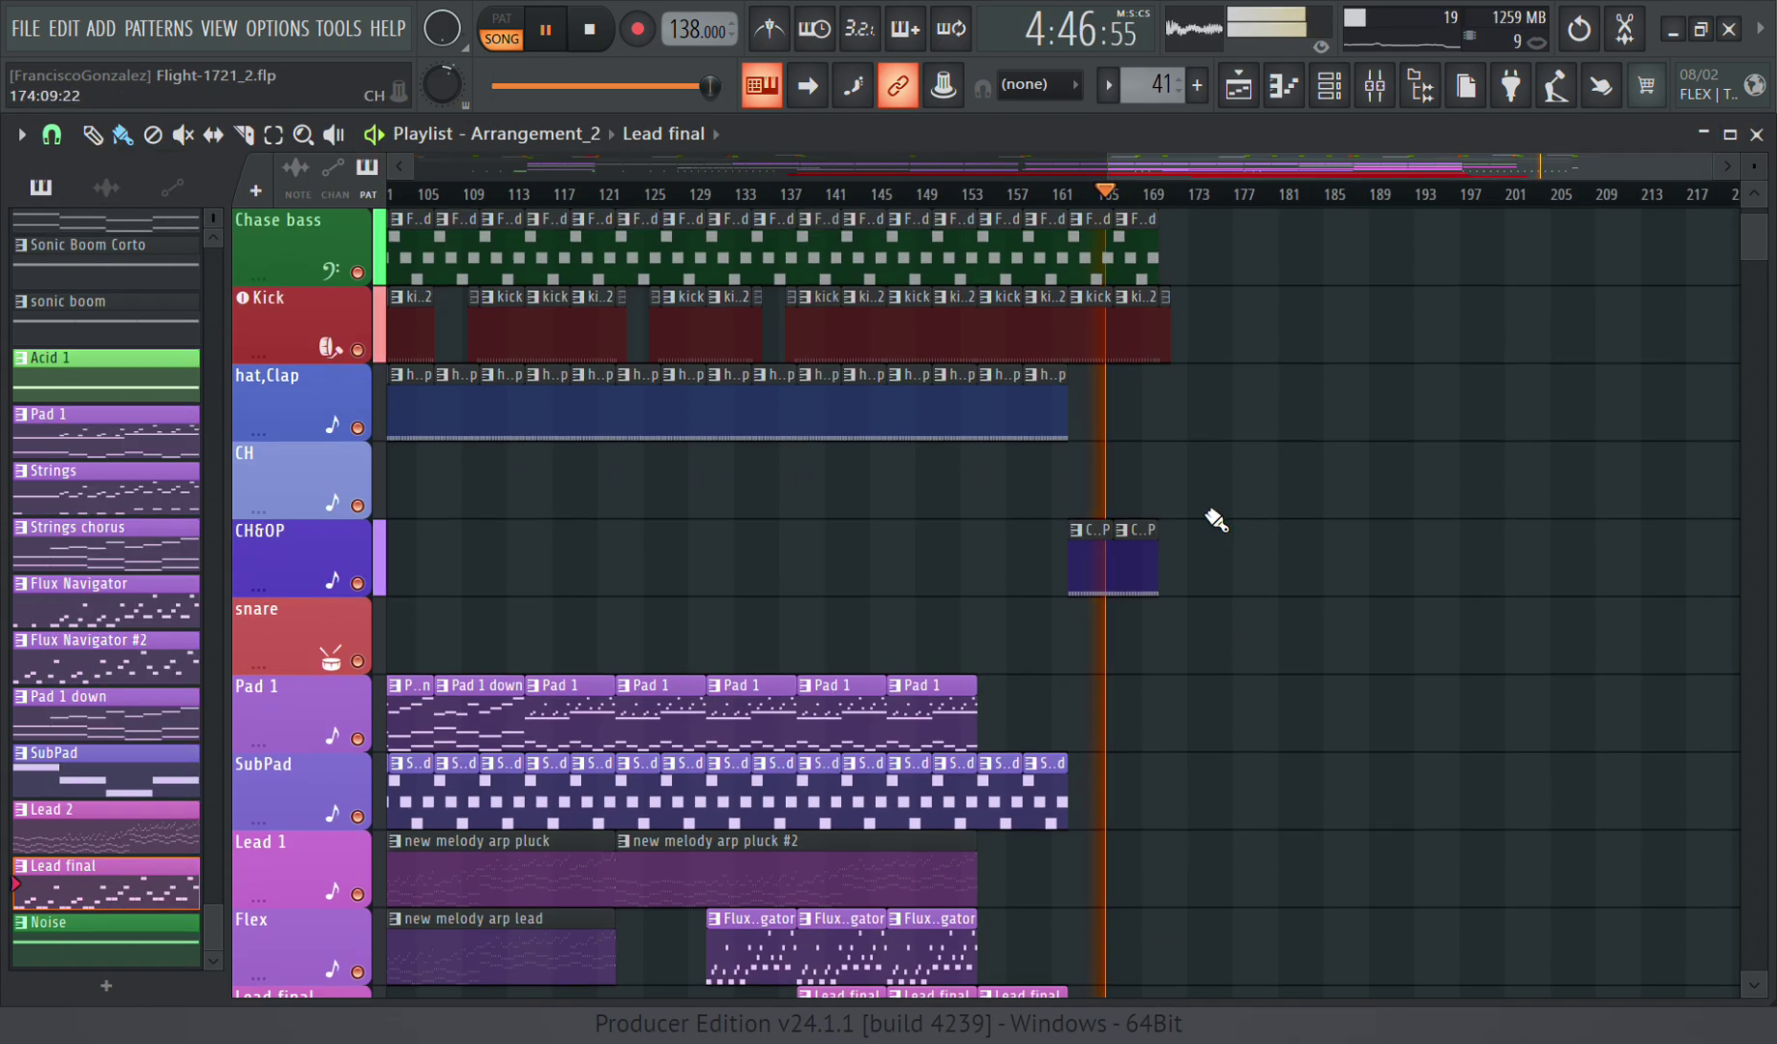
scroll(1218, 512, up, 4)
scroll(1218, 376, up, 5)
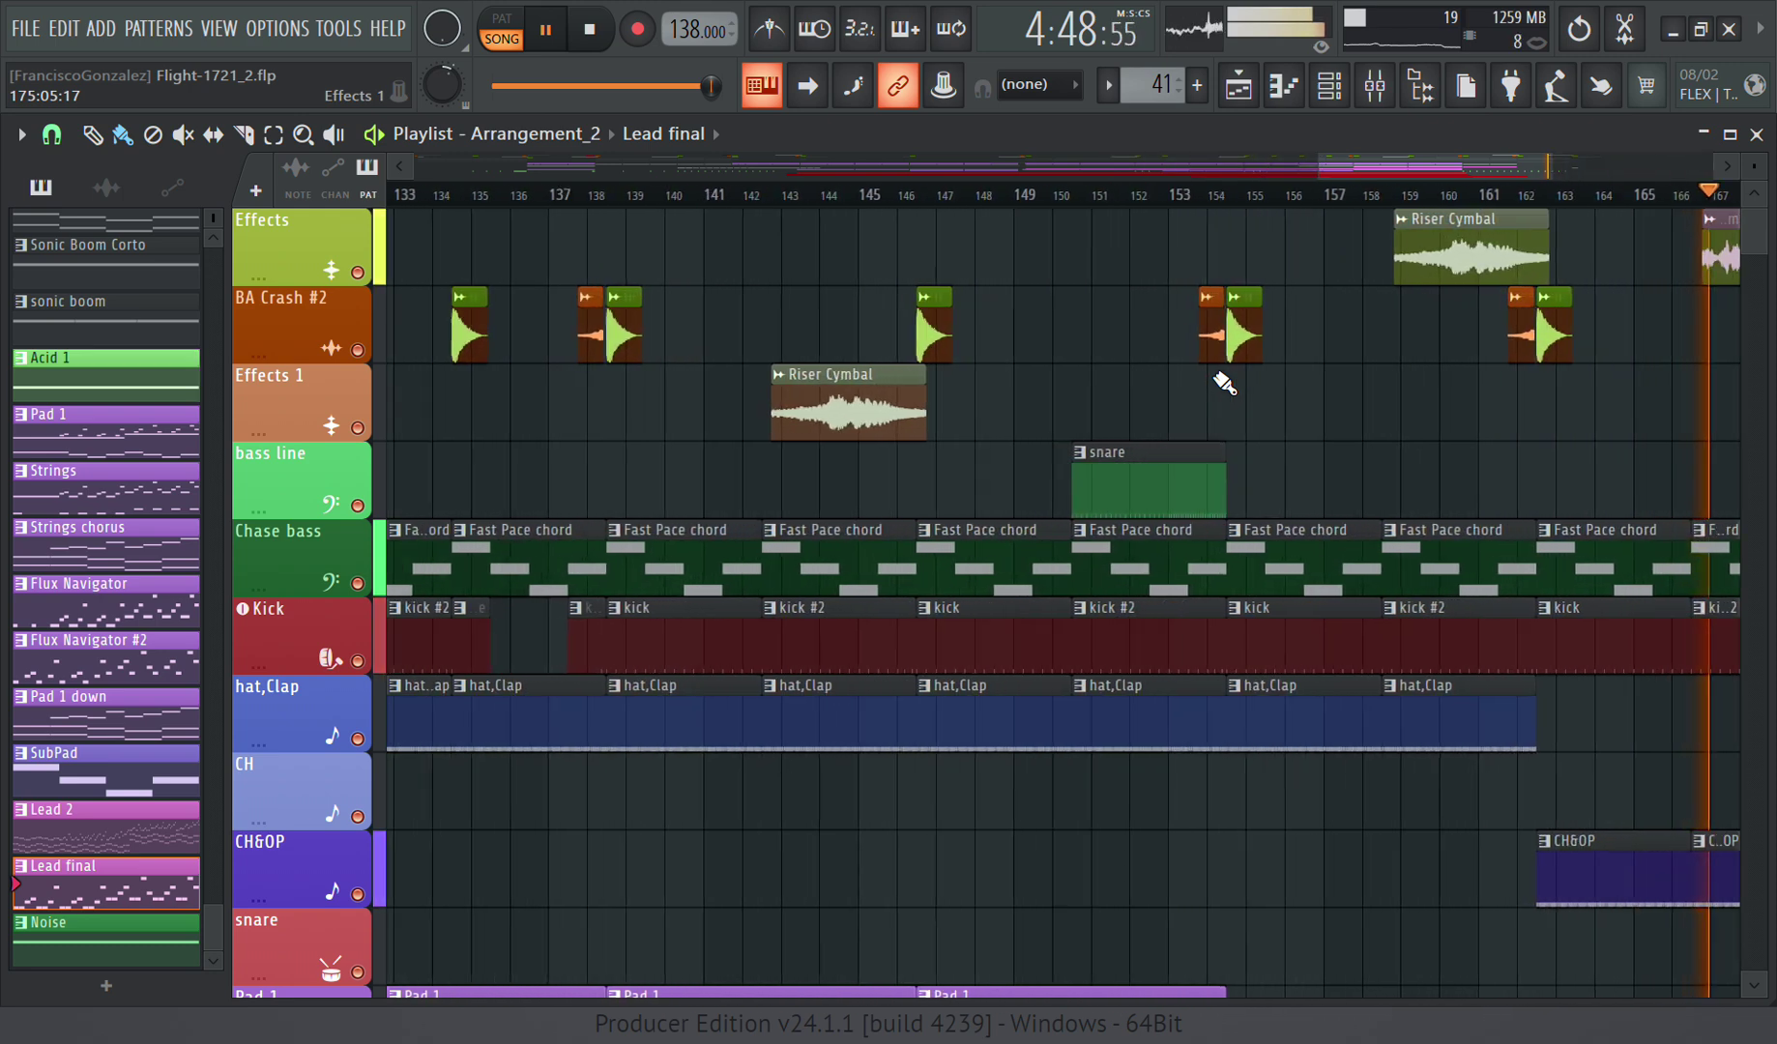
drag(1347, 170, 1493, 174)
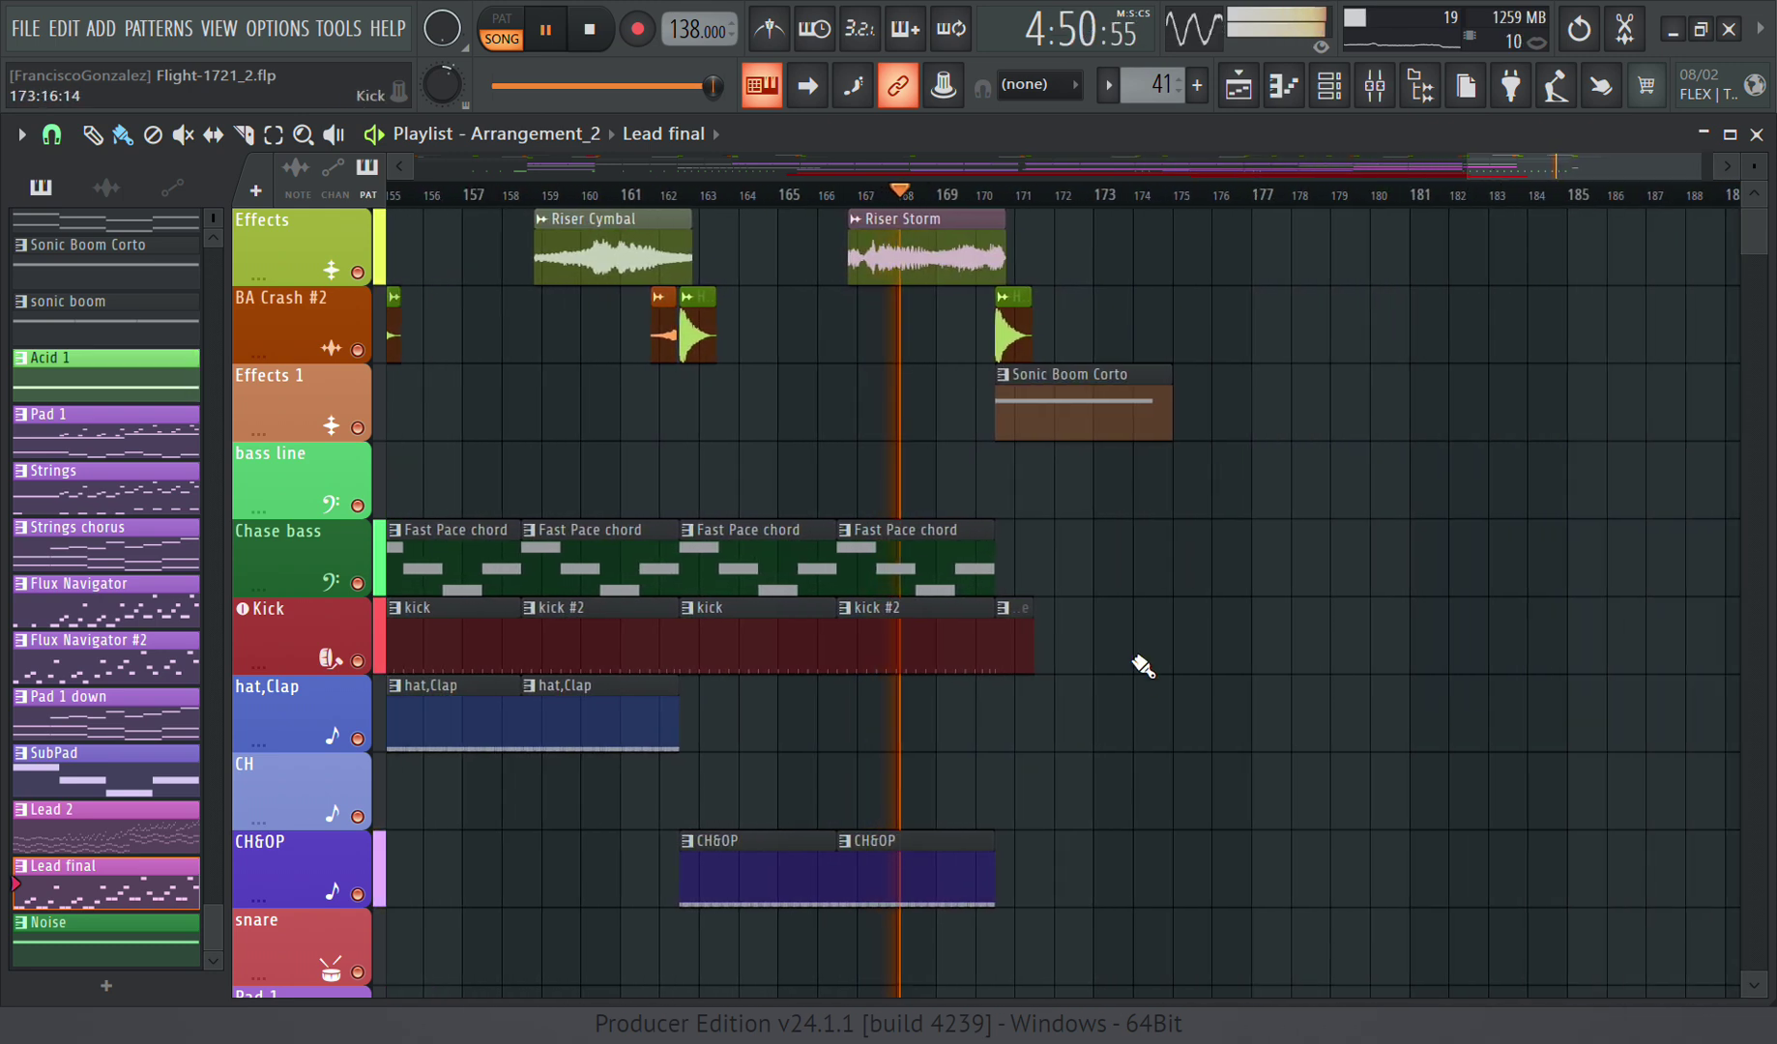
scroll(1132, 667, down, 20)
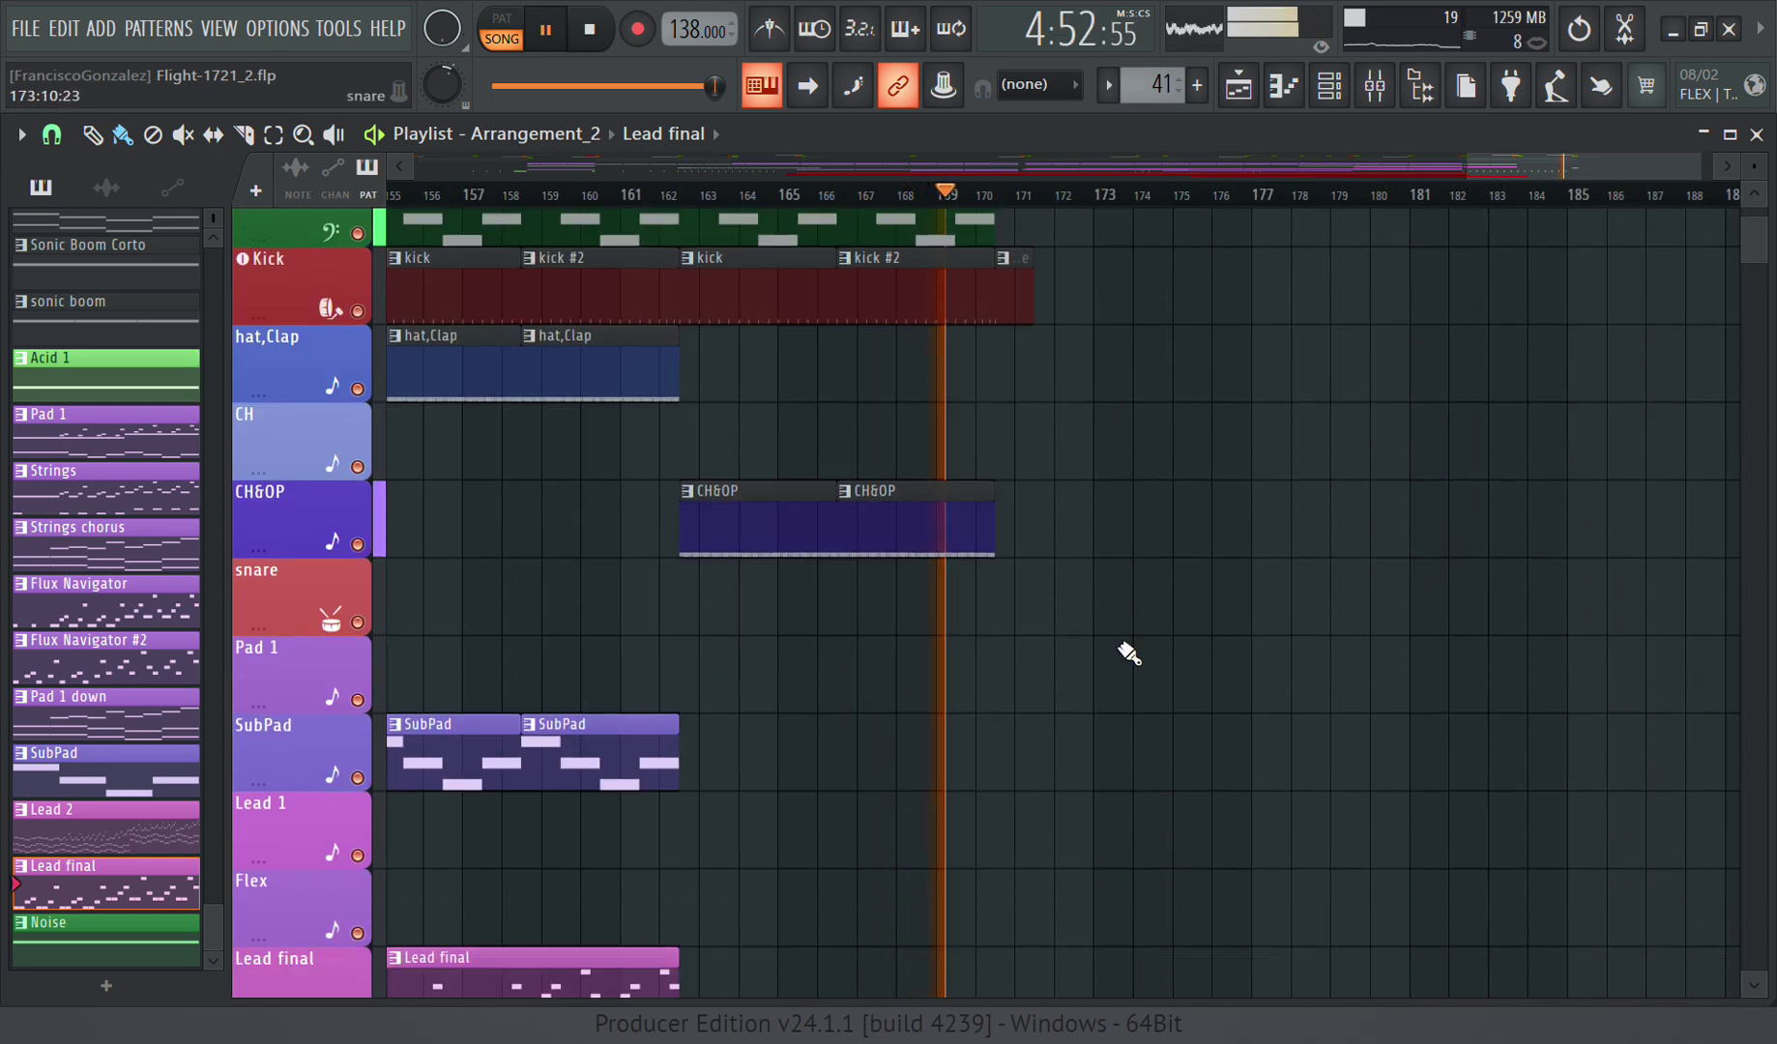
scroll(1130, 655, down, 1)
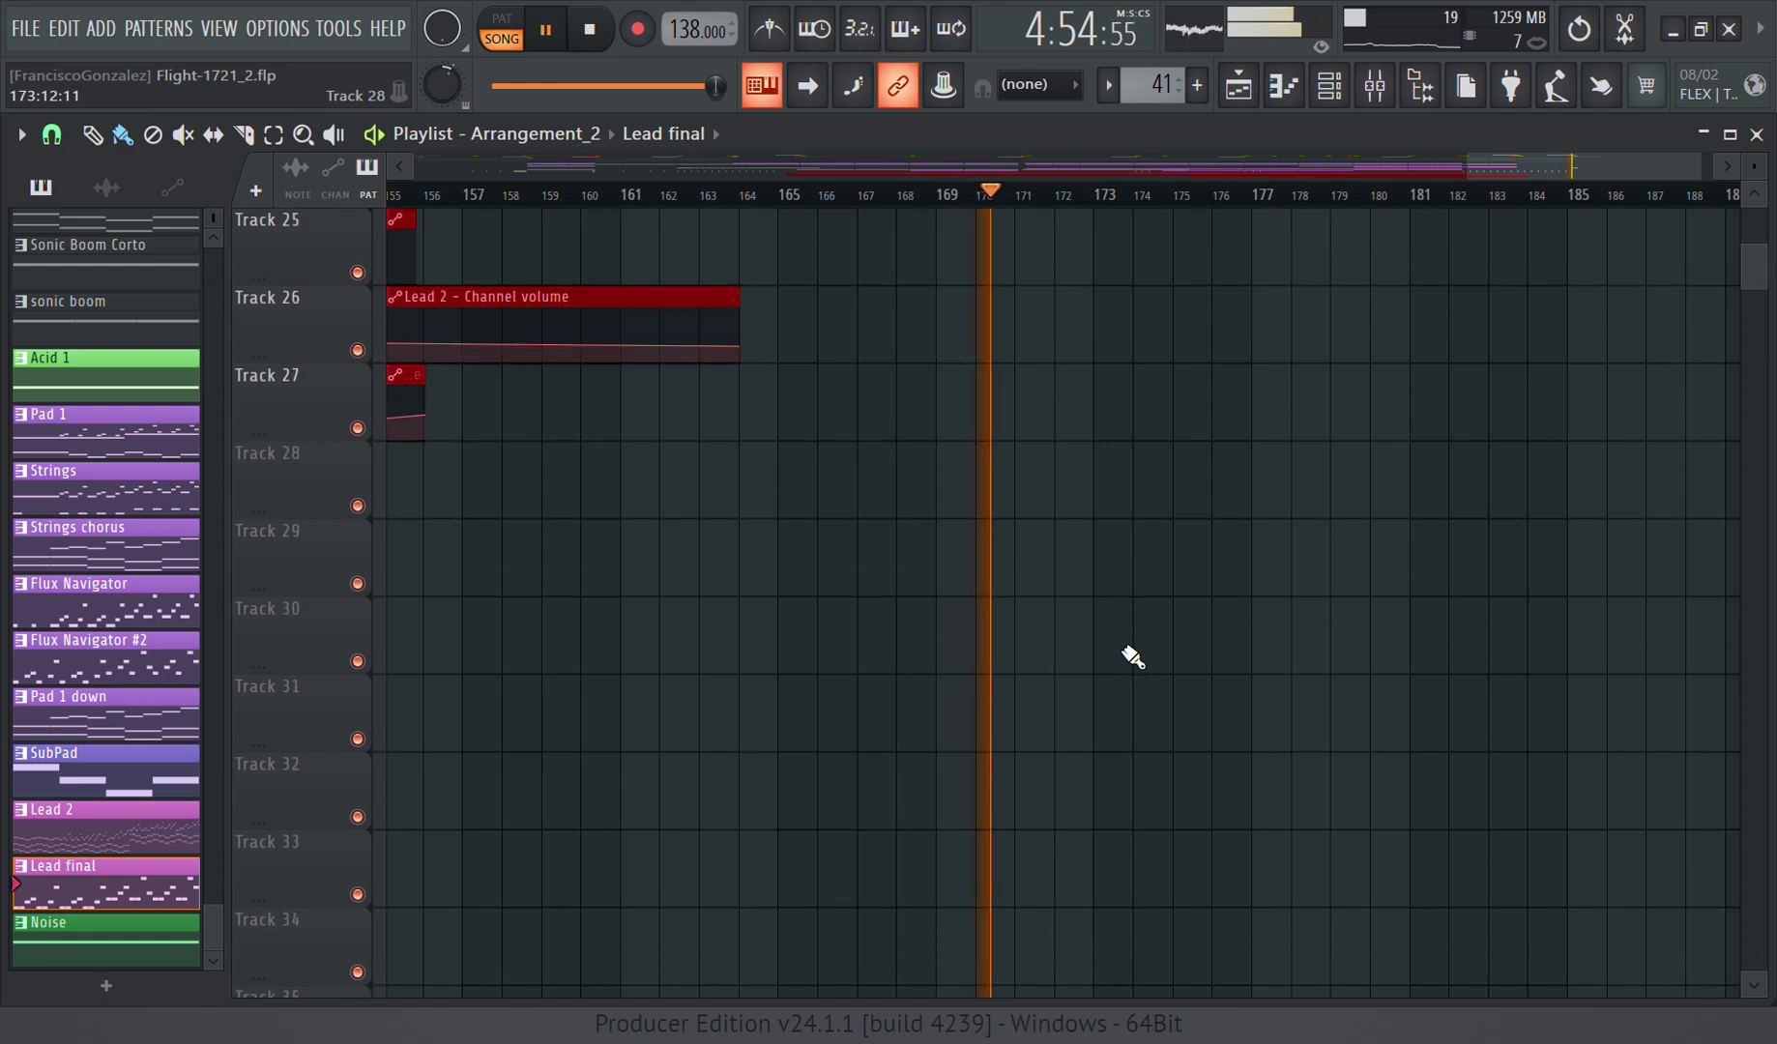
scroll(852, 301, up, 13)
scroll(967, 445, down, 5)
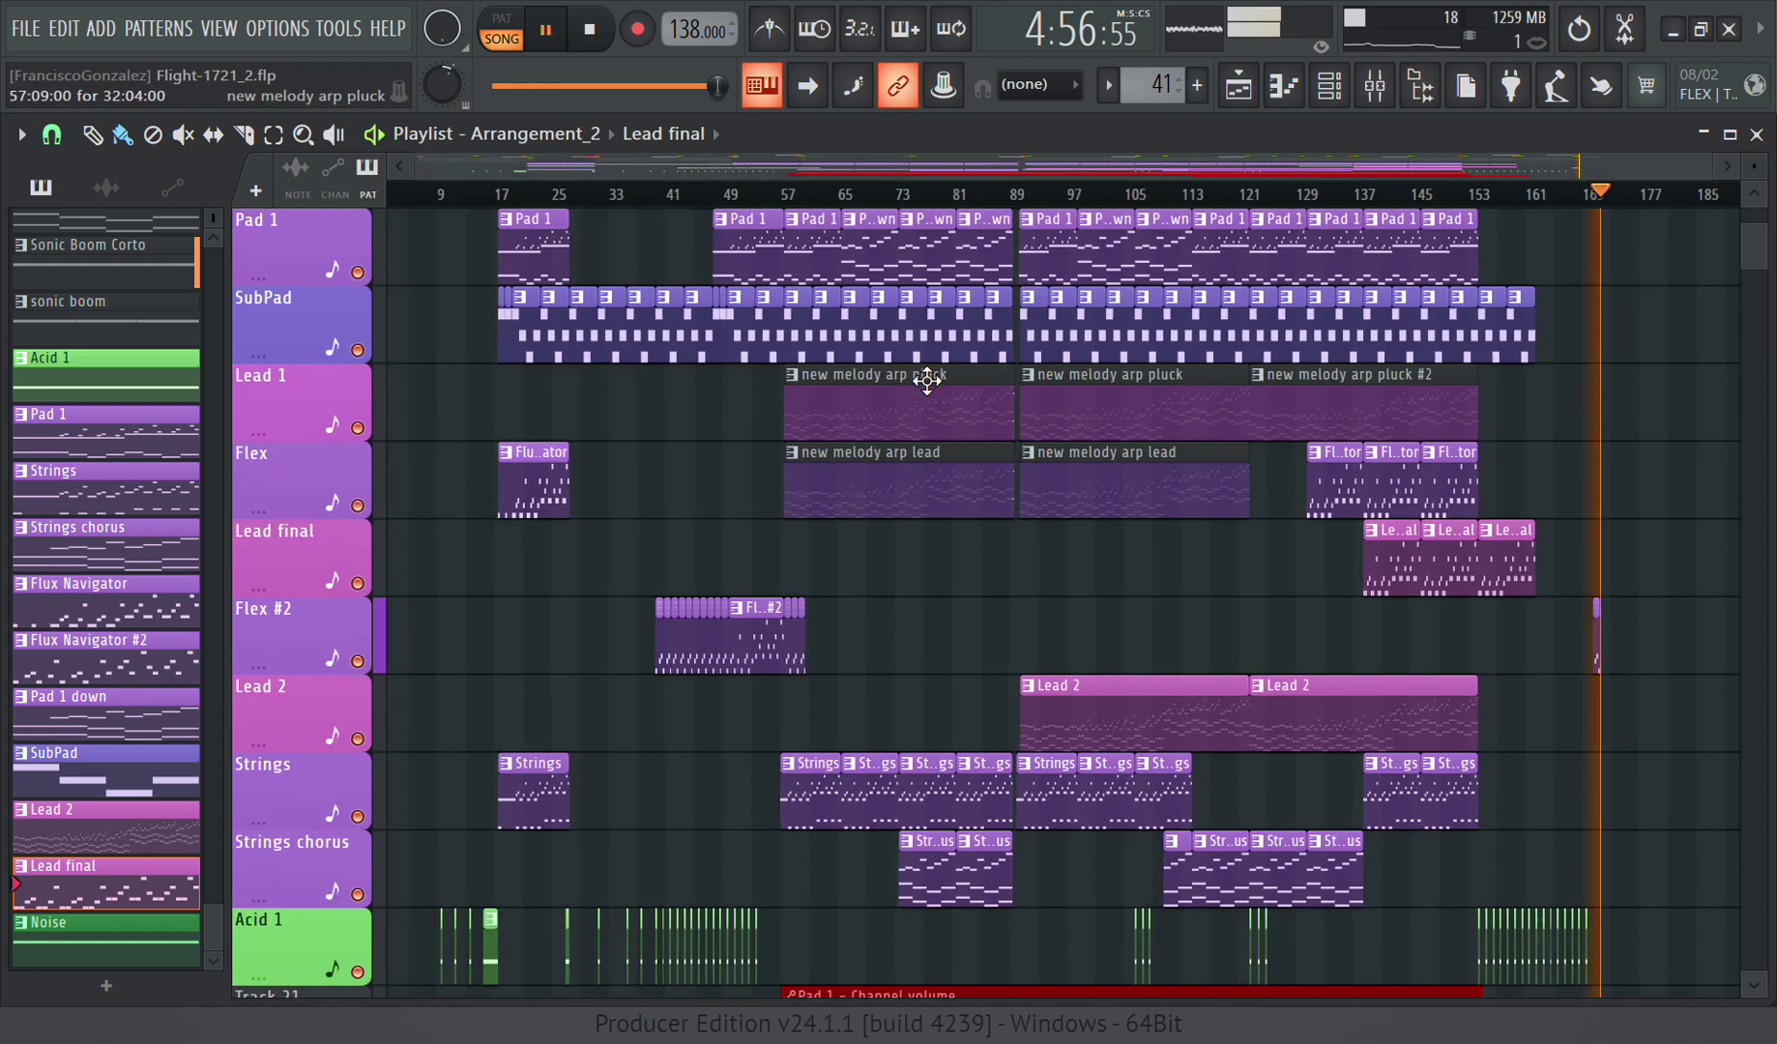